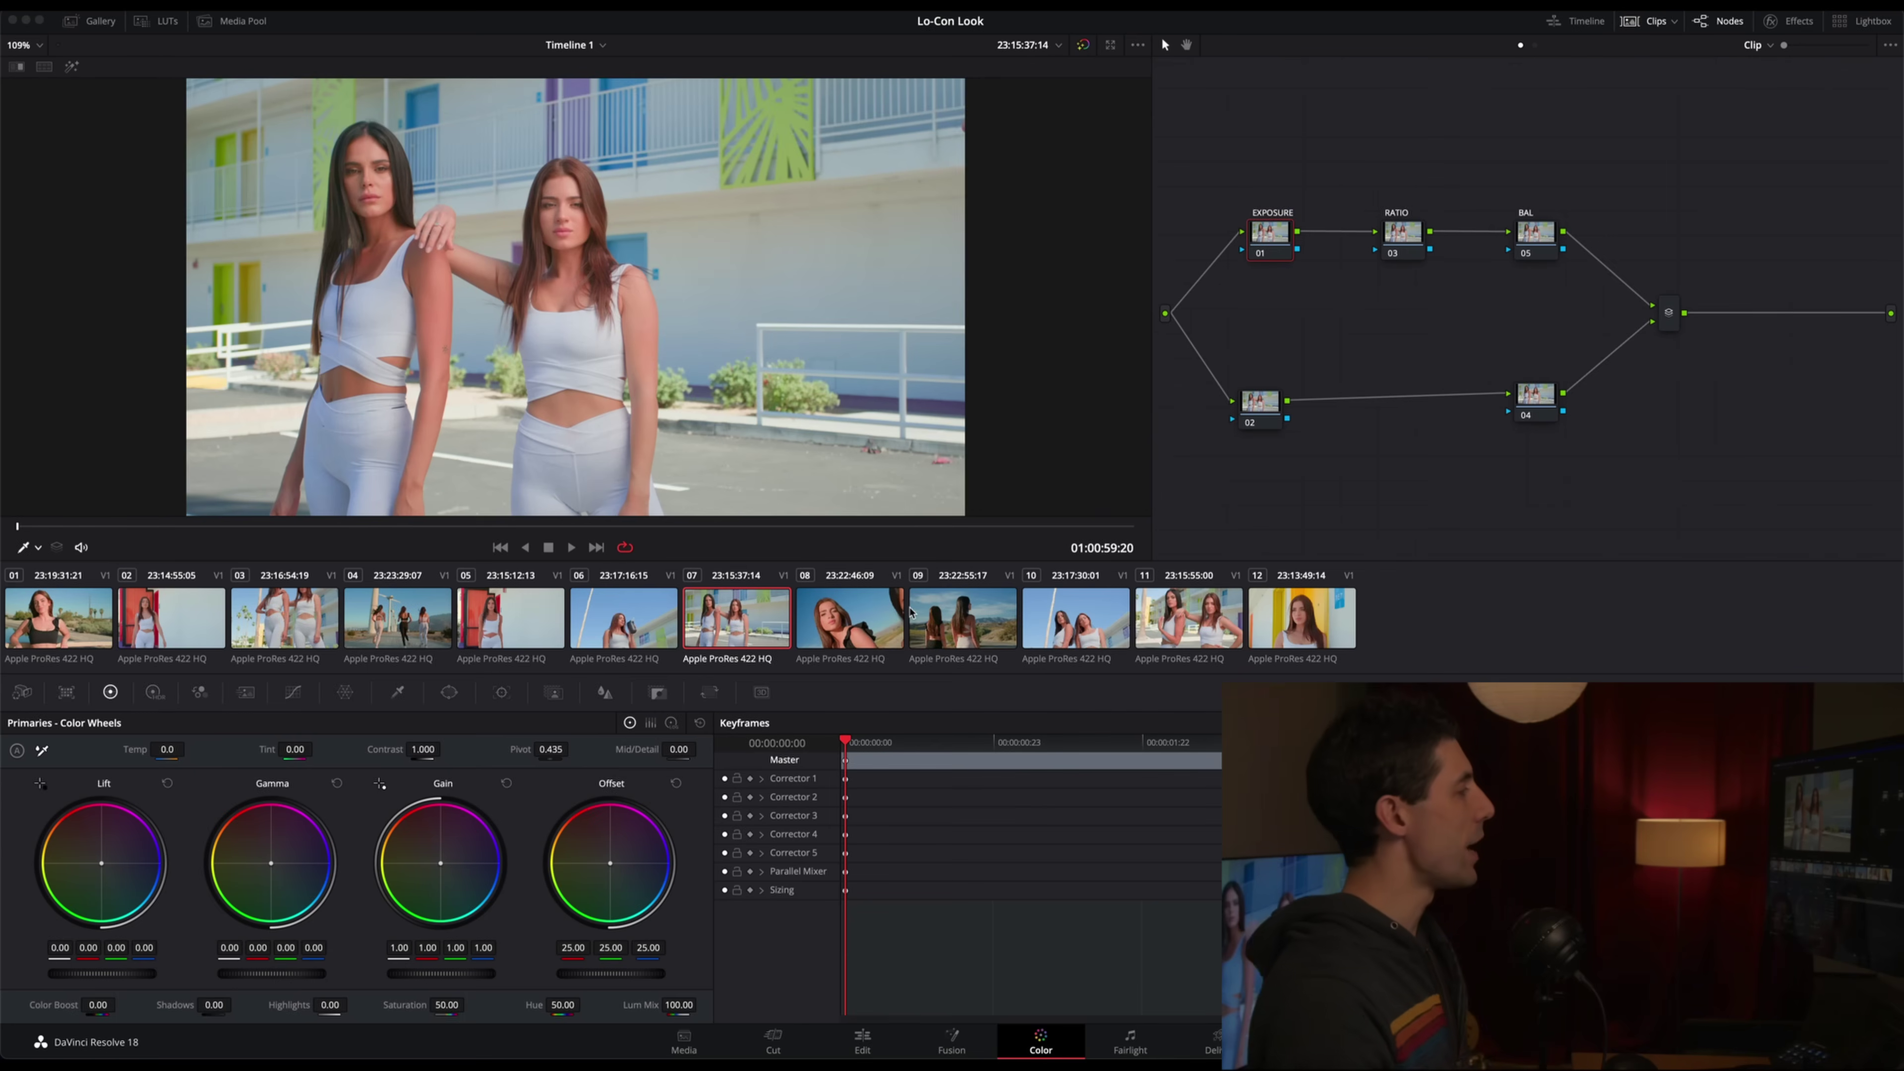
Open the video scopes and review the exposure and contrast of clips 05, 06, 07 and 09, ending on clip 07
left_click(736, 619)
key("super+shift+w")
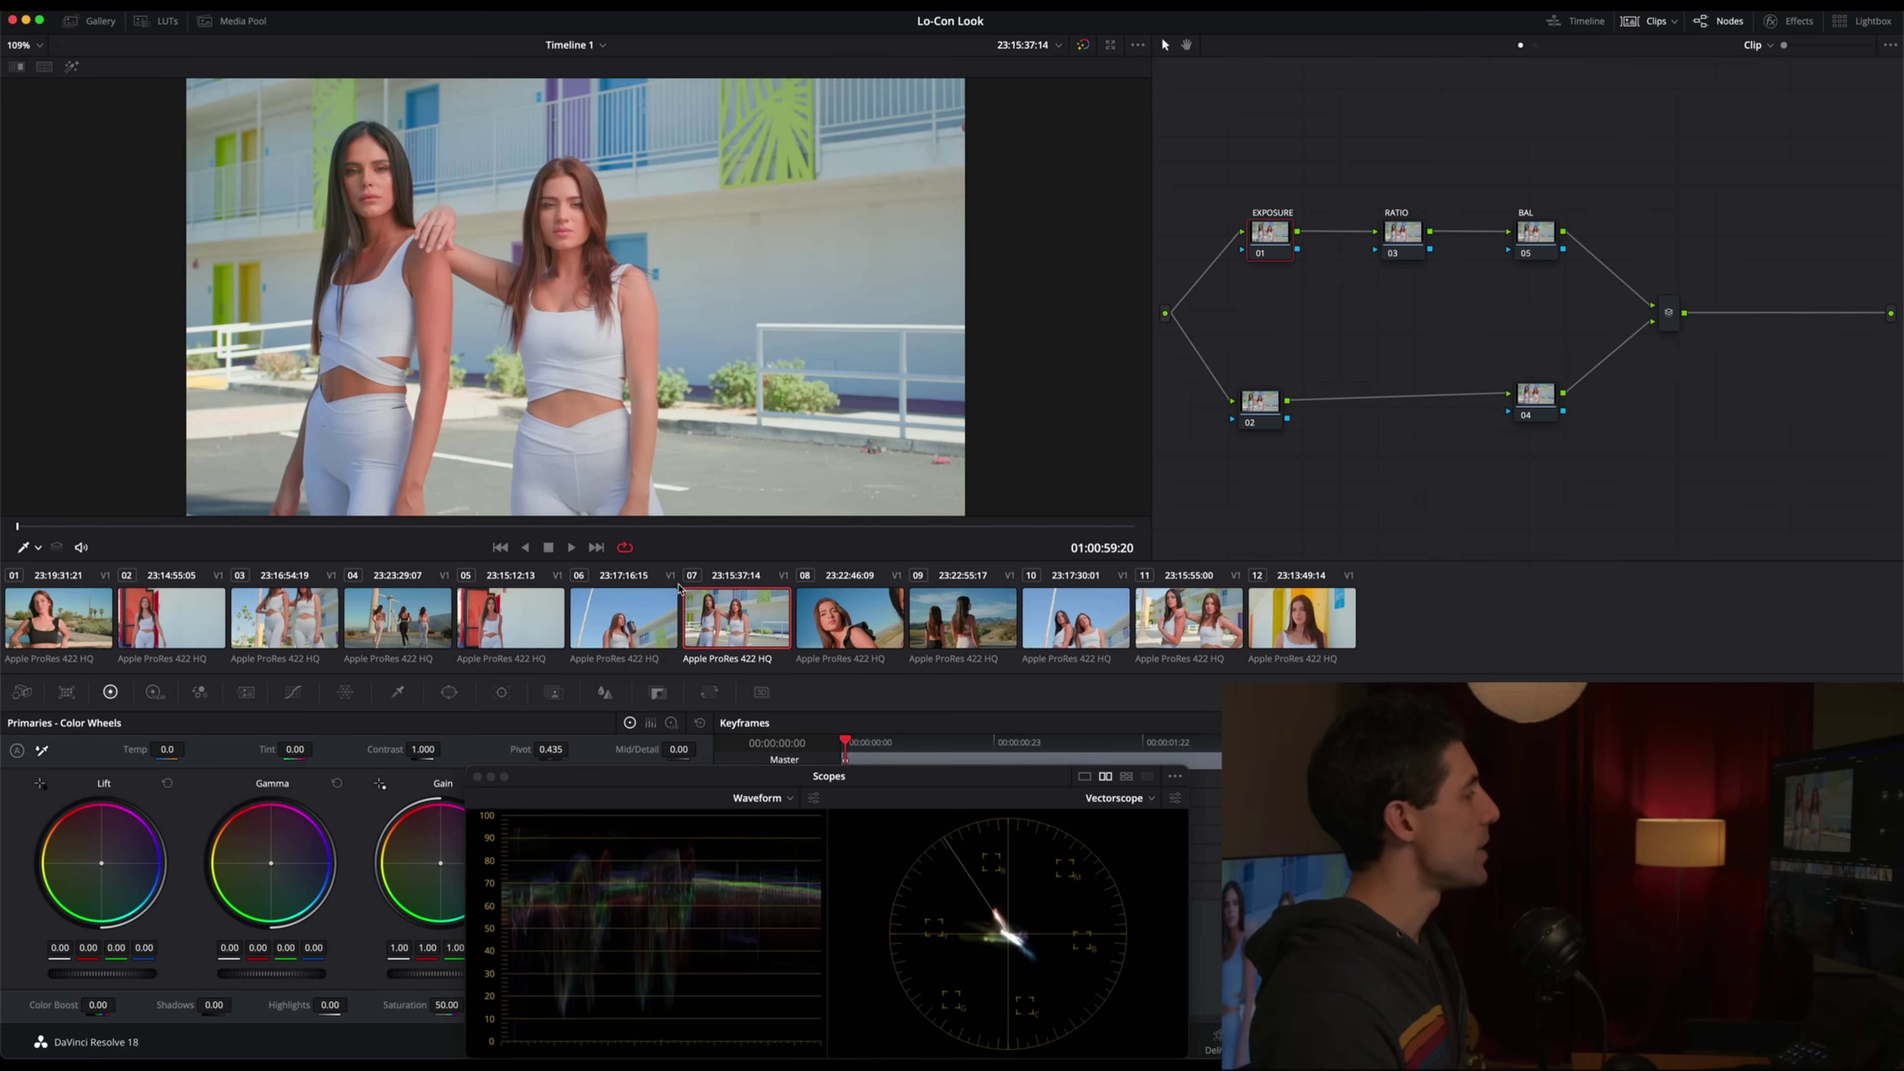
left_click(643, 625)
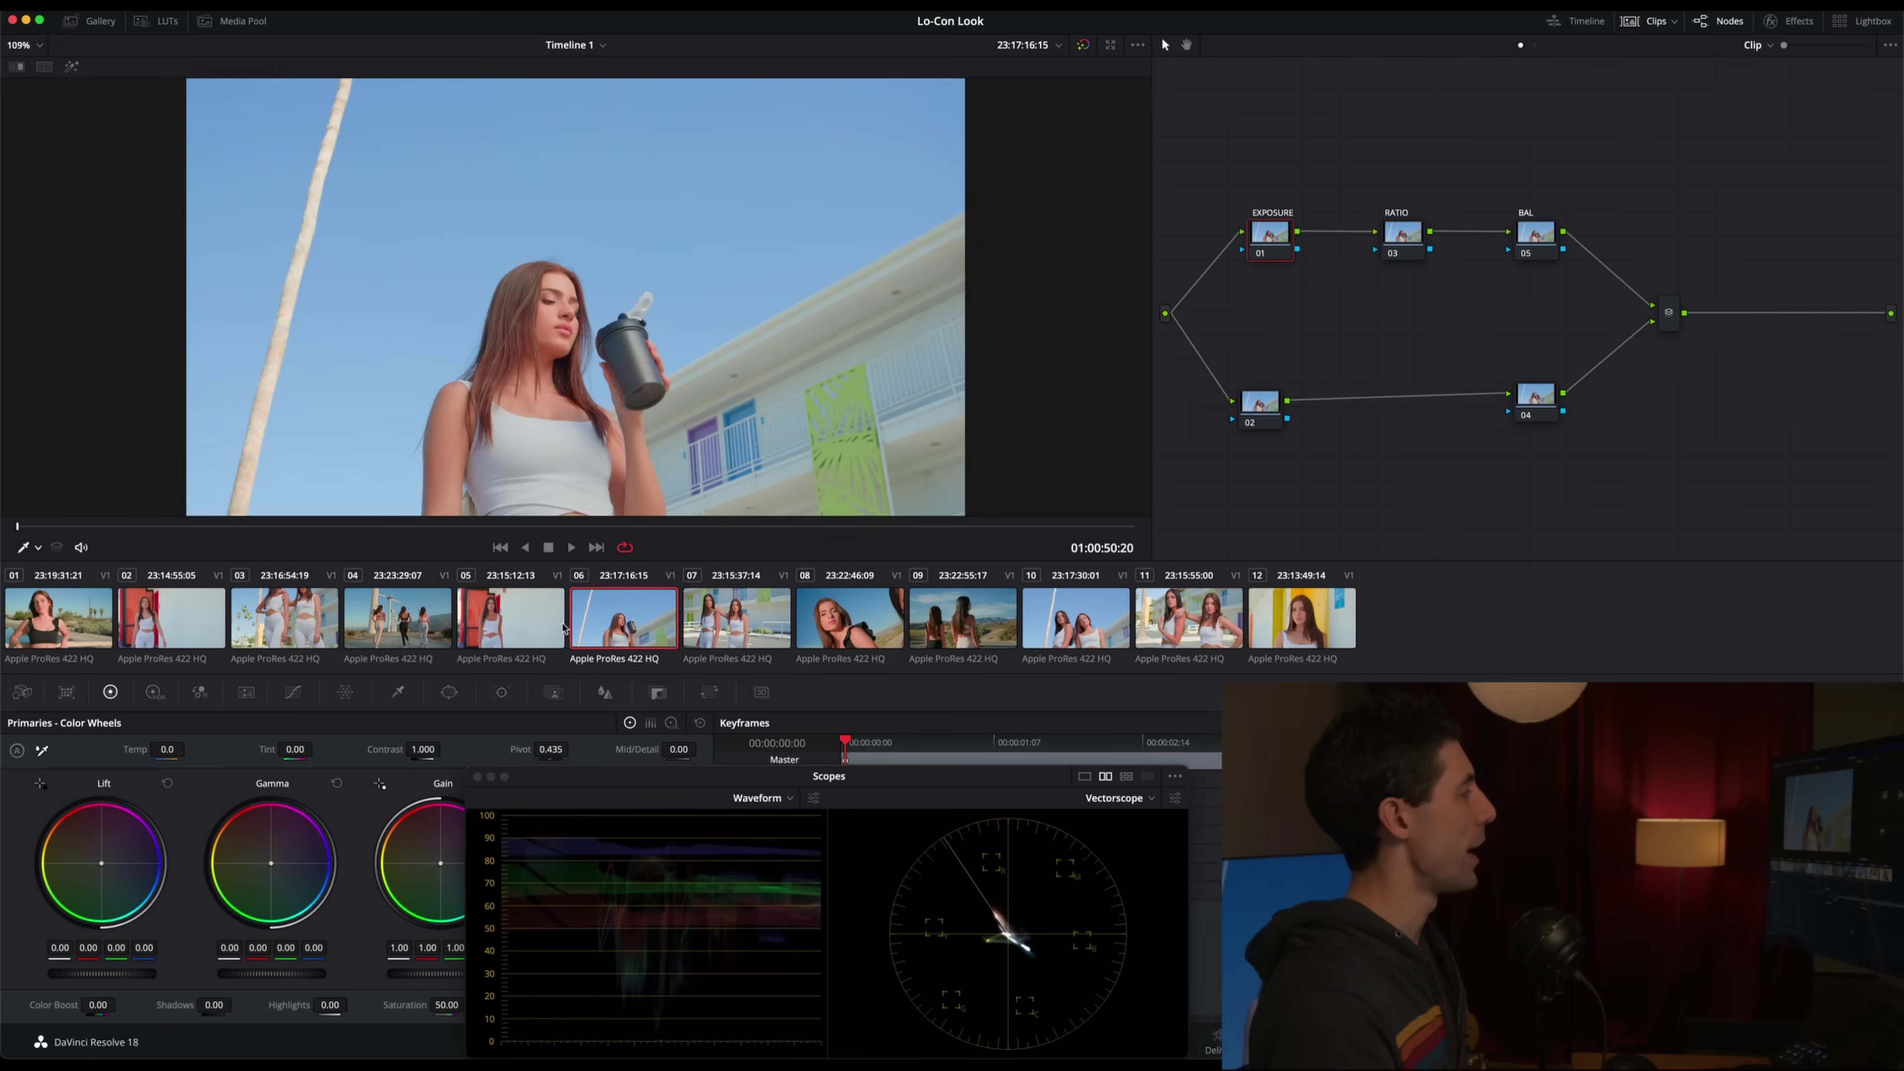
left_click(548, 629)
left_click(624, 625)
left_click(729, 624)
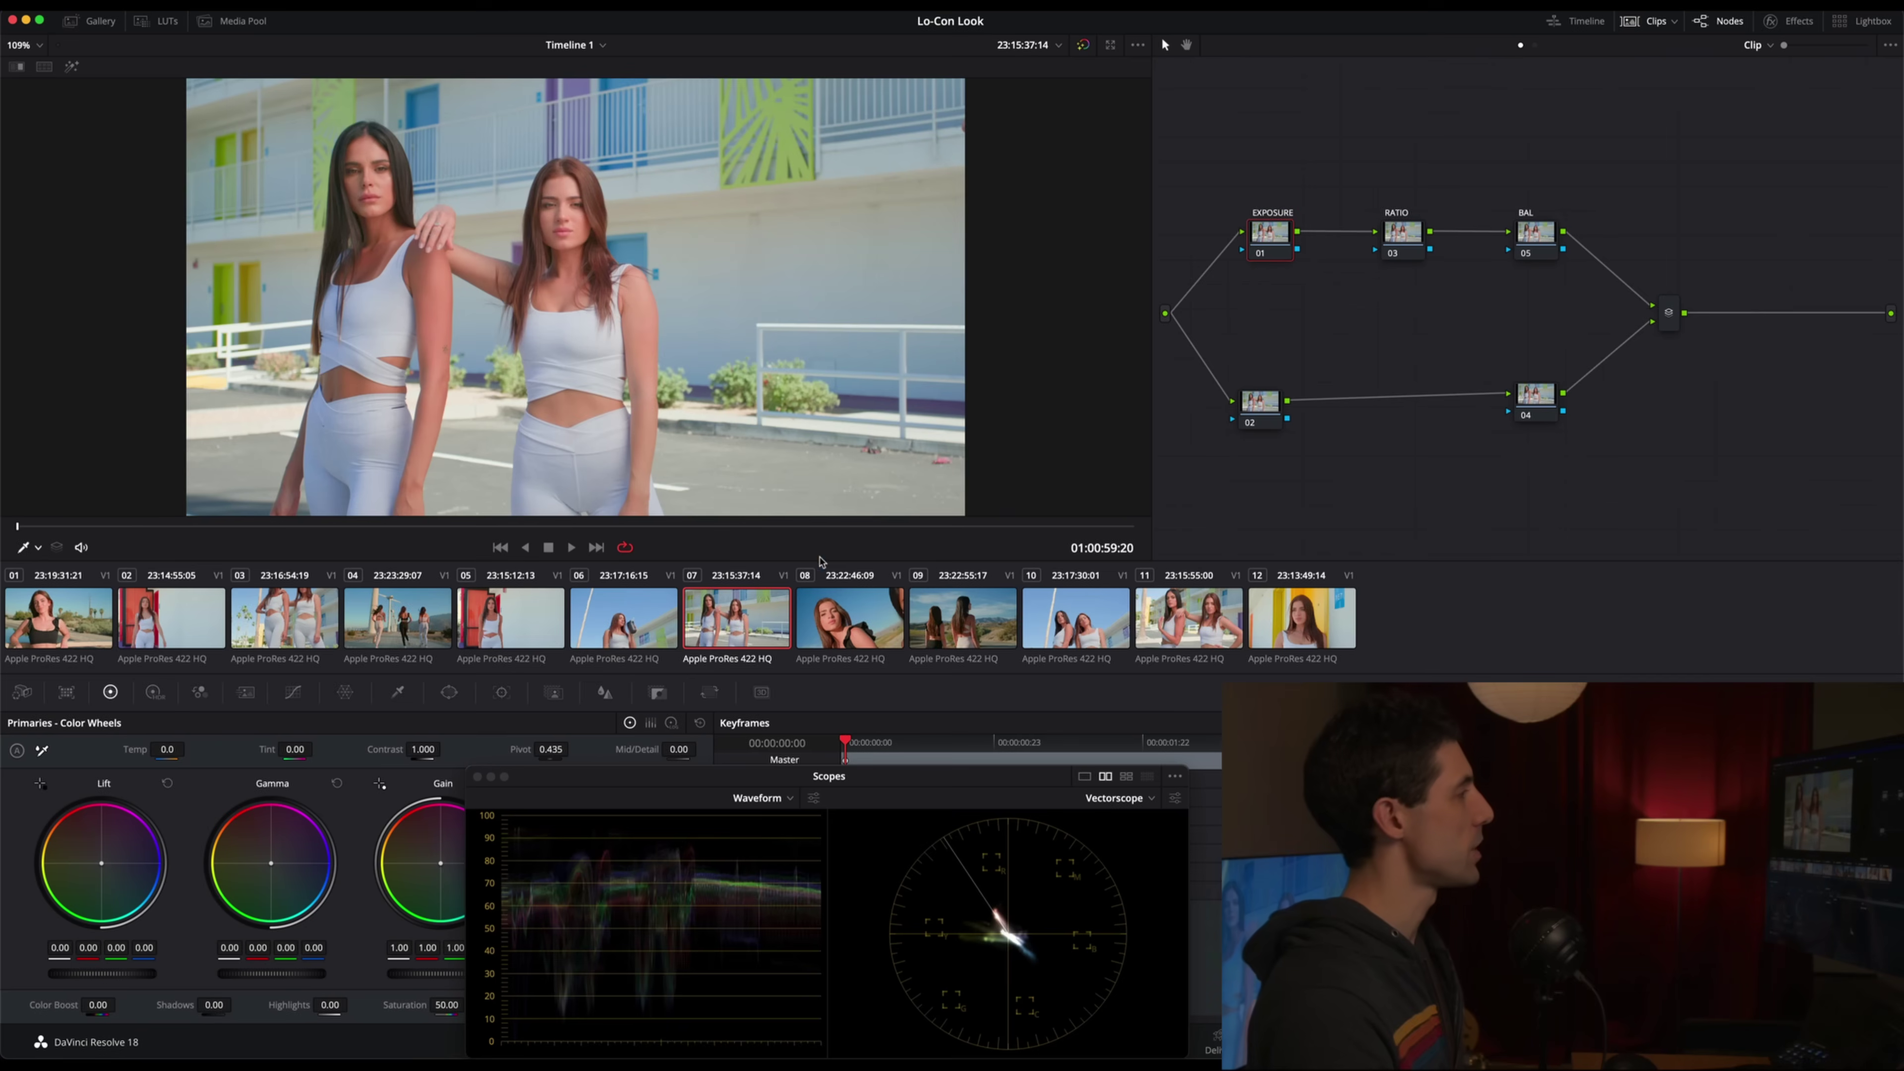
left_click(948, 622)
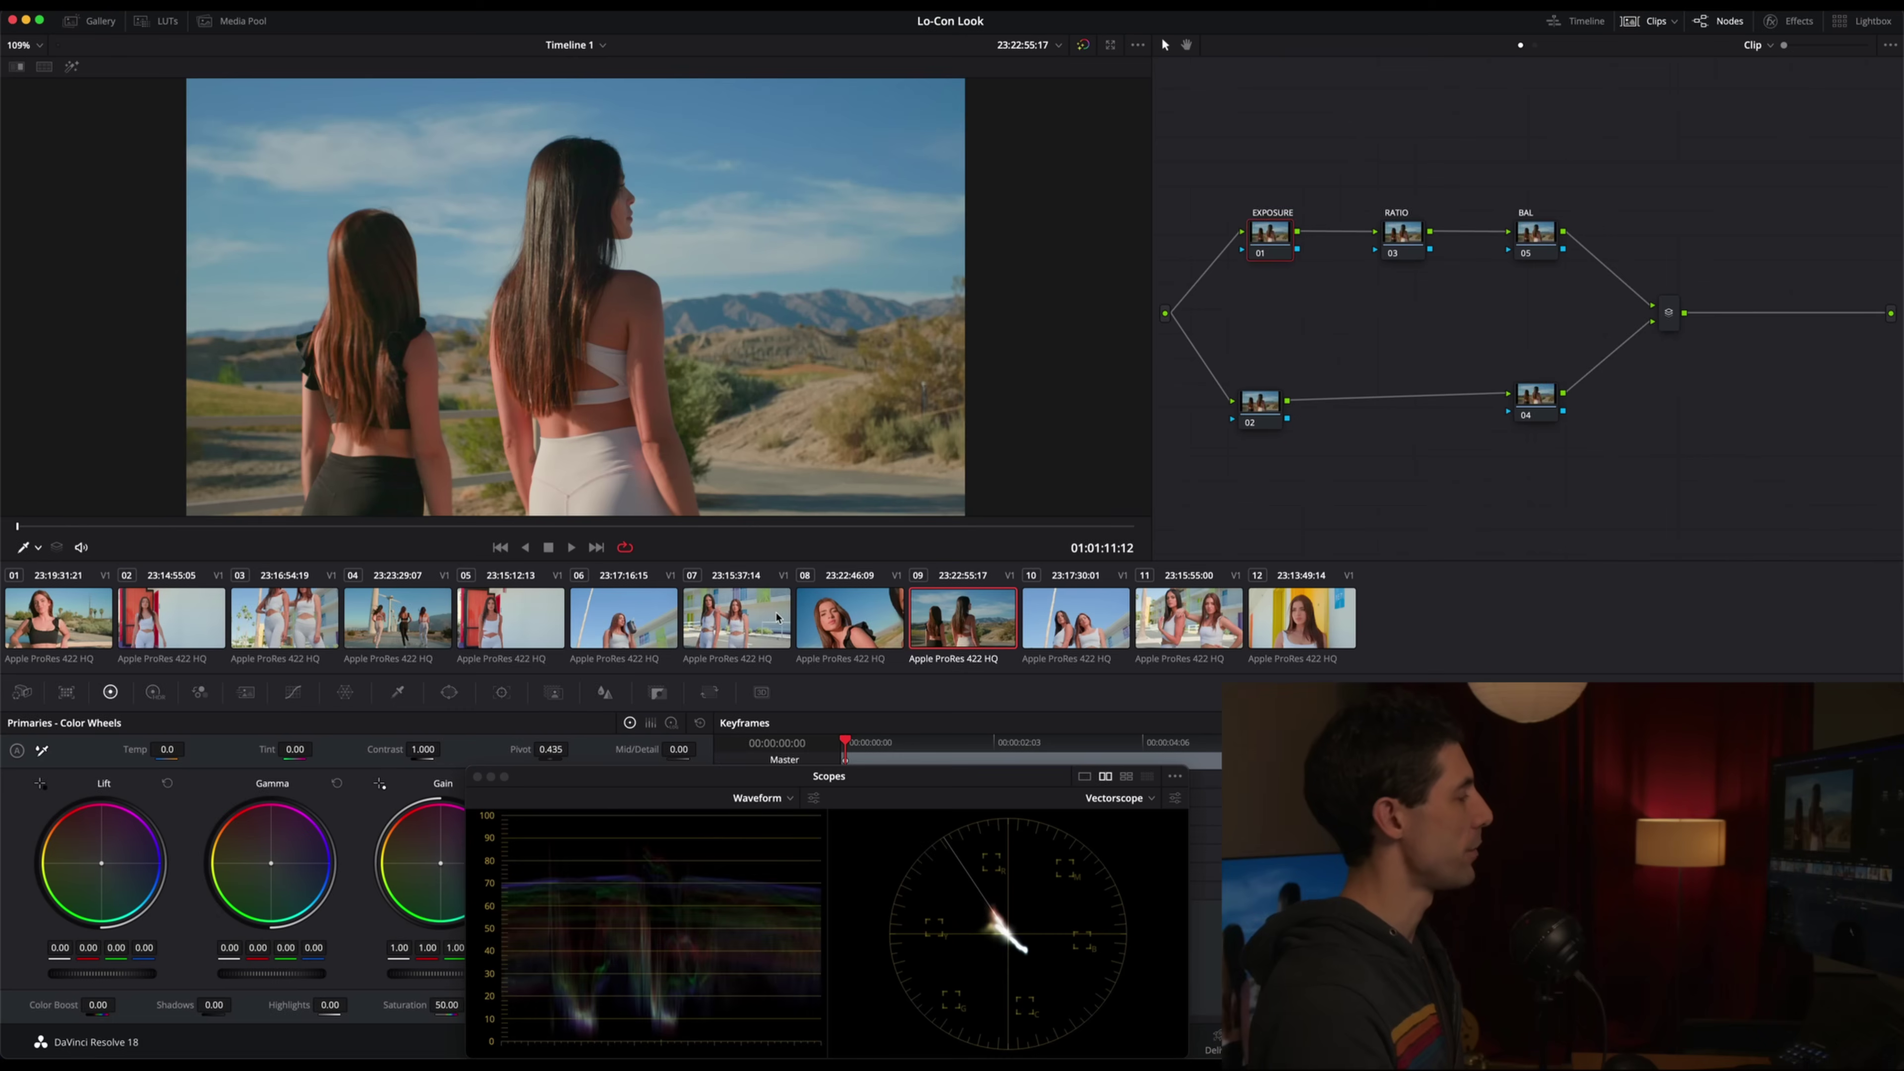
left_click(743, 622)
key("alt+d")
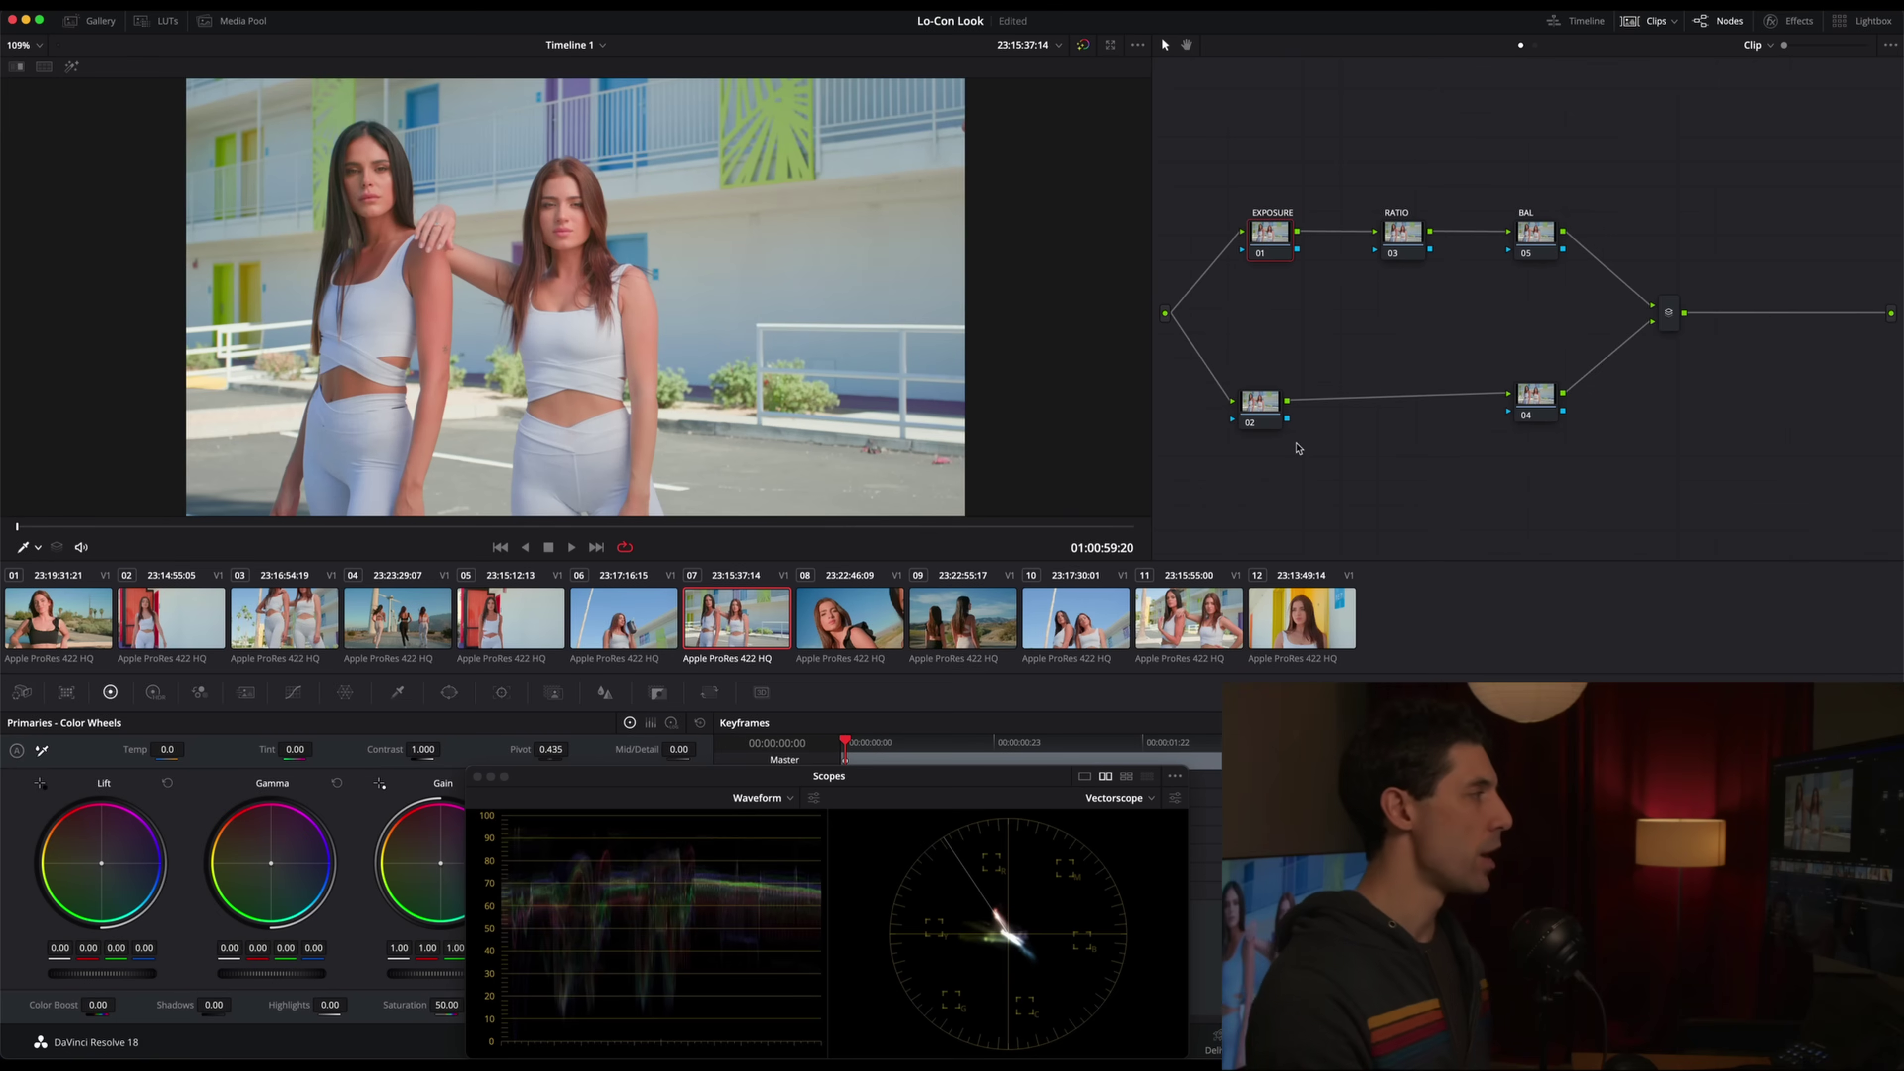
Apply the DWG Gray still from the TOOLBOX album to the timeline-level node and show its DCTL settings
left_click(1535, 46)
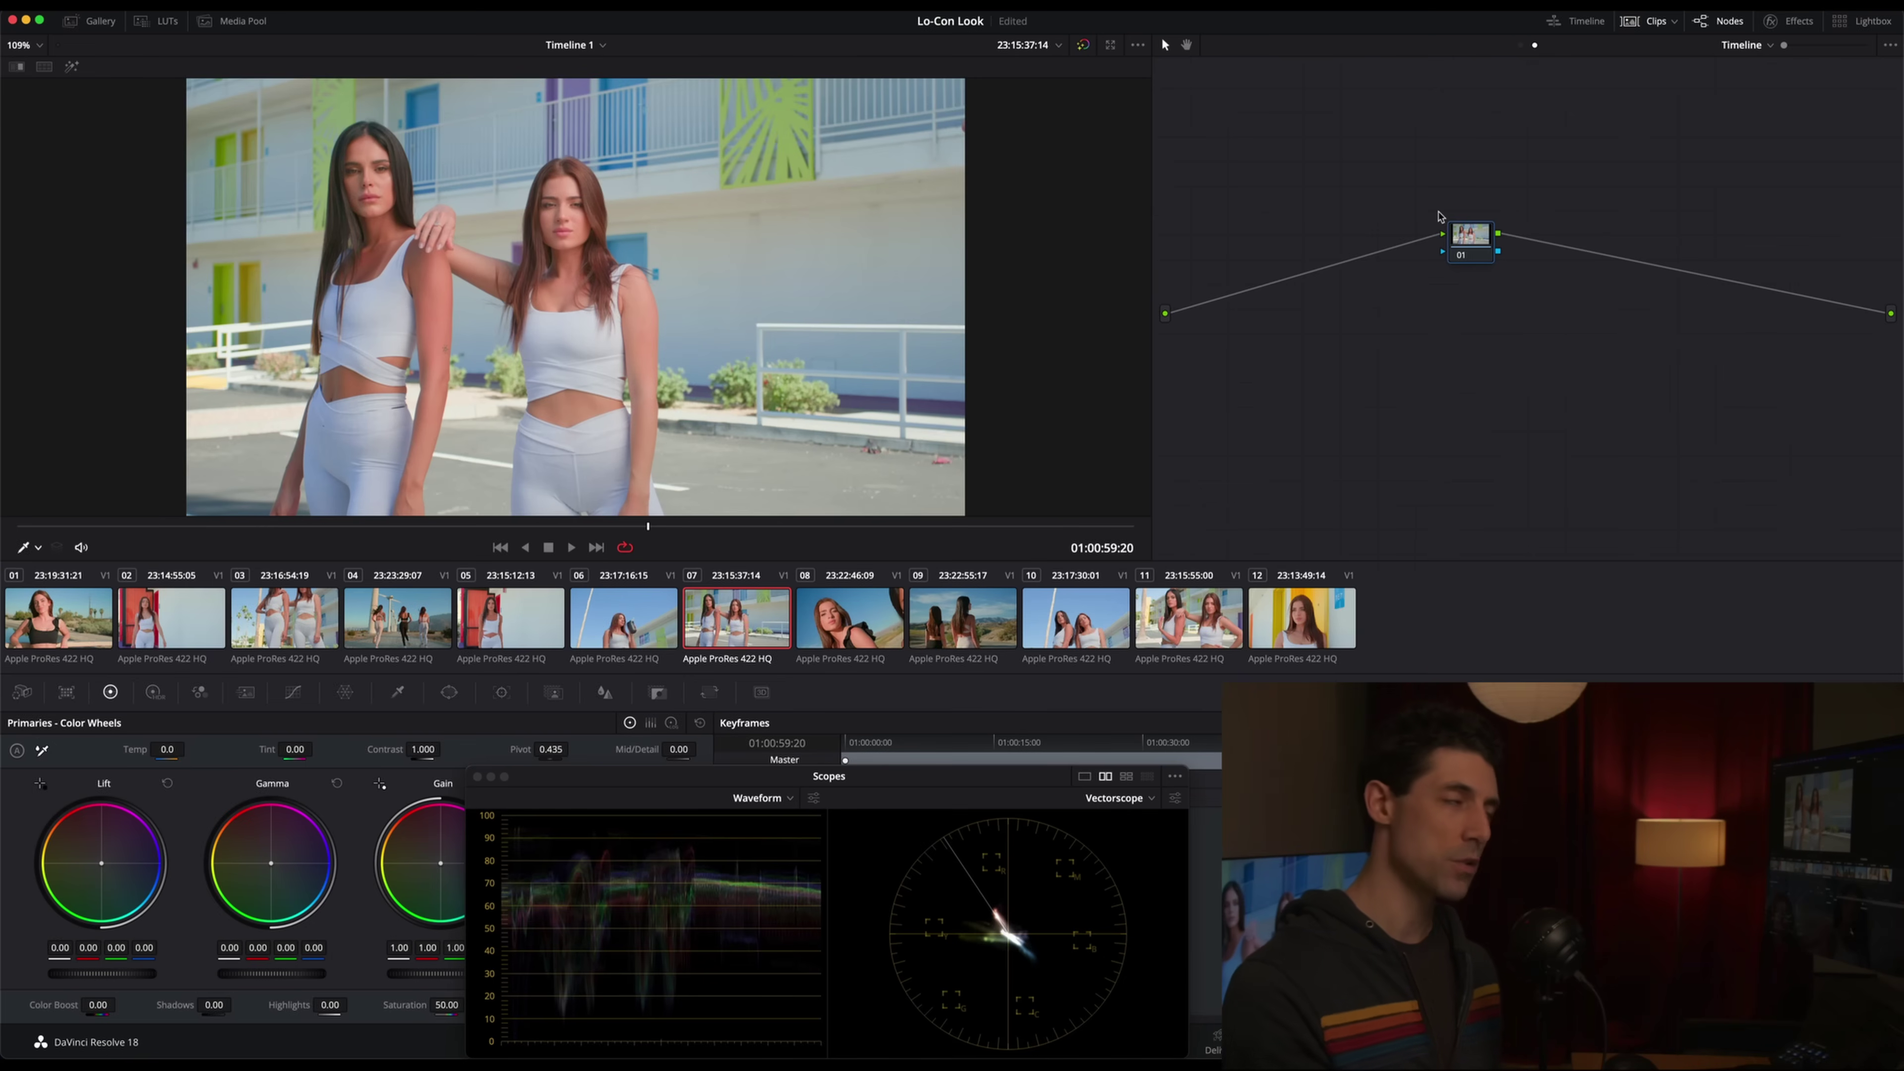
left_click(101, 23)
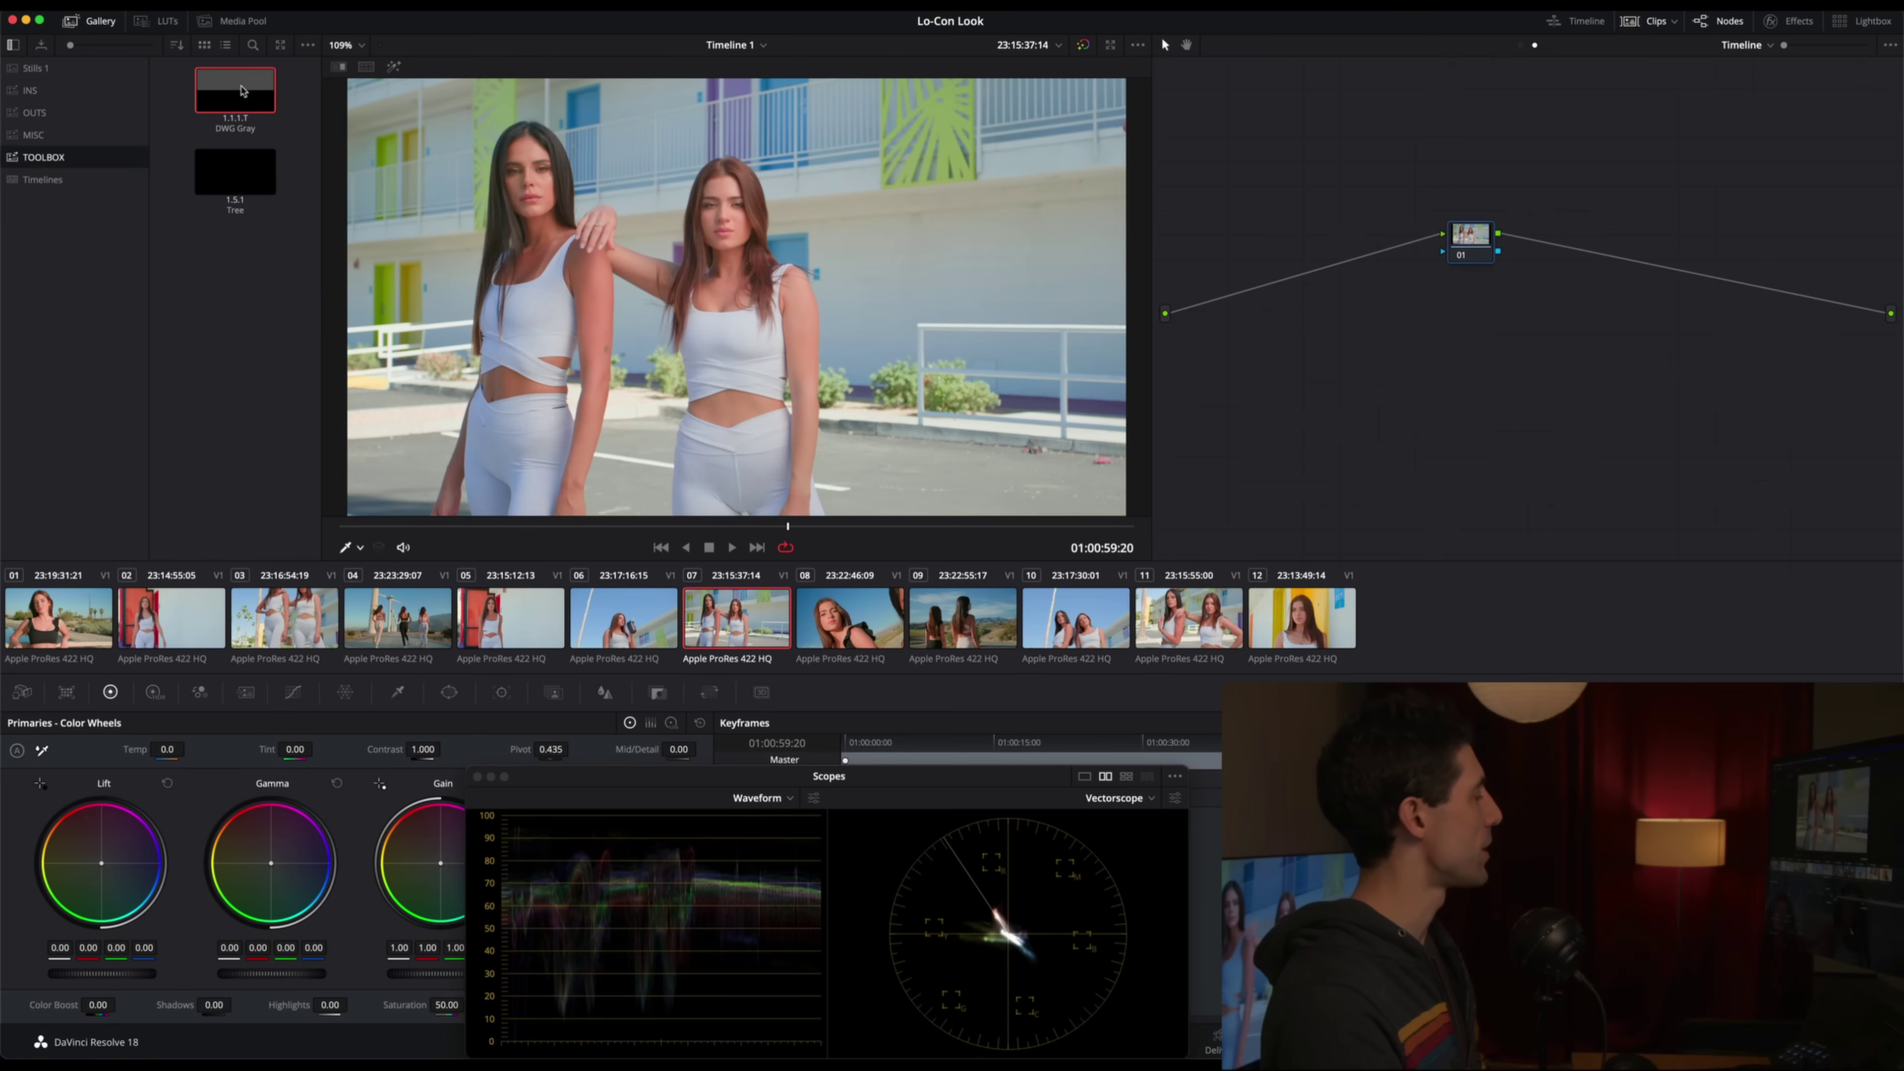
left_click_drag(240, 92, 1459, 240)
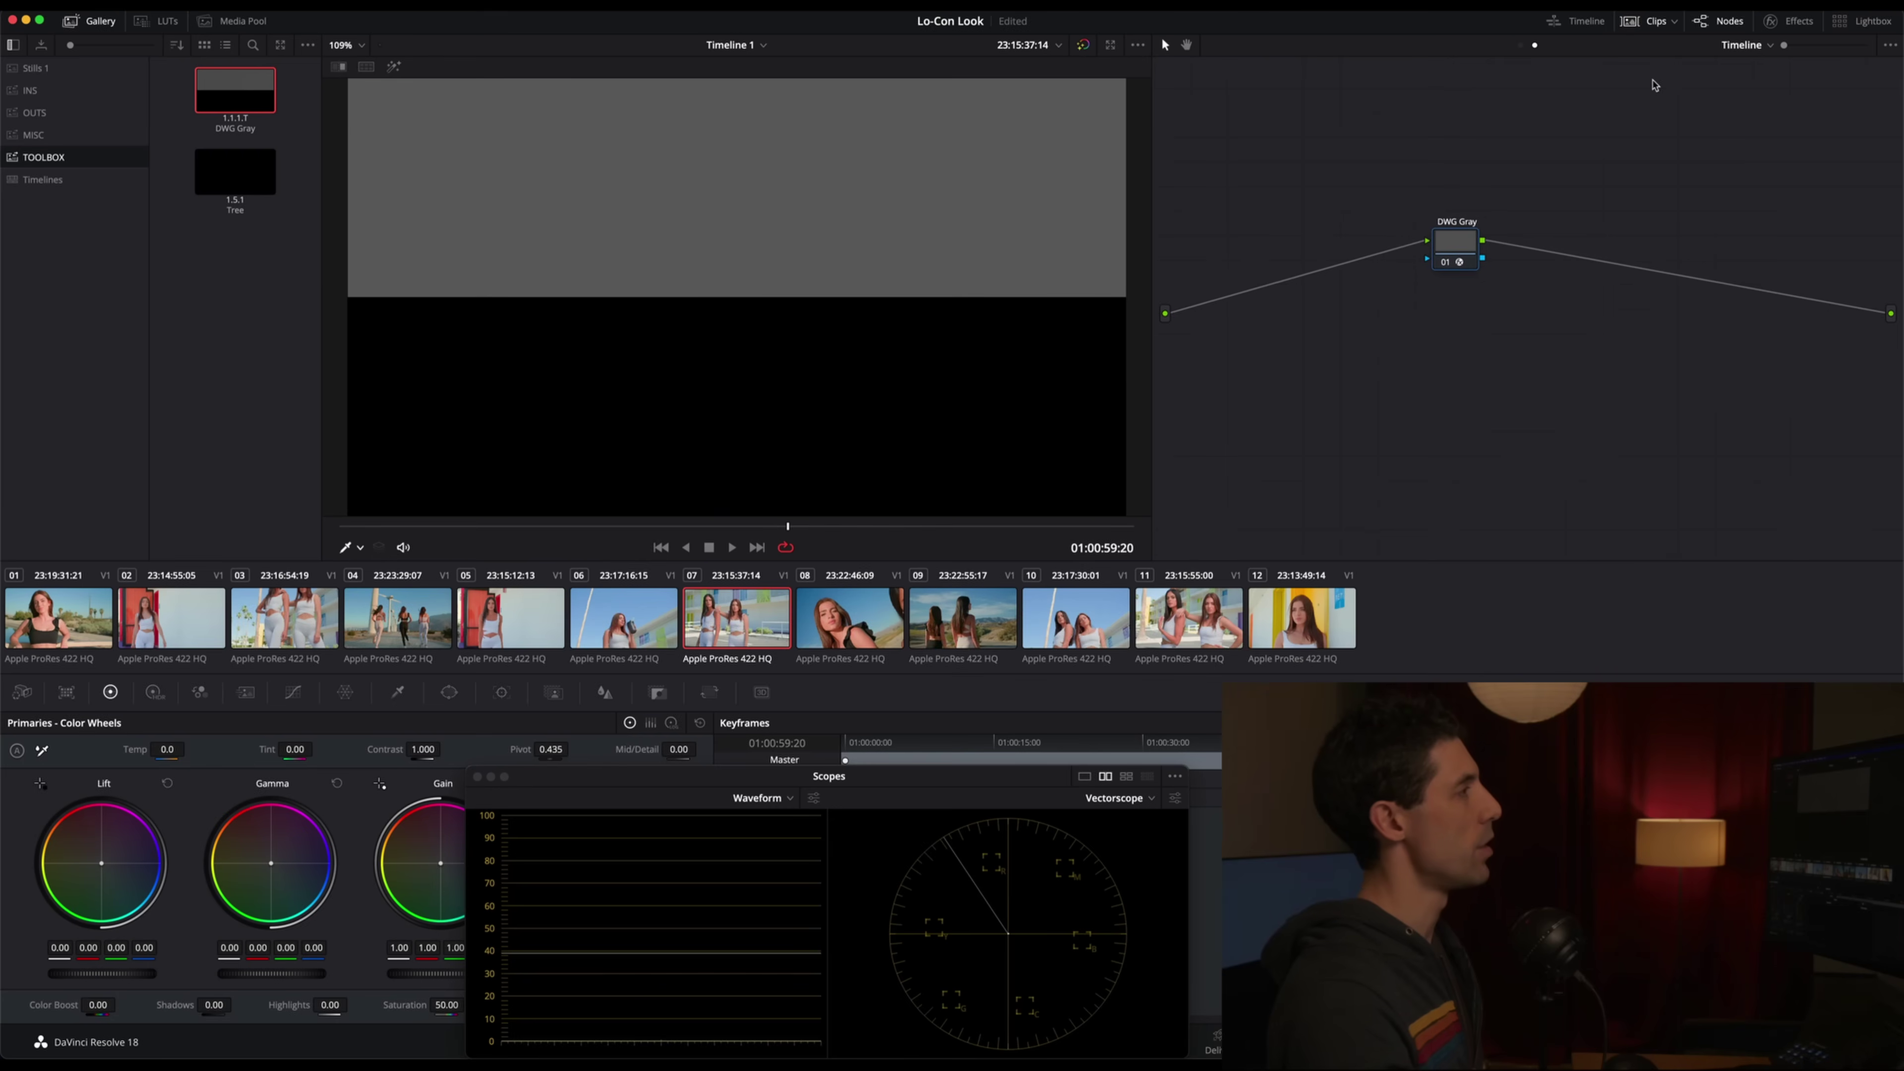
left_click(1796, 21)
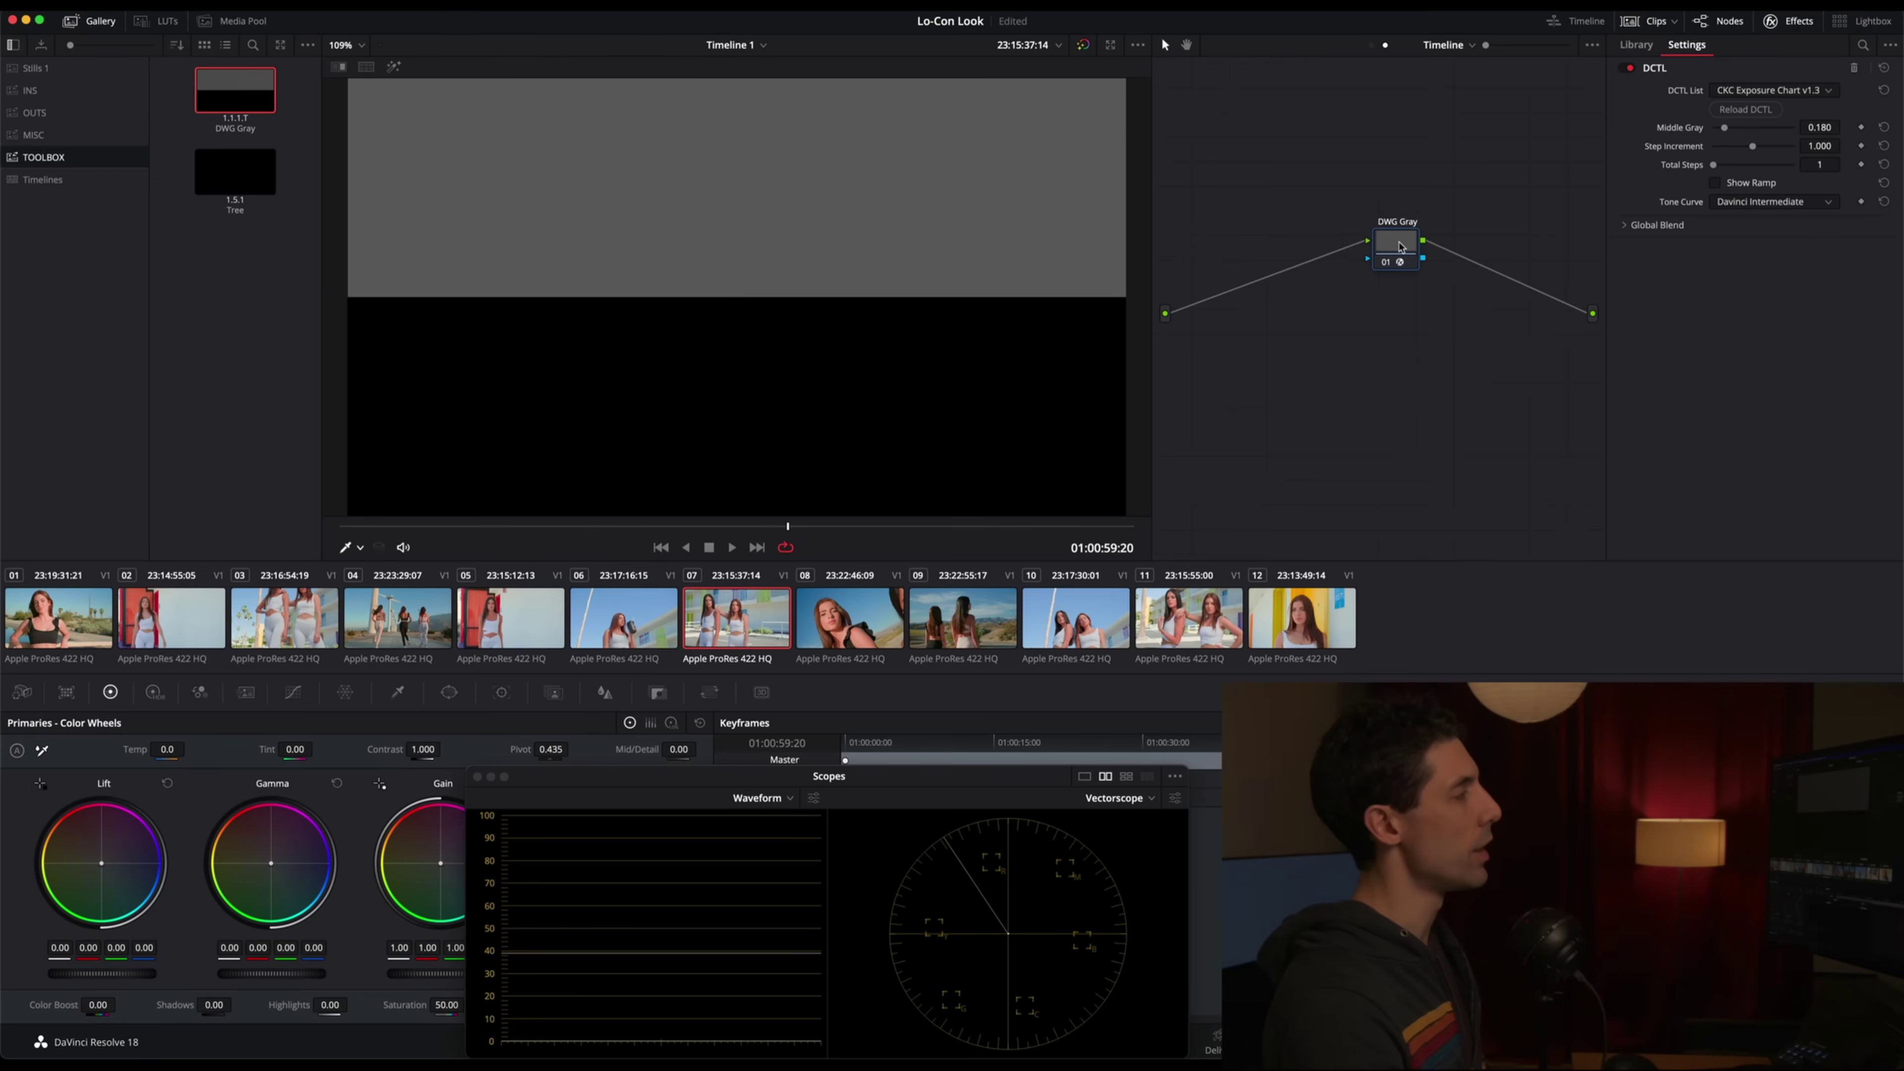
left_click_drag(1400, 247, 1400, 252)
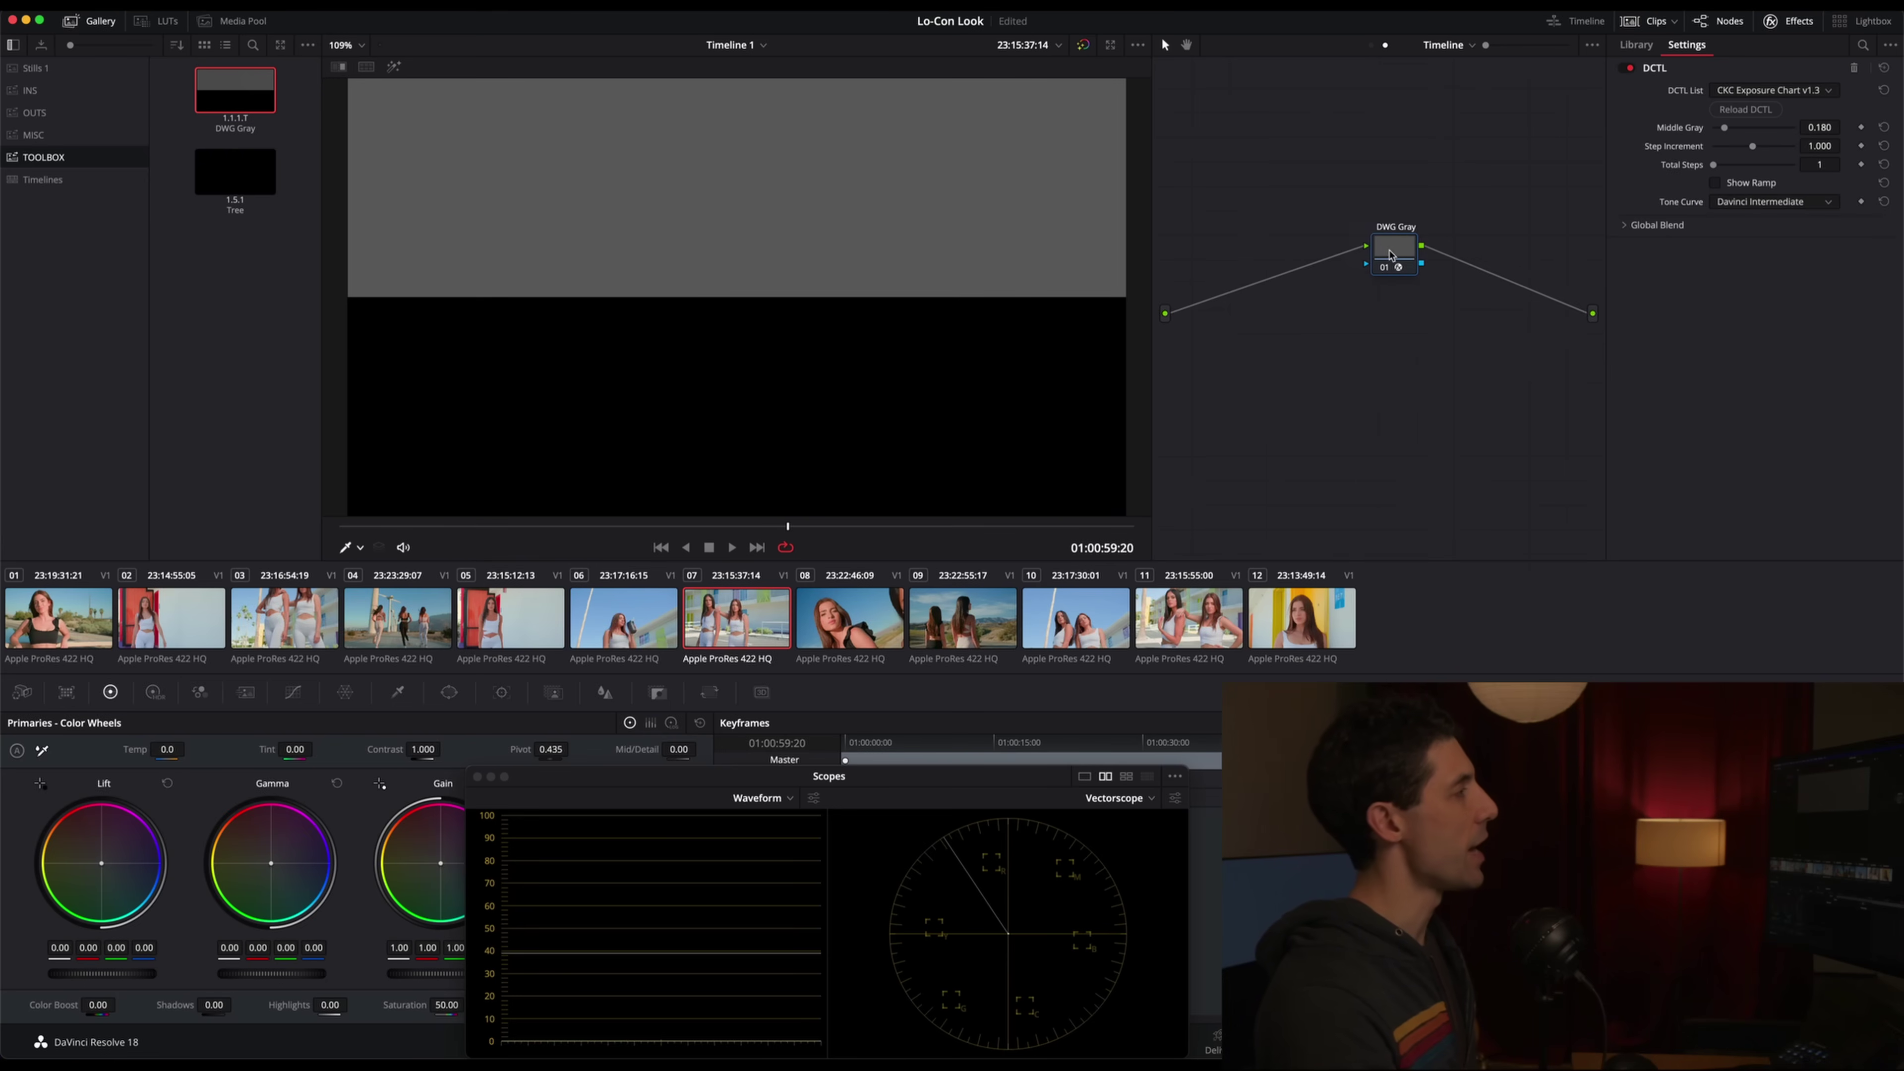
Add a serial node after DWG Gray and anchor its custom curve at middle gray by sampling the gray patch in the viewer
key("alt+s")
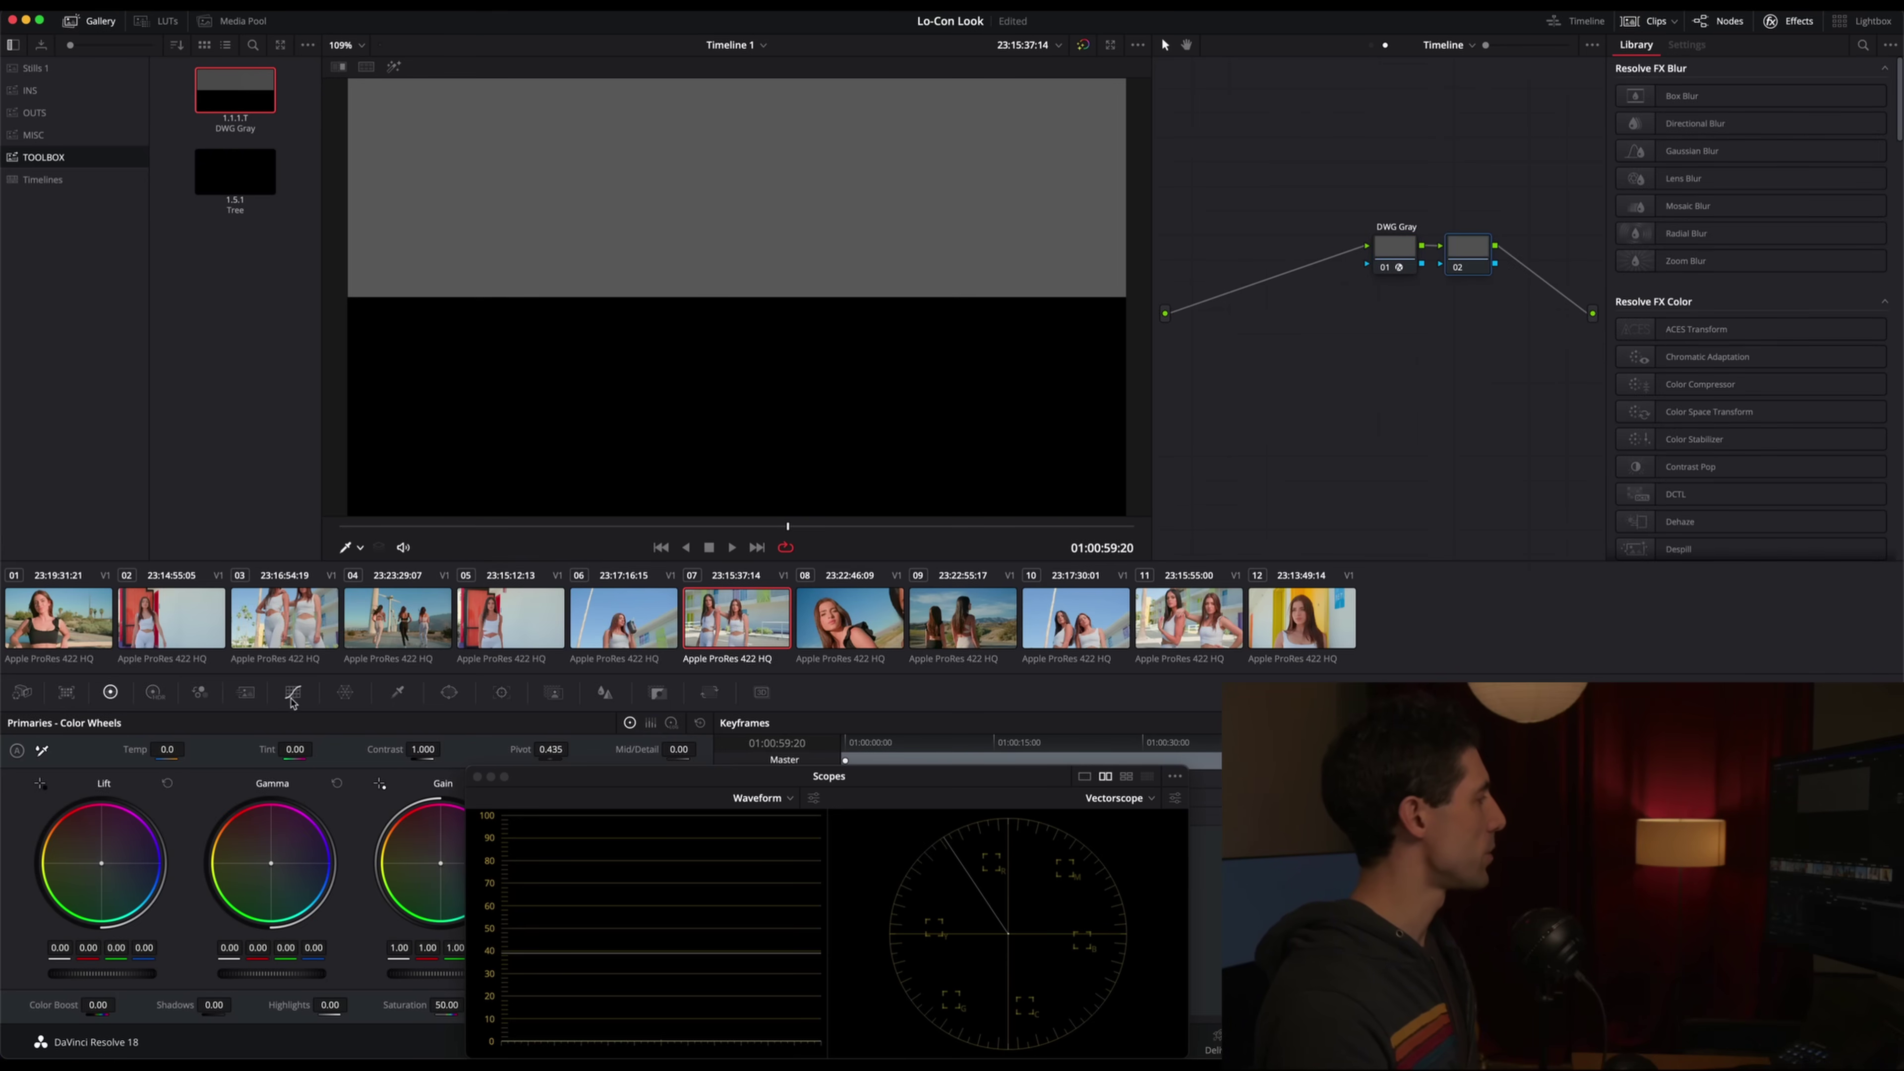
left_click(293, 693)
left_click_drag(559, 774, 575, 764)
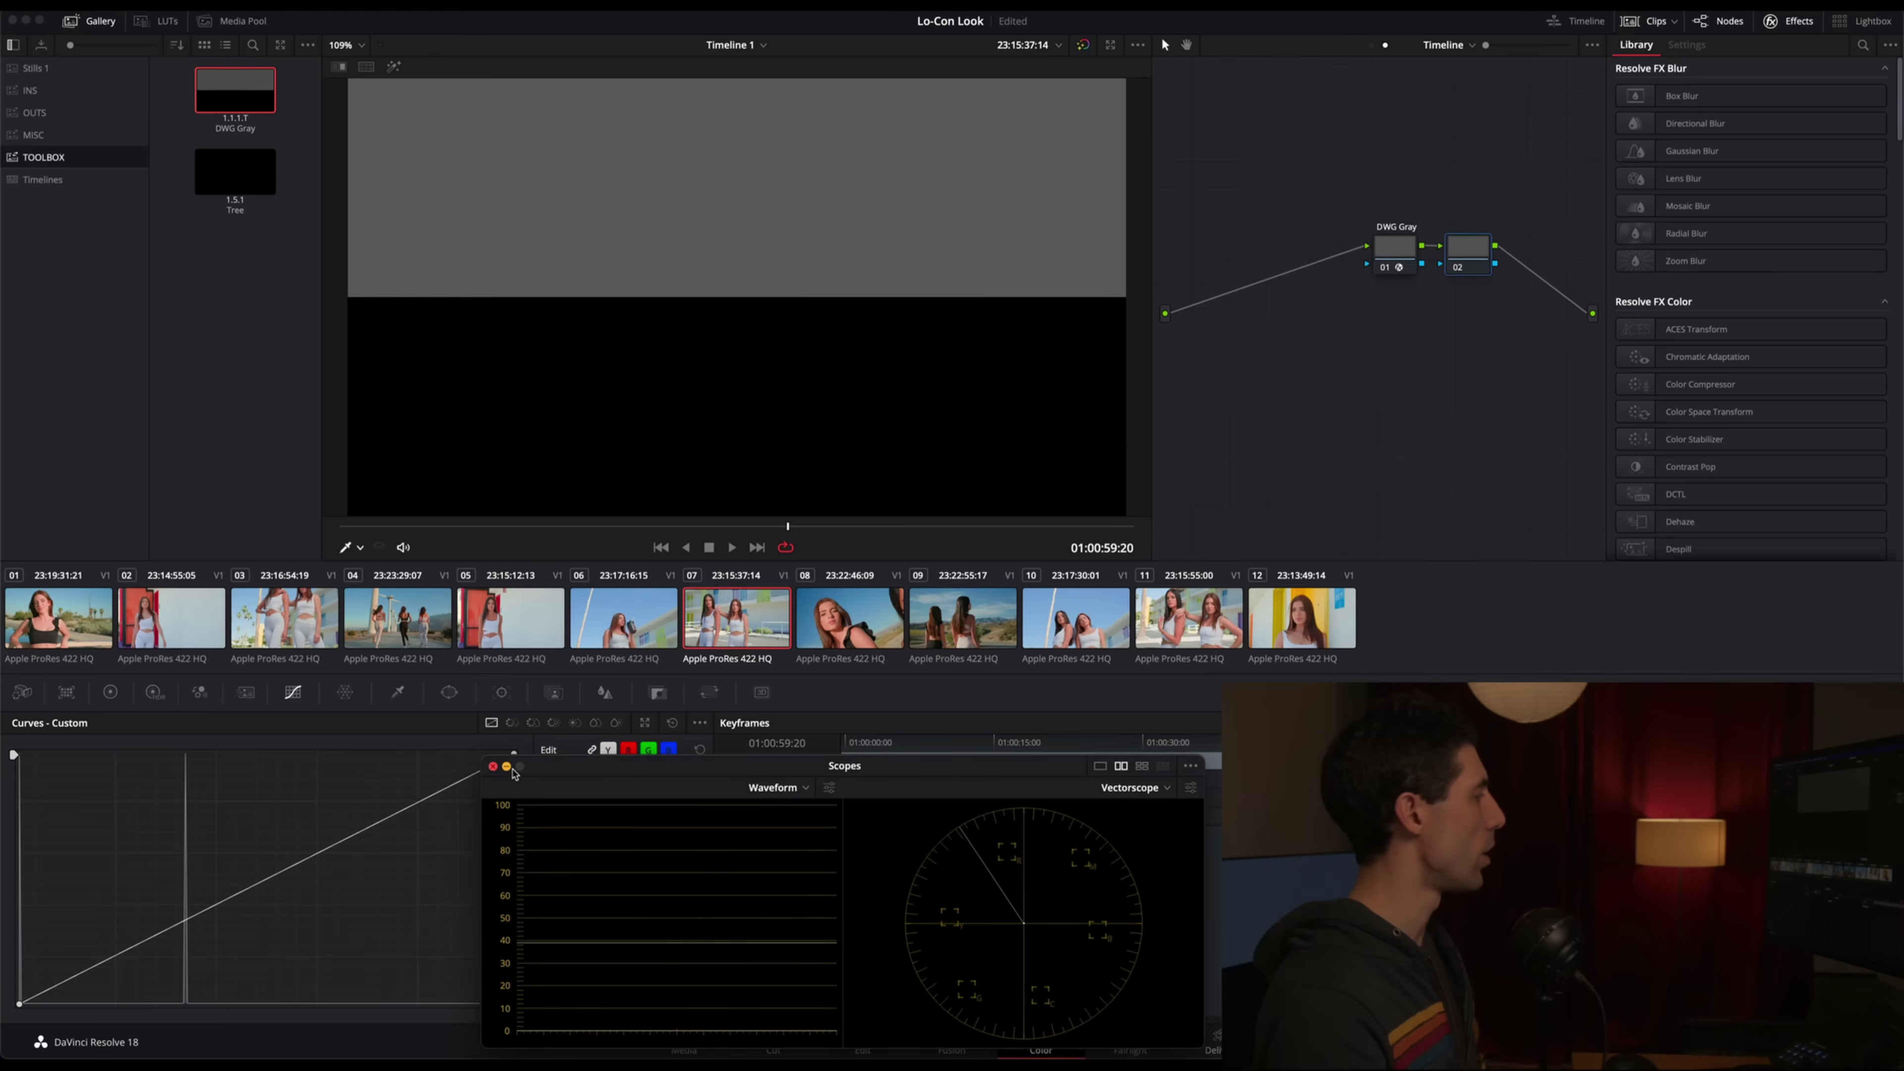
left_click(492, 767)
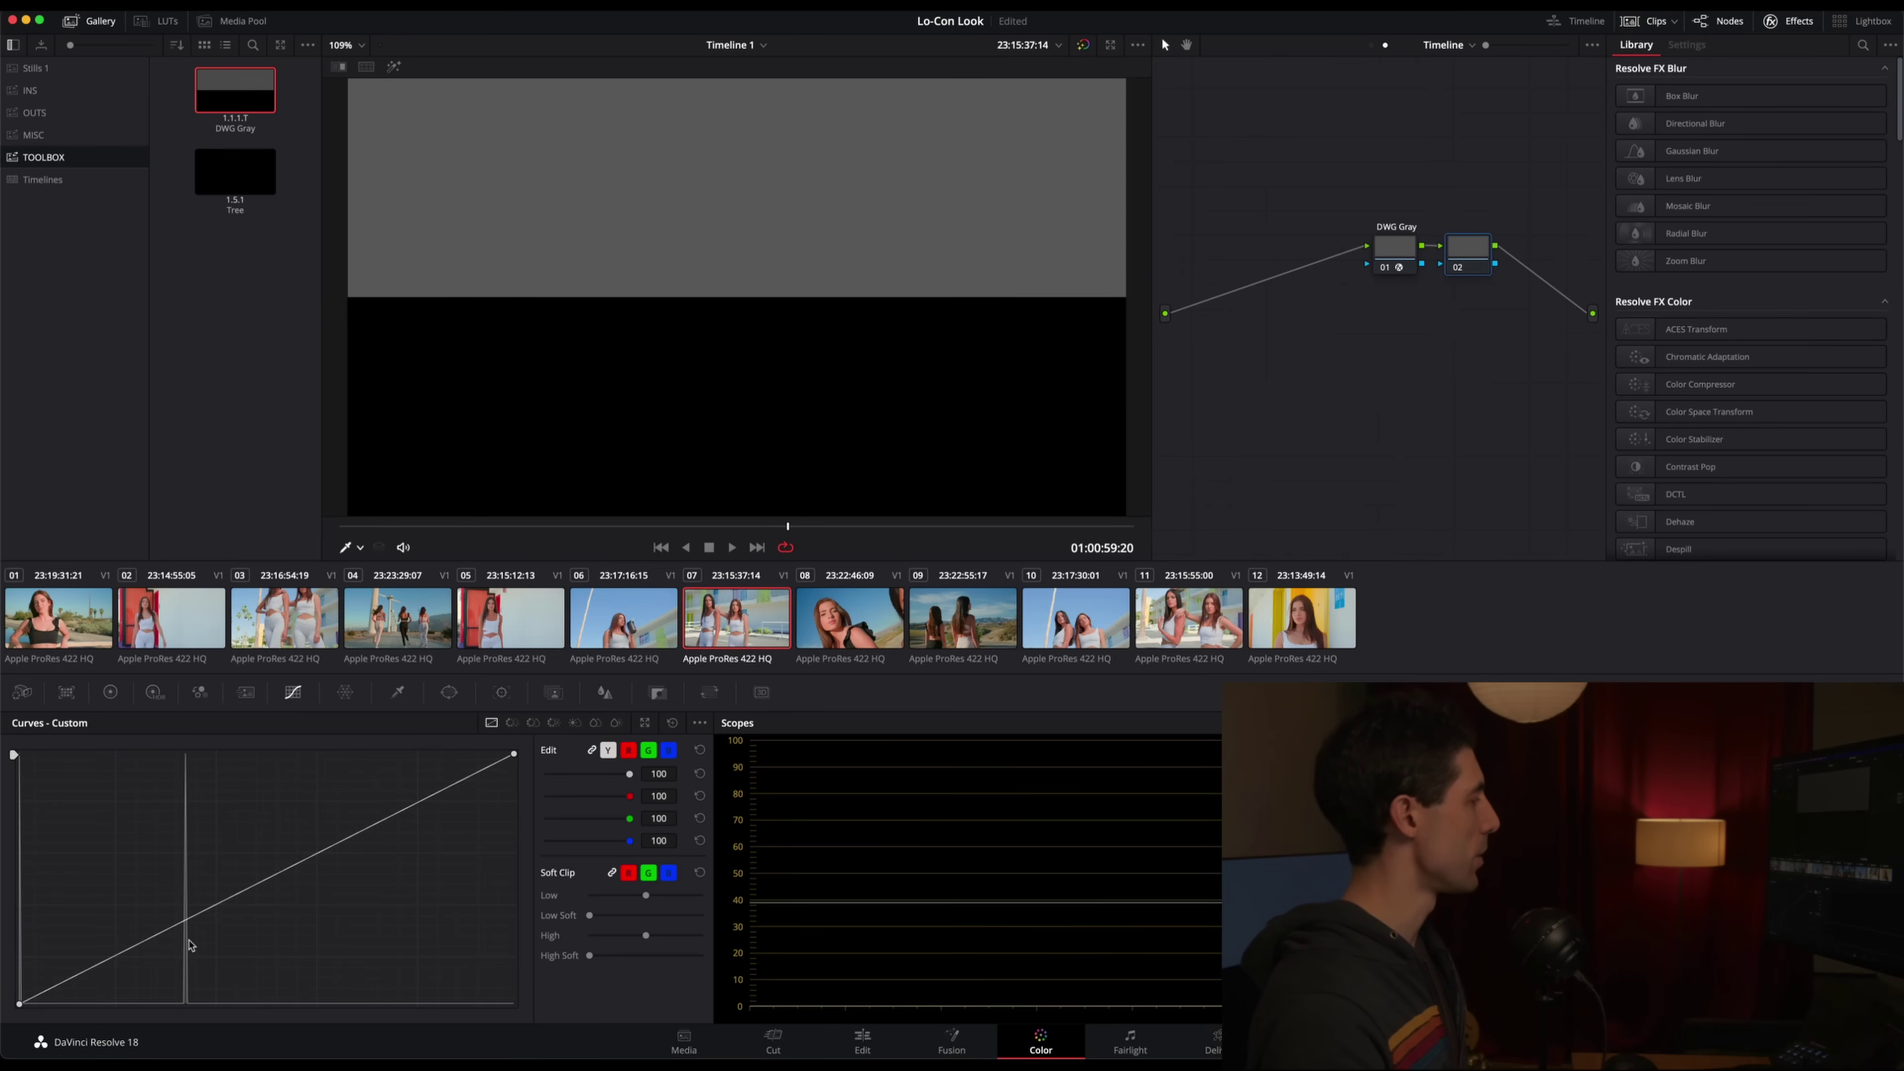
left_click(678, 158)
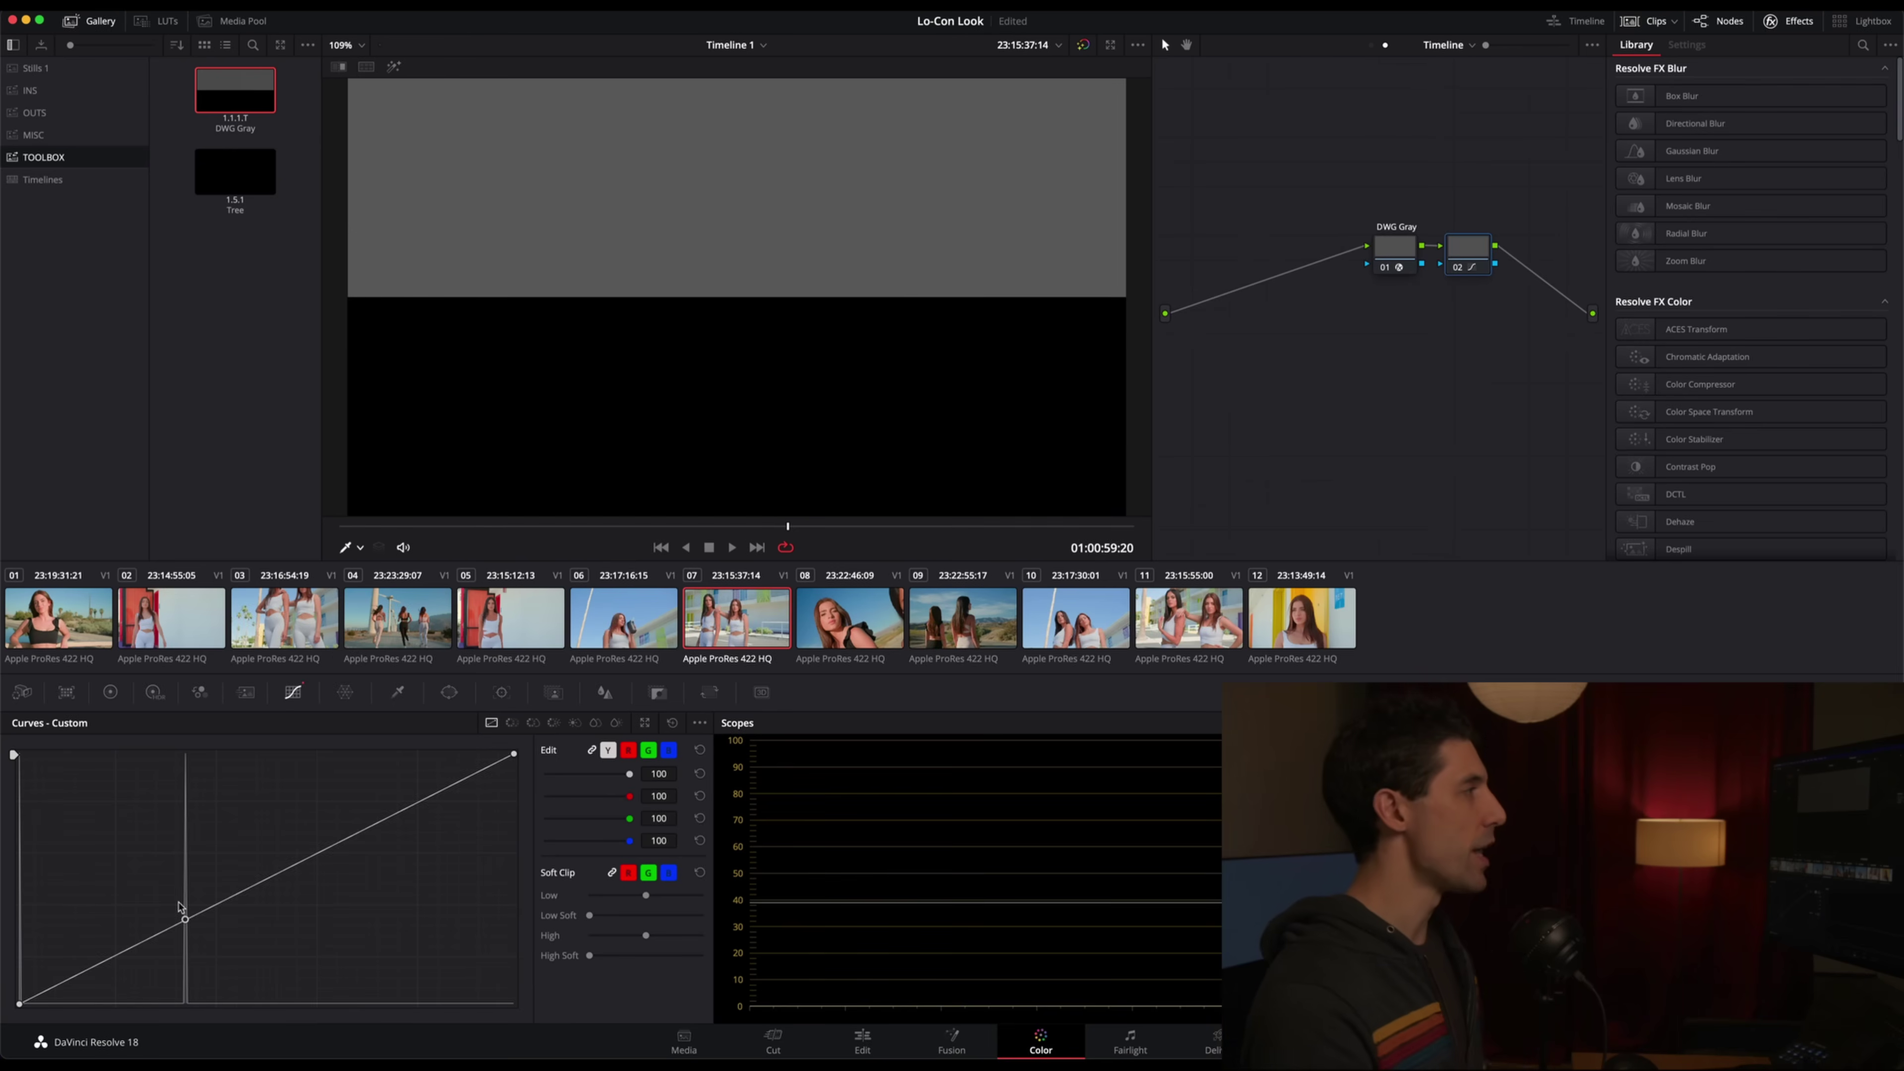
Delete the DWG Gray chart node and label the remaining timeline node "Curve"
mouse_move(1392, 253)
left_mouse_down()
mouse_move(1372, 251)
mouse_move(1451, 250)
mouse_move(1401, 250)
mouse_move(1416, 246)
left_mouse_up()
key("Delete")
right_click(1422, 244)
left_click(1451, 275)
type("Curve")
left_click(1773, 21)
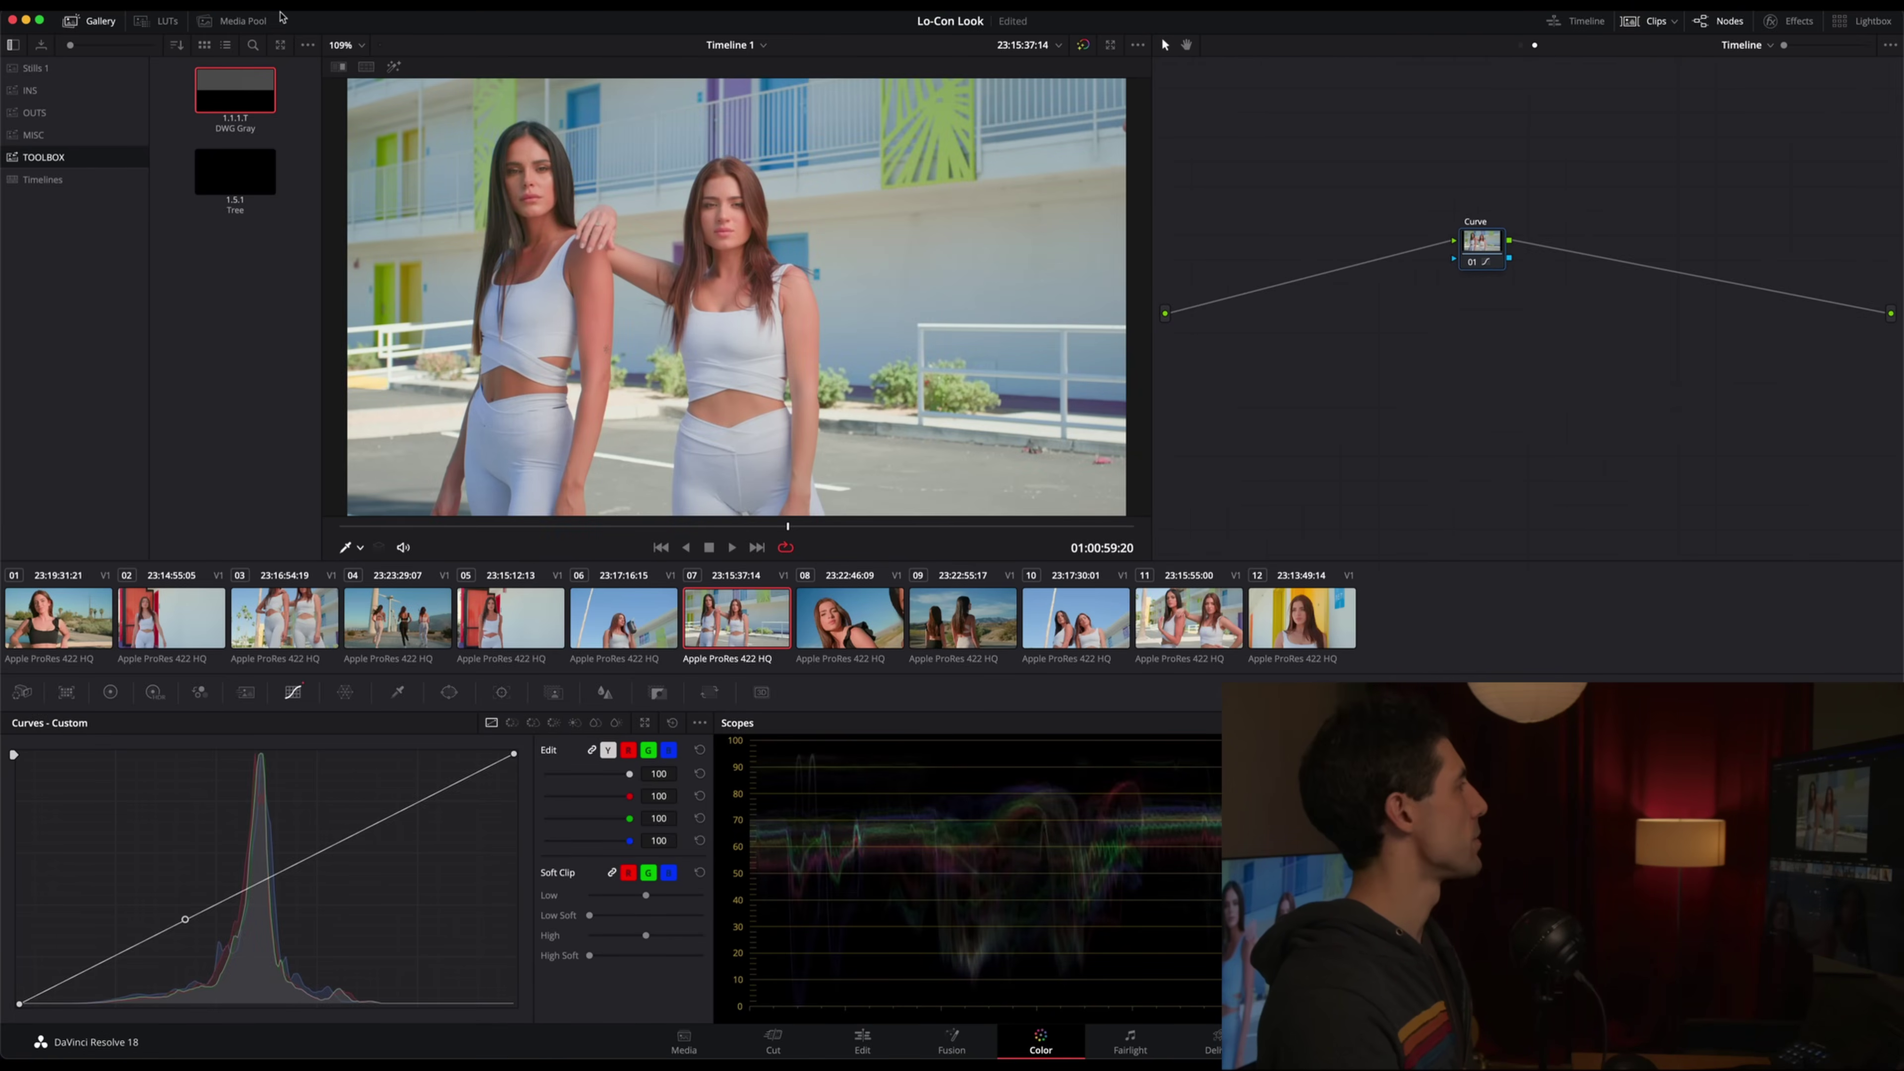
left_click(97, 23)
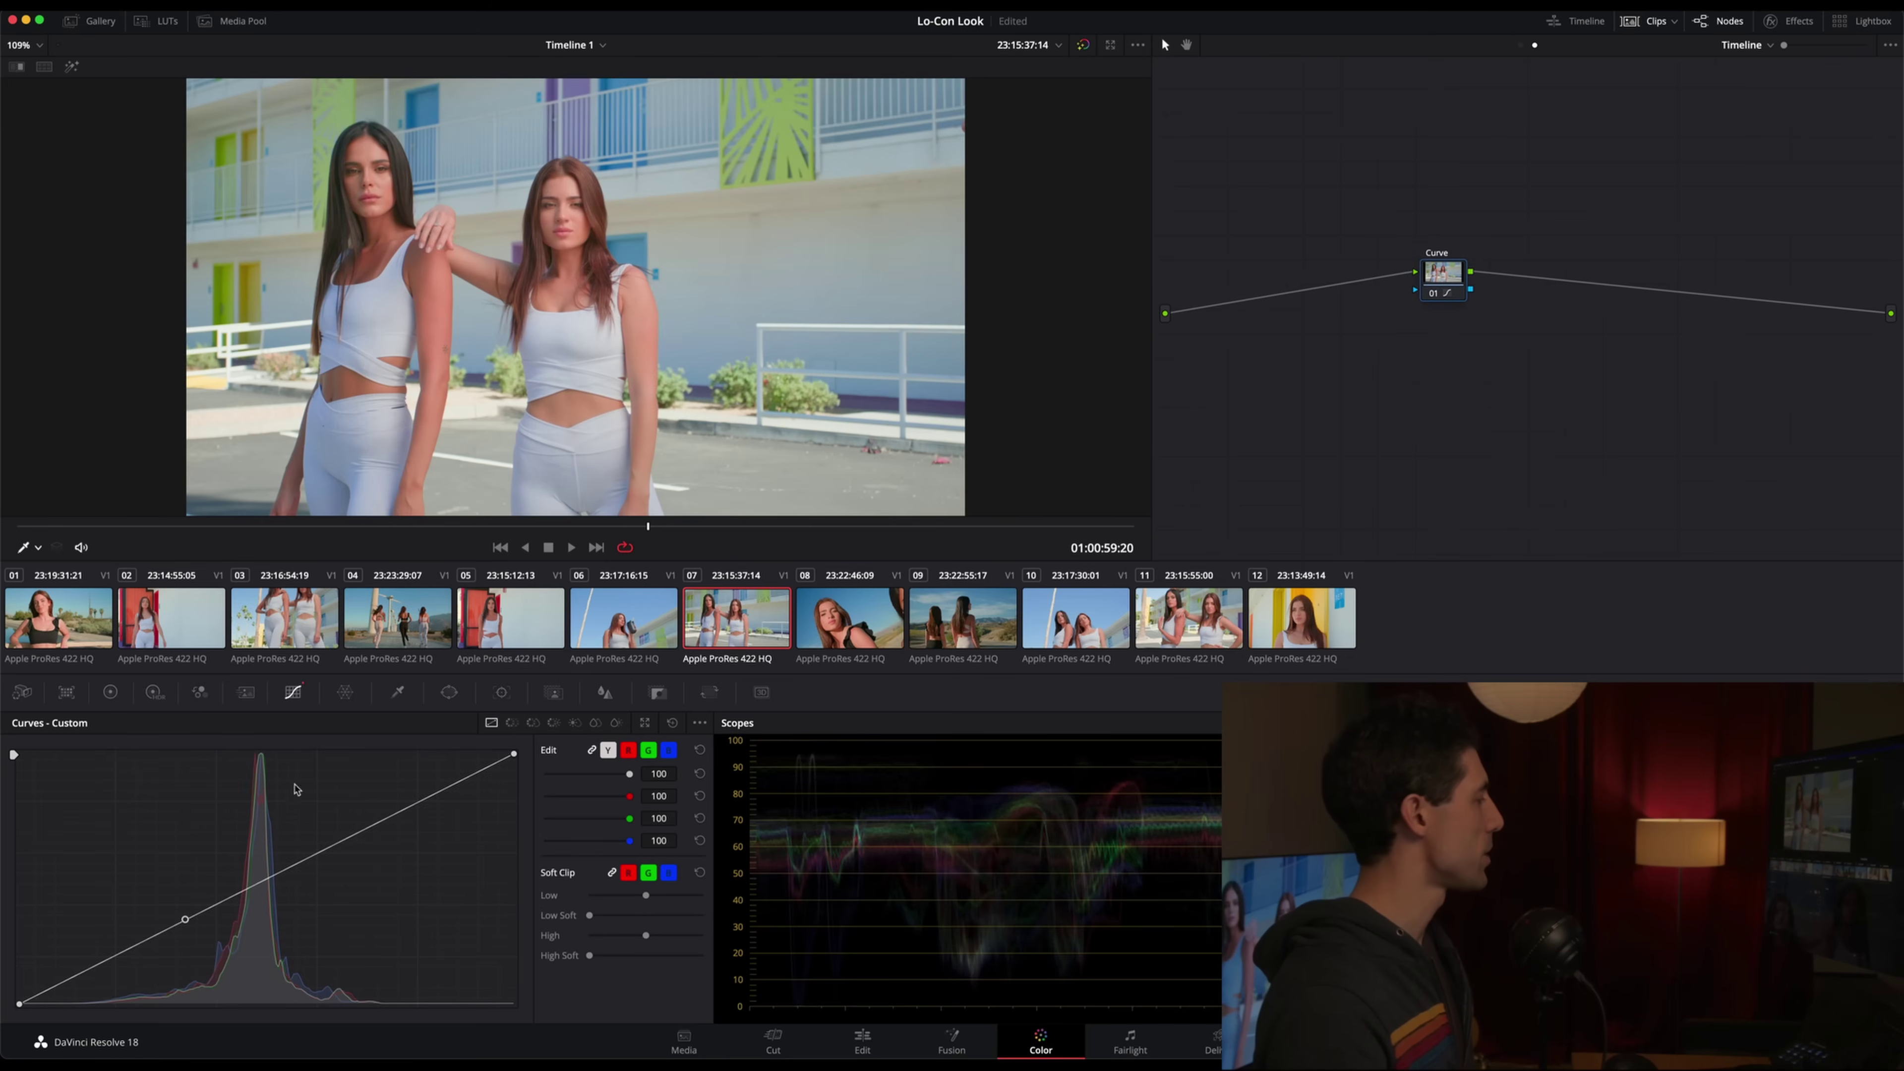
Lower the curve's contrast by lifting the black point and pulling down the white point, with shaping points in the shadows and above middle gray
left_click_drag(19, 1003, 98, 963)
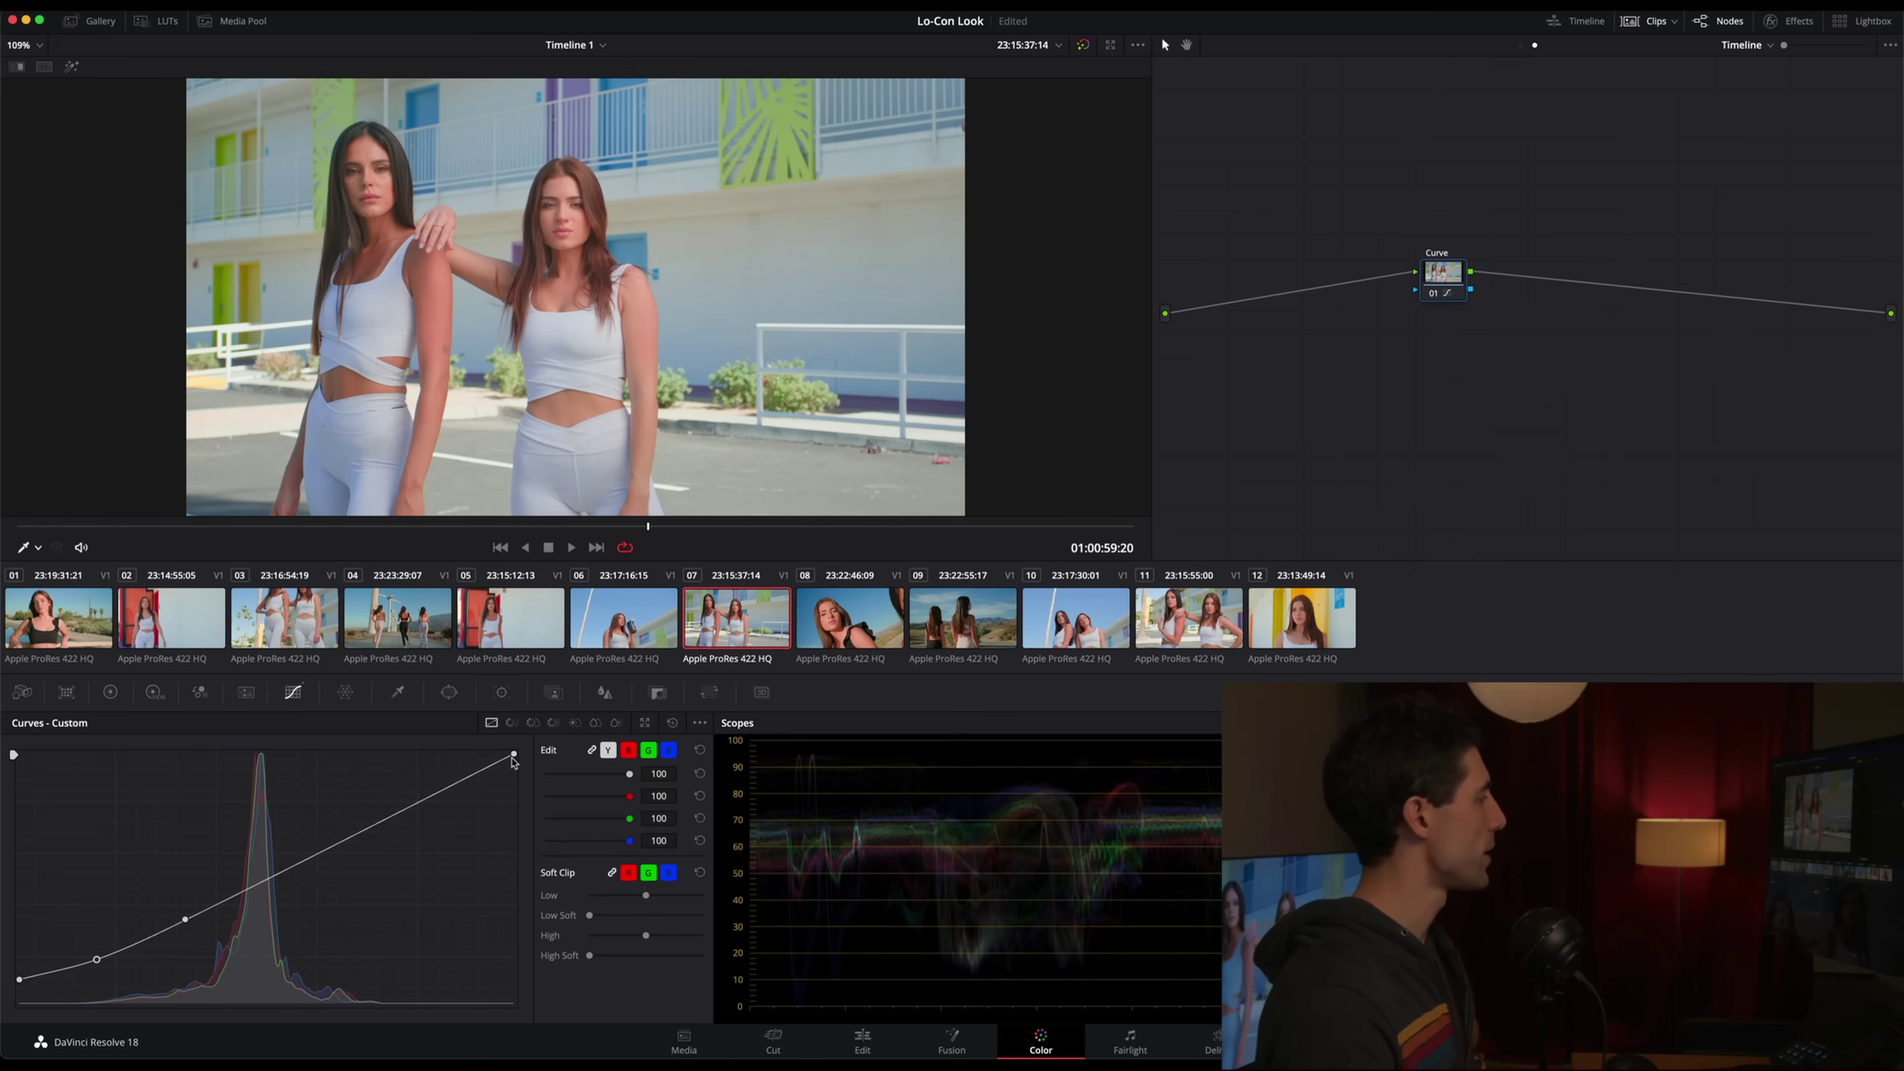
left_click_drag(517, 755, 523, 808)
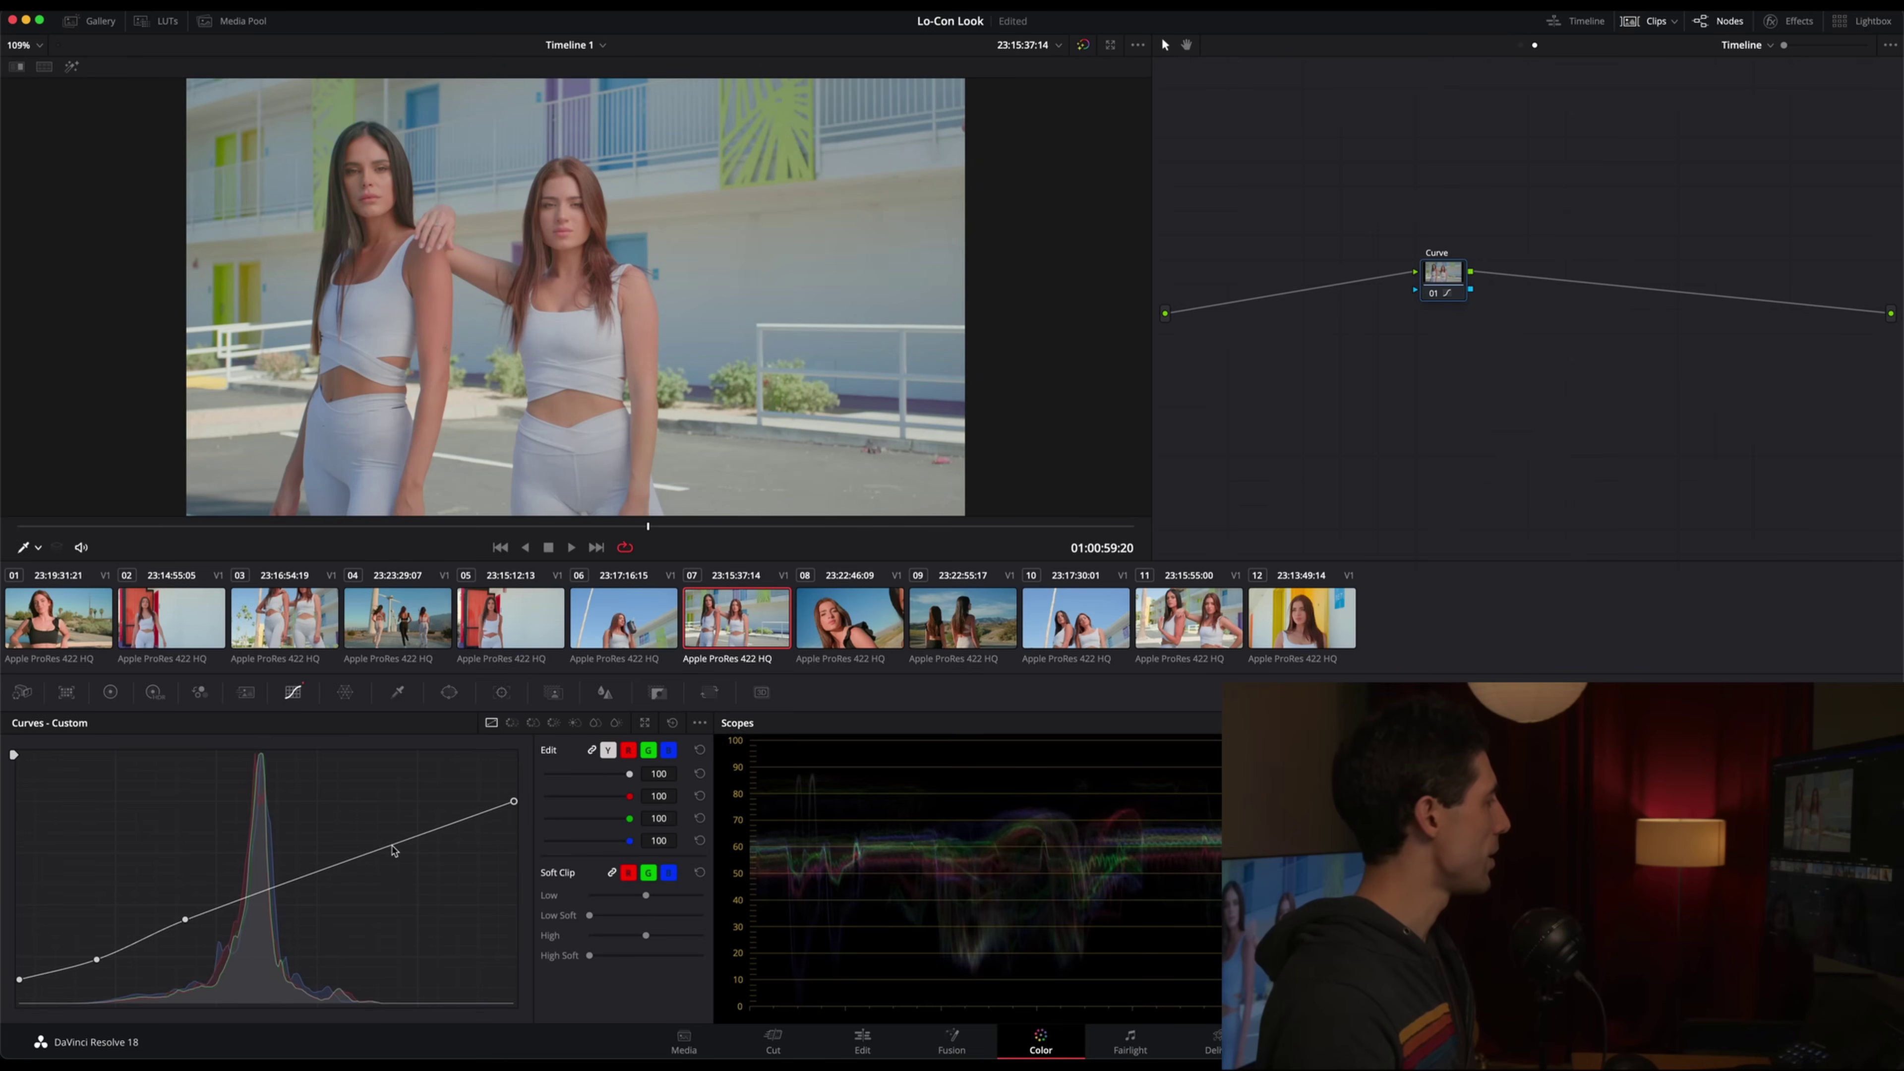
left_click(297, 882)
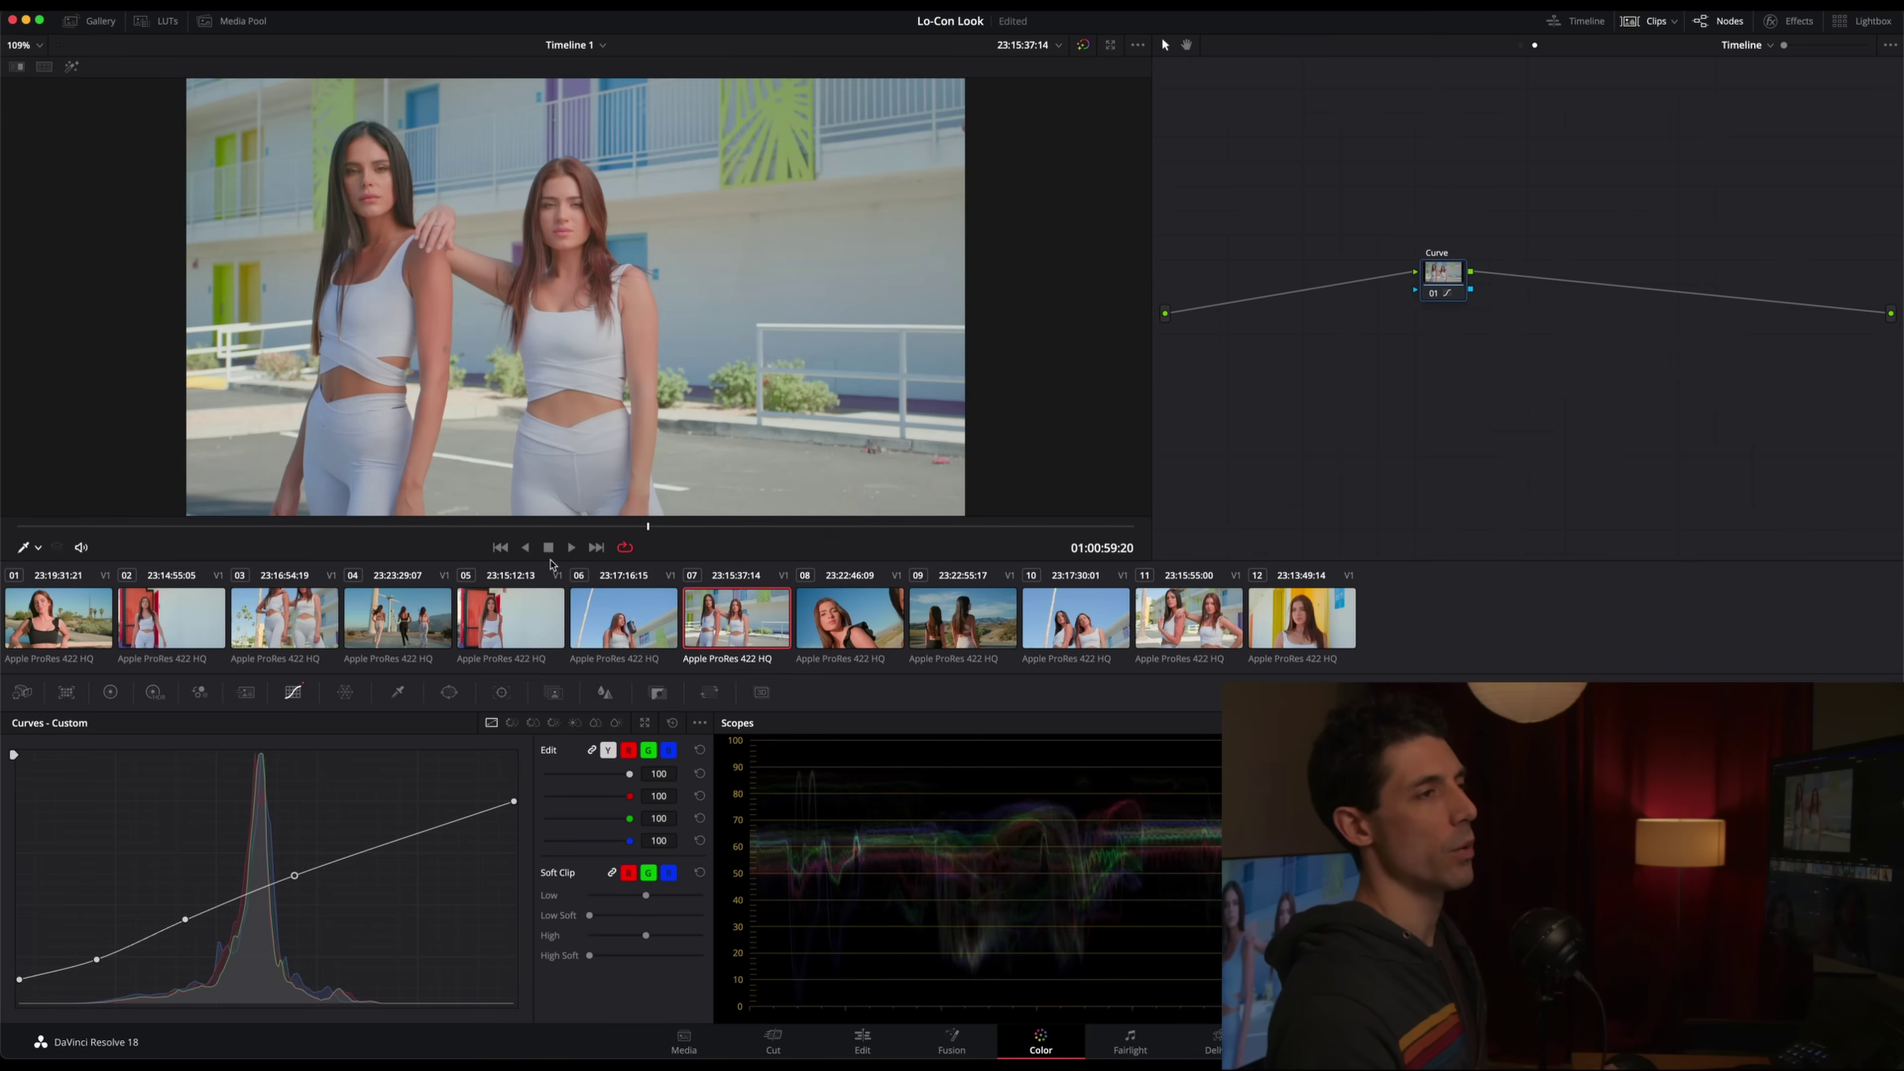
Compare clip 07 with the Curve node disabled and enabled to judge the contrast reduction
key("ctrl+d")
key("ctrl+d")
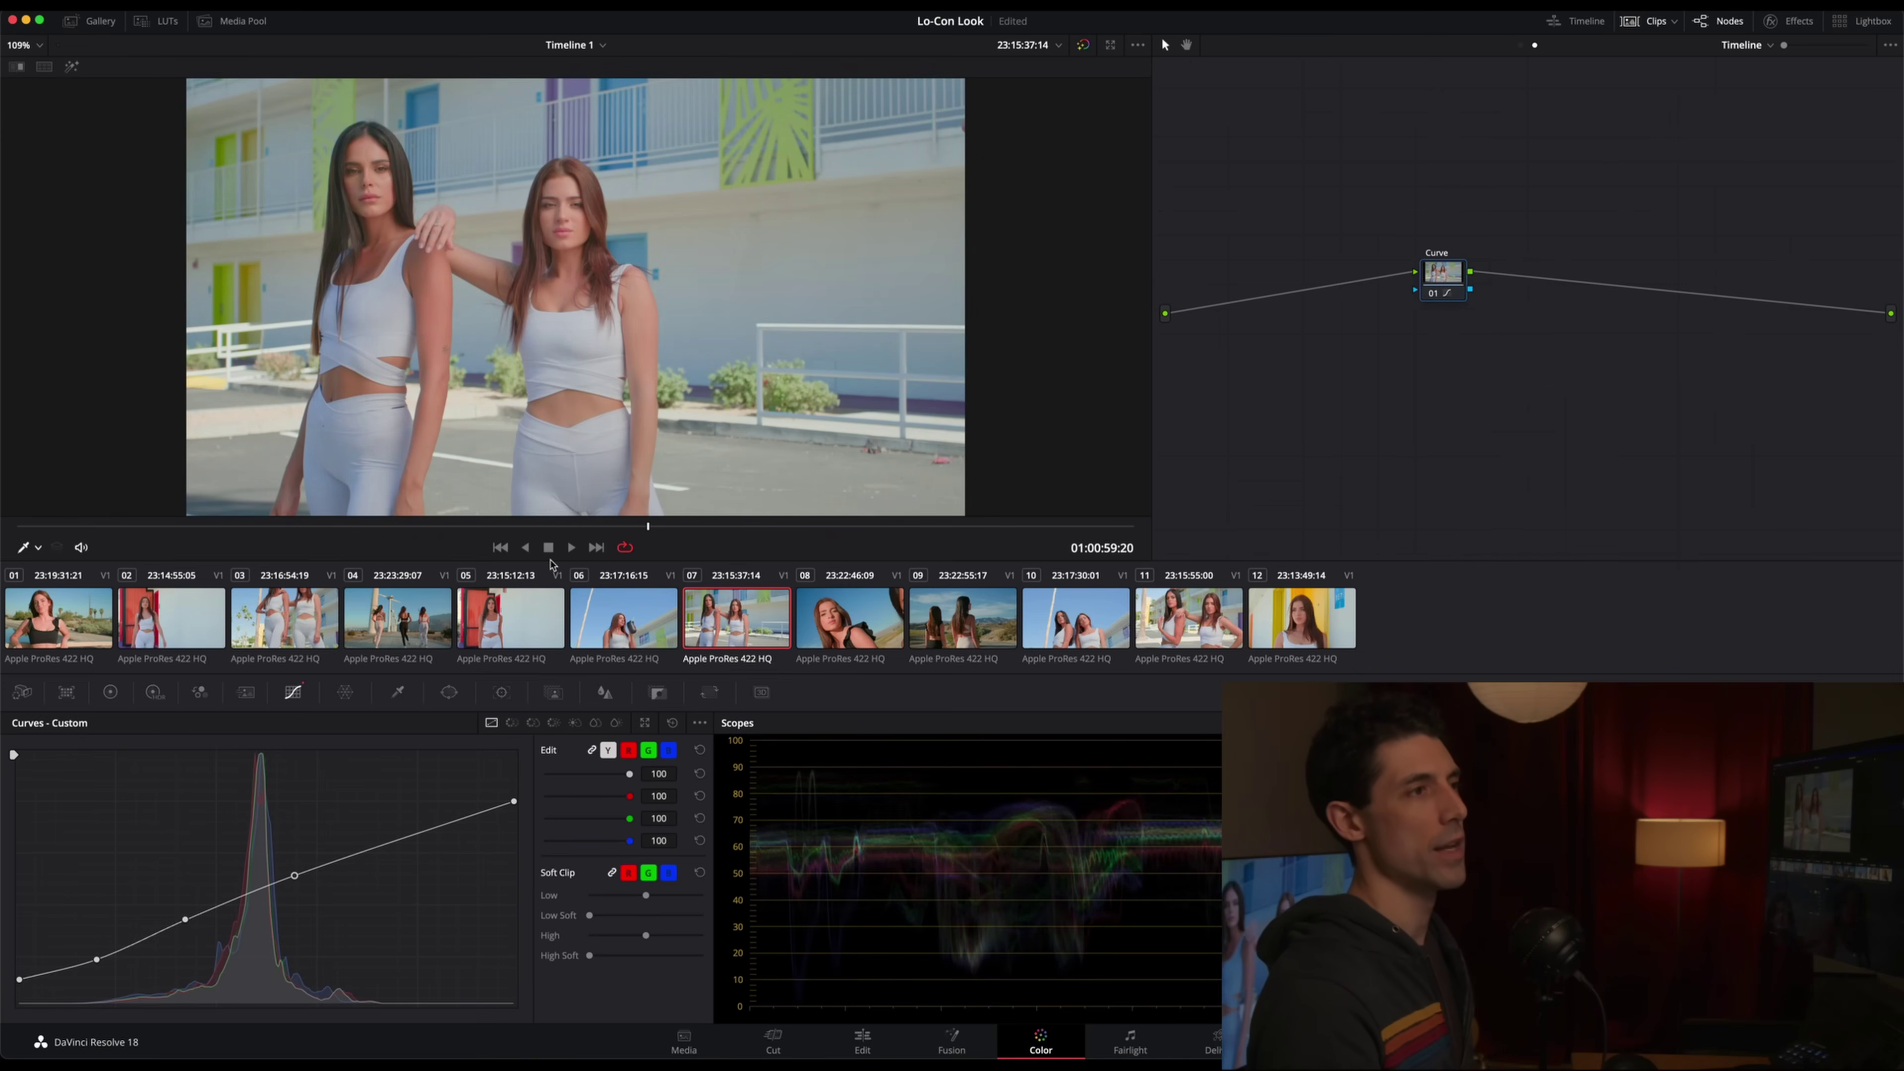
key("ctrl+d")
key("ctrl+d")
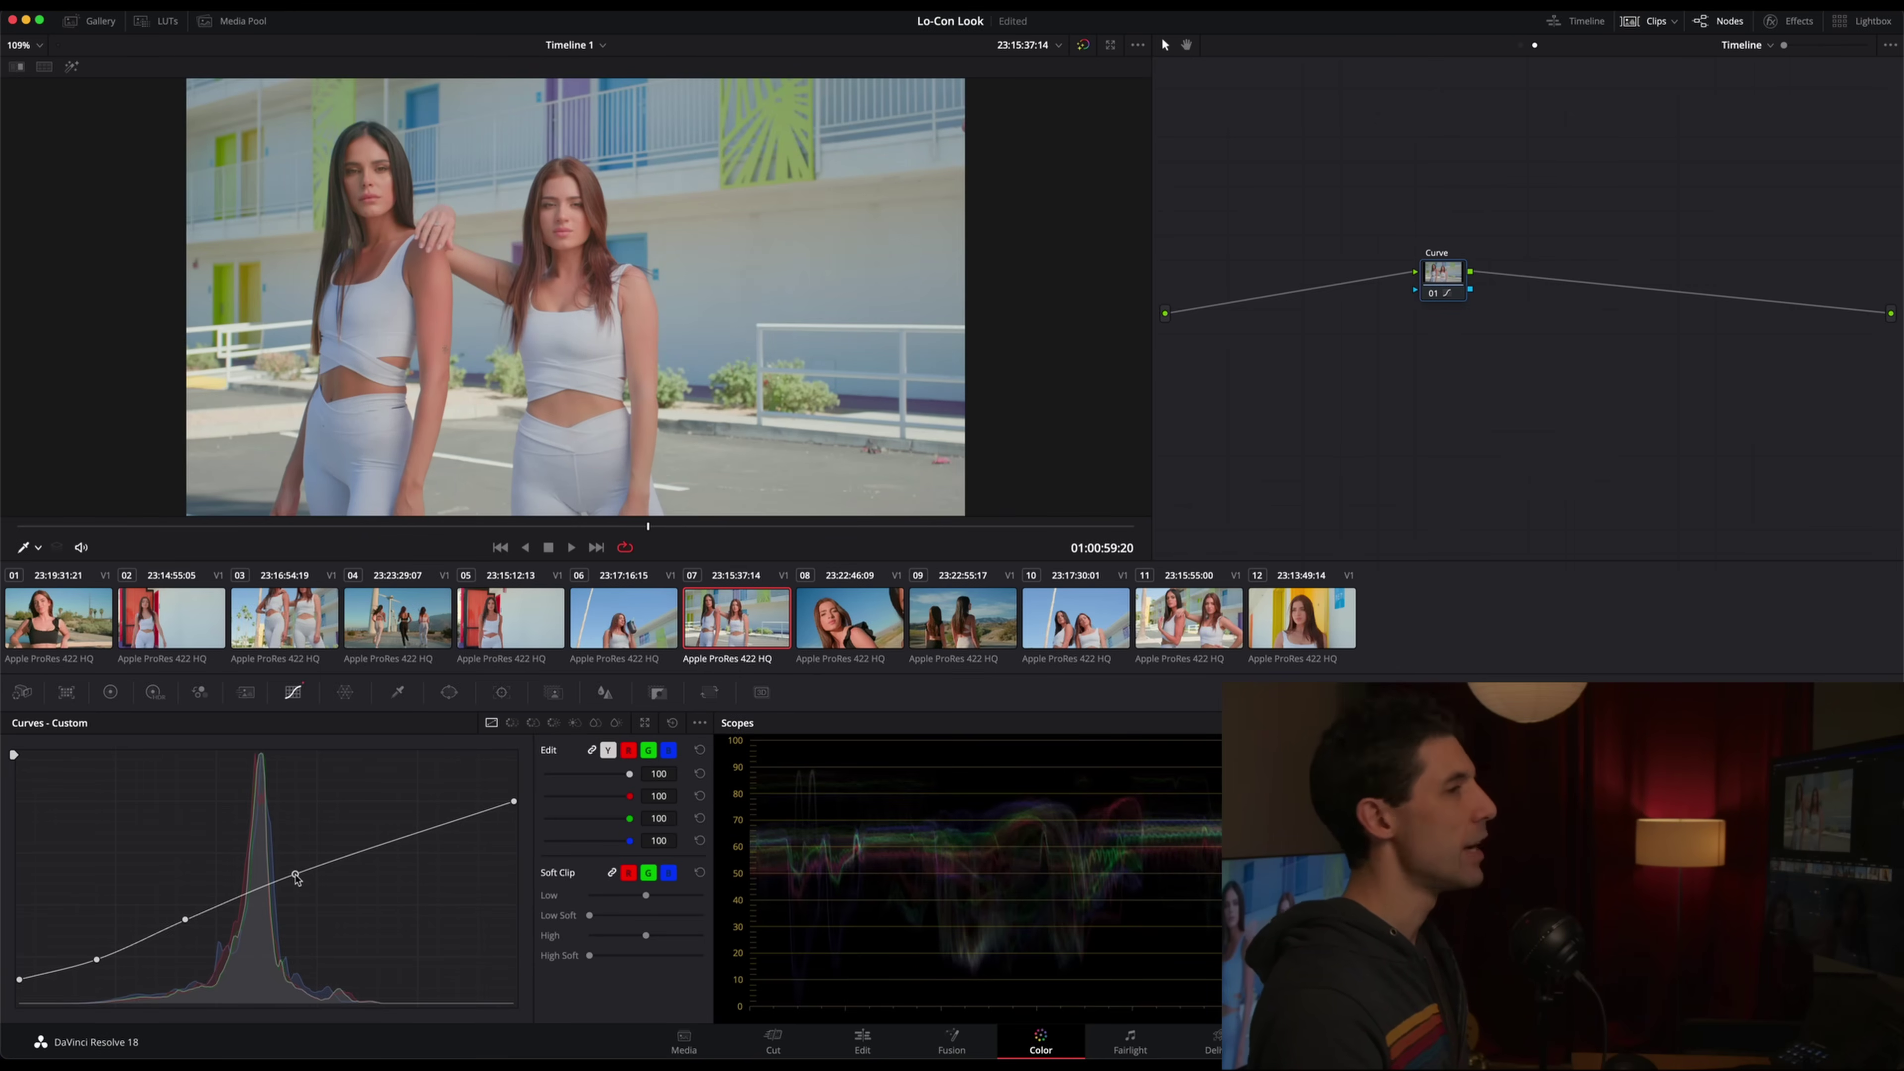
key("ctrl+d")
key("ctrl+d")
key("ctrl+d")
key("ctrl+d")
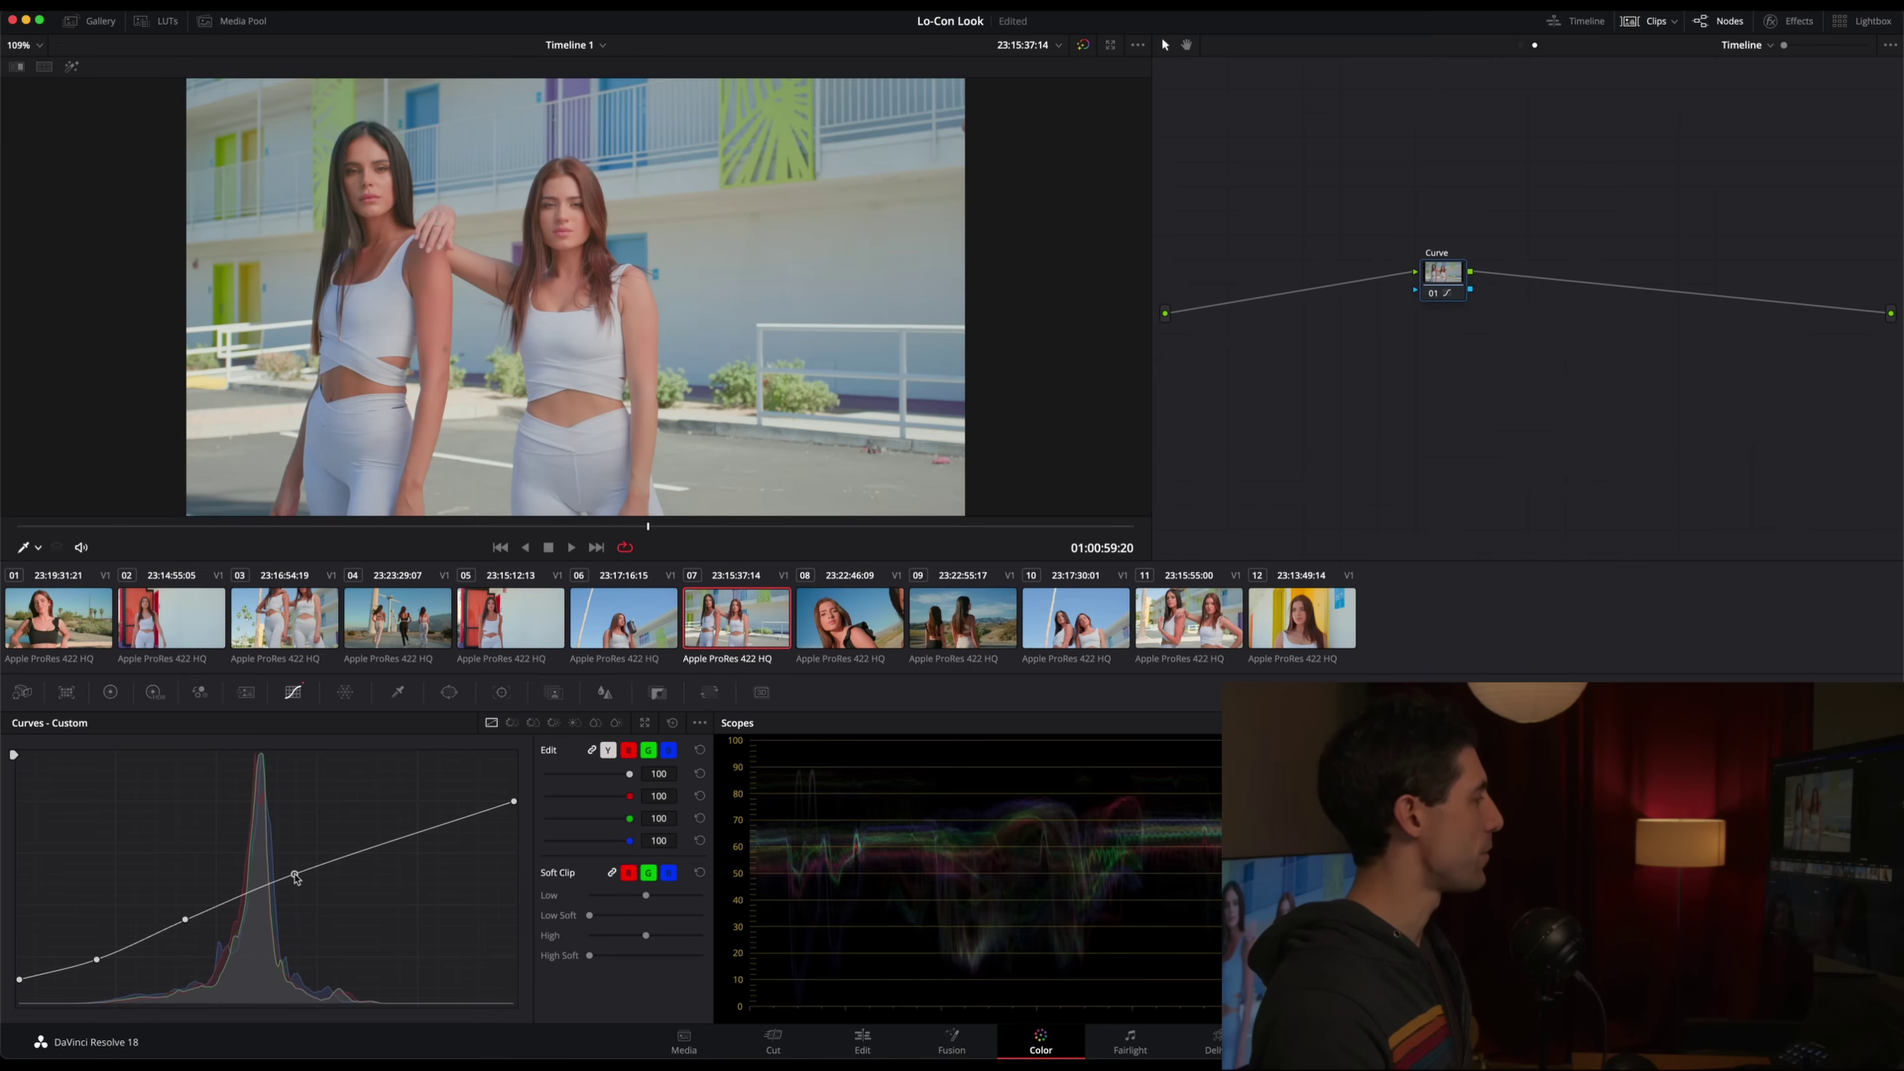
key("ctrl+d")
key("ctrl+d")
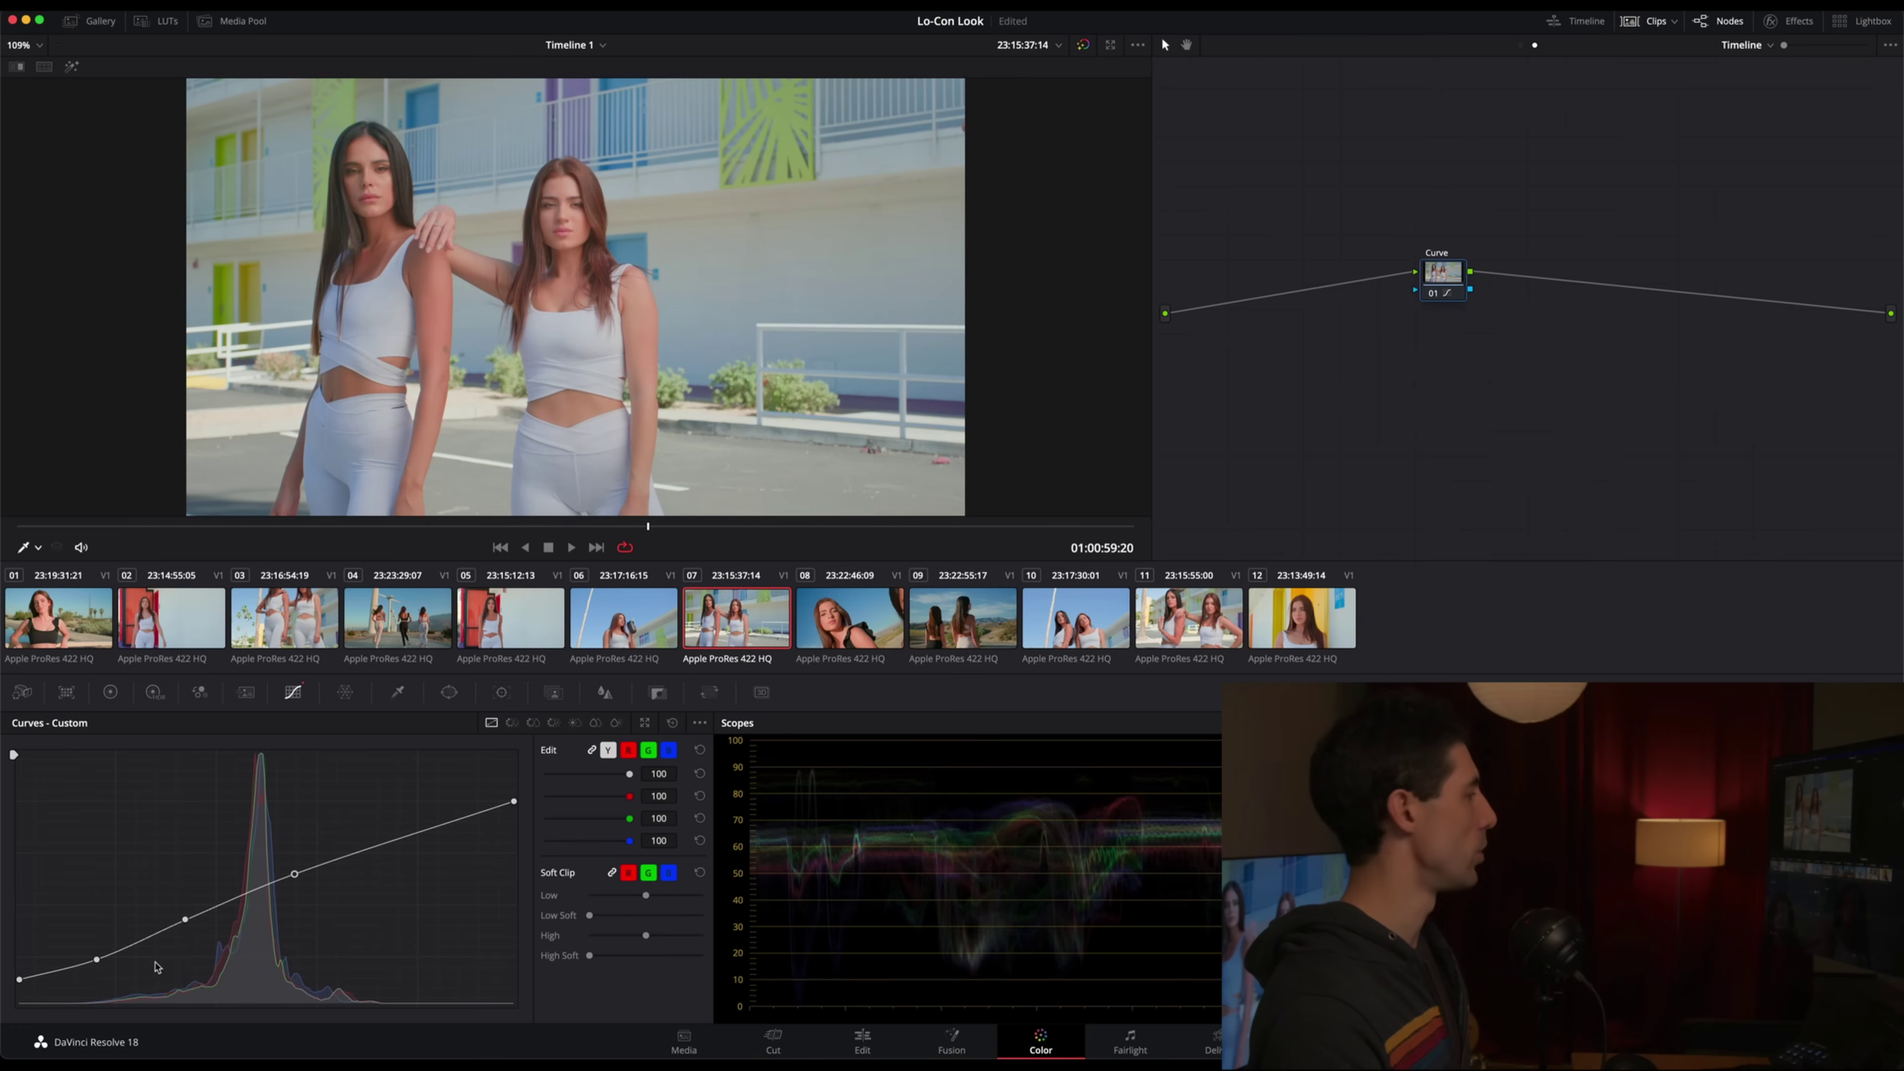
Raise the curve's shadow point slightly and compare clip 07 with and without the grade
left_click_drag(100, 967, 100, 965)
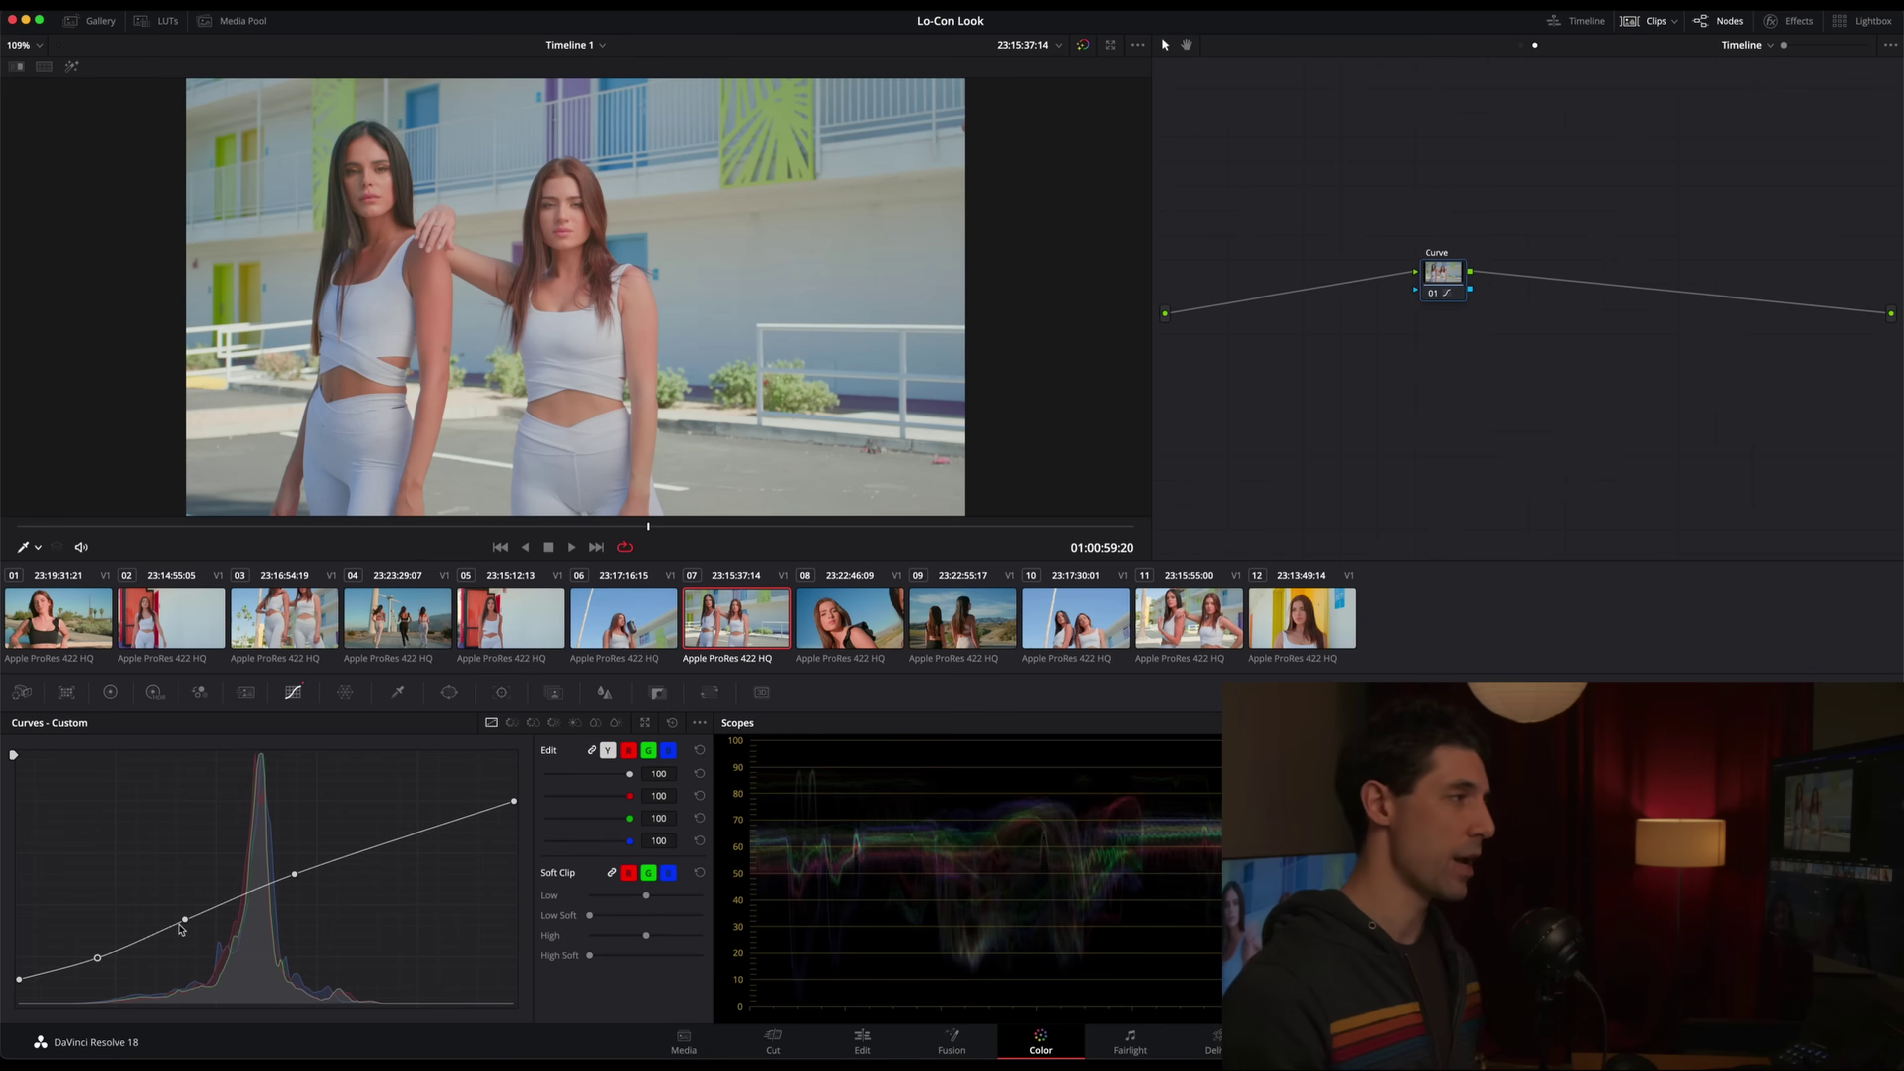
key("super+d")
key("super+d")
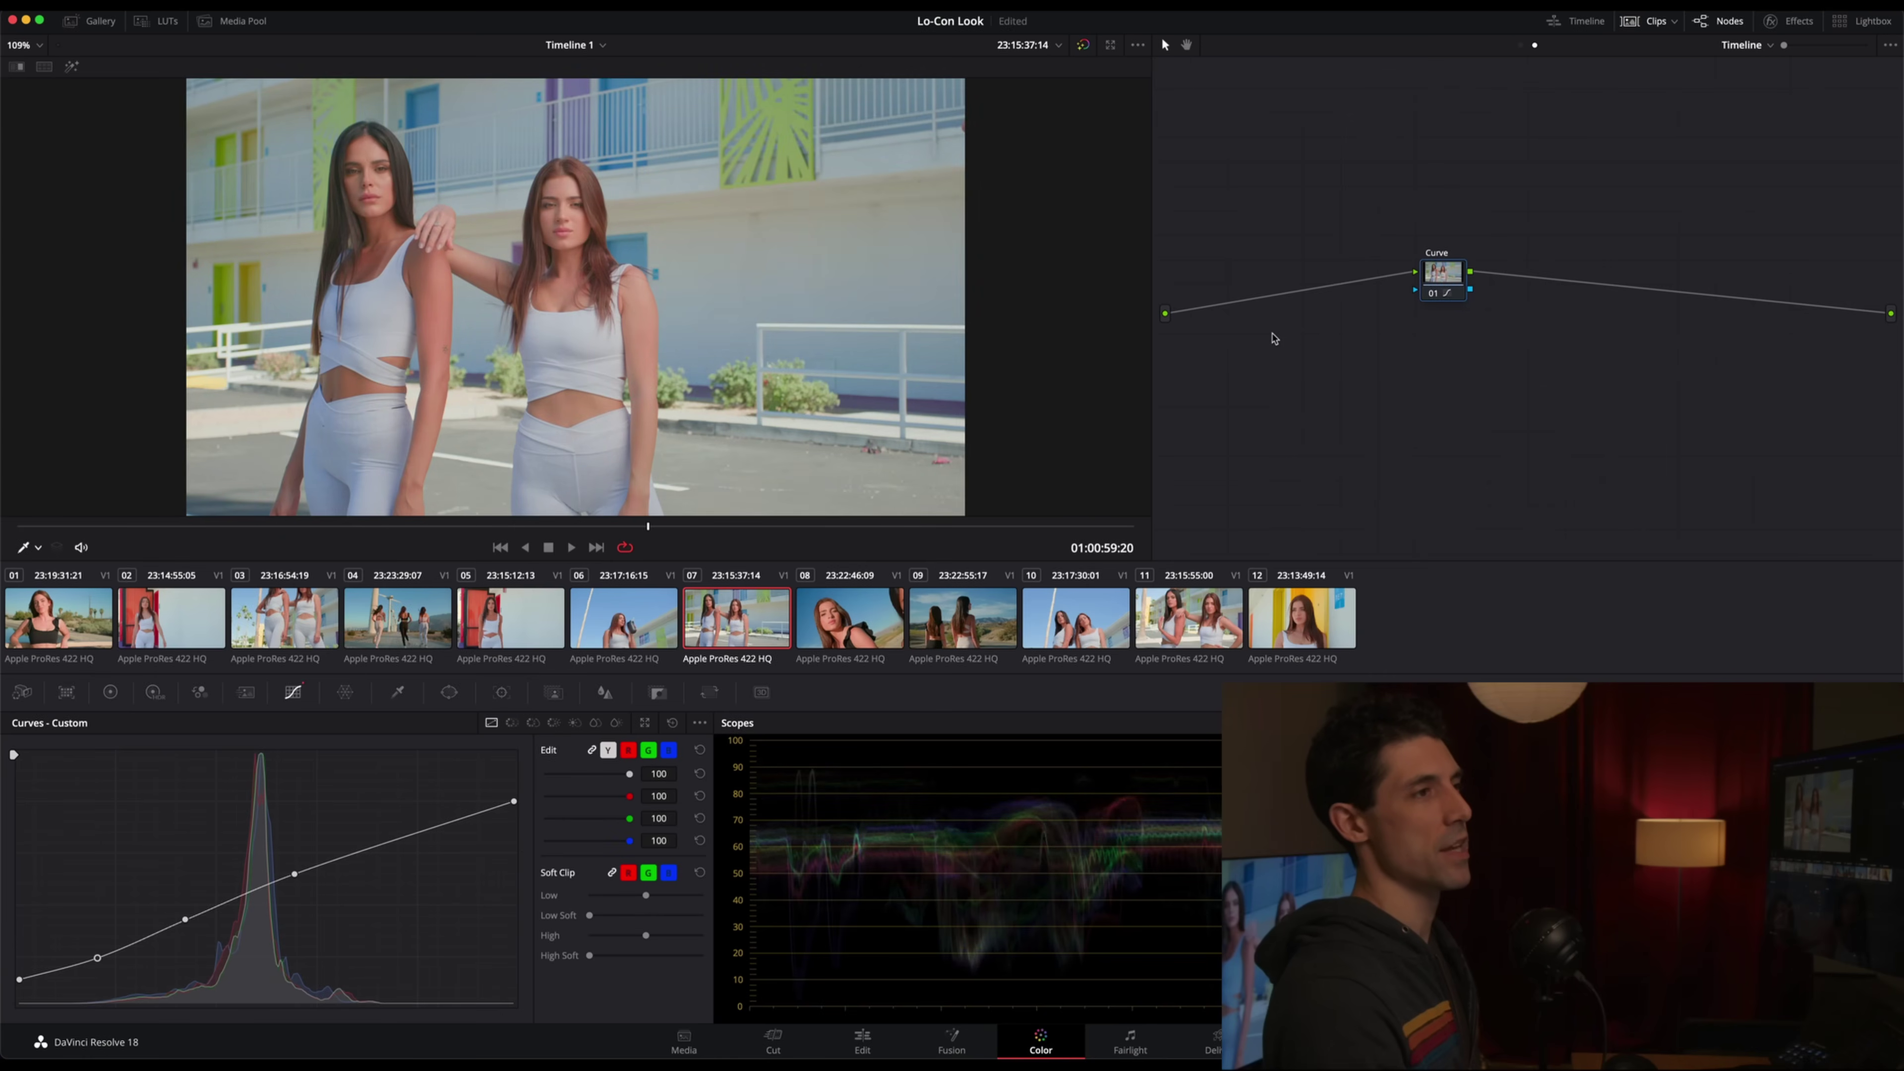
key("shift+d")
key("shift+d")
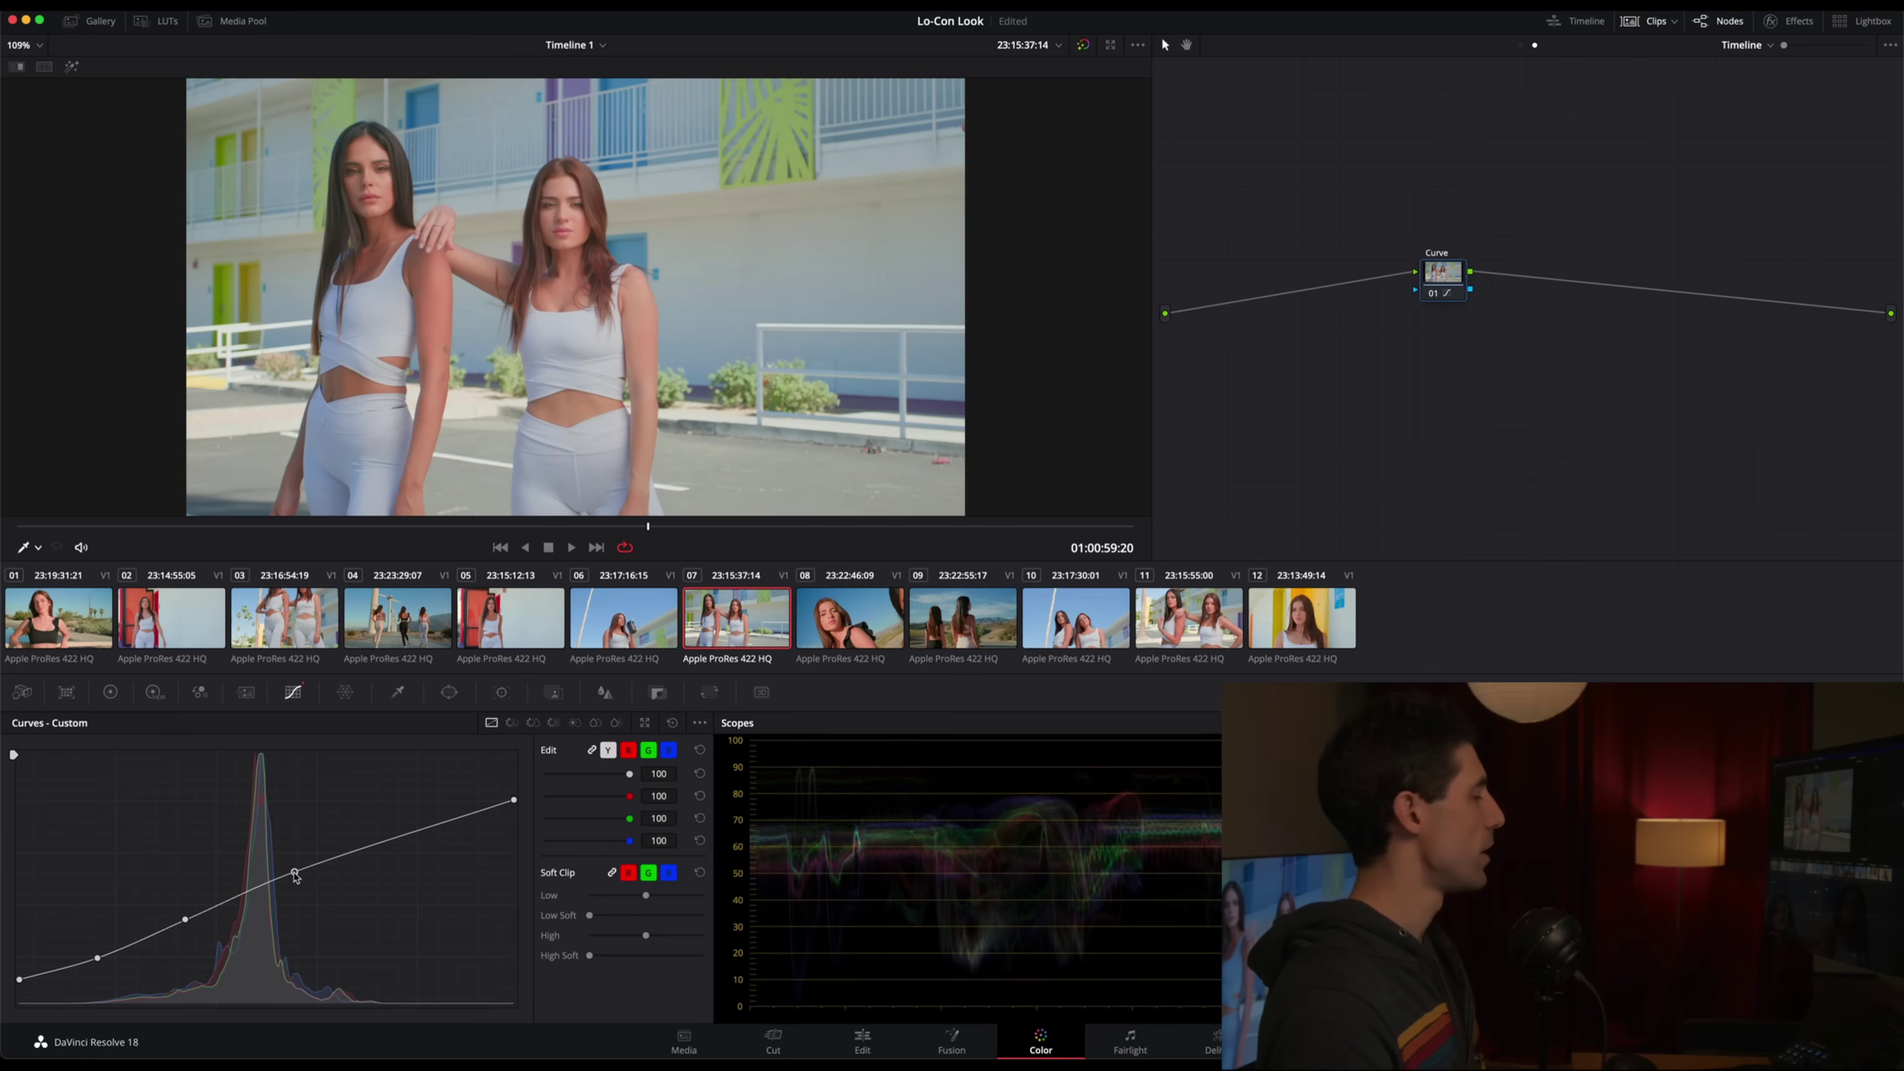
Check the curve's highlights with the node off and on, and pull its shadow point down slightly
key("ctrl+d")
key("ctrl+d")
key("ctrl+d")
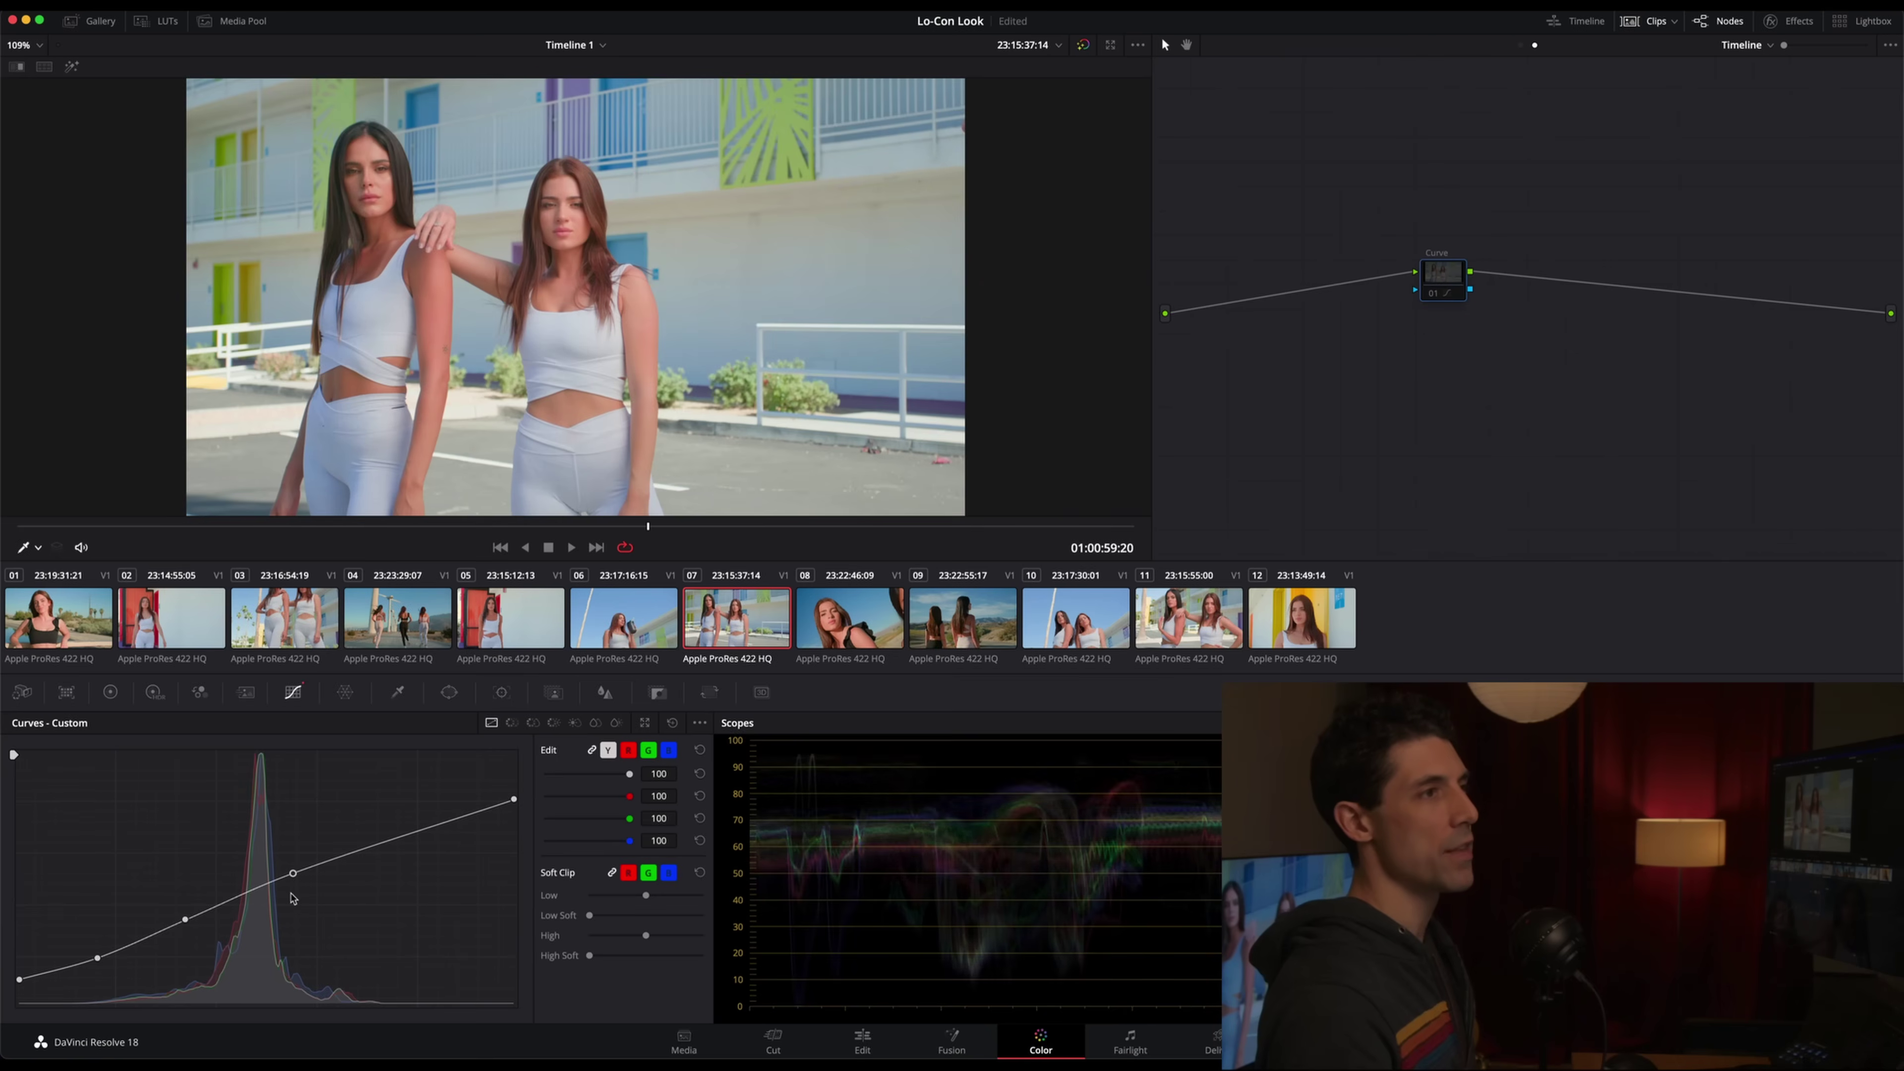
key("ctrl+d")
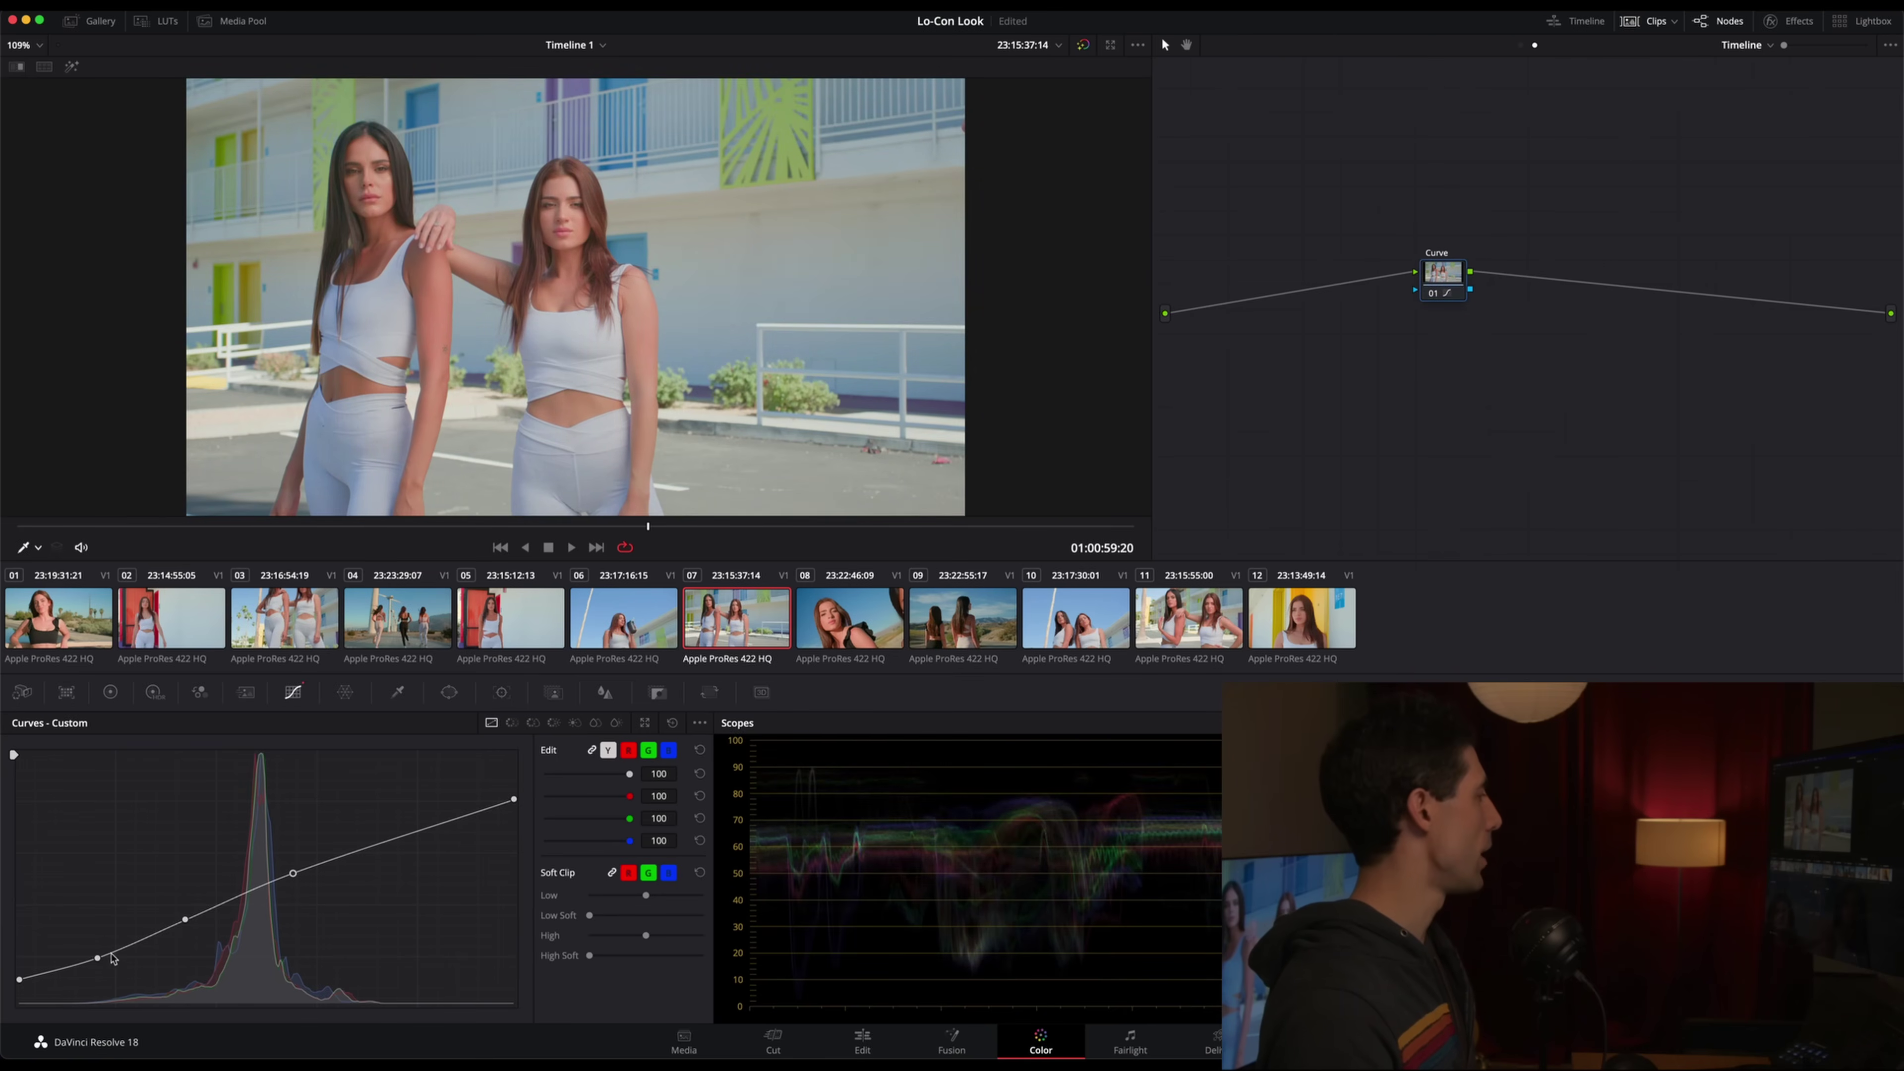
left_click_drag(97, 959, 99, 964)
key("super+d")
key("super+d")
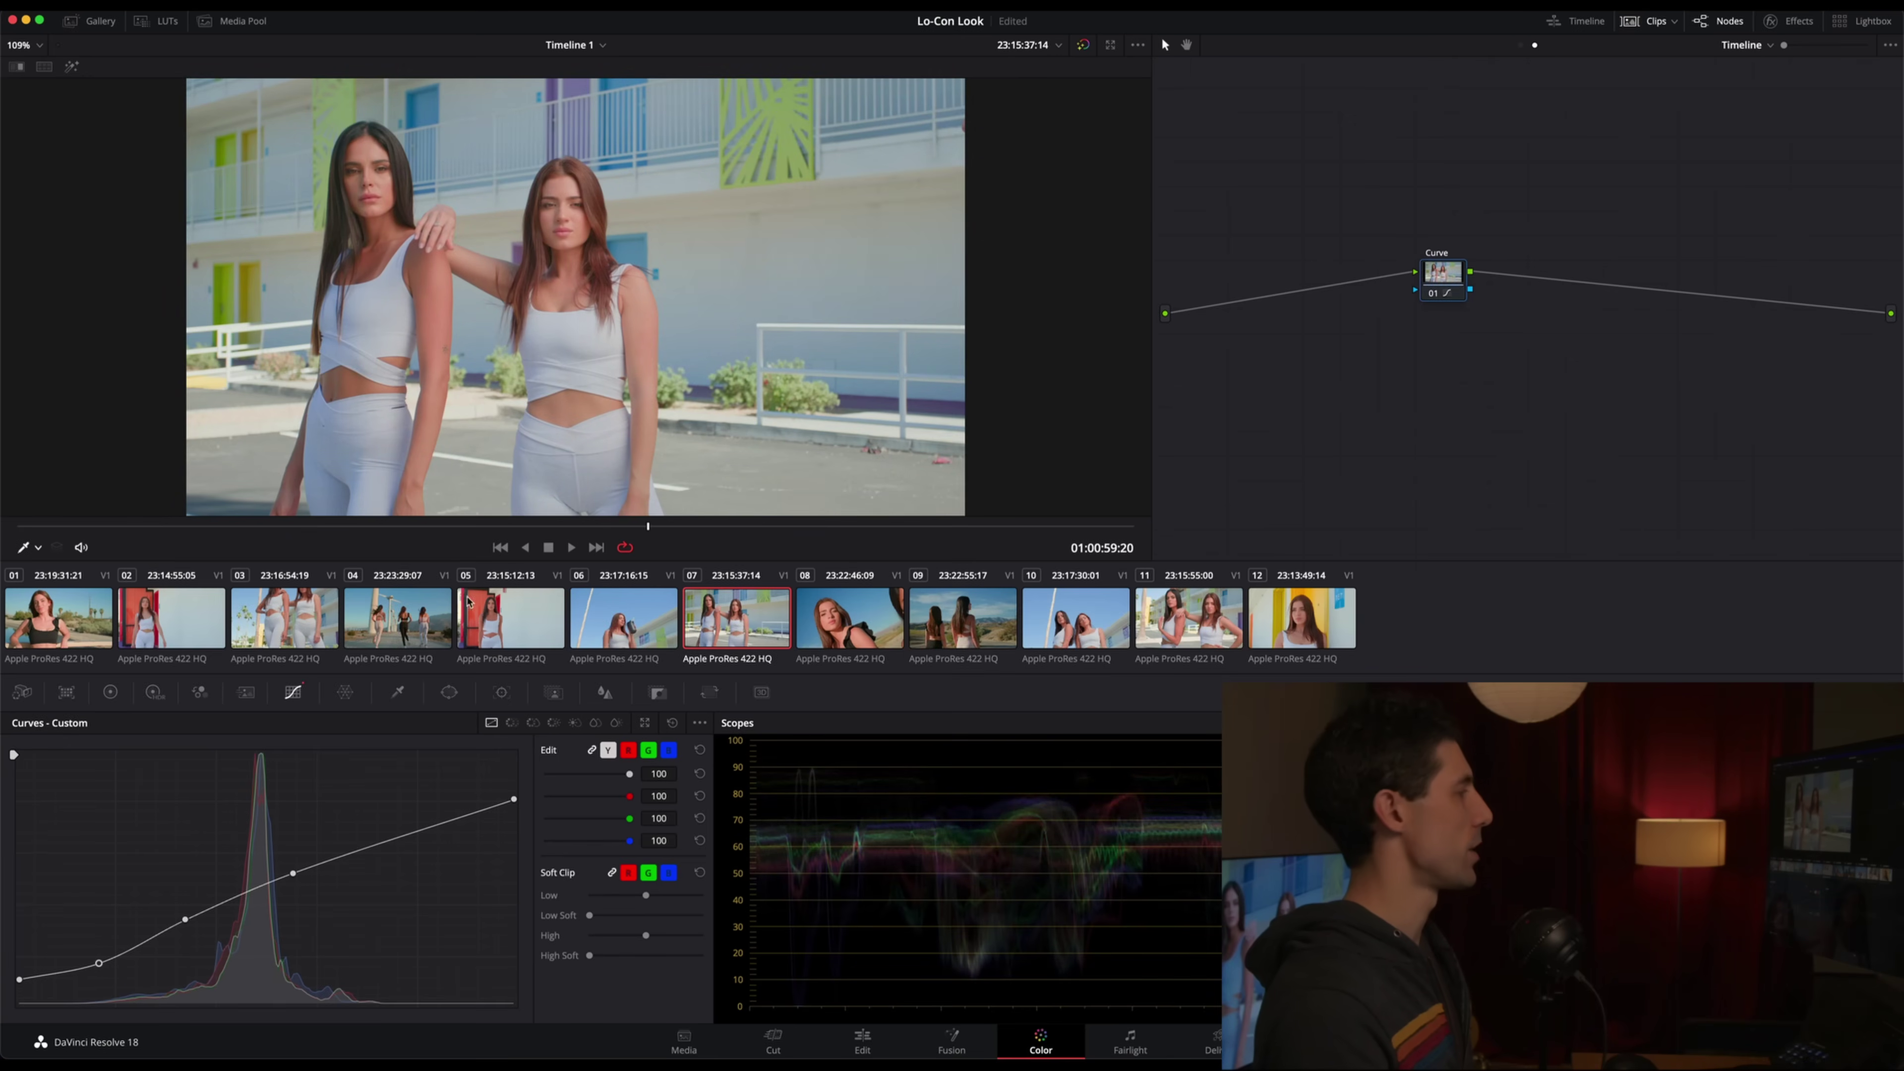
Check the low-contrast curve on clip 08 with the Curve node off and on, and review clip 09
left_click(861, 601)
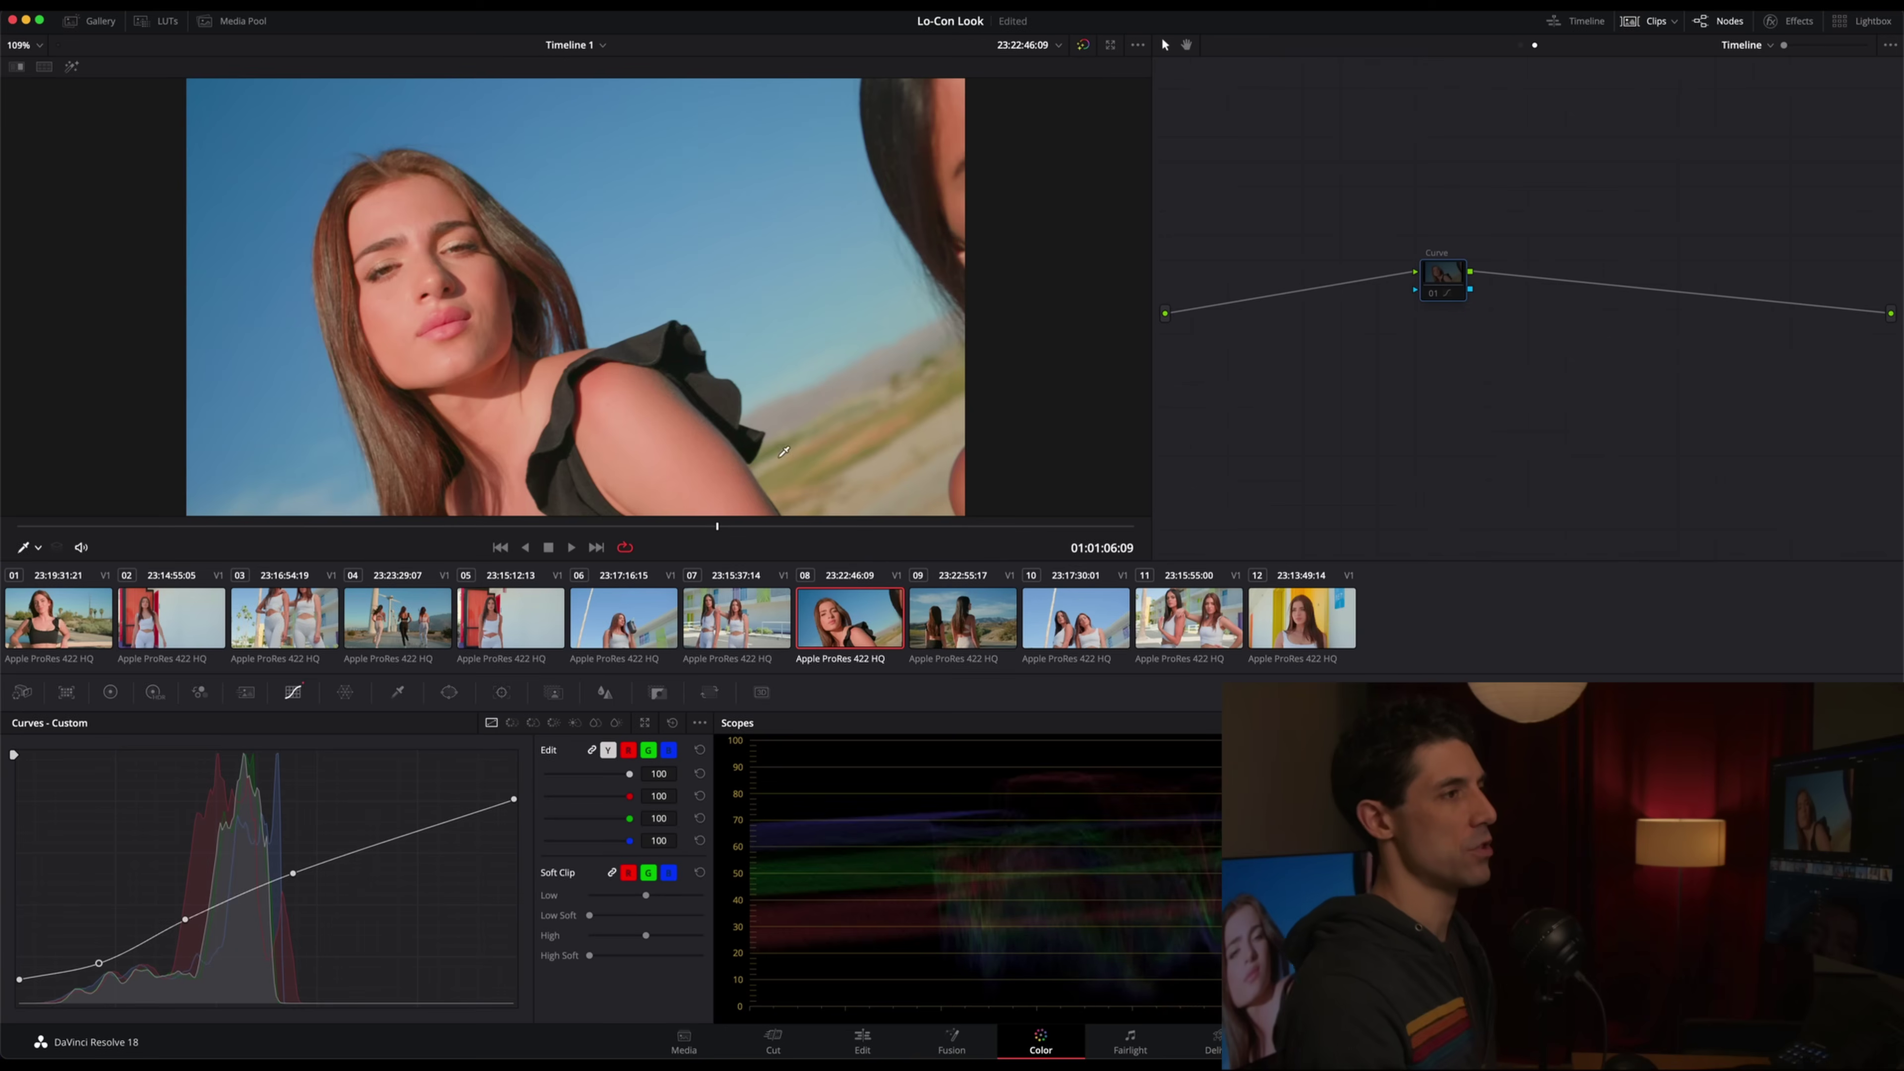
key("ctrl+d")
key("ctrl+d")
key("ctrl+d")
left_click(955, 619)
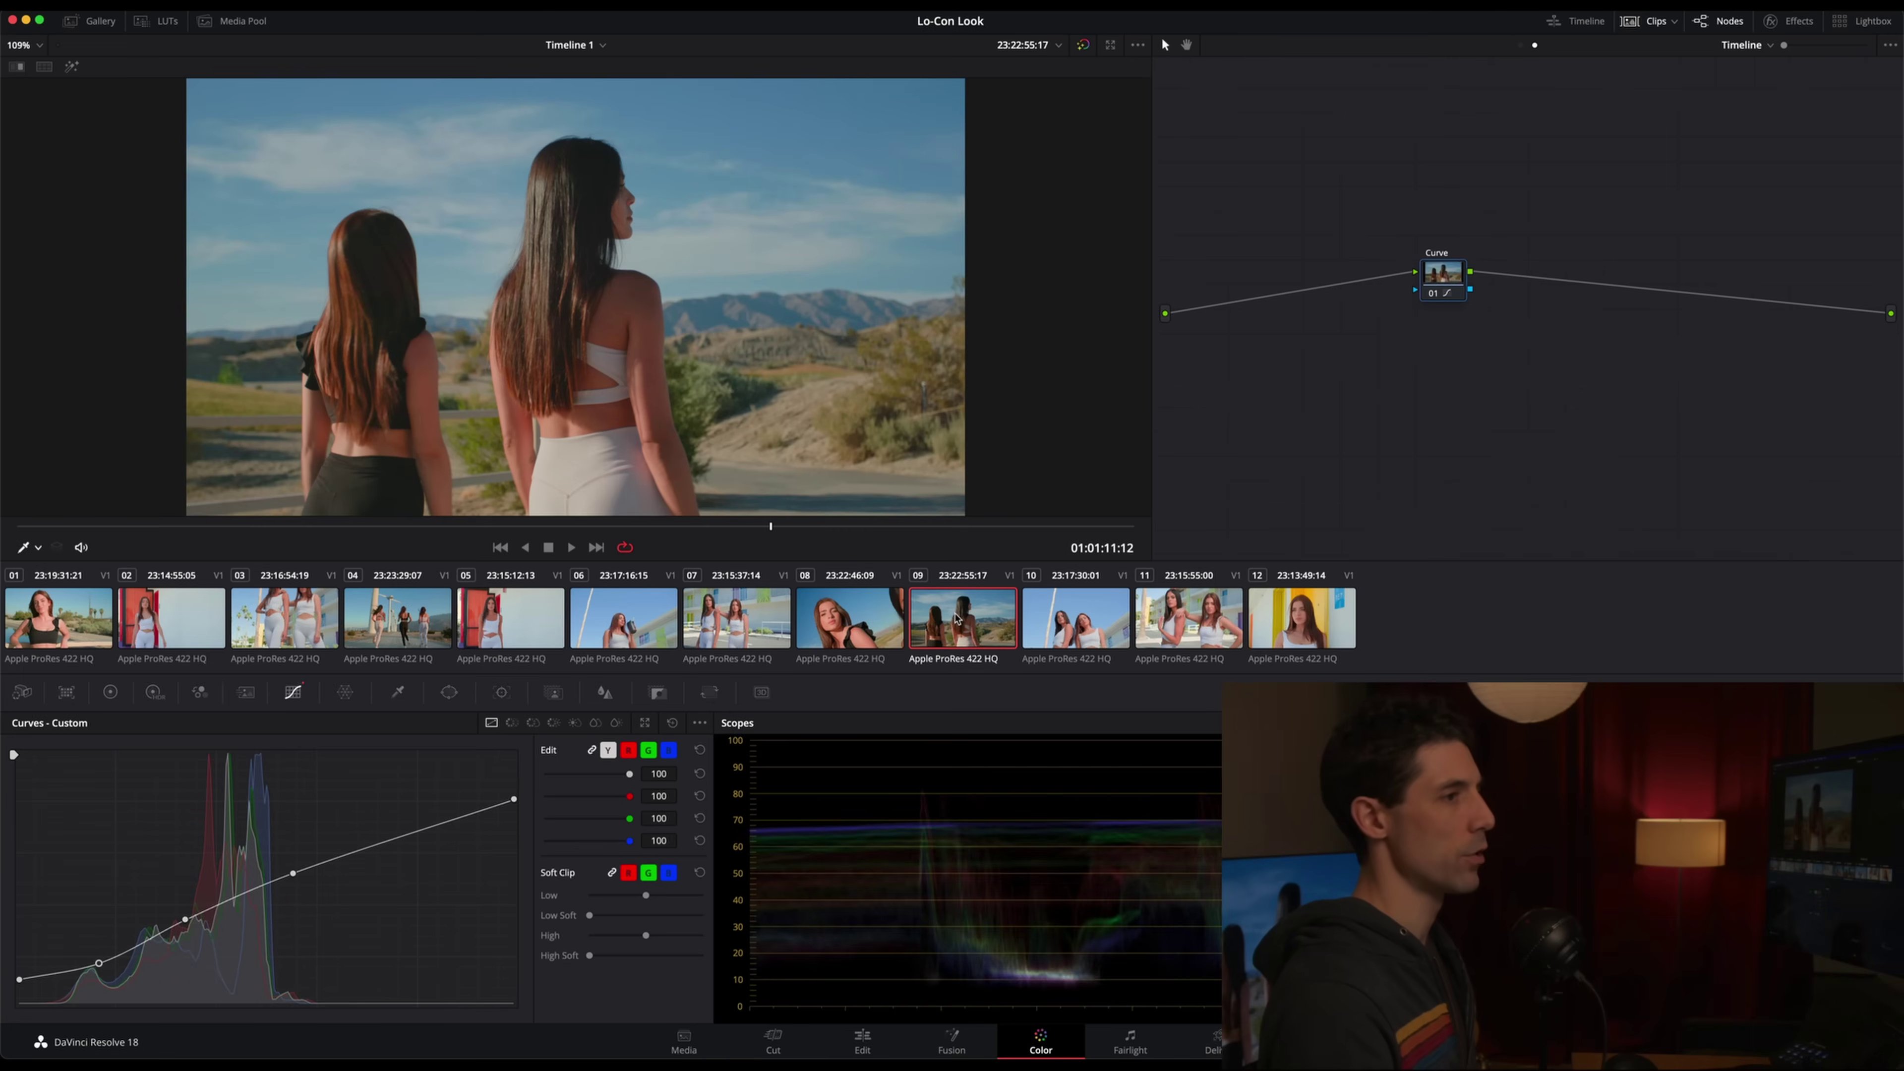
Compare clips 01 and 02 with and without the Curve node, and check the look on clip 04
left_click(96, 629)
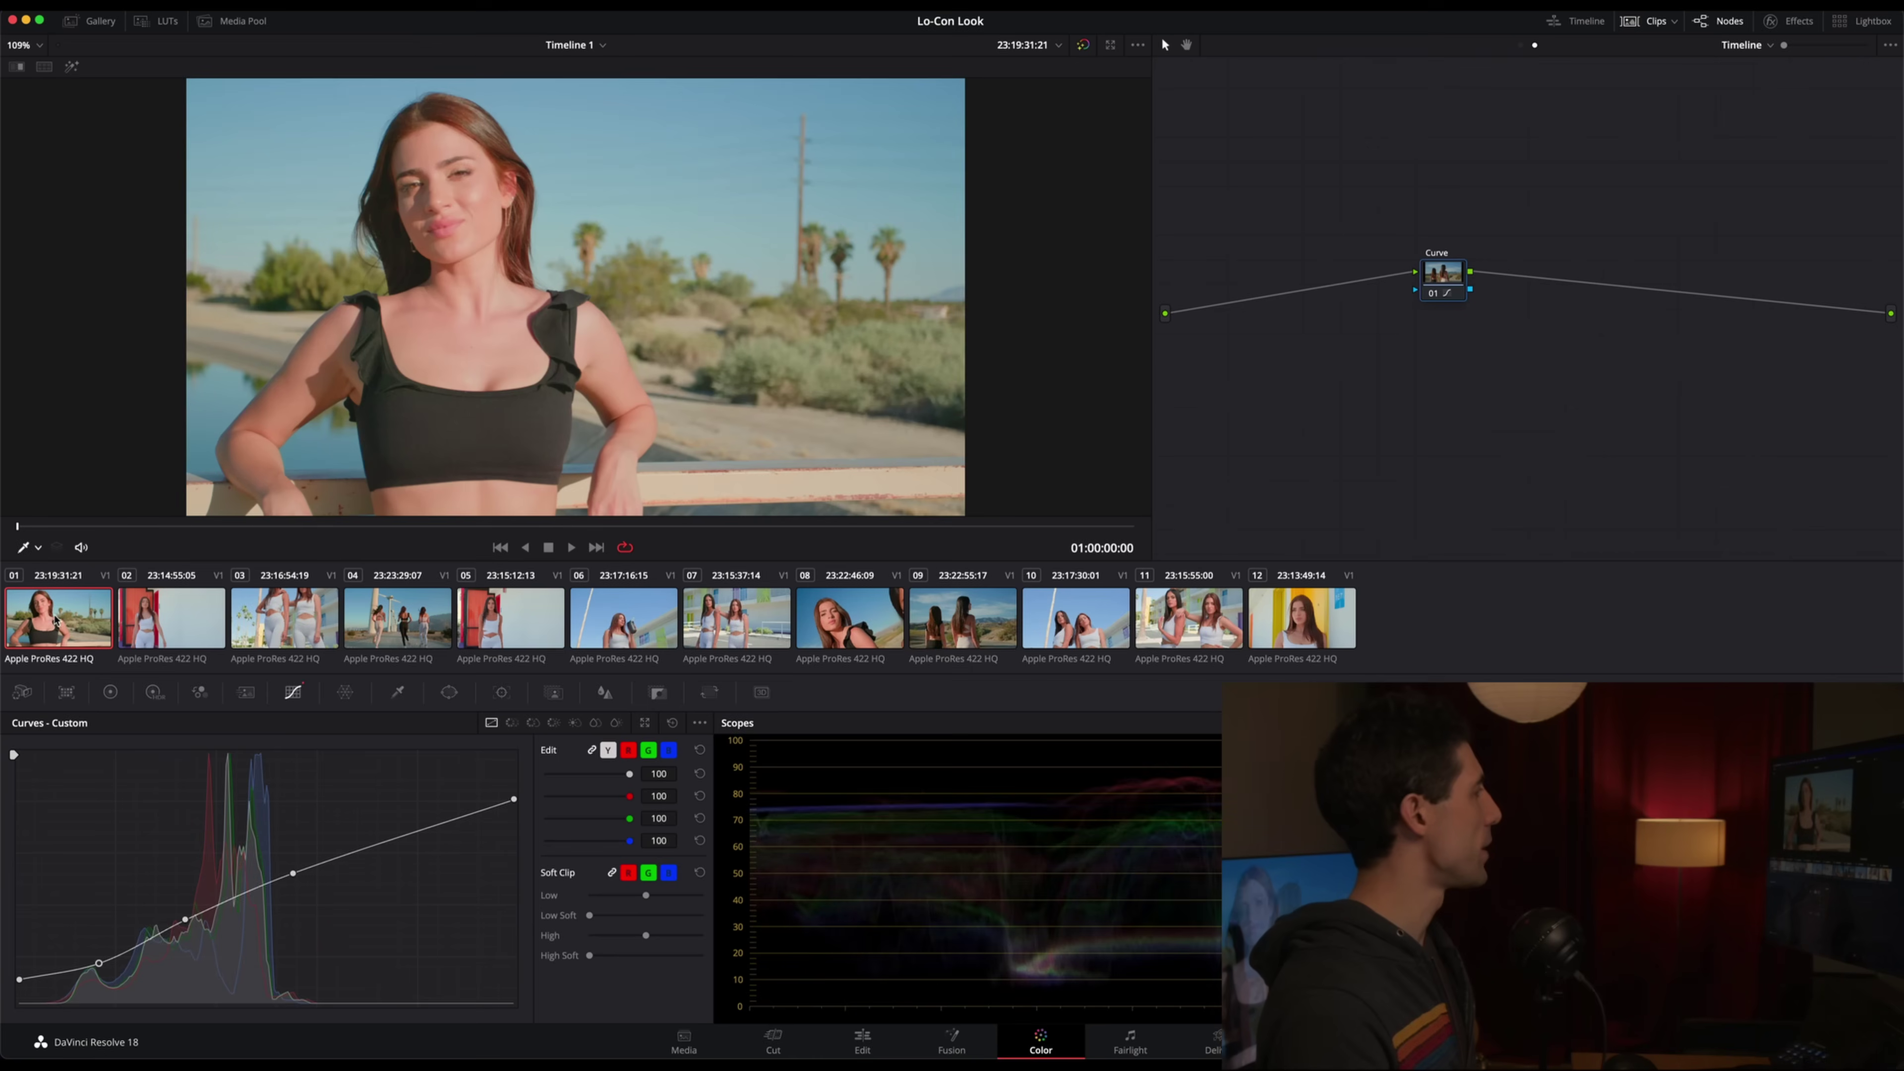
key("ctrl+d")
key("ctrl+d")
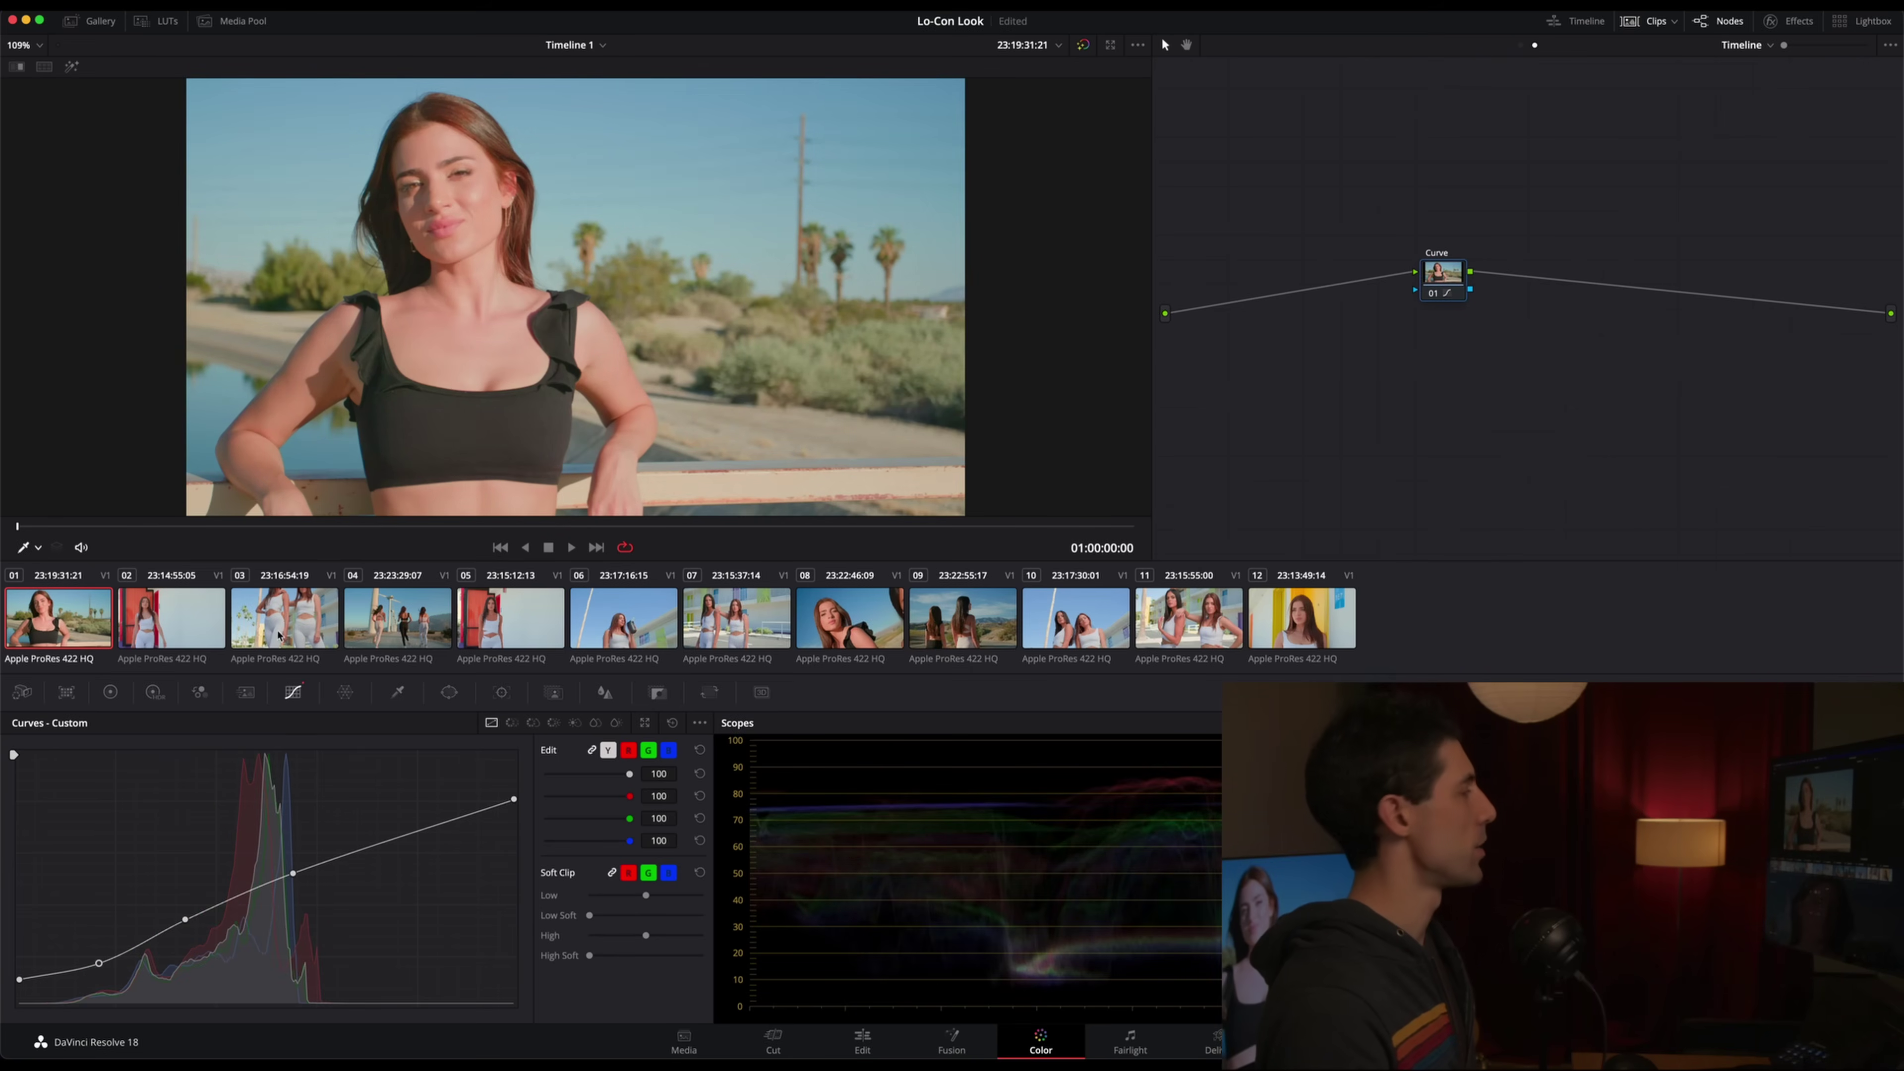
key("Up")
key("ctrl+d")
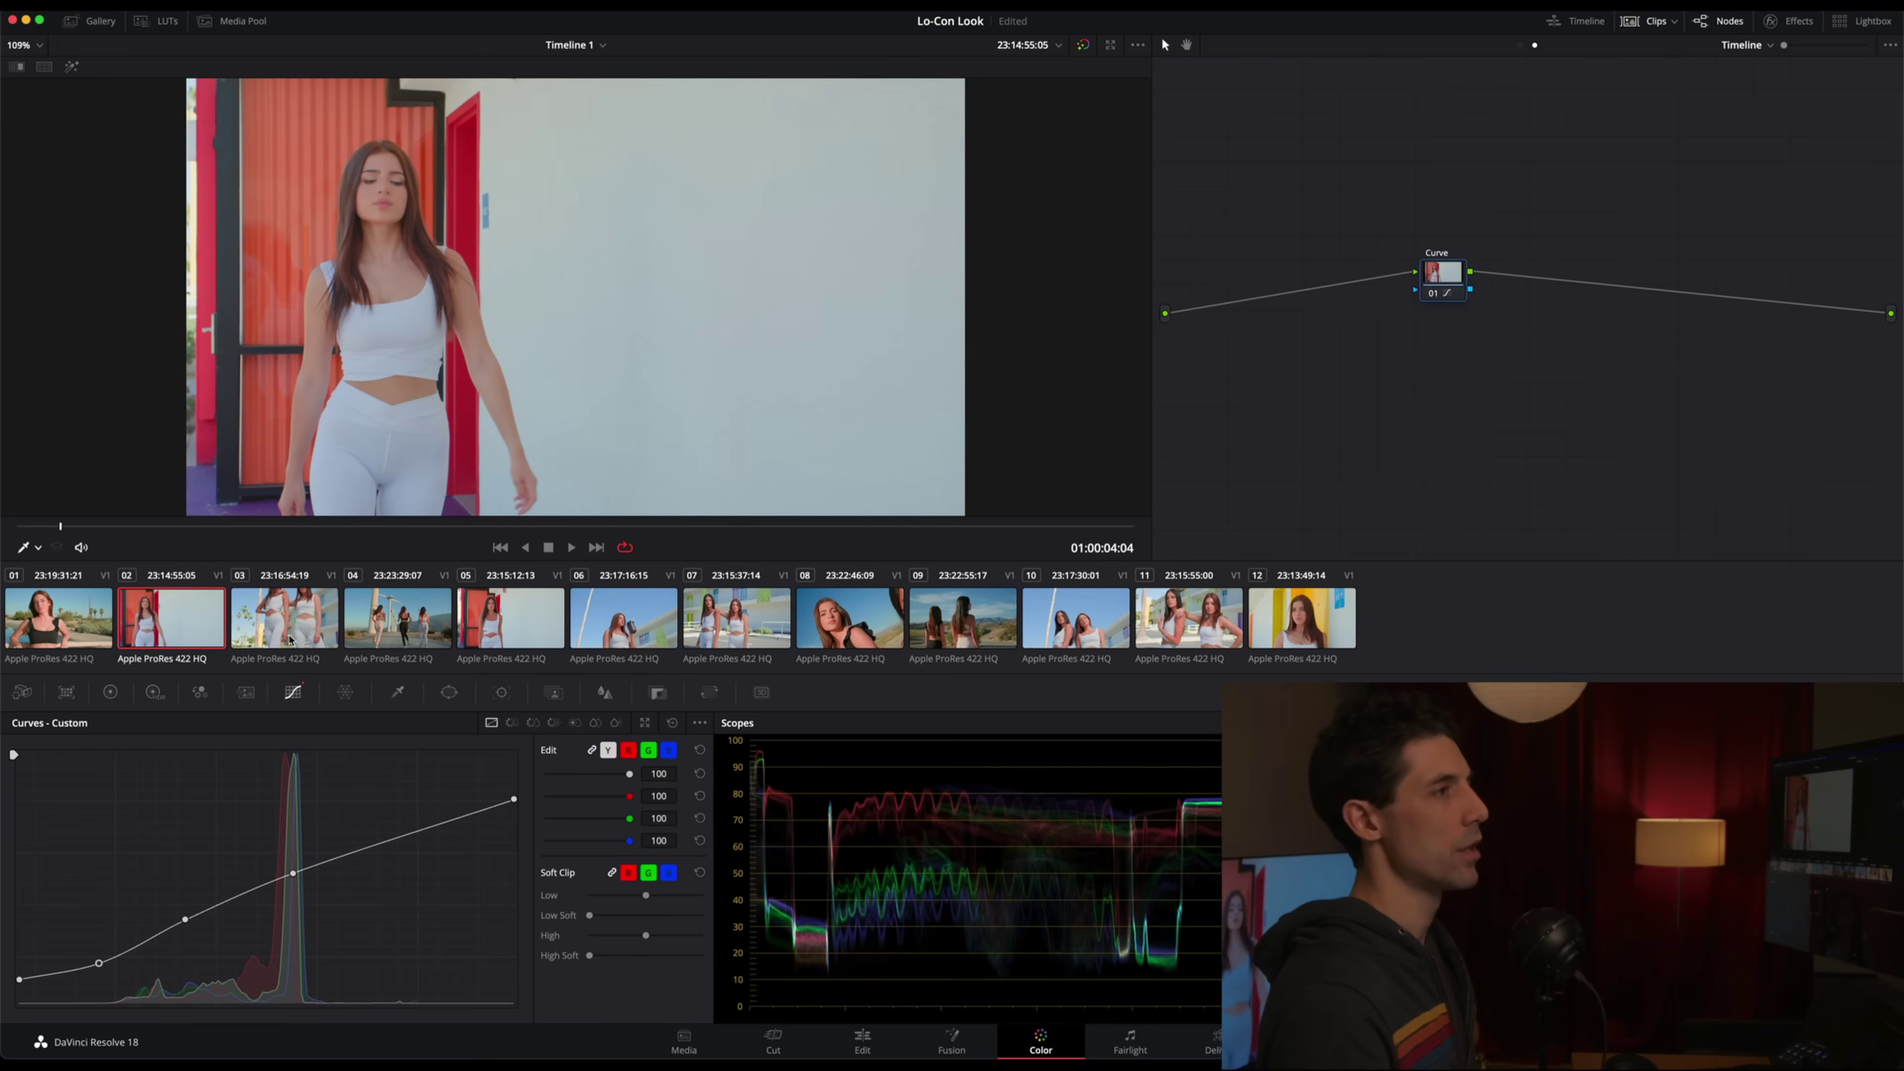
left_click(408, 629)
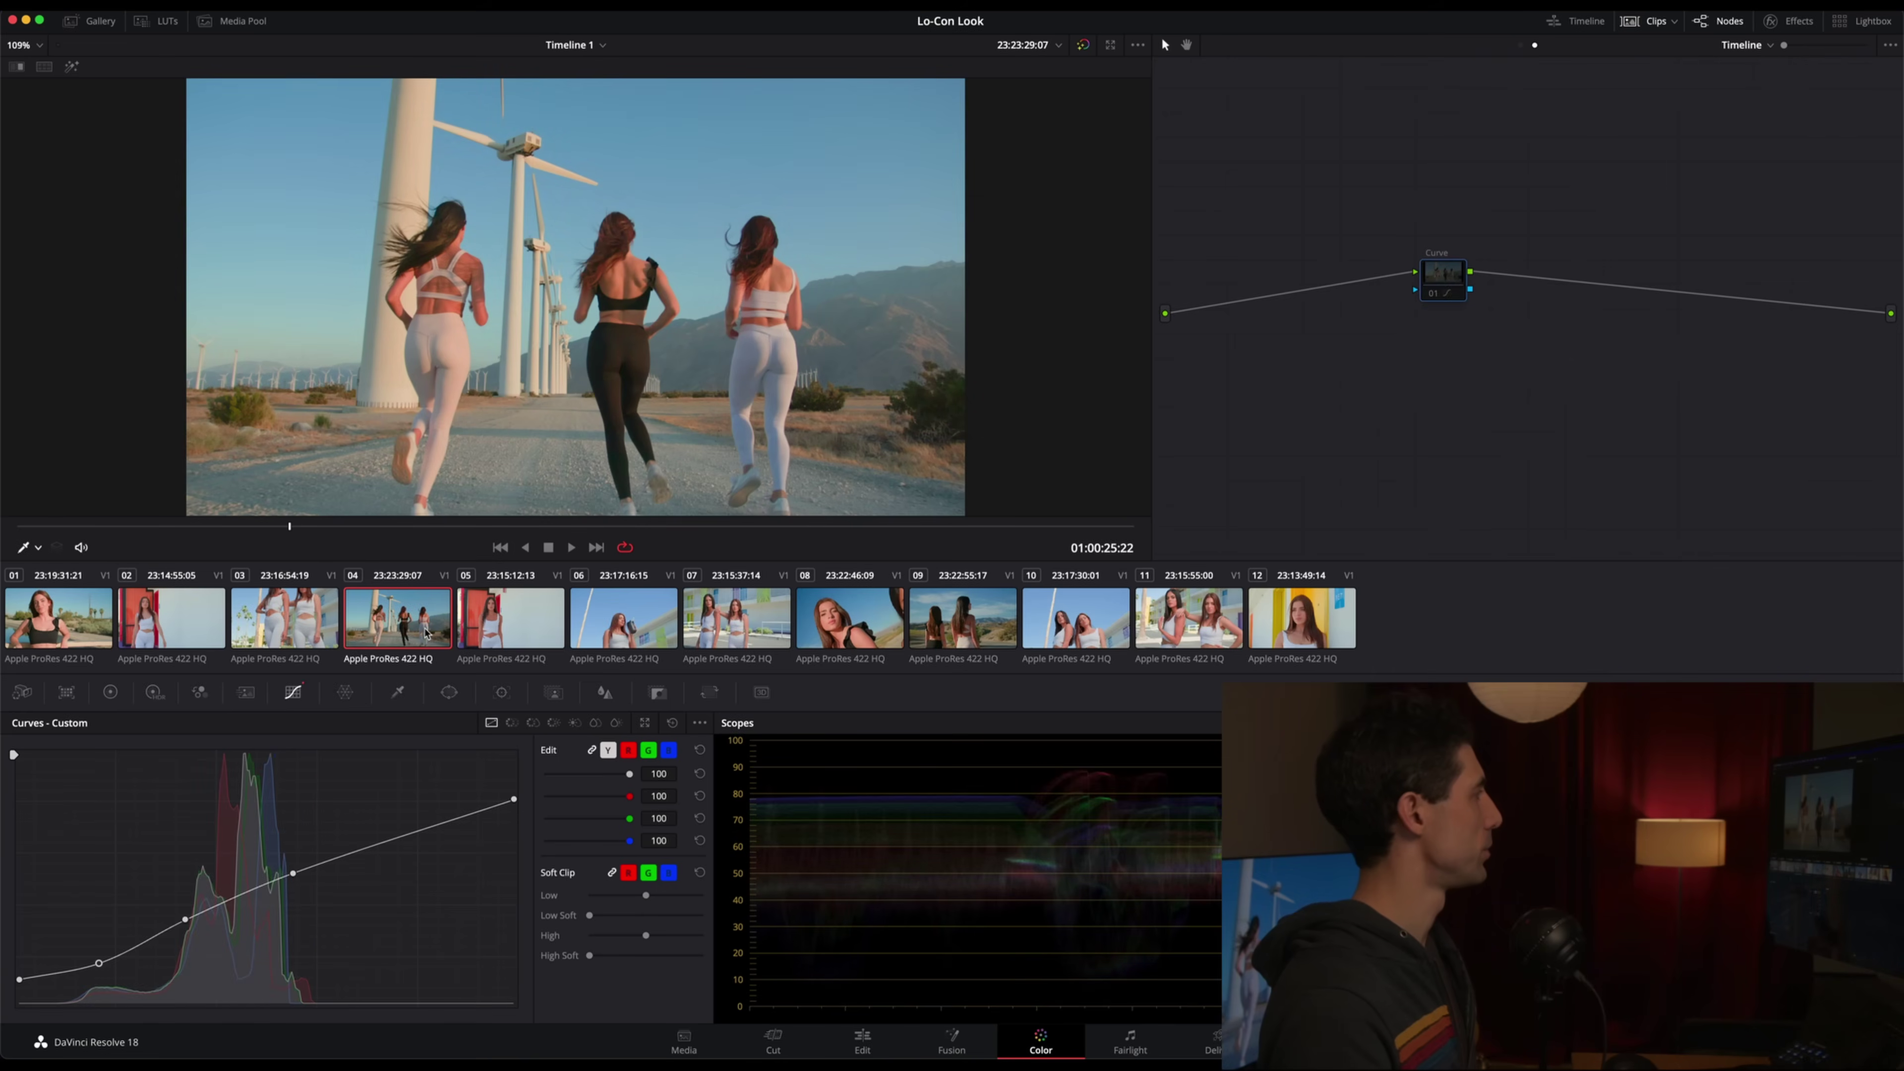
Return to clip 07 and insert a new serial node ahead of the Curve node
left_click(709, 625)
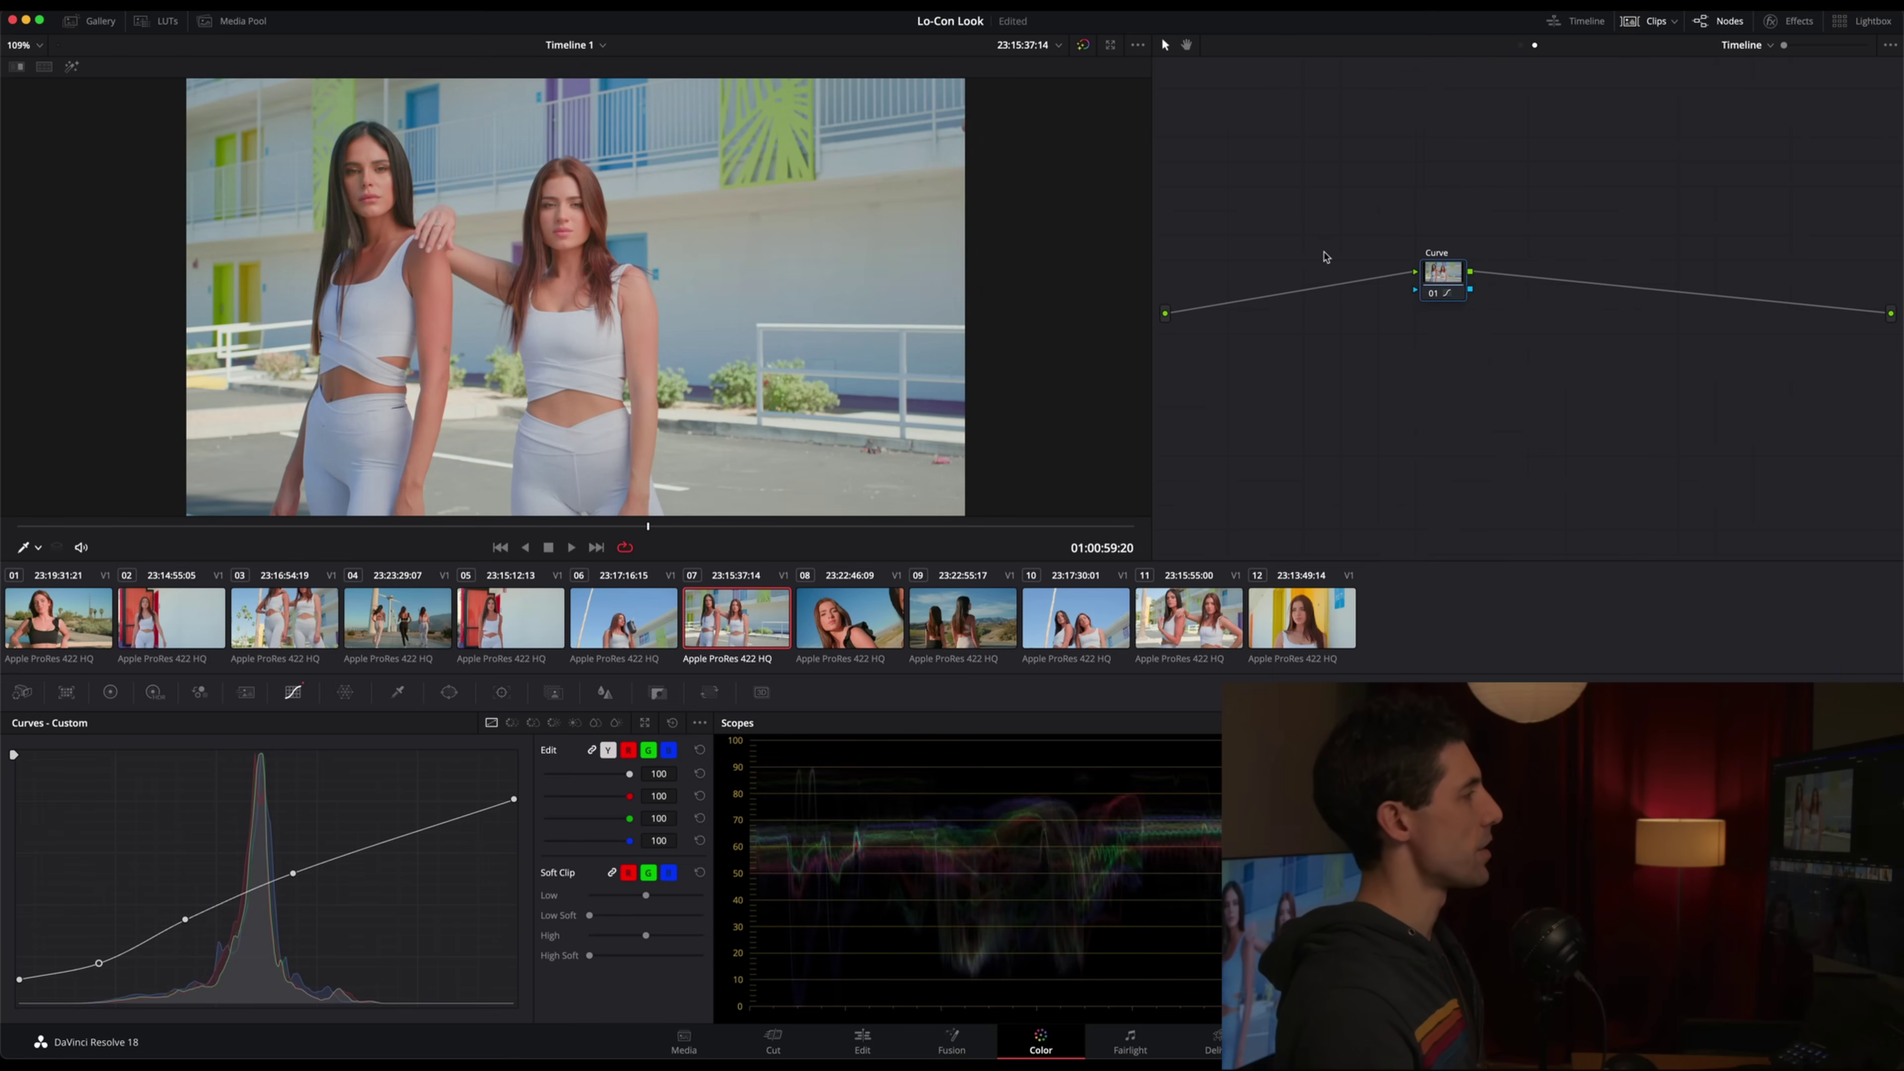
key("shift+s")
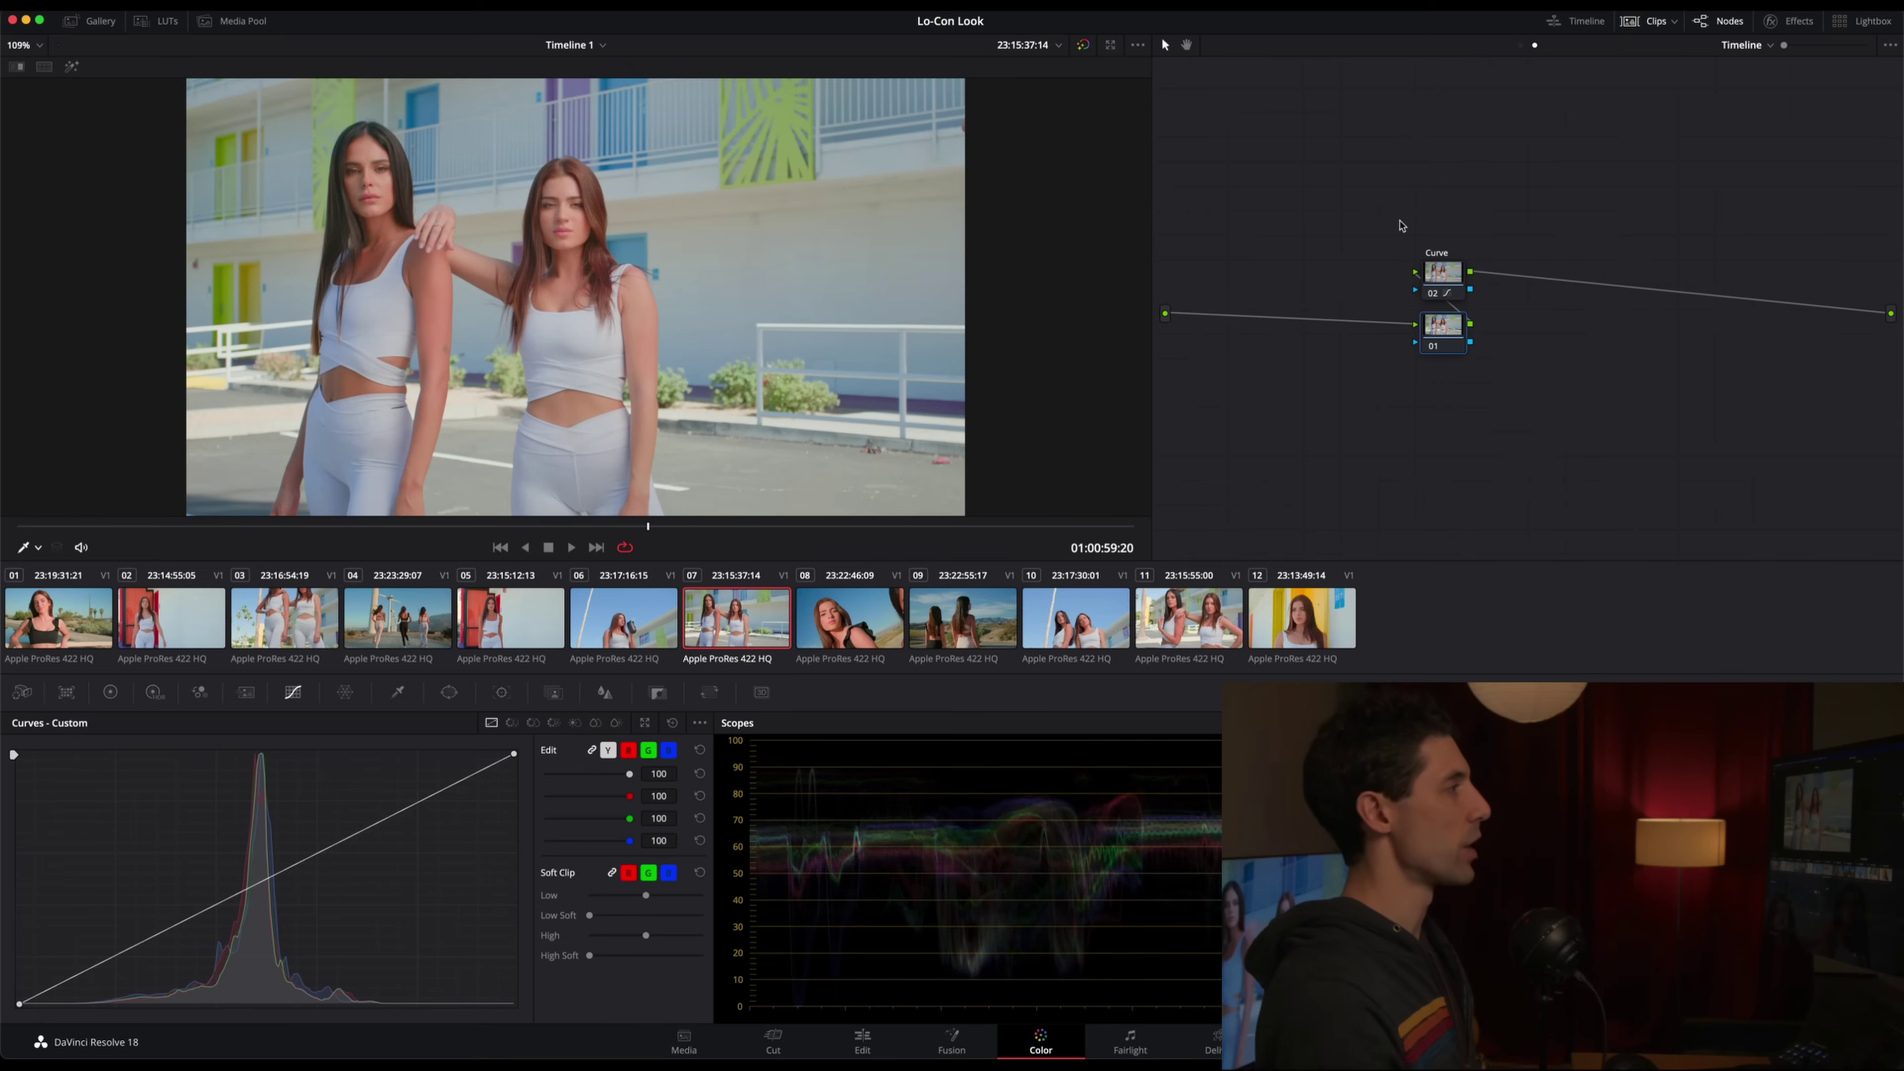
left_click_drag(1441, 330, 1375, 285)
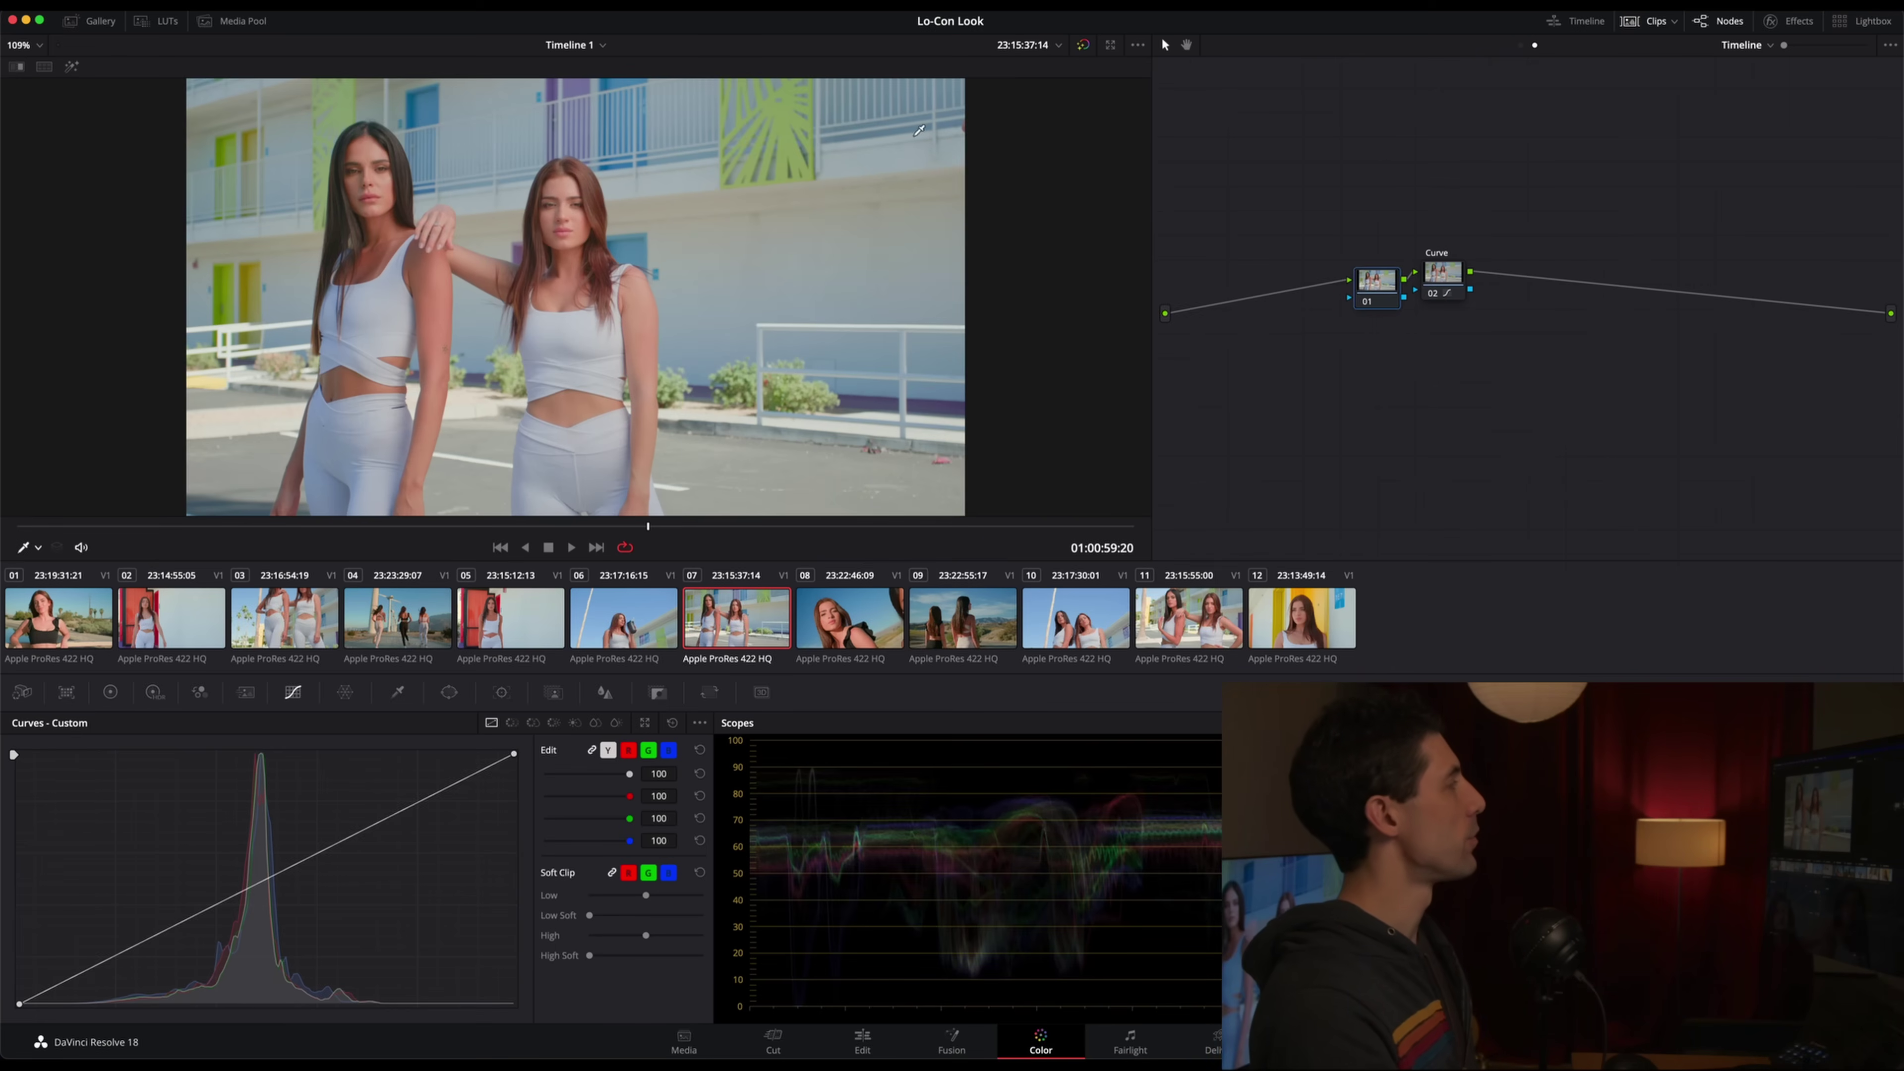
Apply the Solaris LUT from Voyager Pro Pack's Tone Modifier folder to the new node and close the LUT browser
left_click(155, 23)
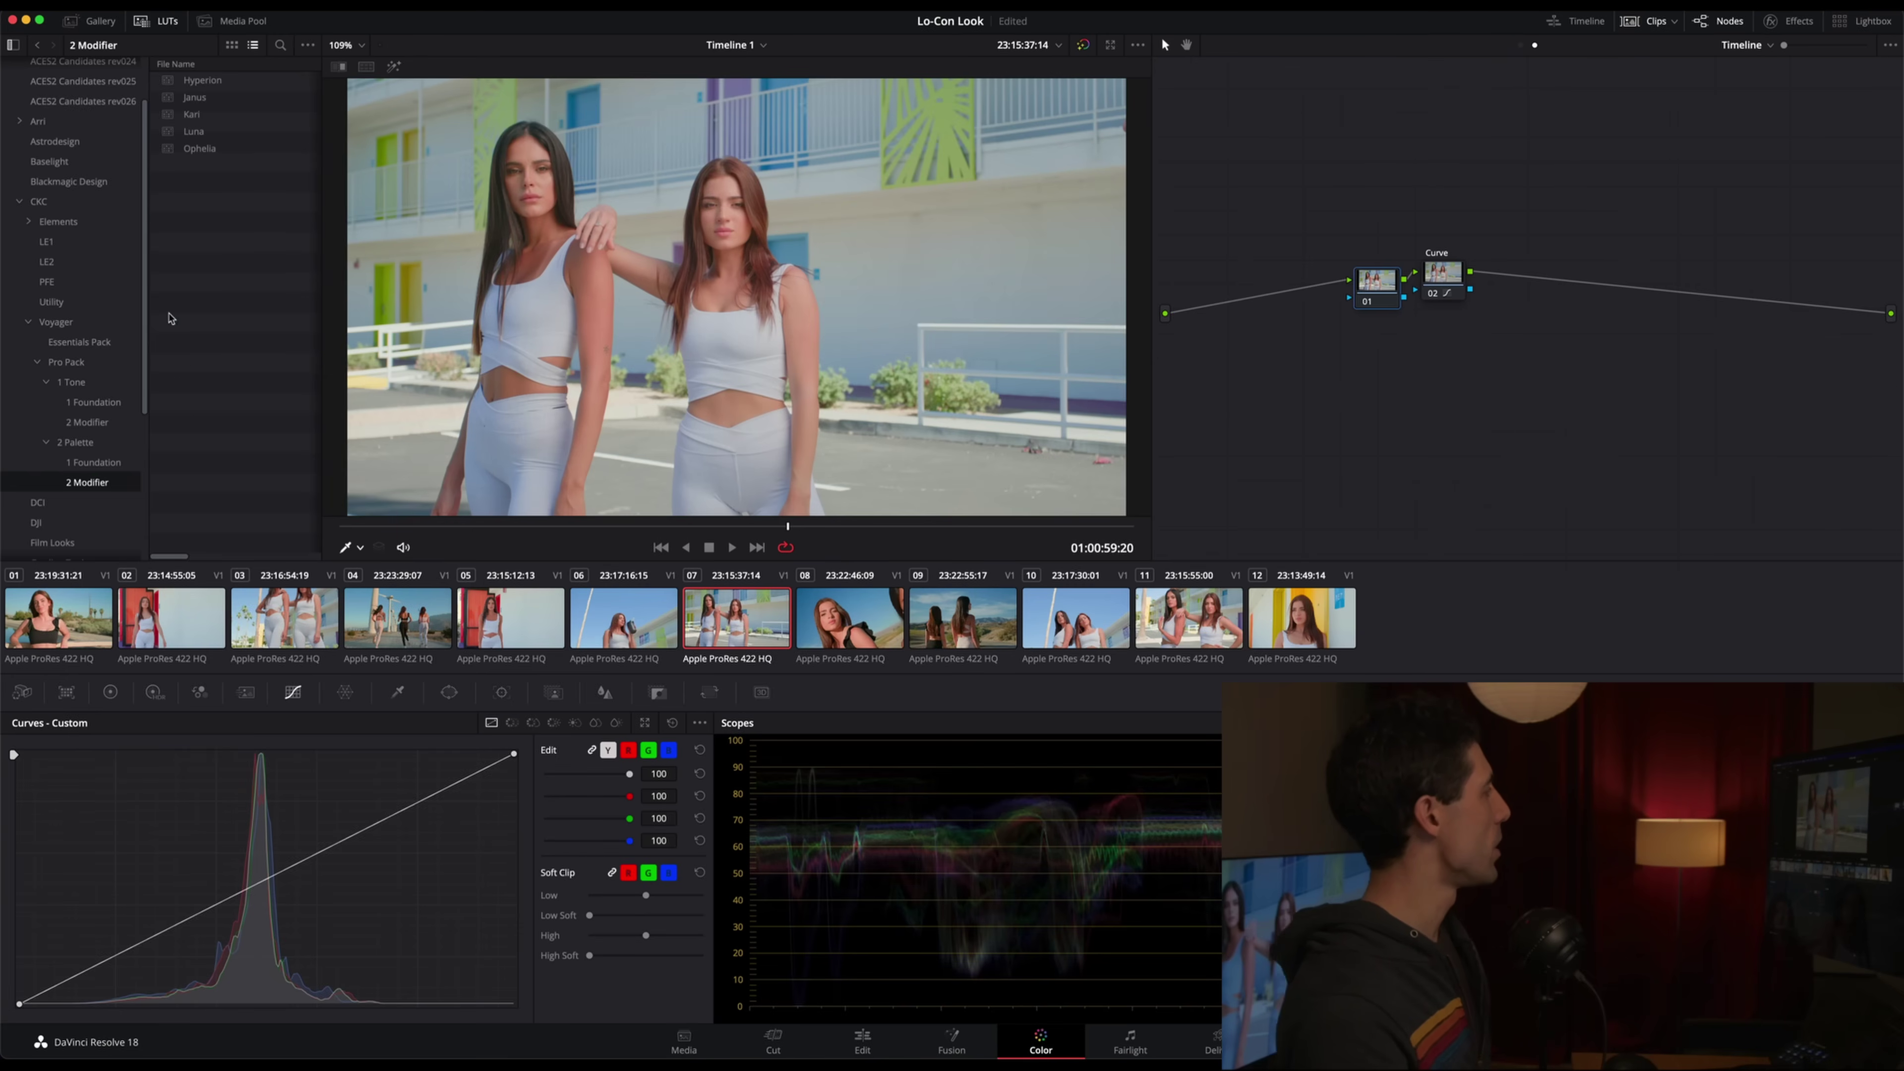
left_click(102, 423)
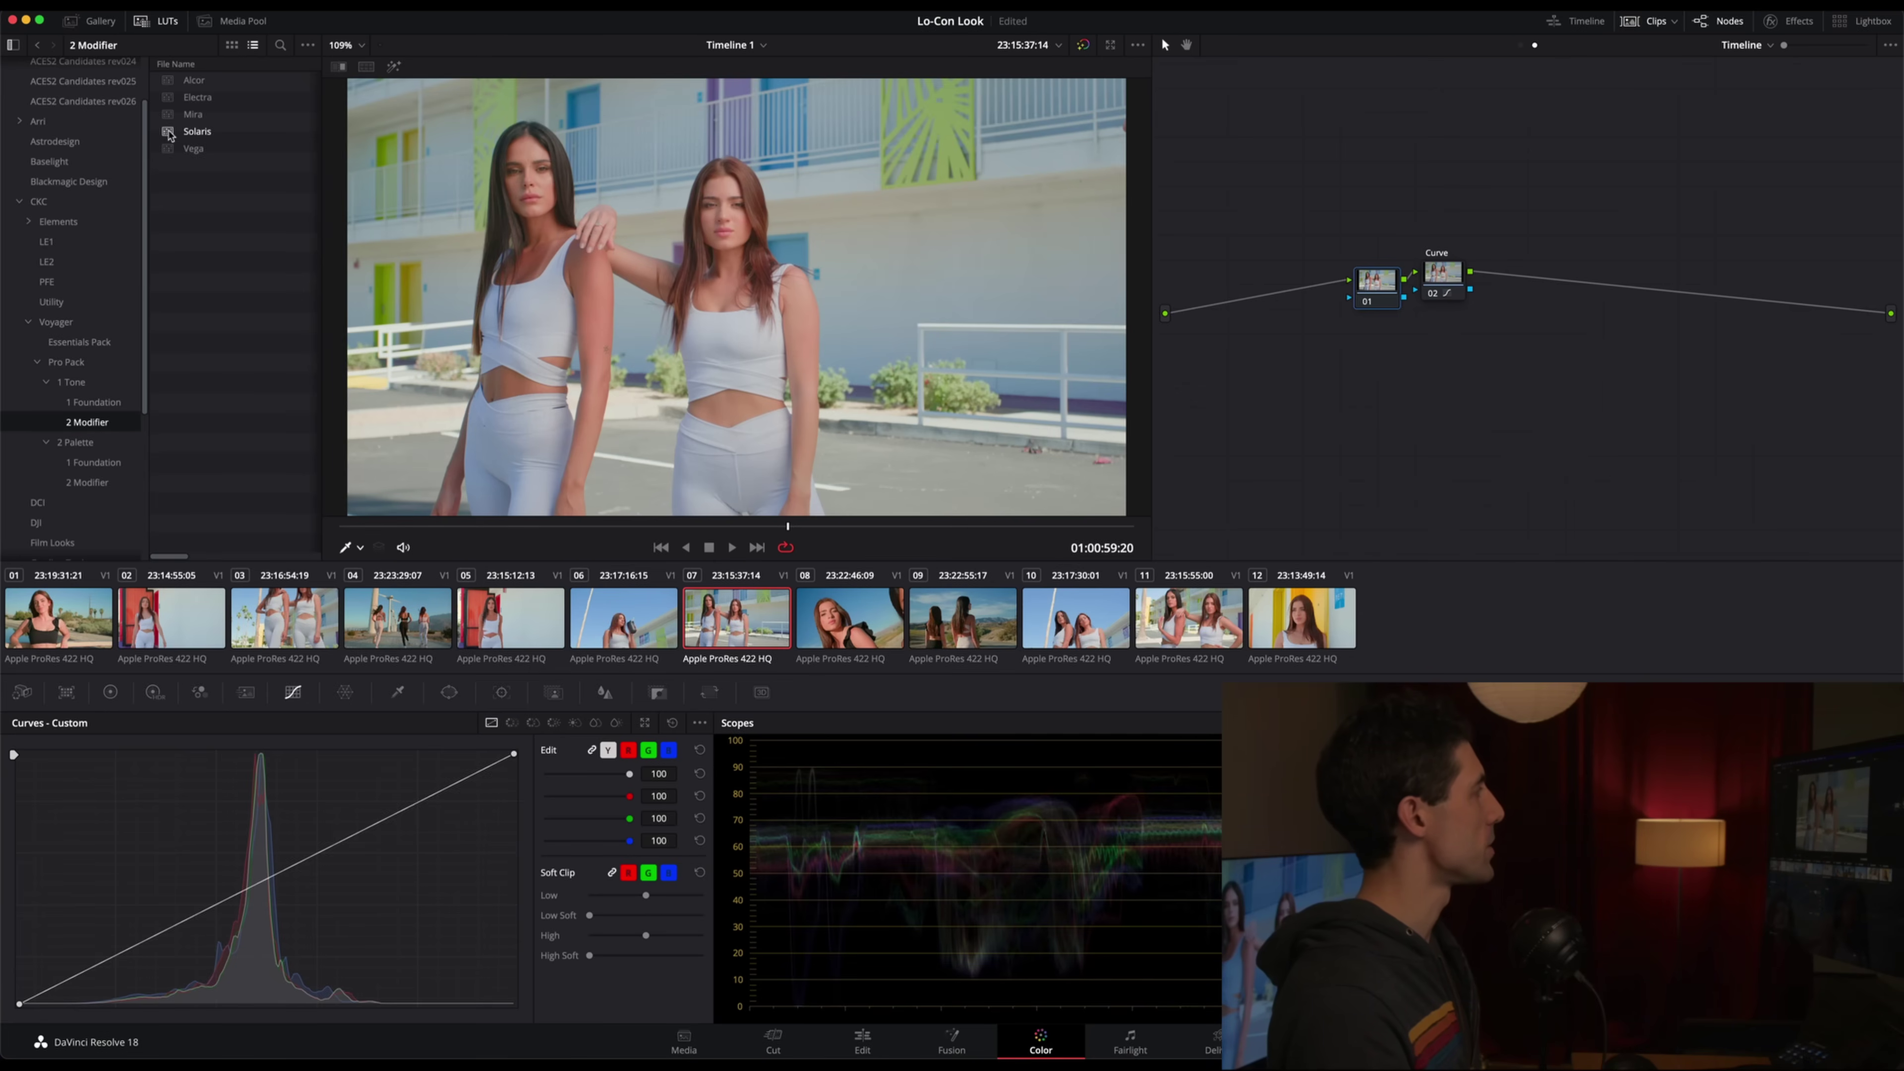
left_click_drag(170, 135, 717, 259)
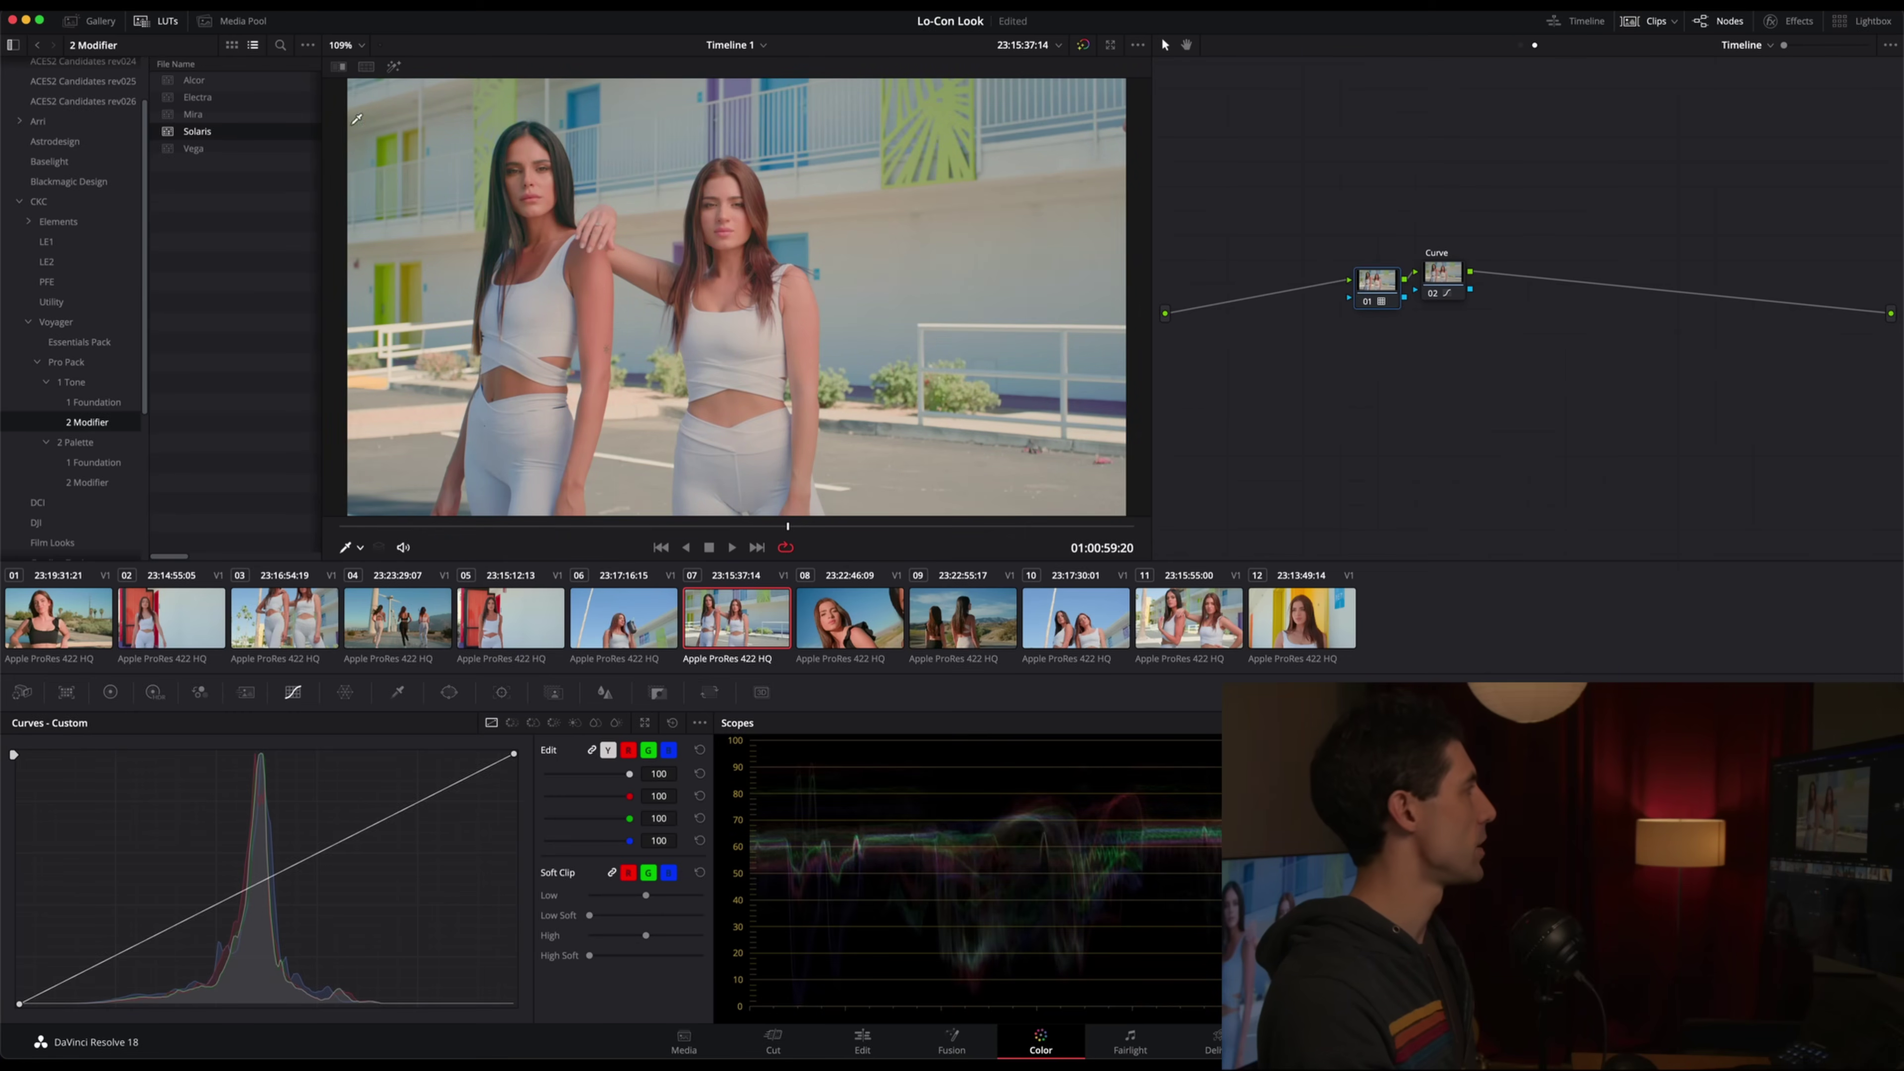
left_click(103, 22)
left_click(102, 23)
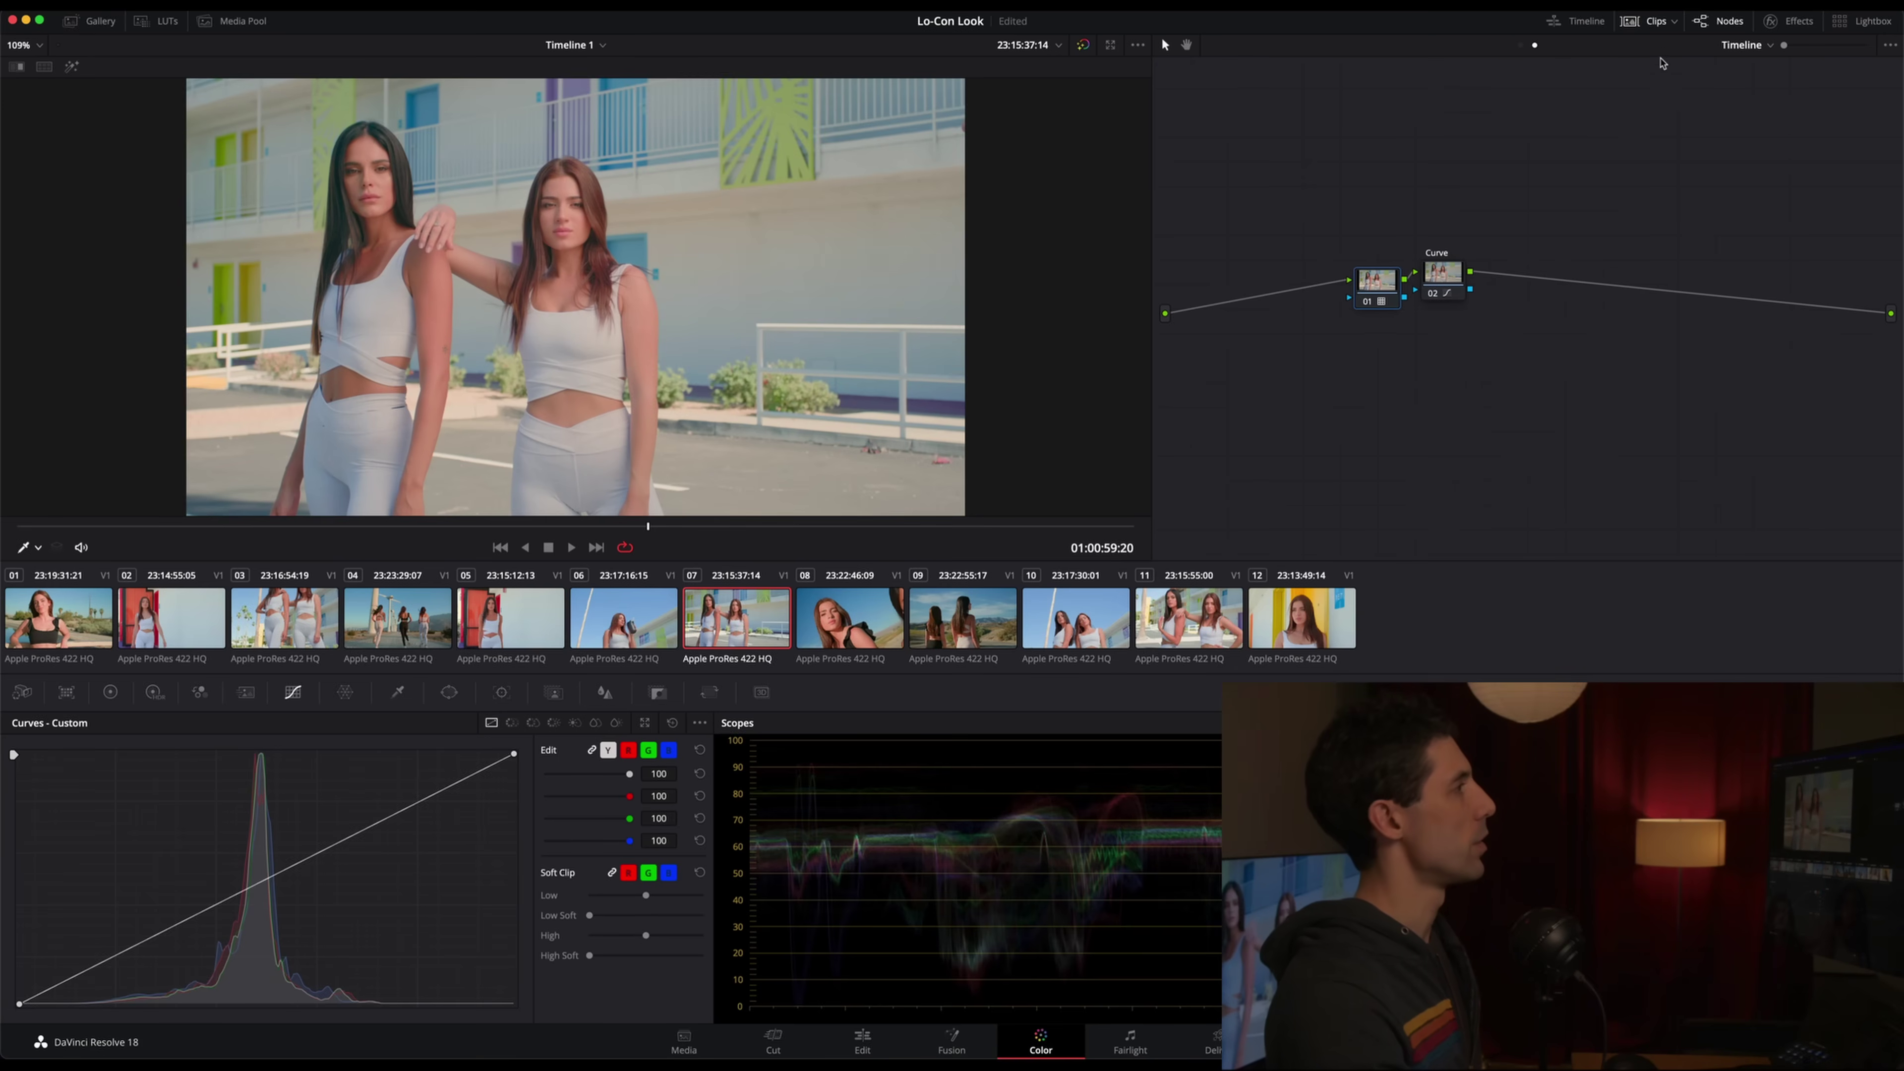
Hide the clip thumbnails and compare clip 07 with the Solaris LUT node off and on
left_click(1646, 21)
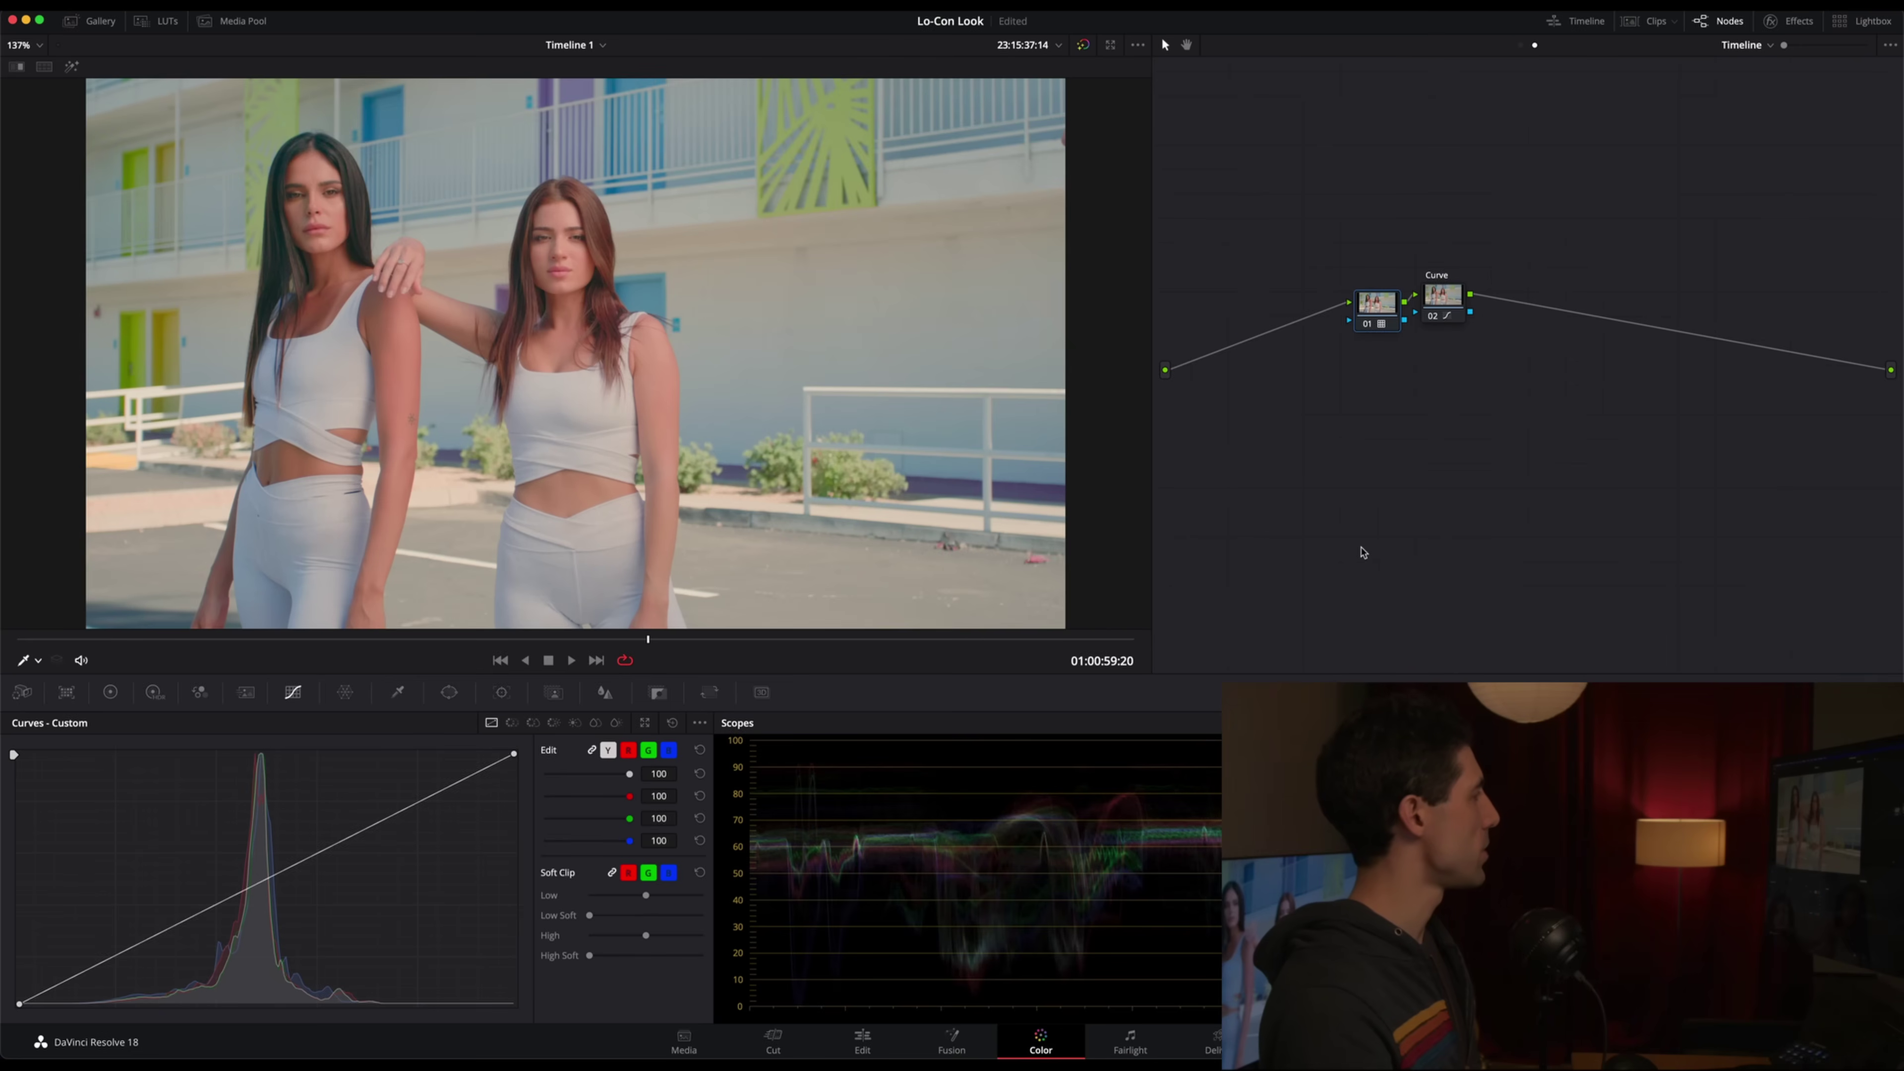
key("super+d")
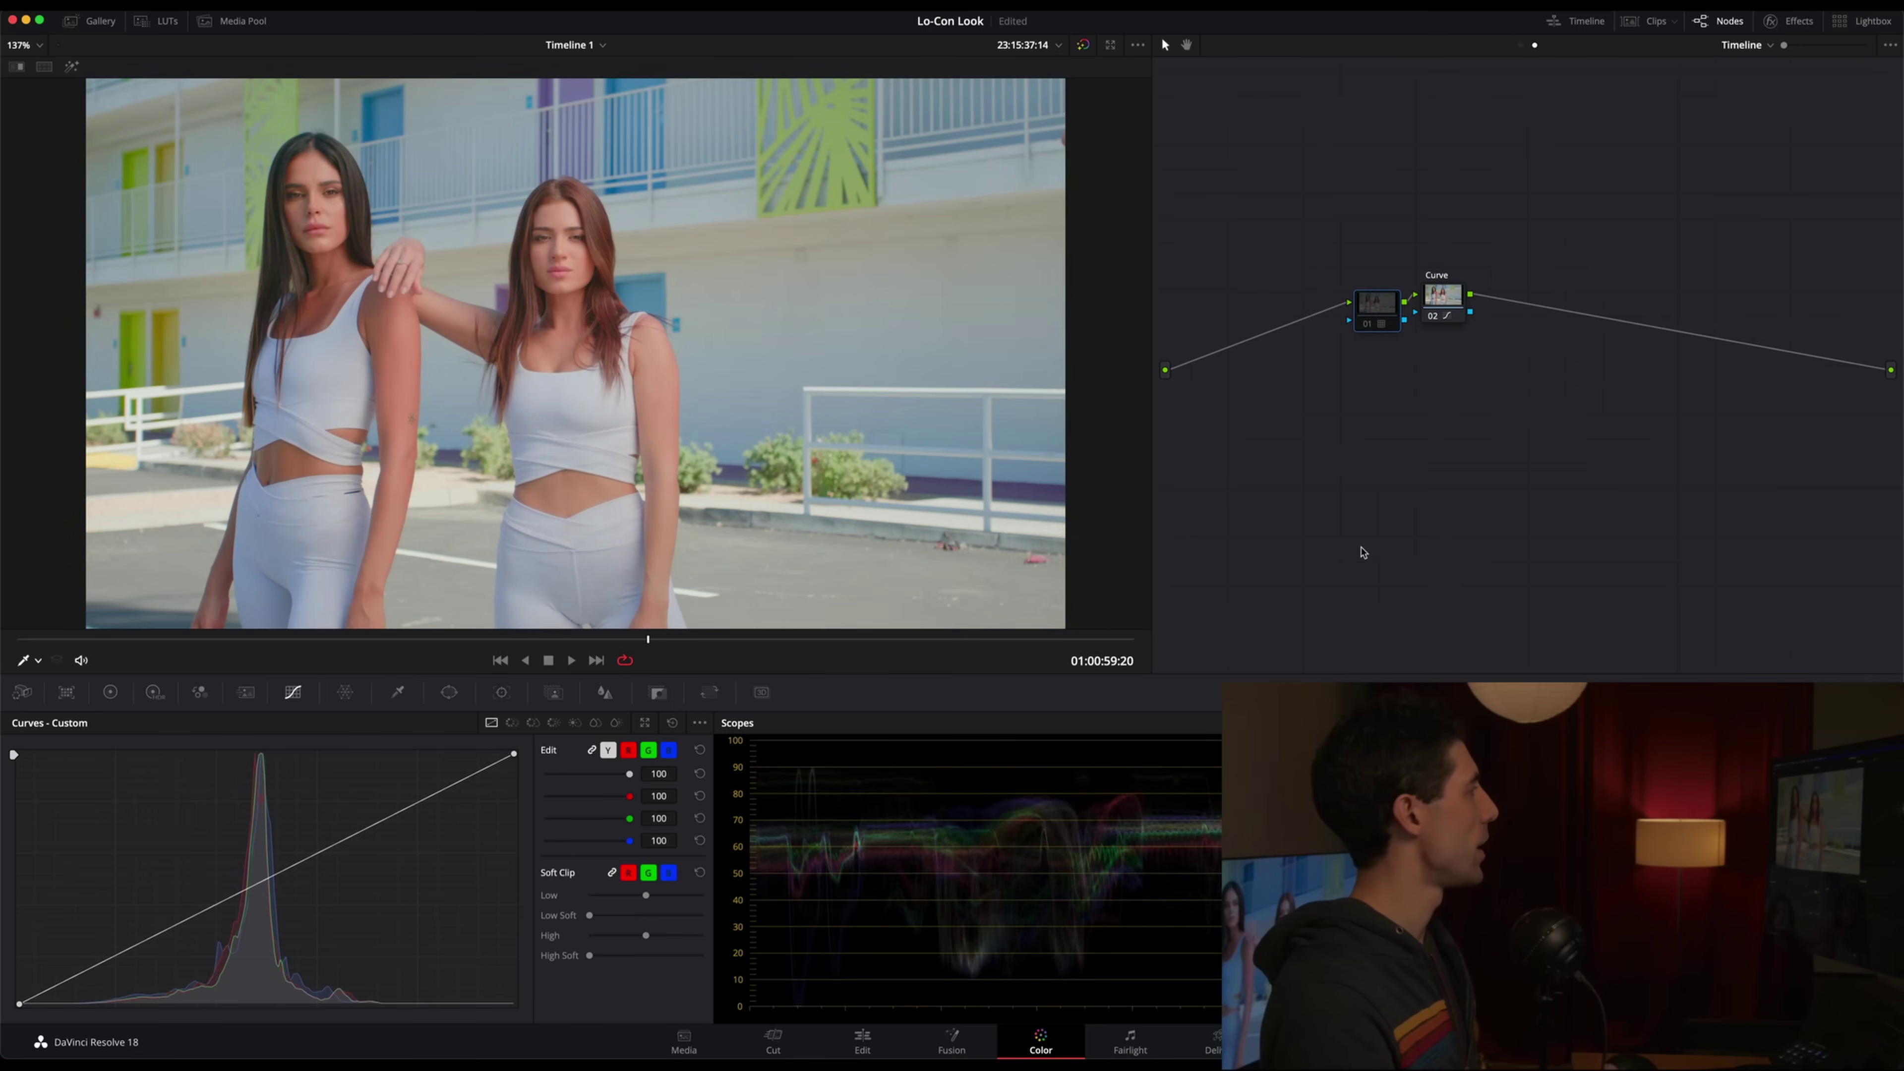
key("super+d")
key("super+d")
key("super+d")
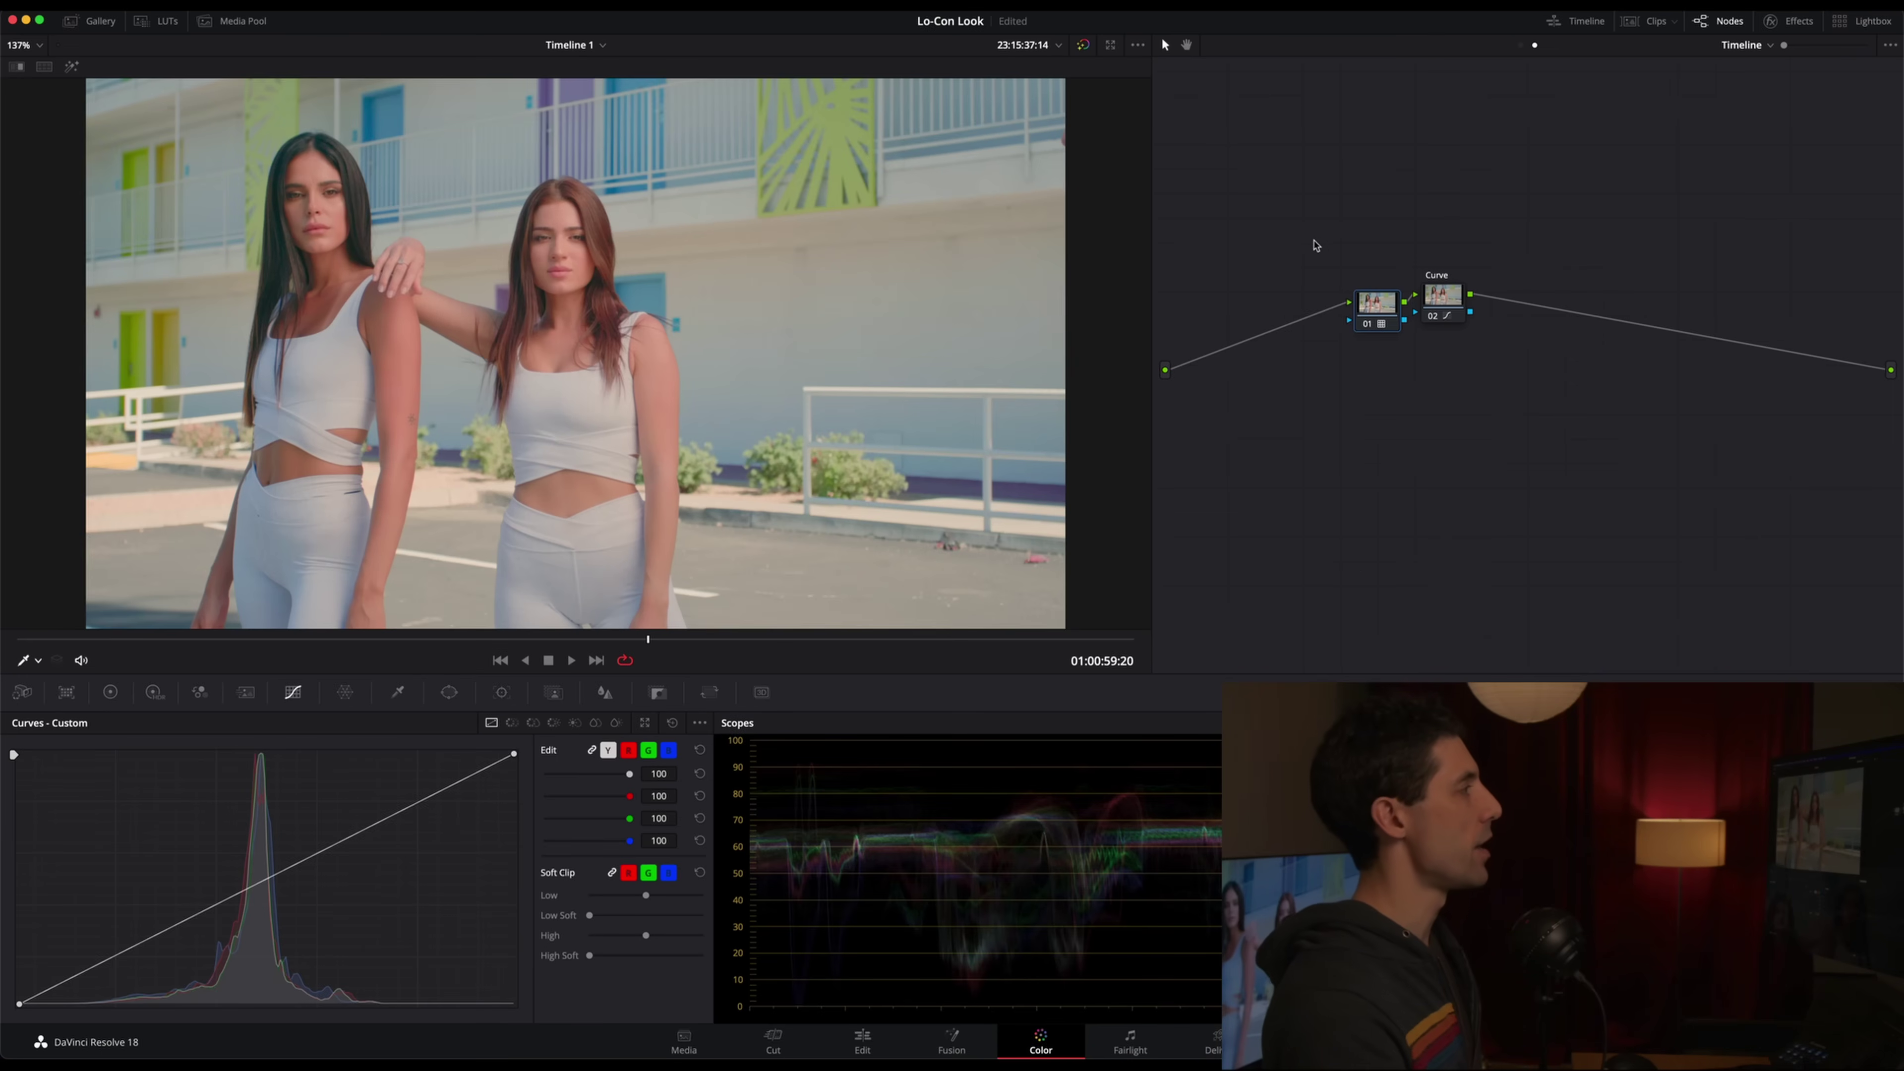
Label the Solaris LUT node Tone-M
right_click(1368, 303)
left_click(1459, 384)
type("Toe")
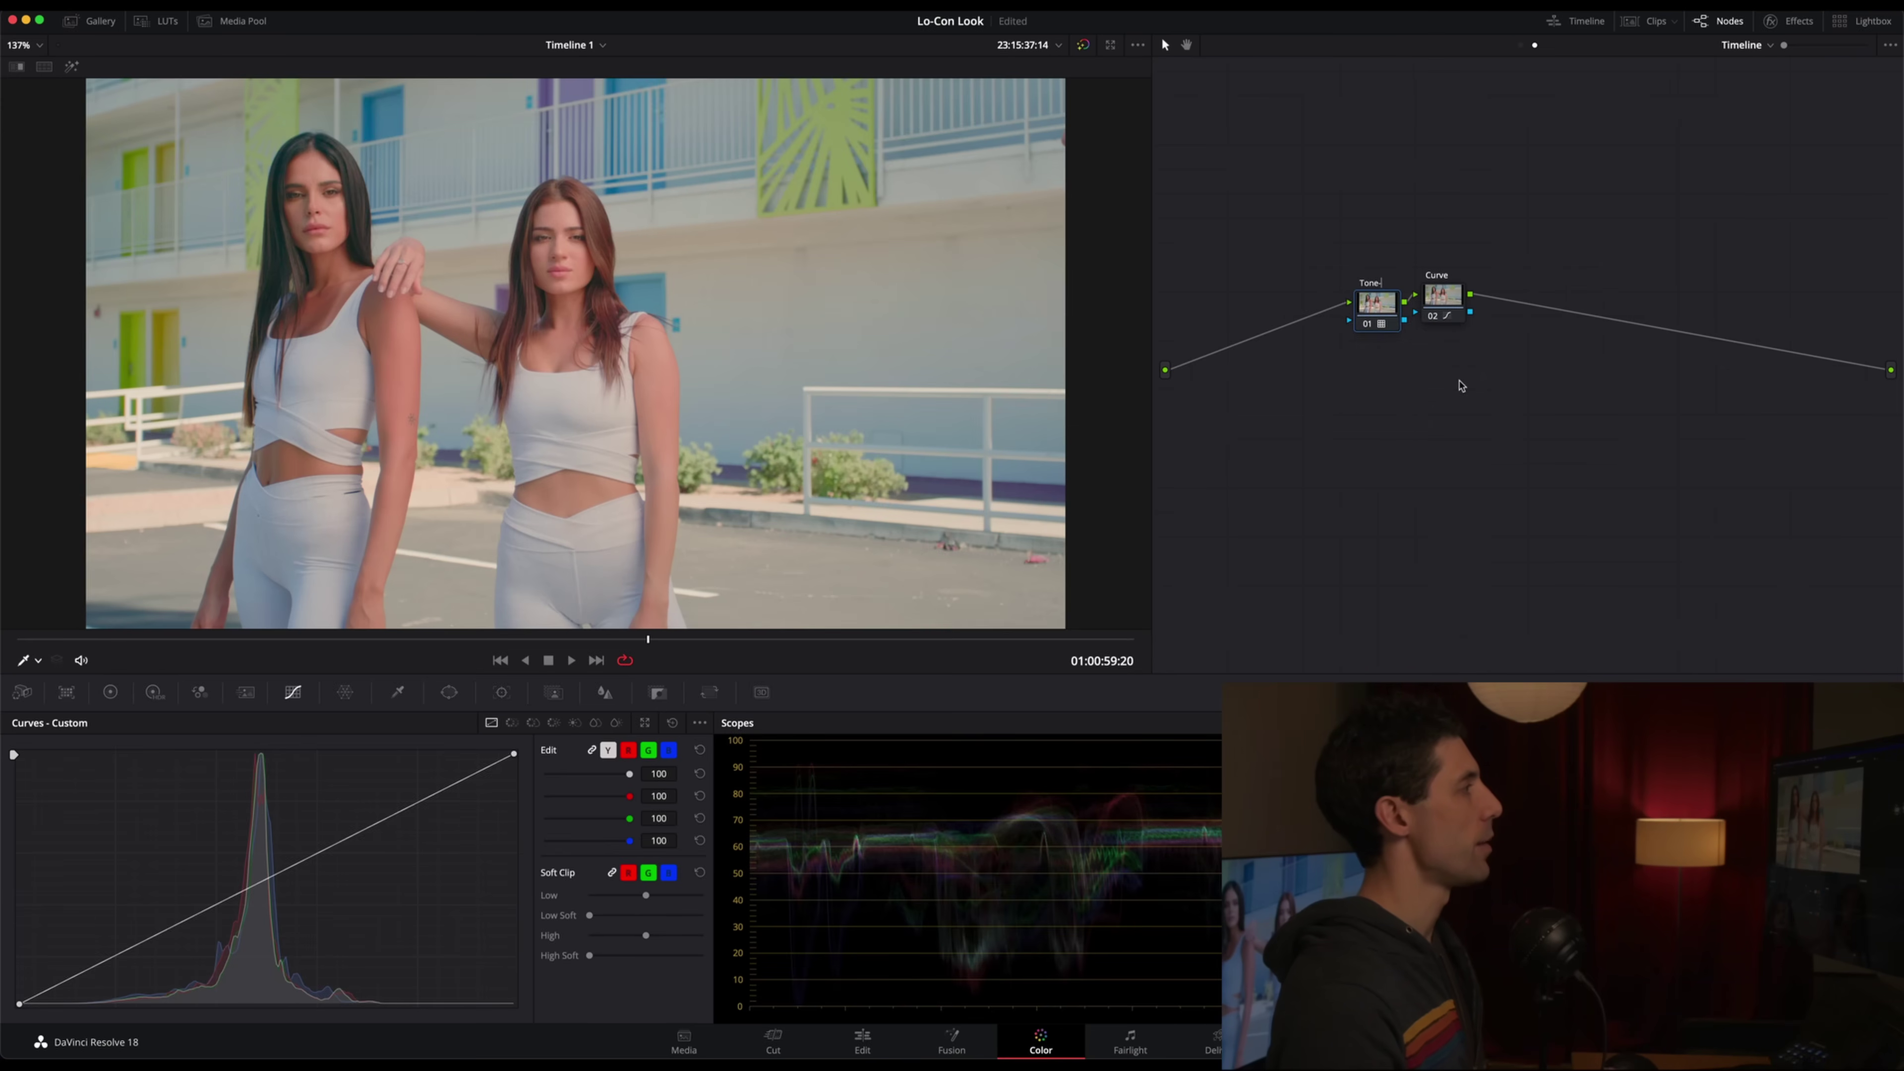
Insert a node ahead of Tone-M and apply the Hyperion LUT from Voyager Pro Pack's Palette Modifier folder
key("shift+s")
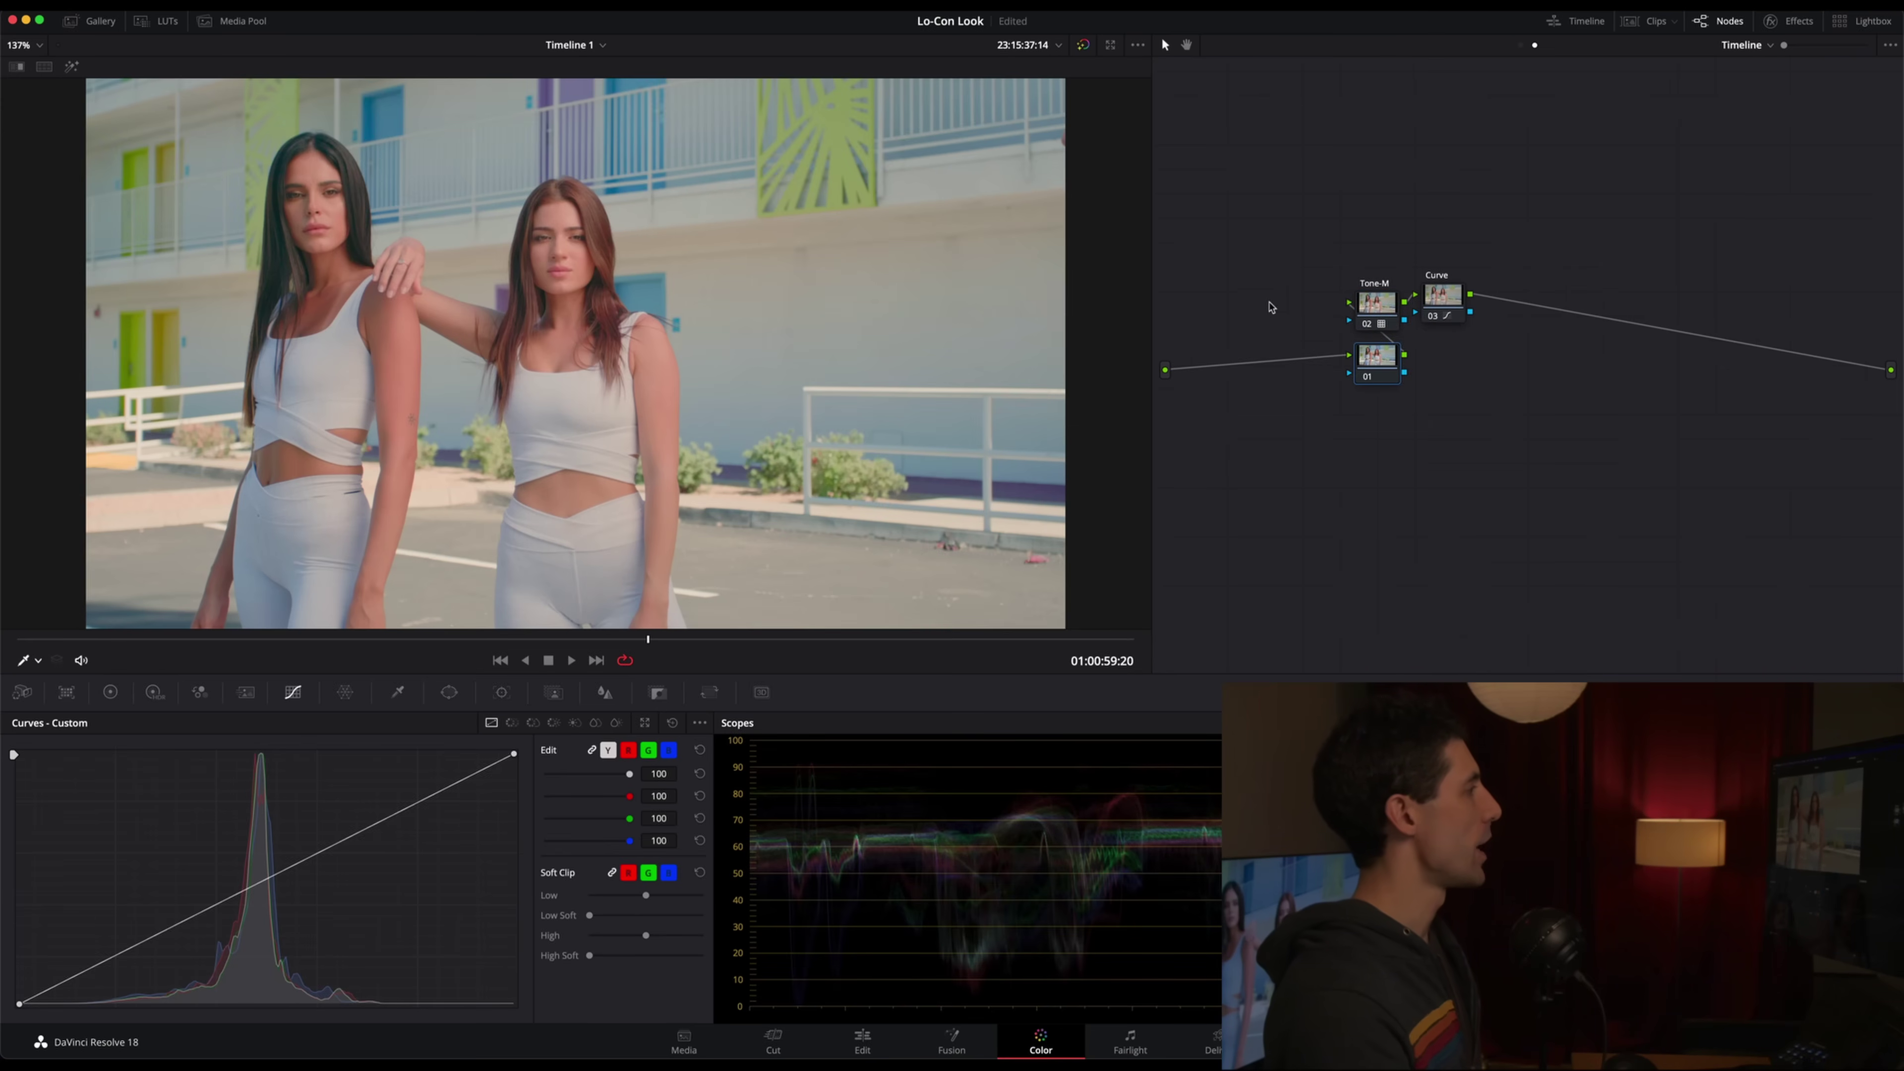
left_click_drag(1361, 368, 1282, 315)
left_click(157, 20)
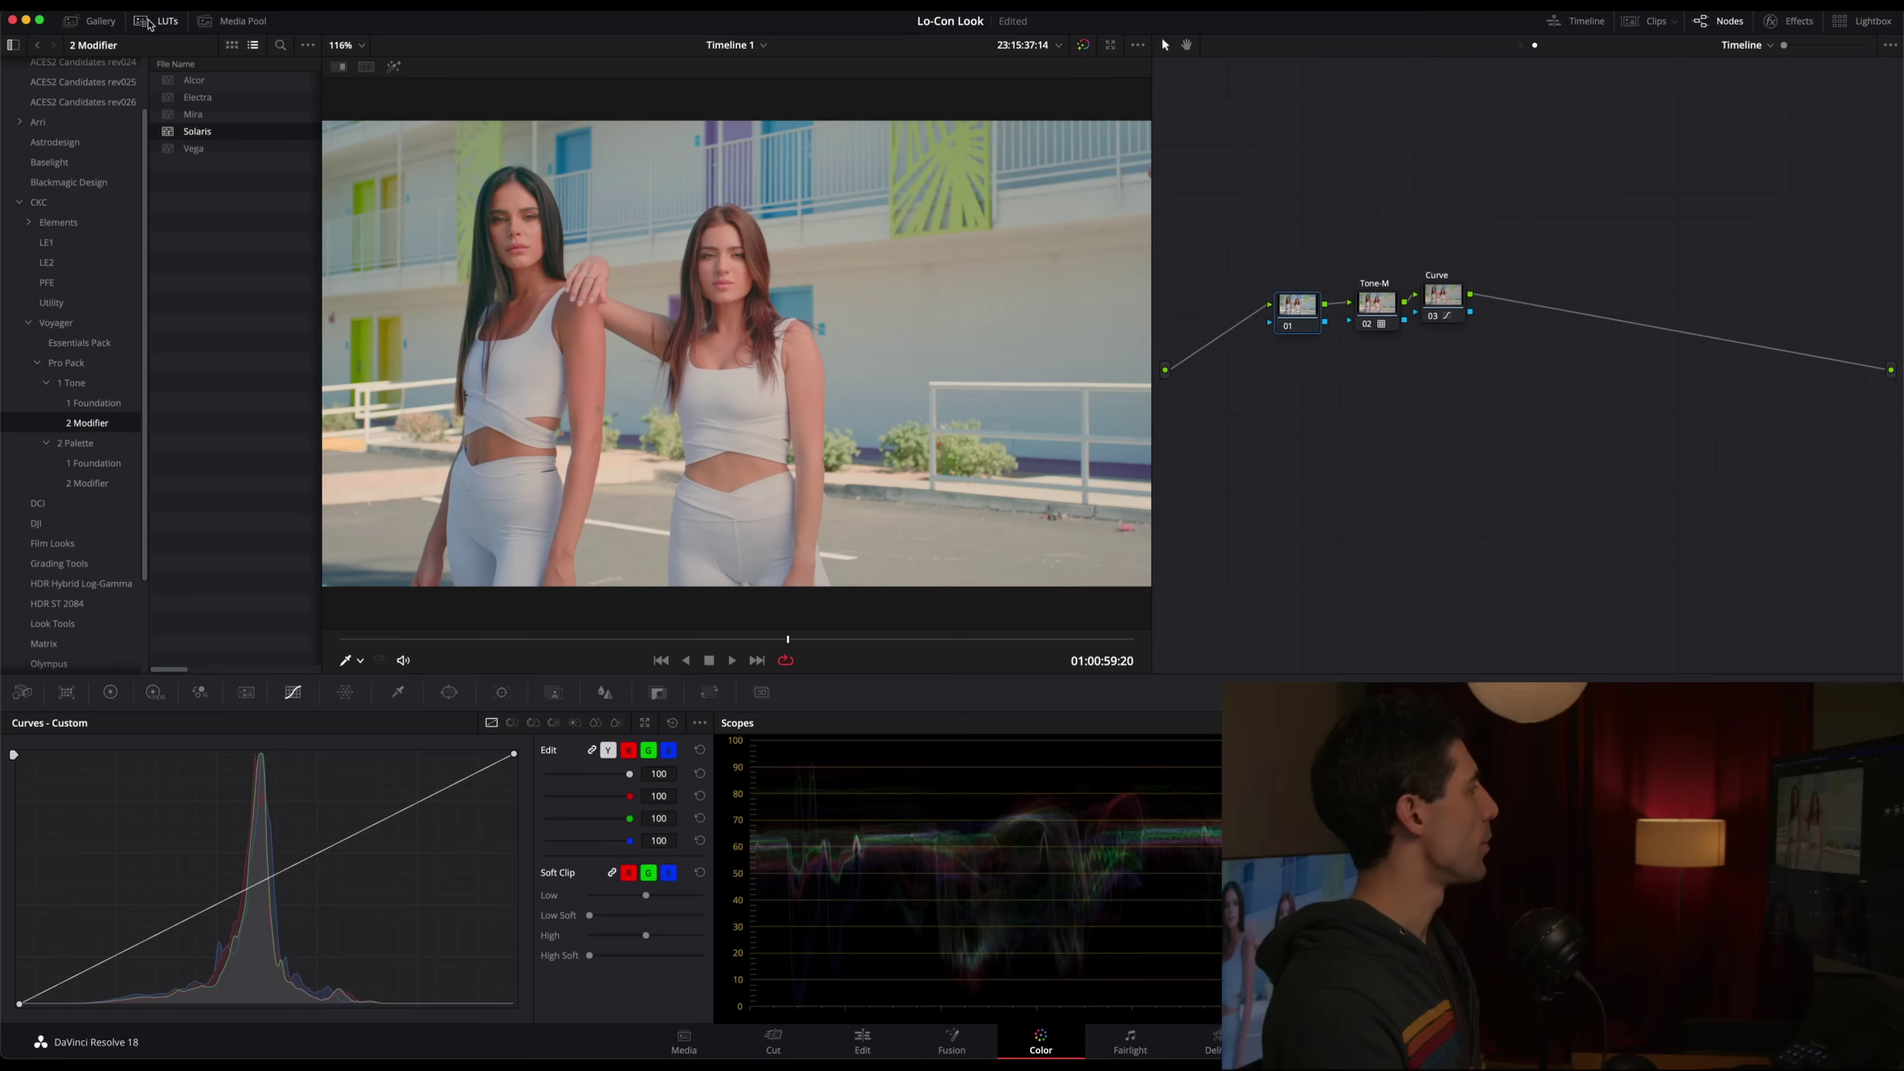
left_click(102, 464)
left_click(102, 482)
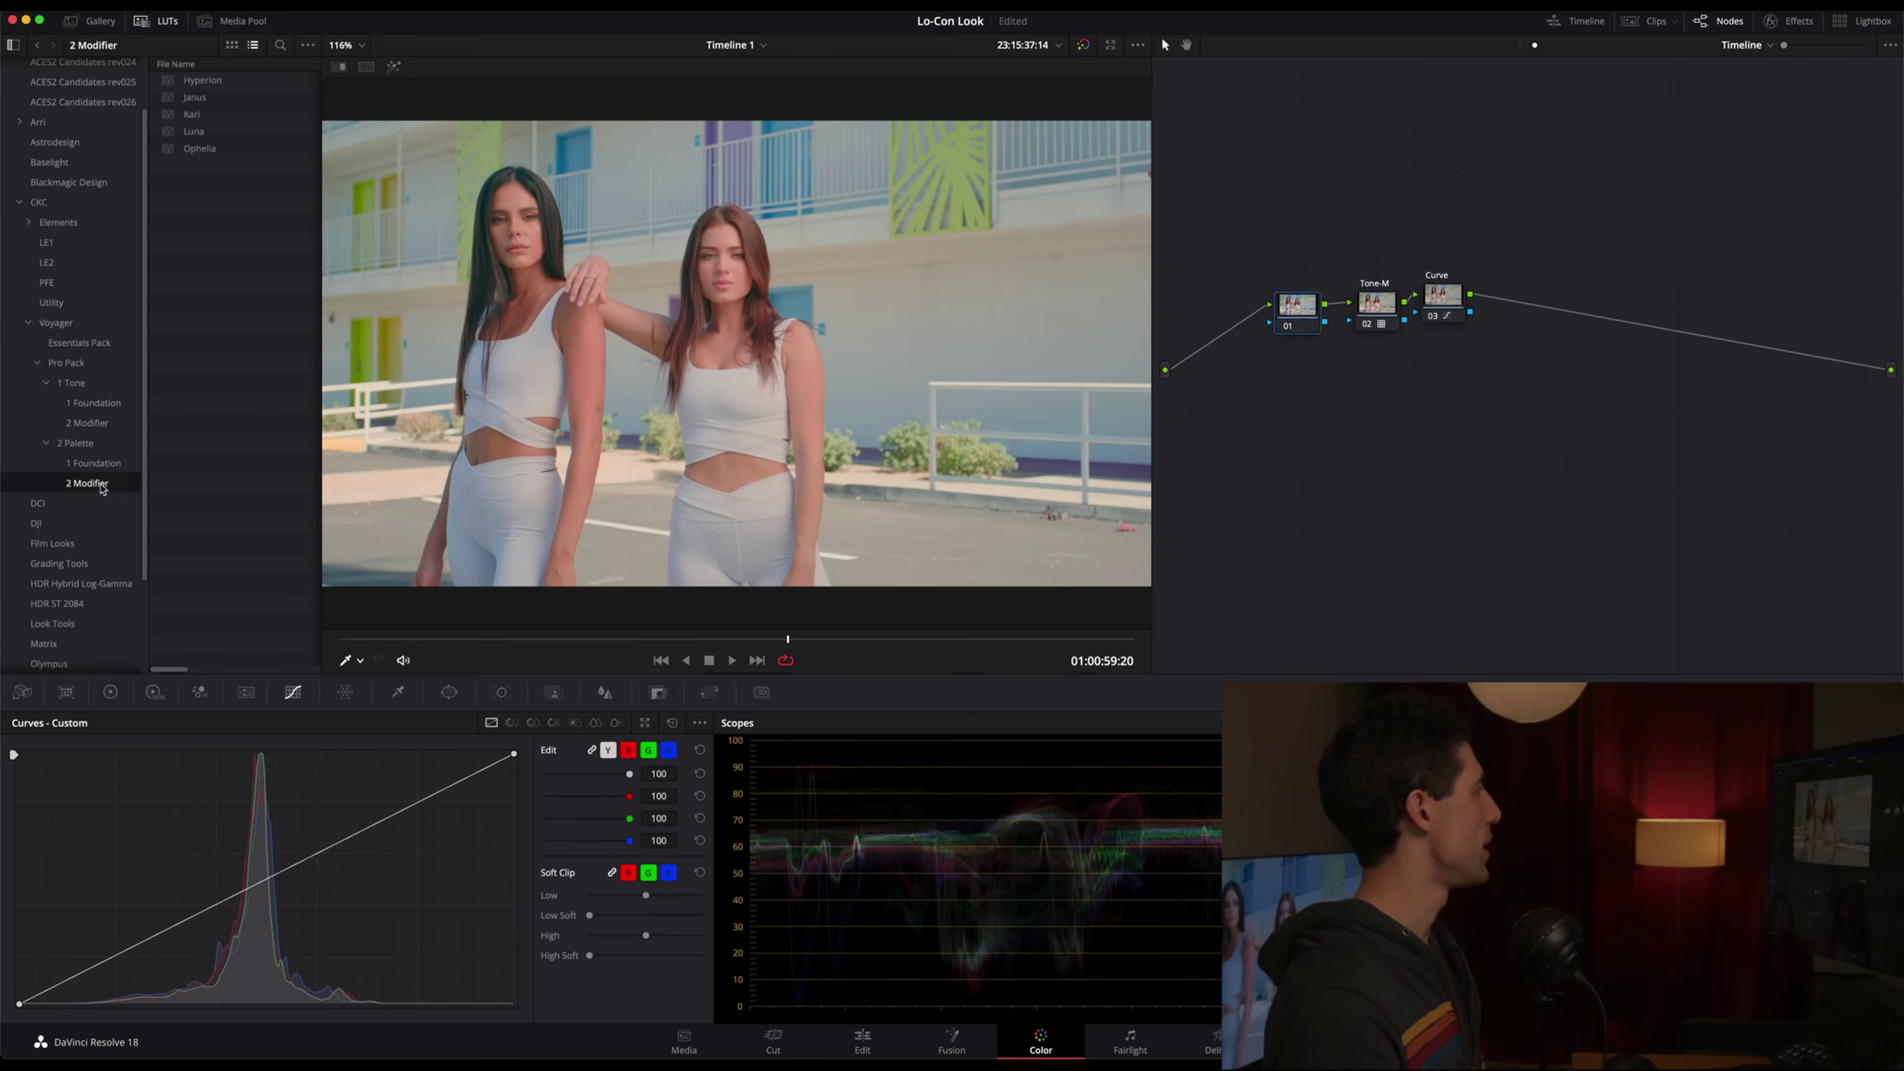
double_click(210, 80)
Label the Hyperion LUT node Palette-M and close the LUT browser
right_click(1282, 314)
left_click(1334, 363)
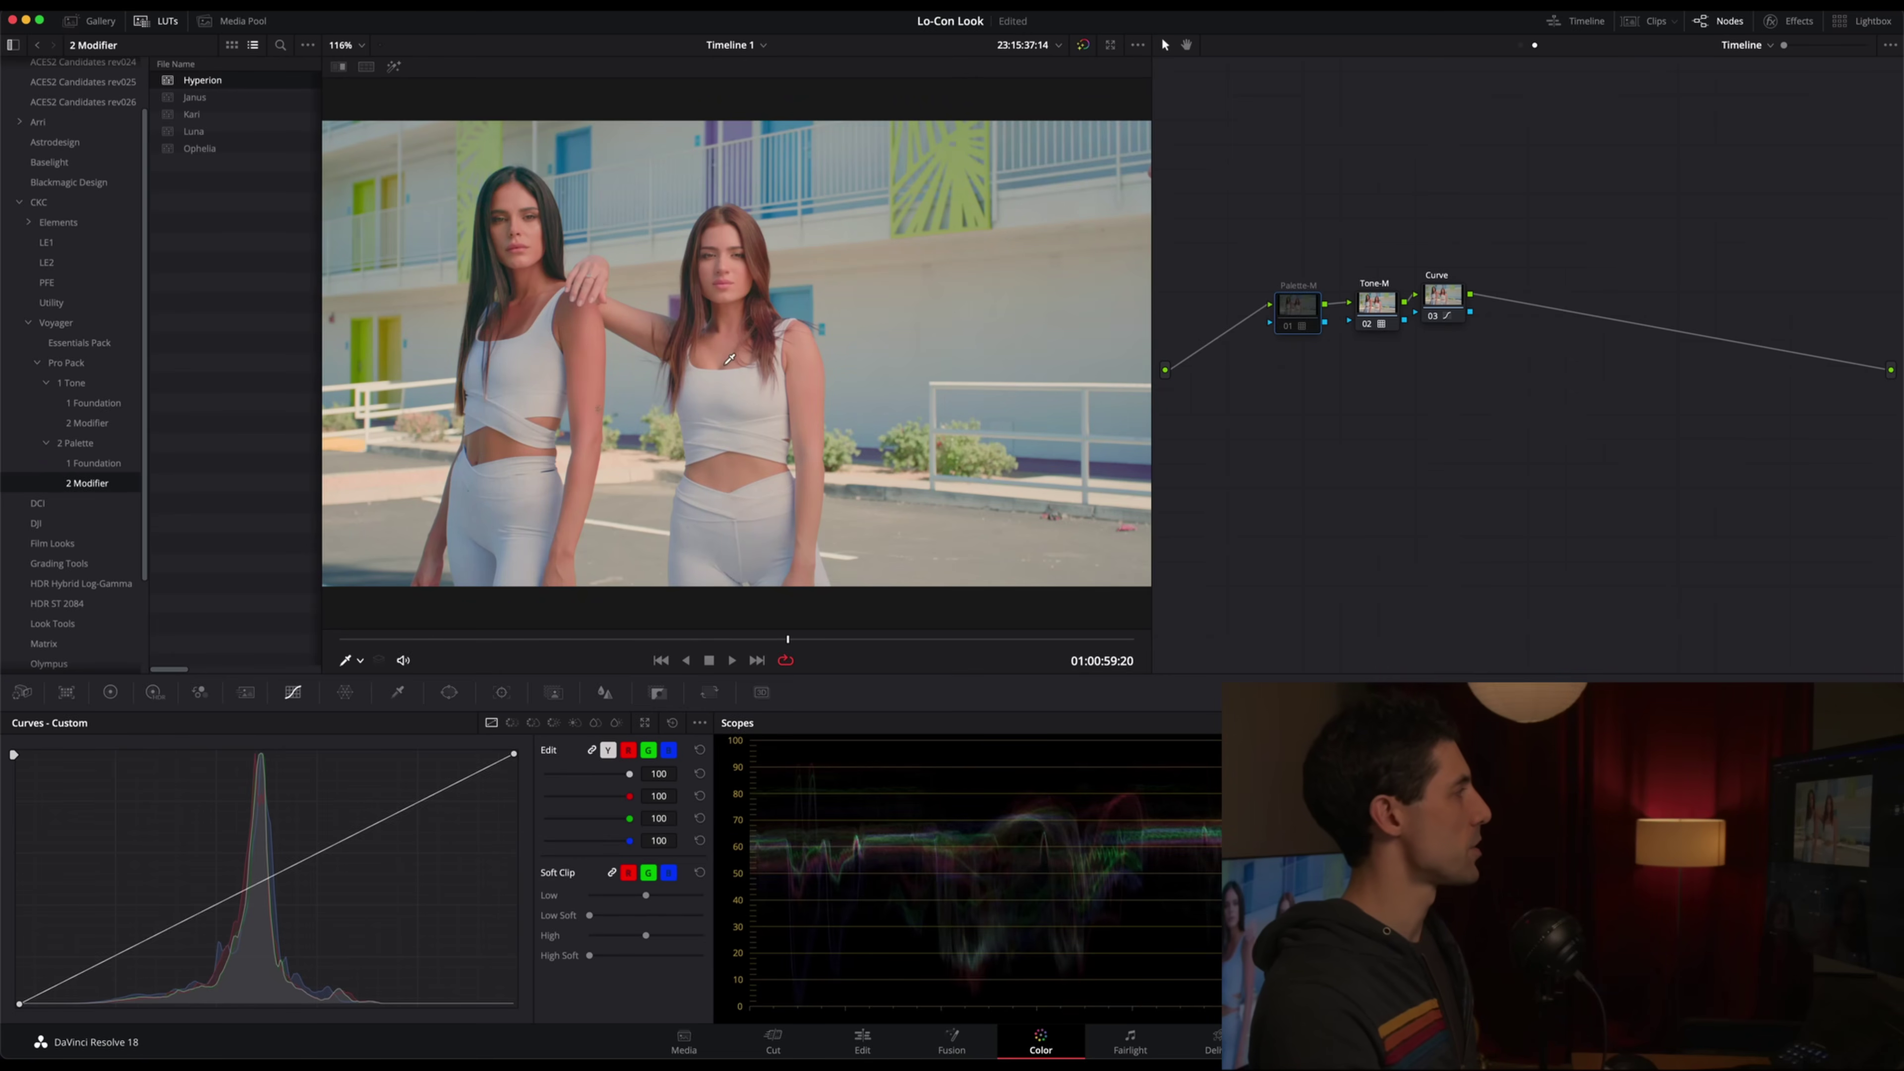
left_click(155, 22)
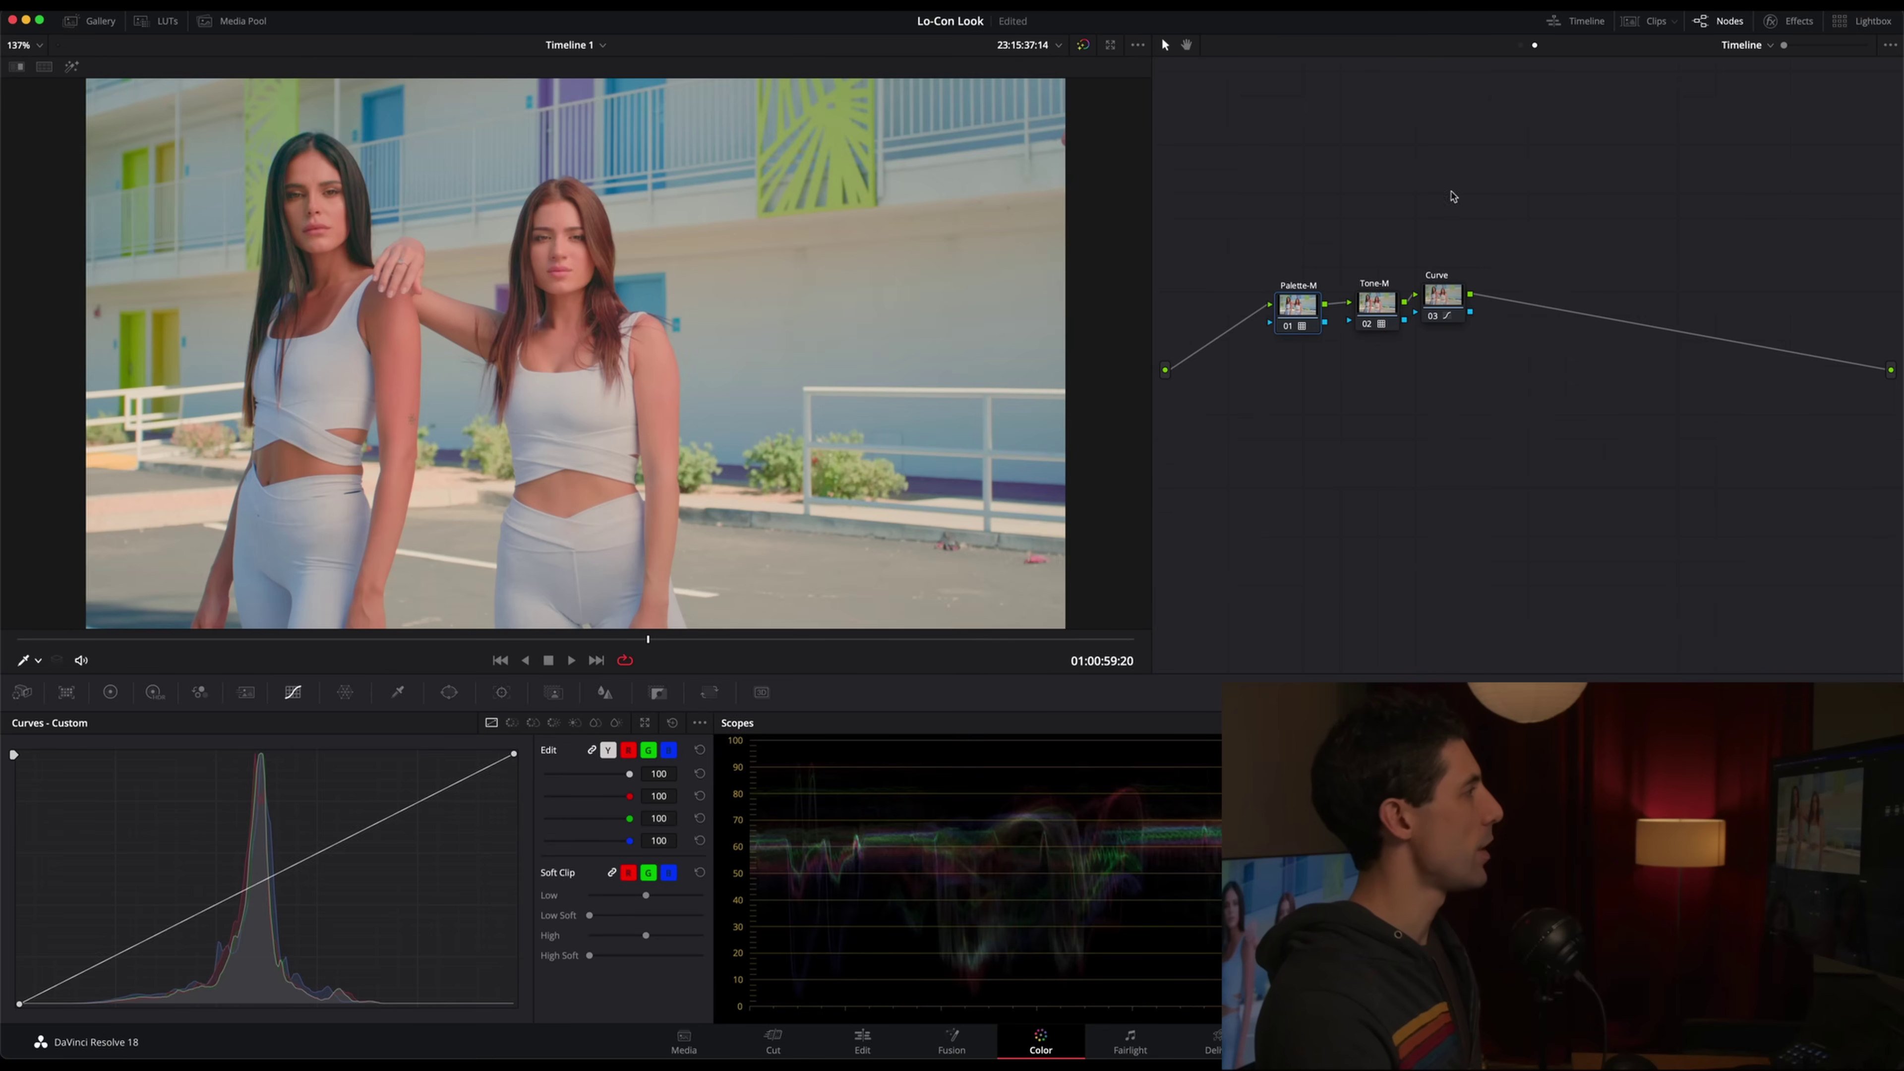
Show the clip thumbnails again and set the Palette-M node's key output gain to 0.8
left_click(1658, 22)
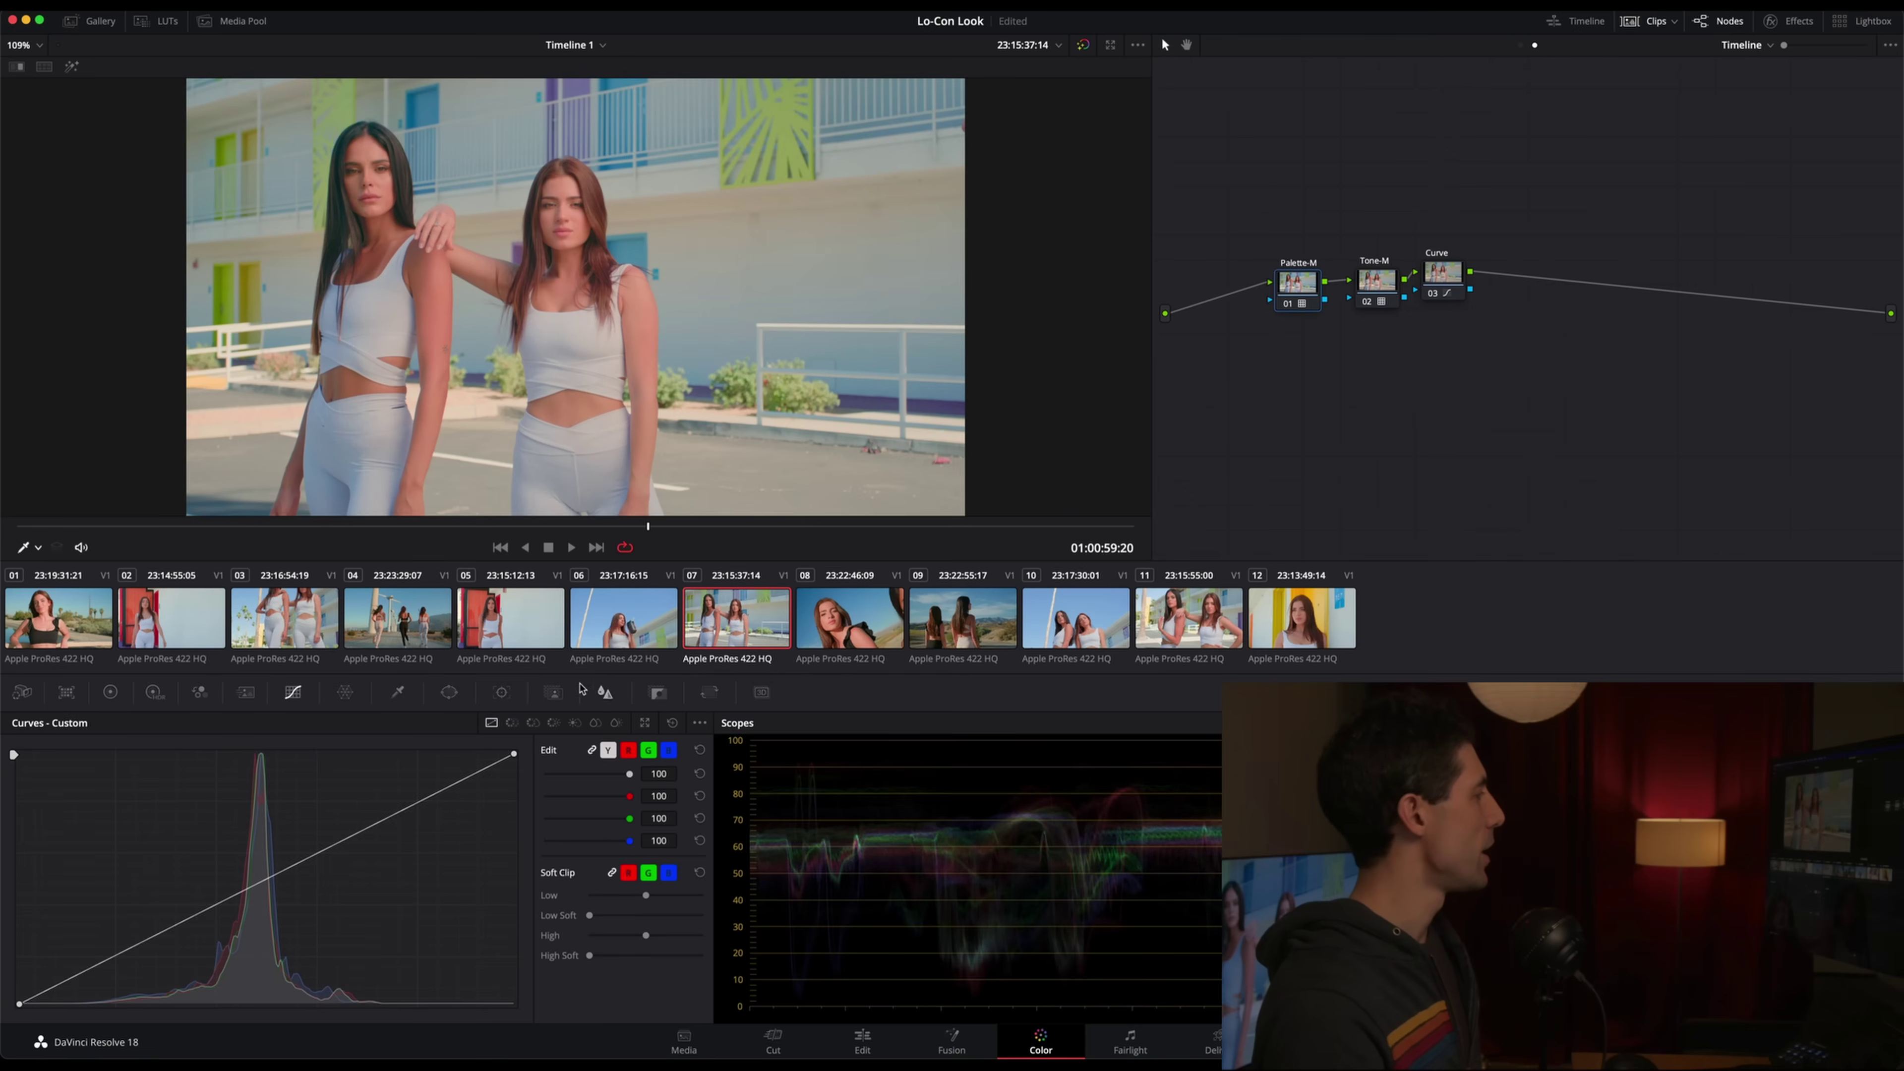
left_click(658, 693)
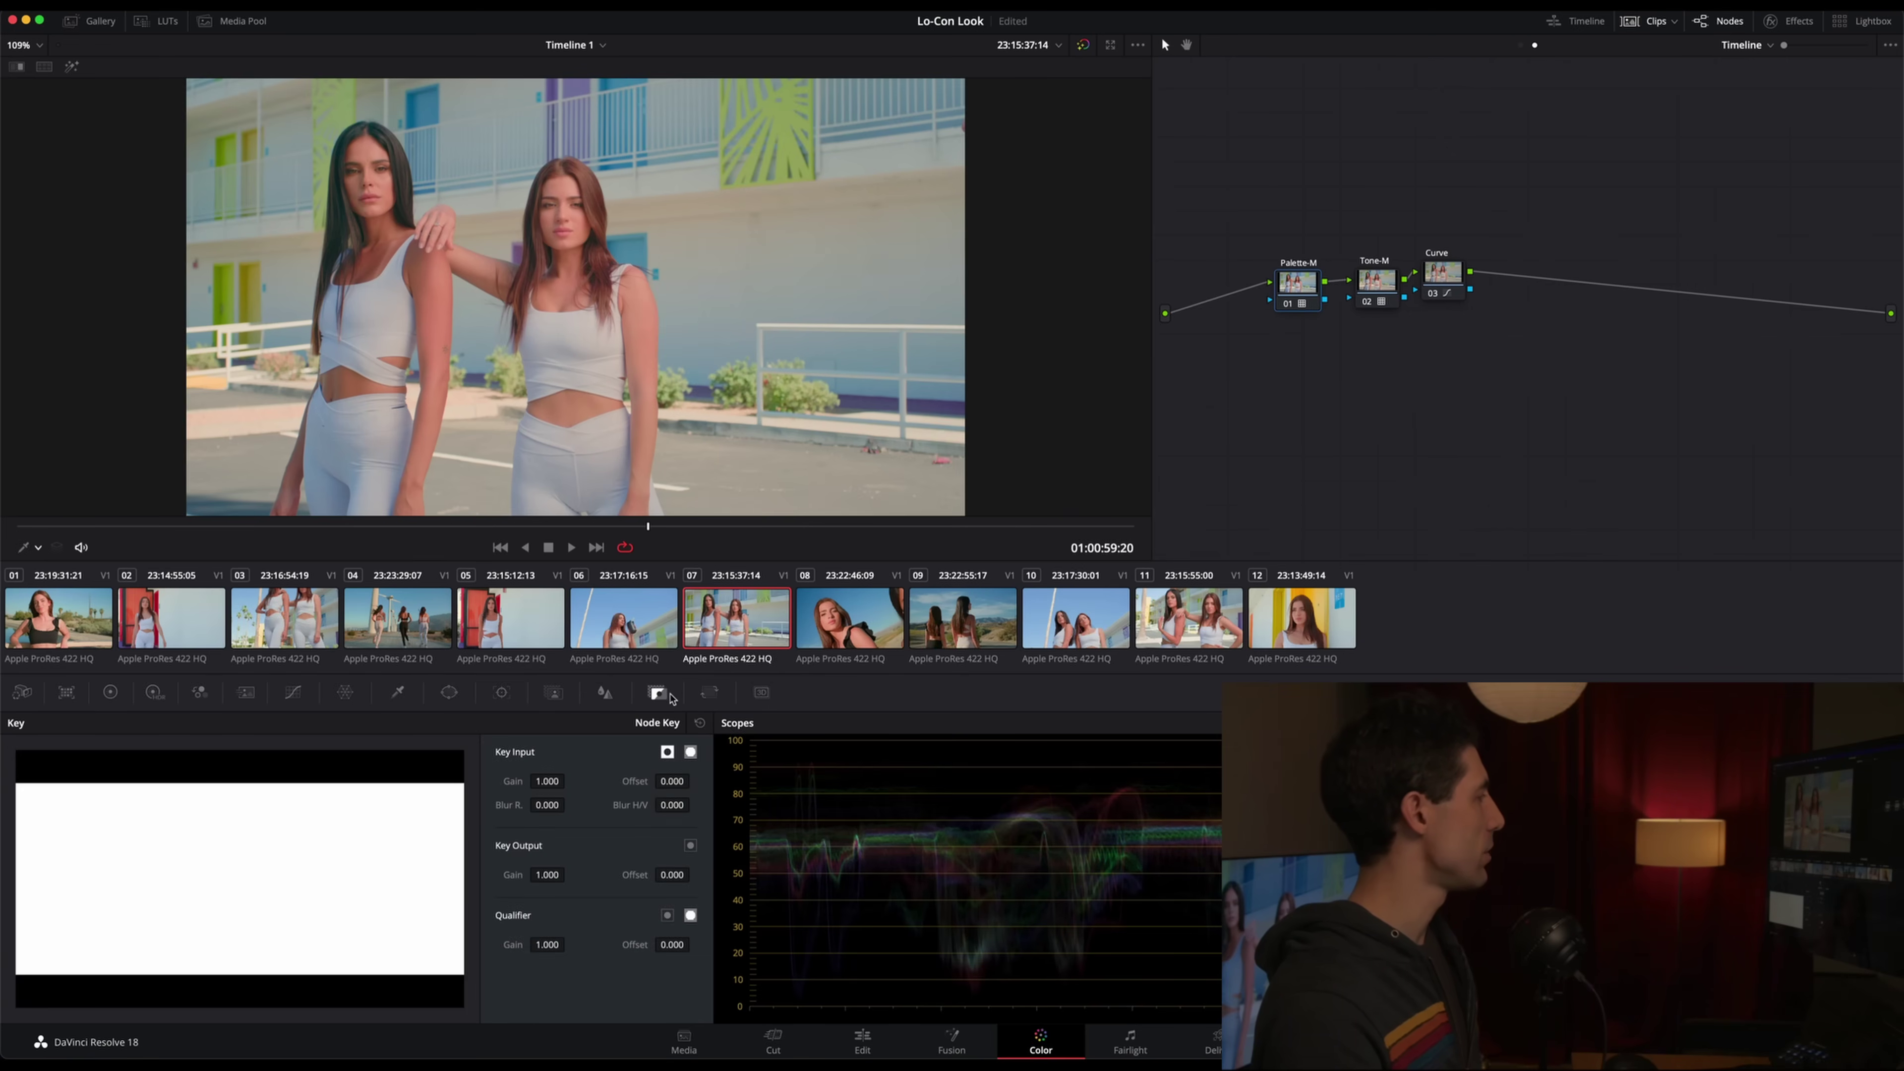
left_click(550, 876)
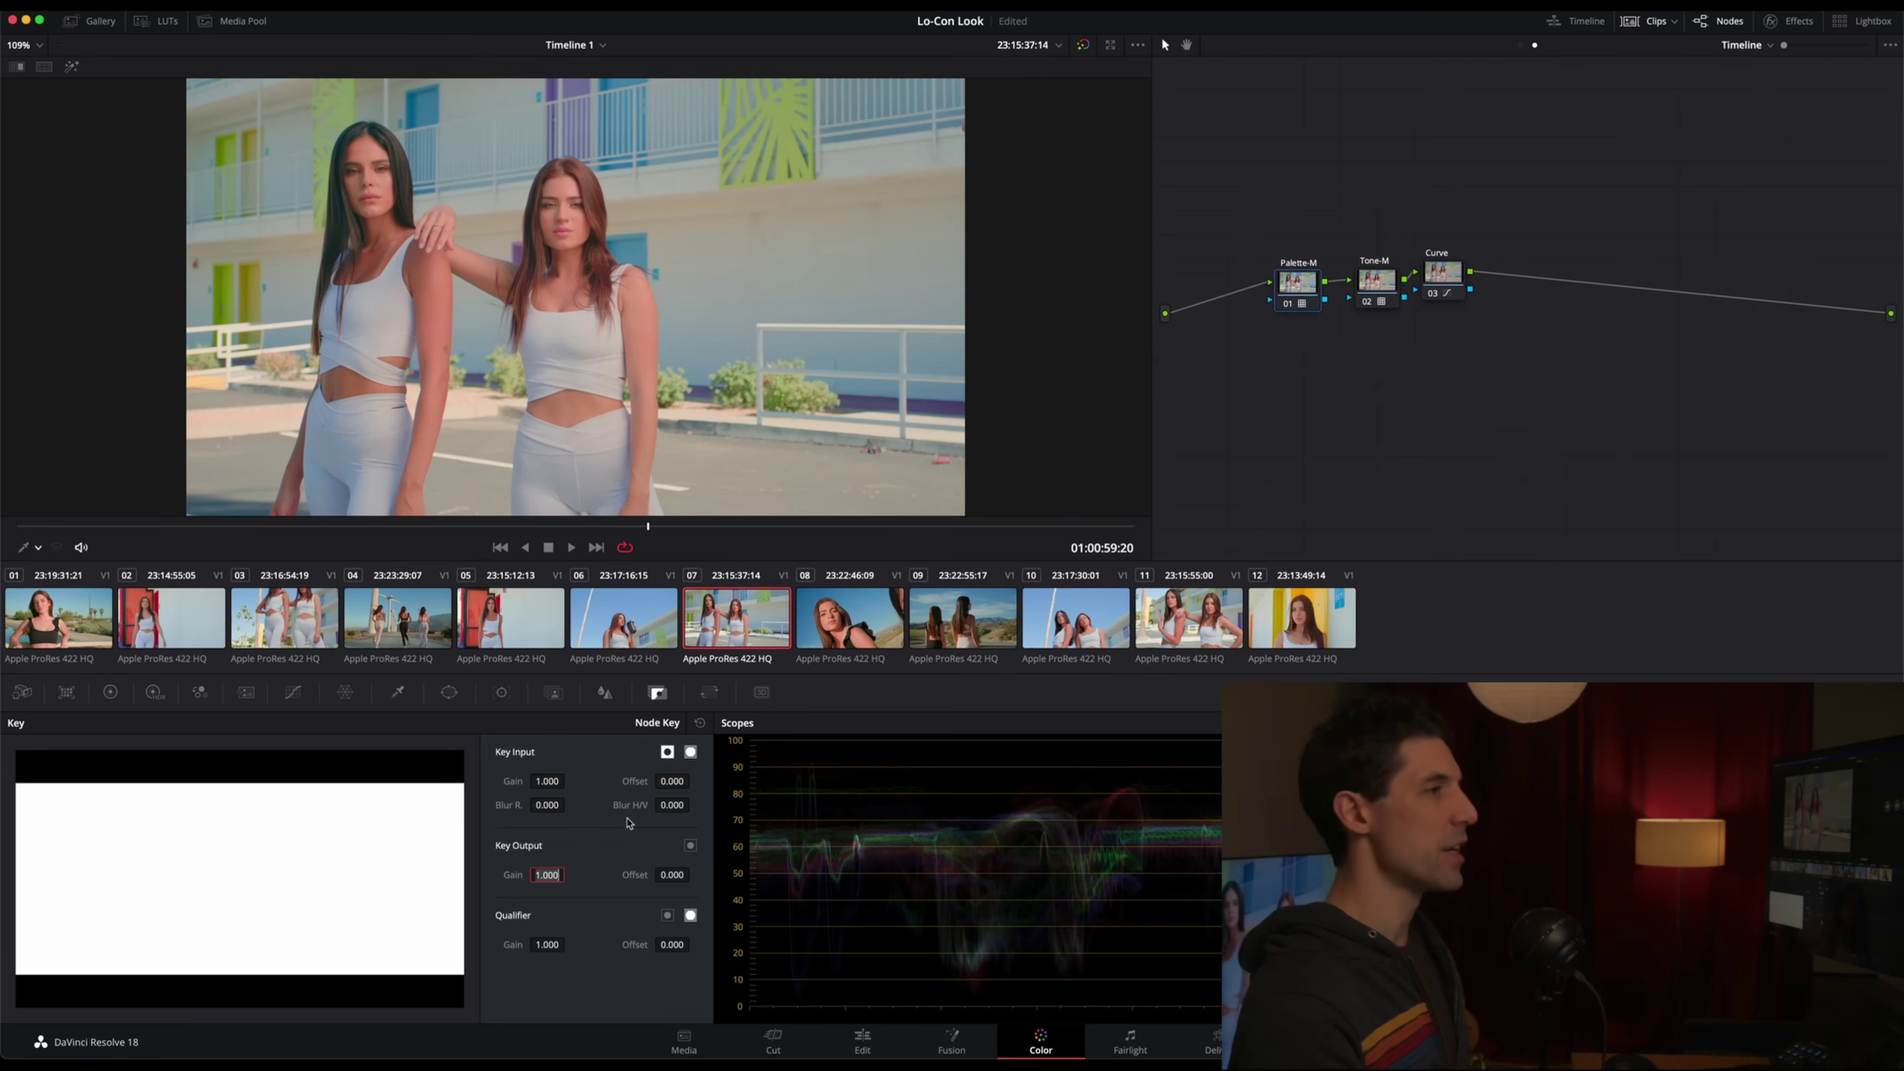
type("0.8")
key("Return")
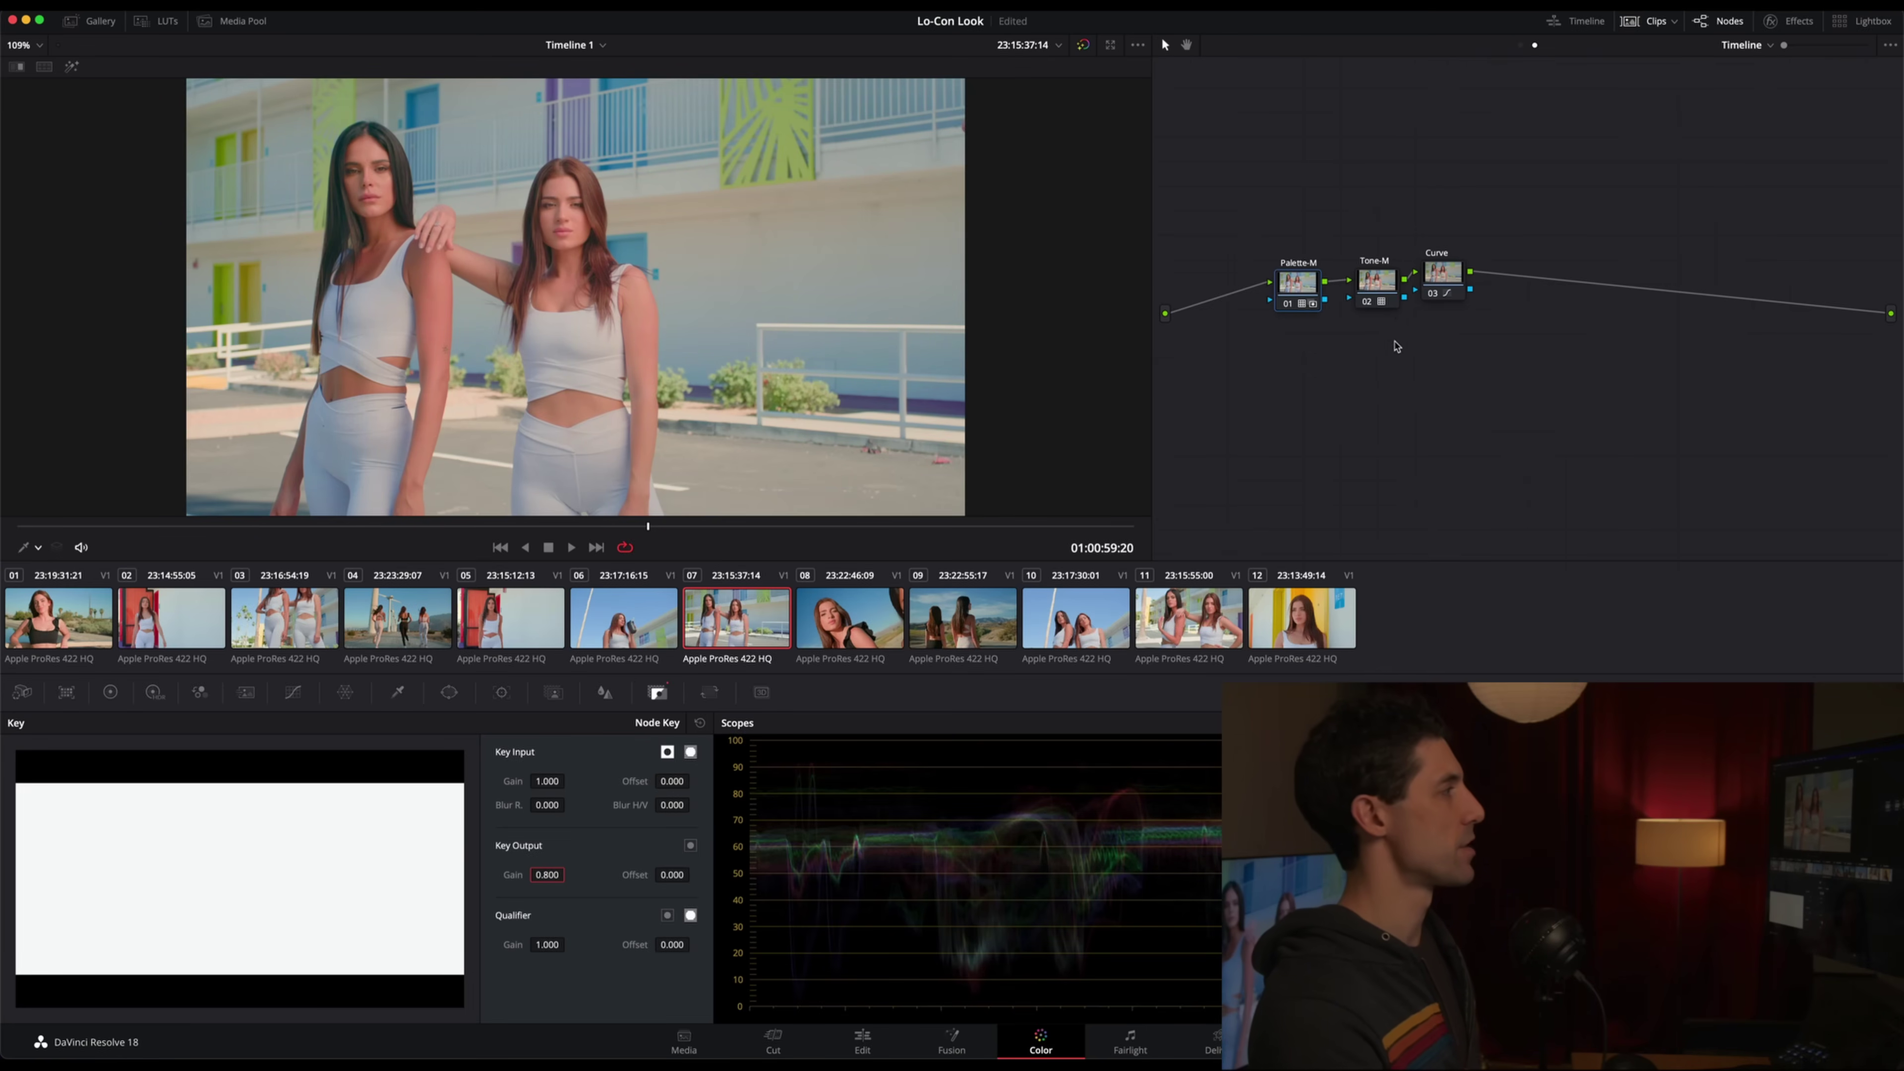
Rearrange the node chain and compare clip 07 with all three look nodes off and on
left_click_drag(1435, 280, 1332, 258)
left_click_drag(1494, 366, 1390, 285)
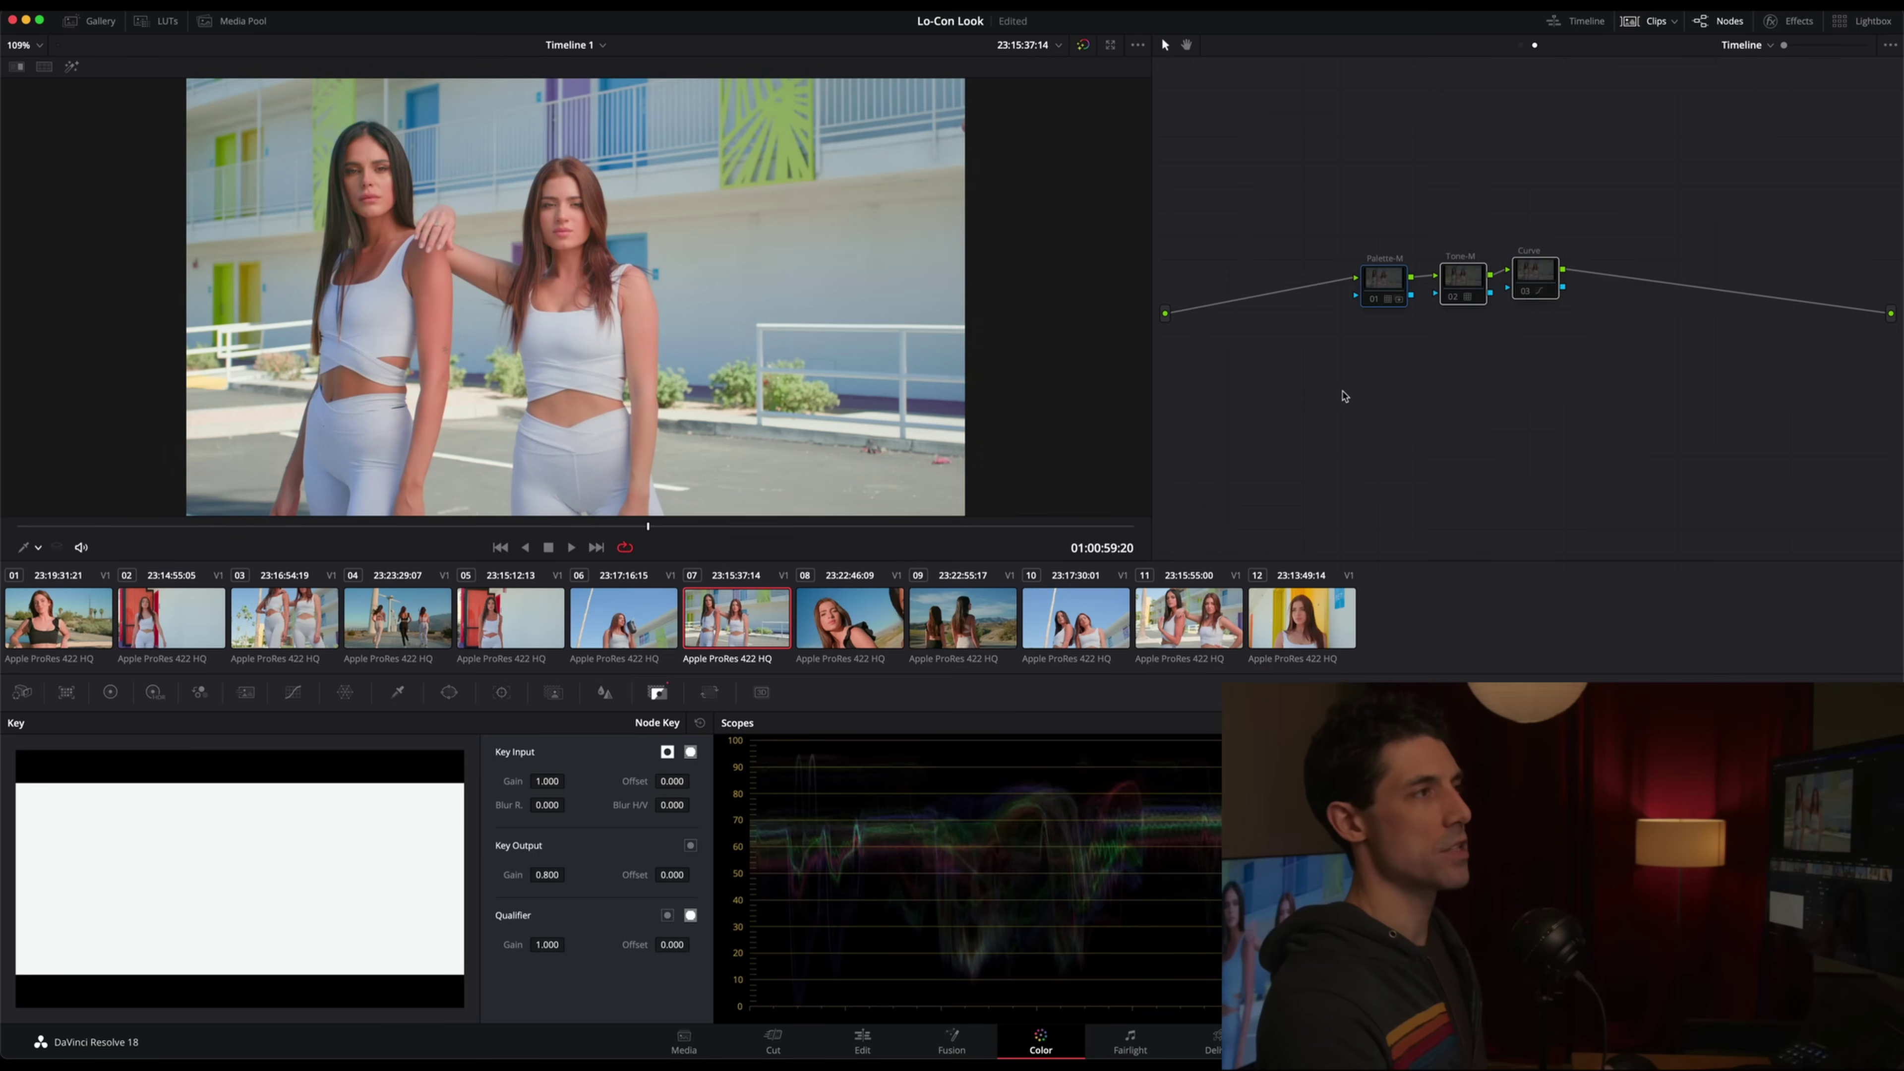
key("super+d")
key("super+d")
key("super+d")
key("super+d")
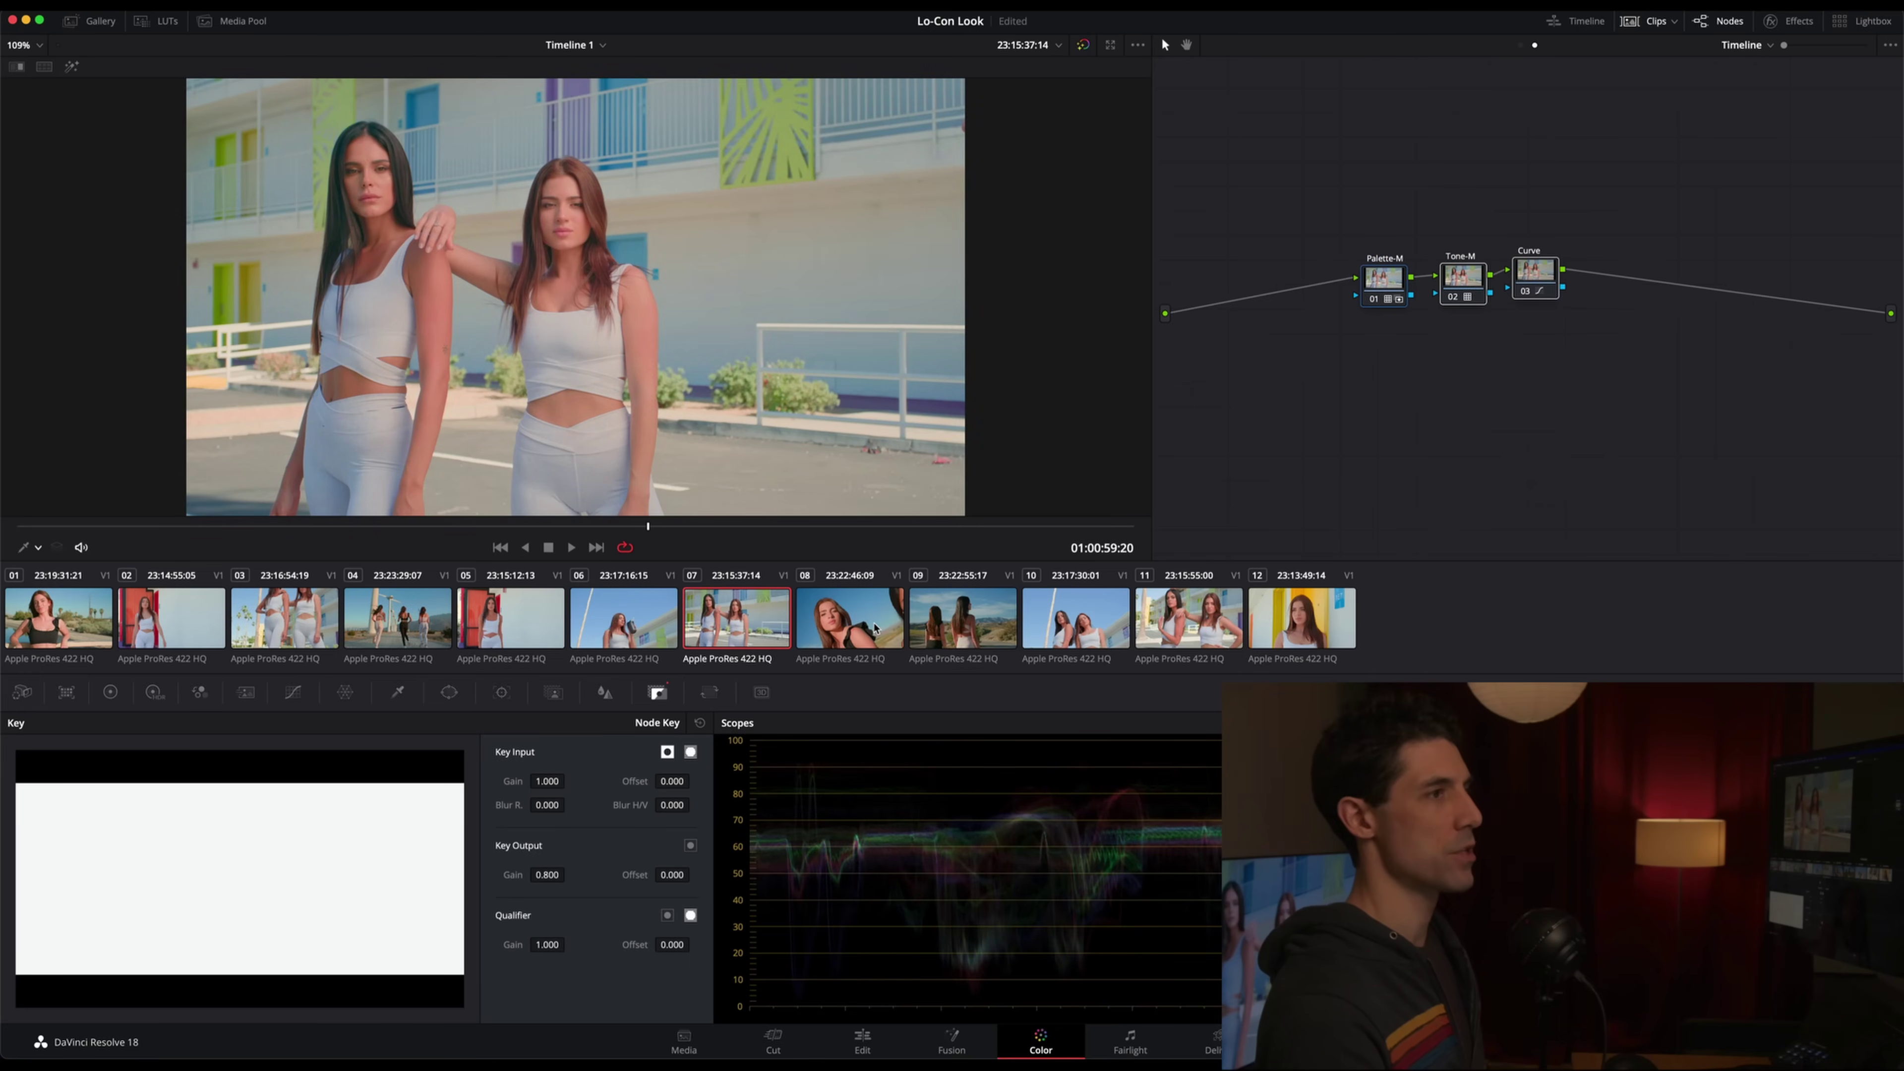
Check the combined look on clips 08 and 09, toggling all three nodes together on clip 09
left_click(875, 629)
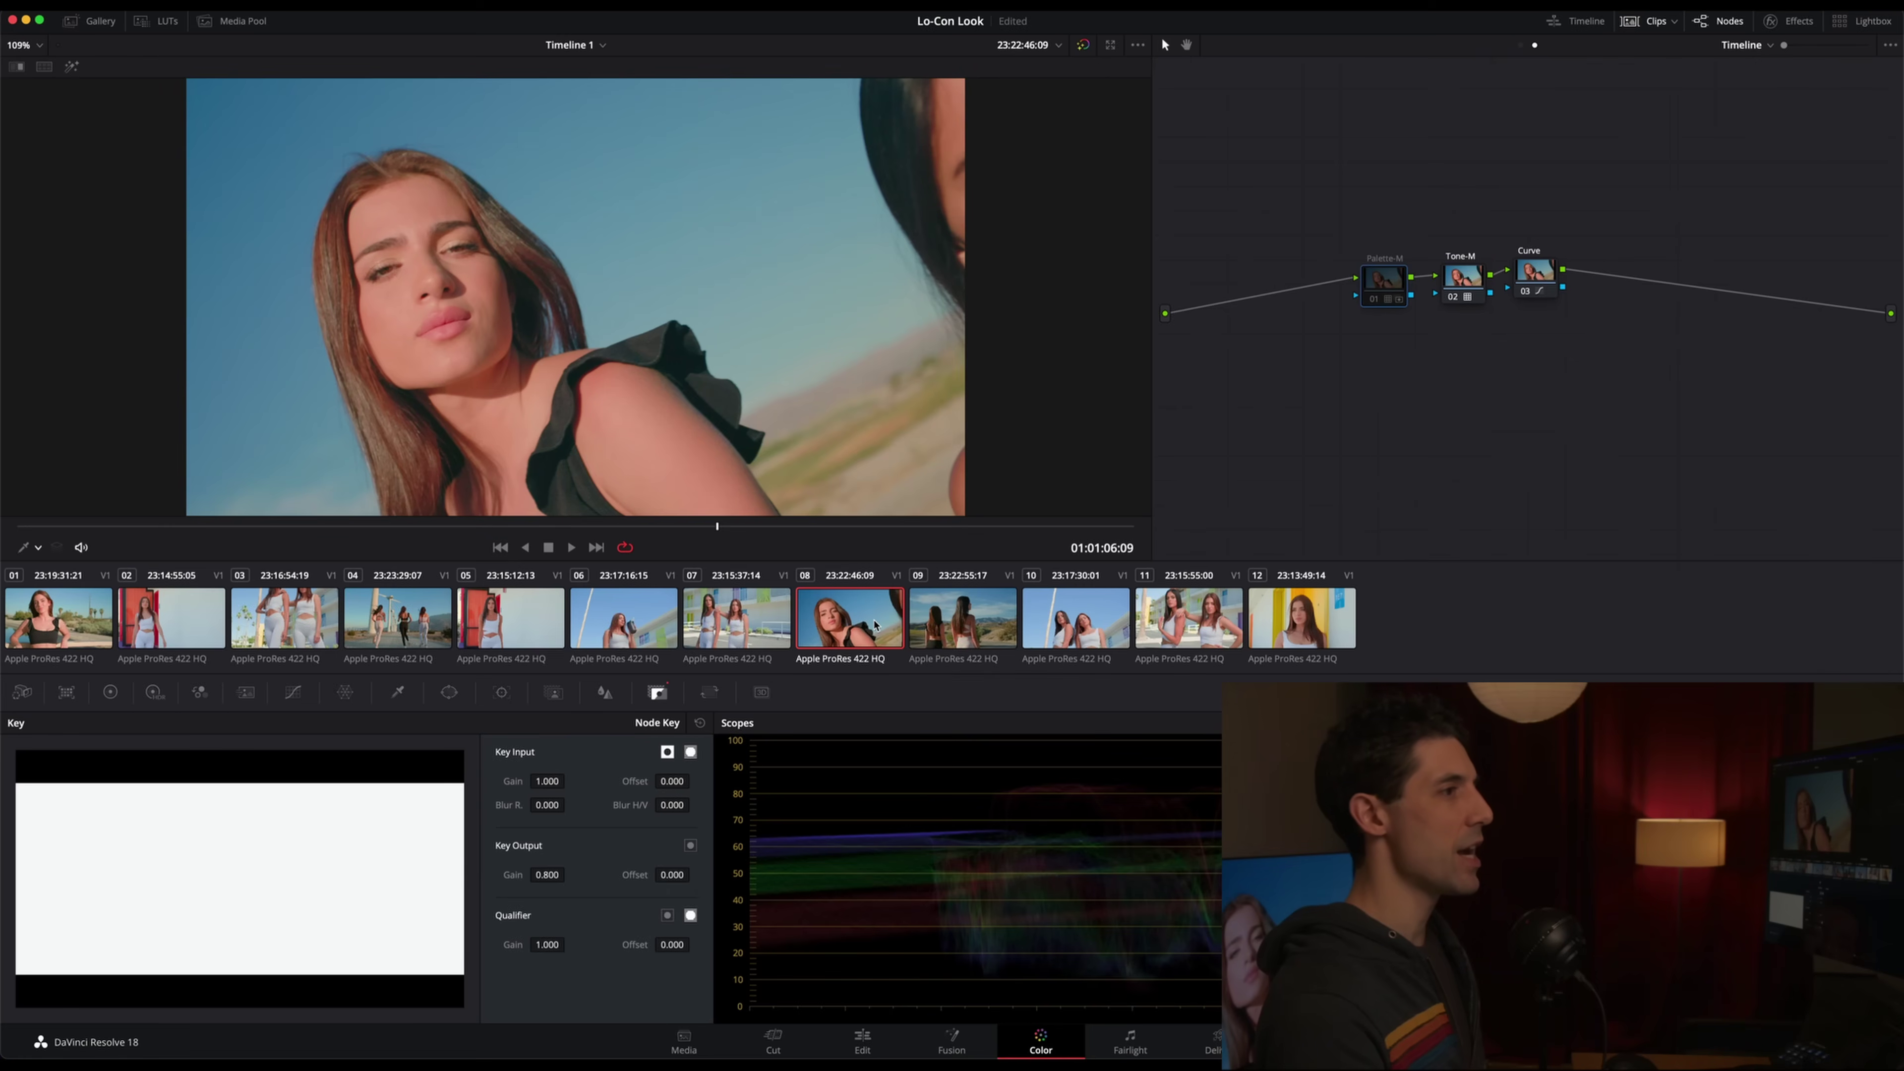
left_click(981, 633)
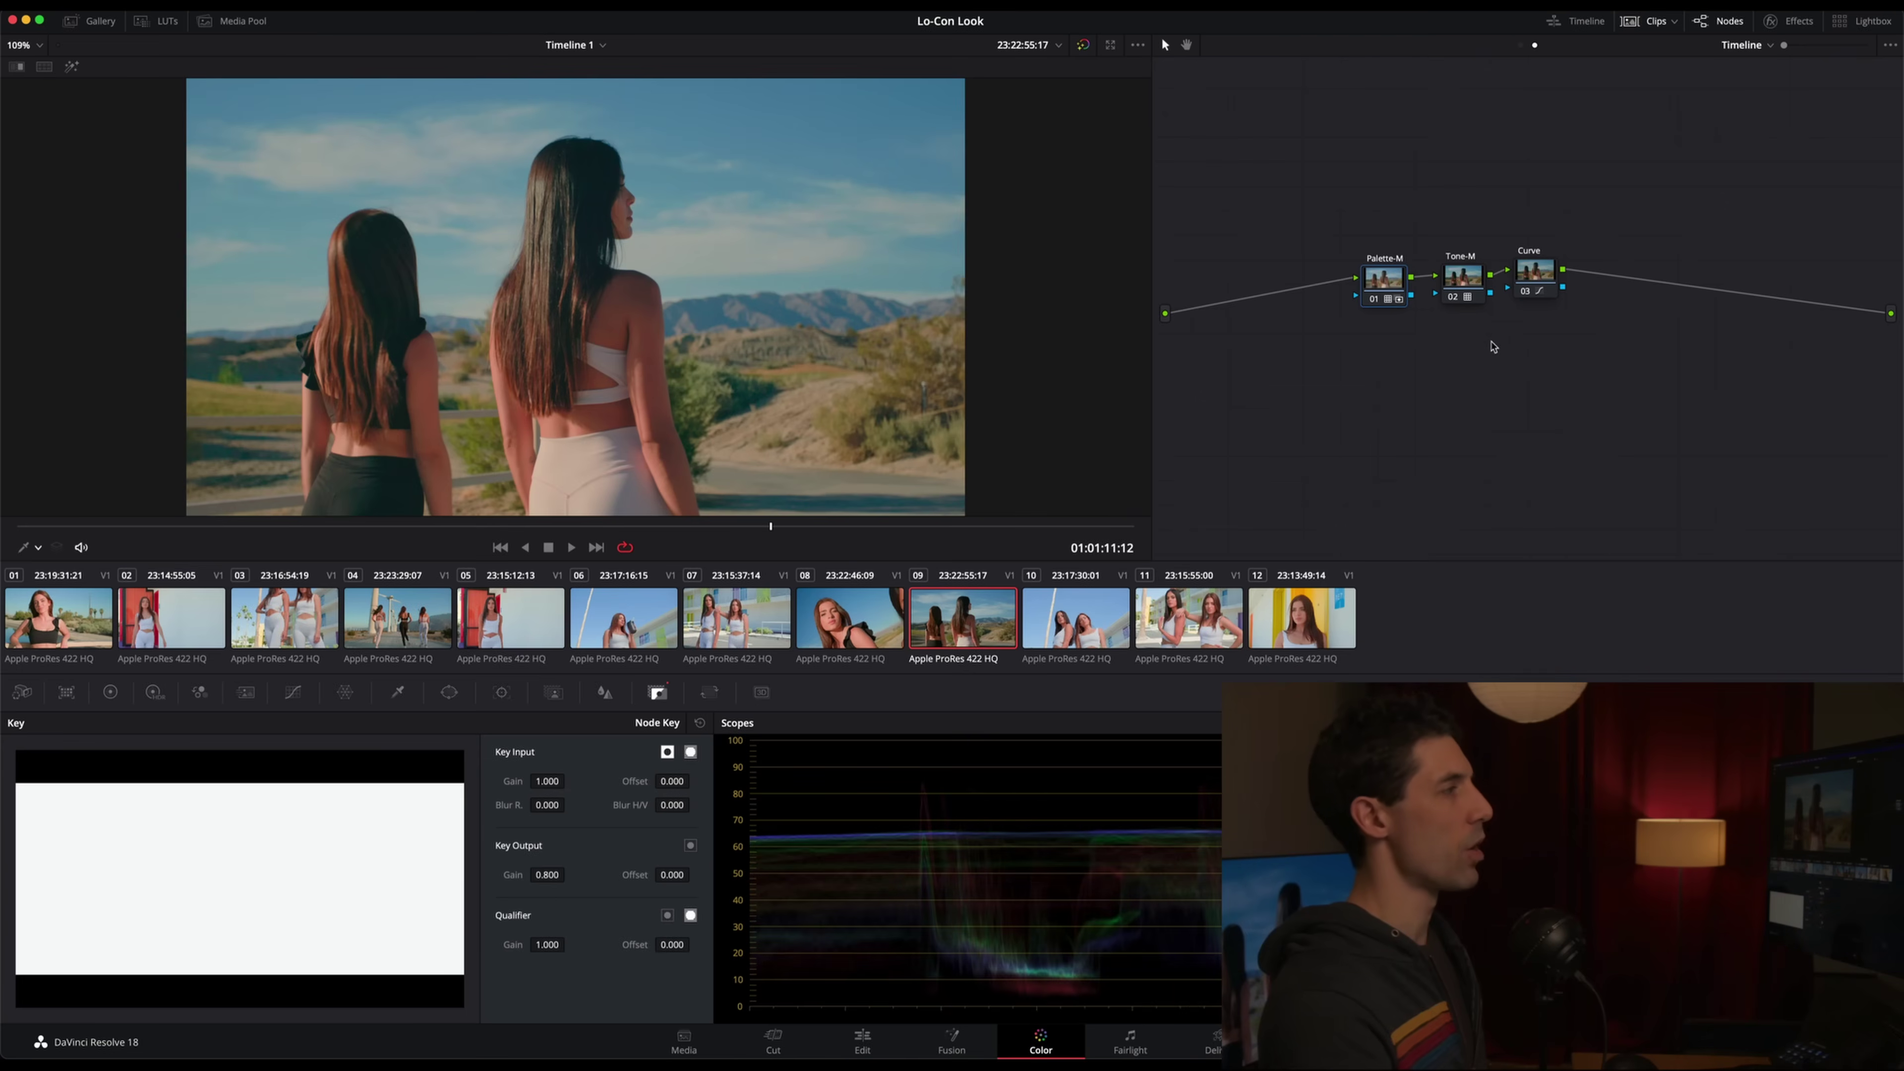
left_click_drag(1590, 349, 1350, 204)
key("super+d")
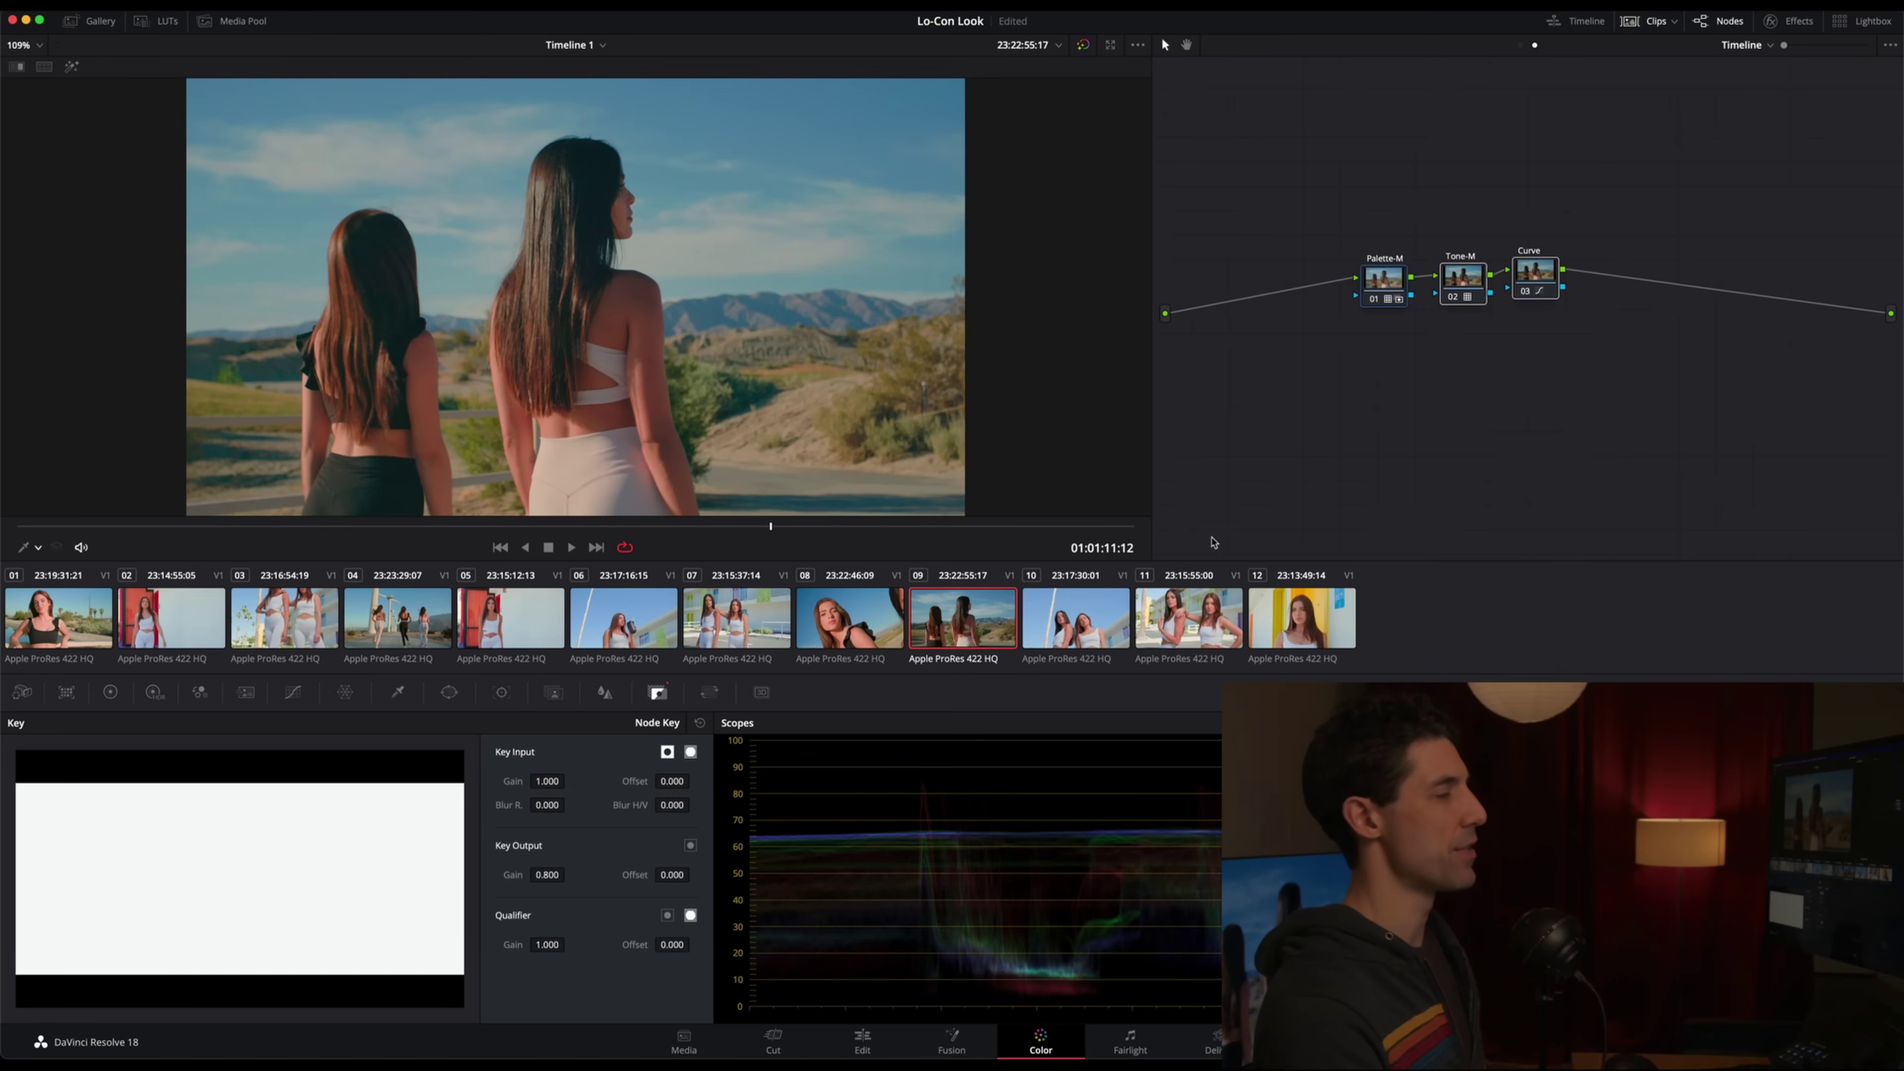
Compare clip 10 with all three look nodes off and on, and toggle the Palette-M node by itself
left_click(1109, 623)
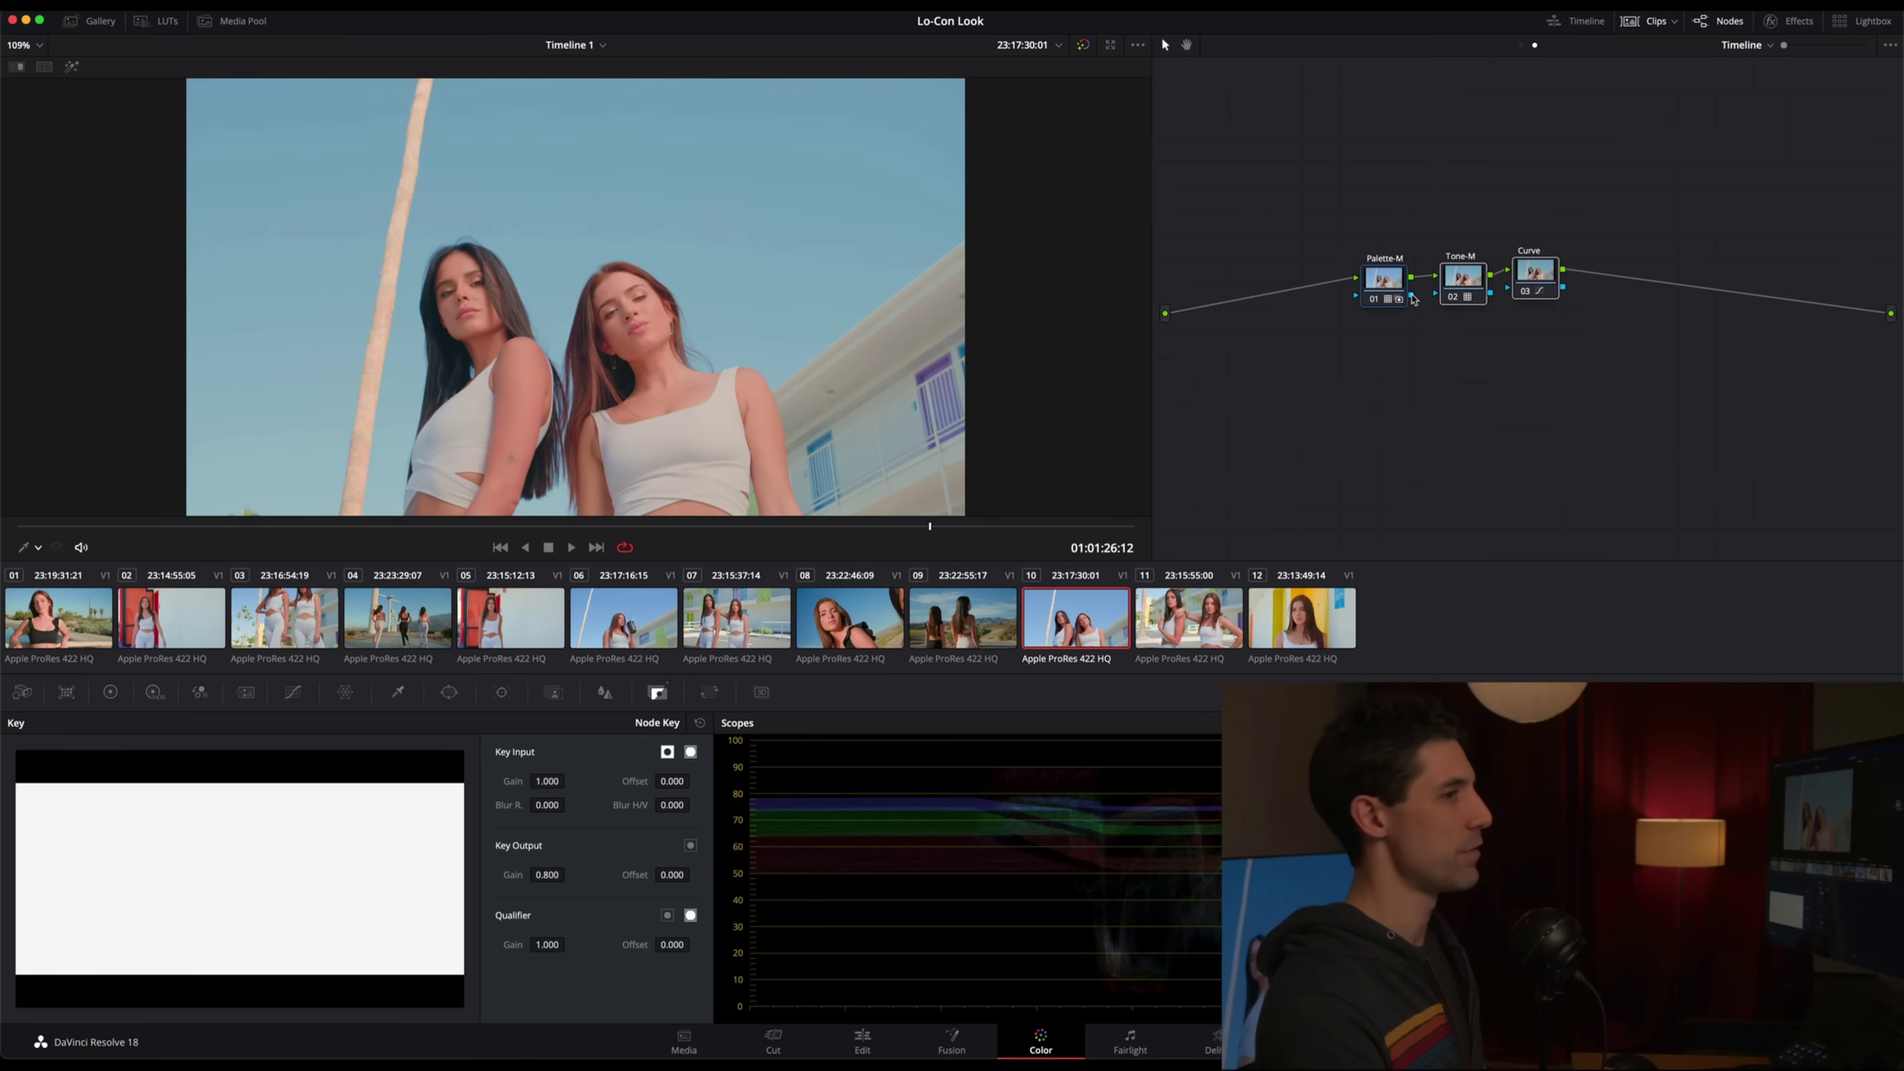
key("super+d")
key("super+d")
key("ctrl+d")
key("ctrl+d")
key("ctrl+d")
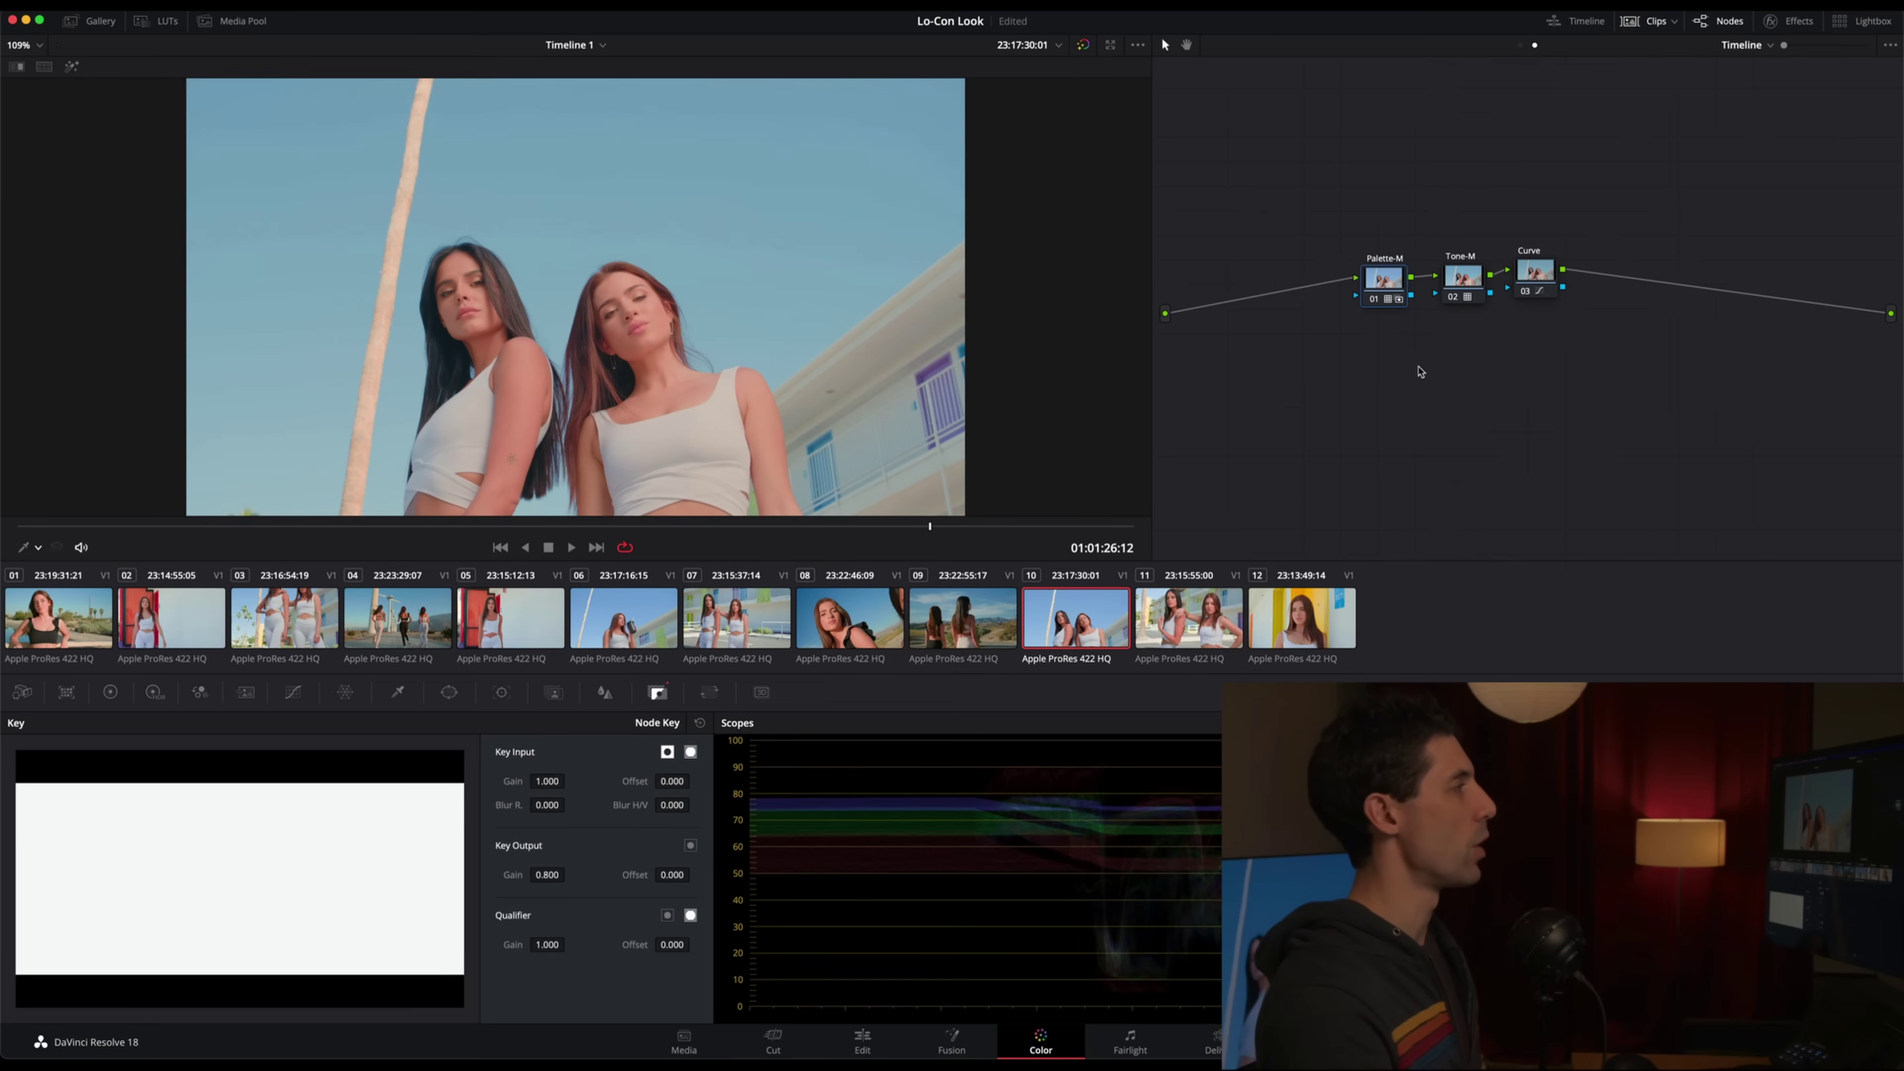
Check the combined look on clip 11, comparing the image with all three look nodes off and on
left_click_drag(1368, 285, 1362, 280)
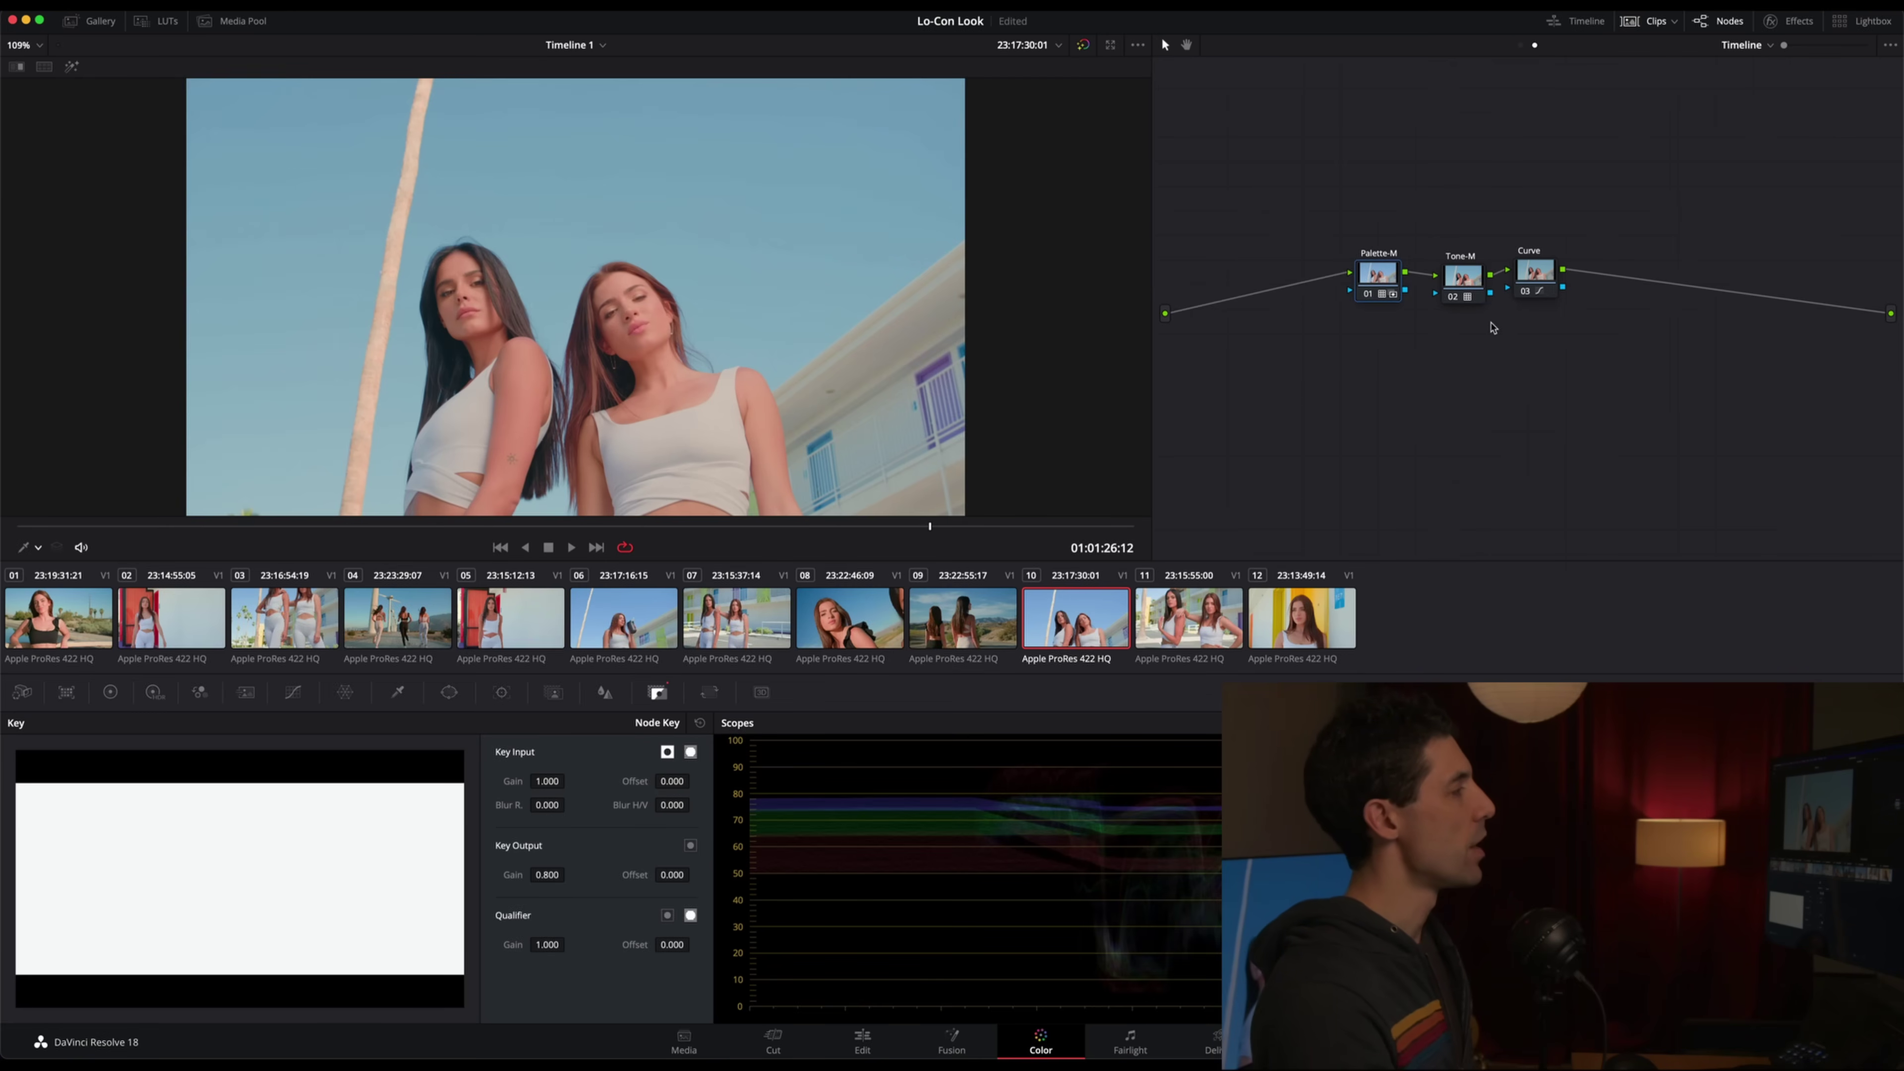
left_click(1198, 622)
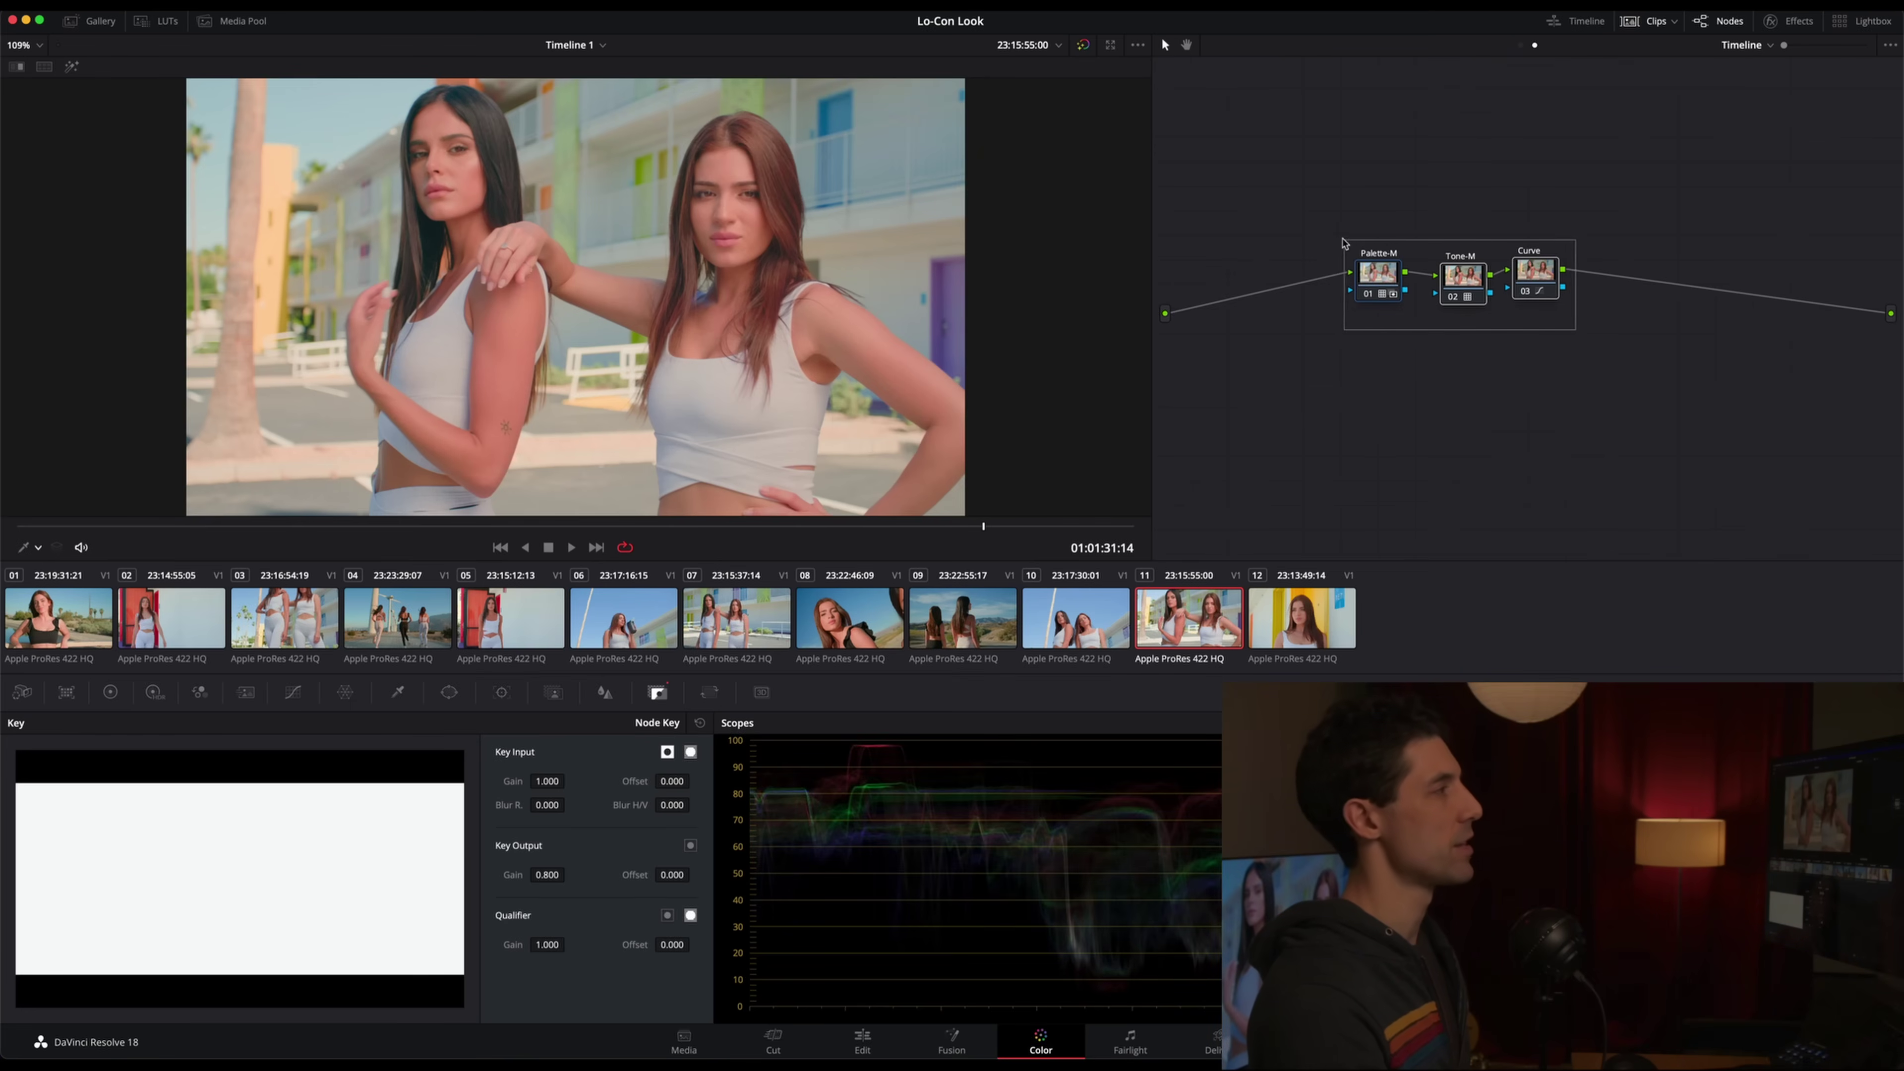
key("alt+d")
key("alt+d")
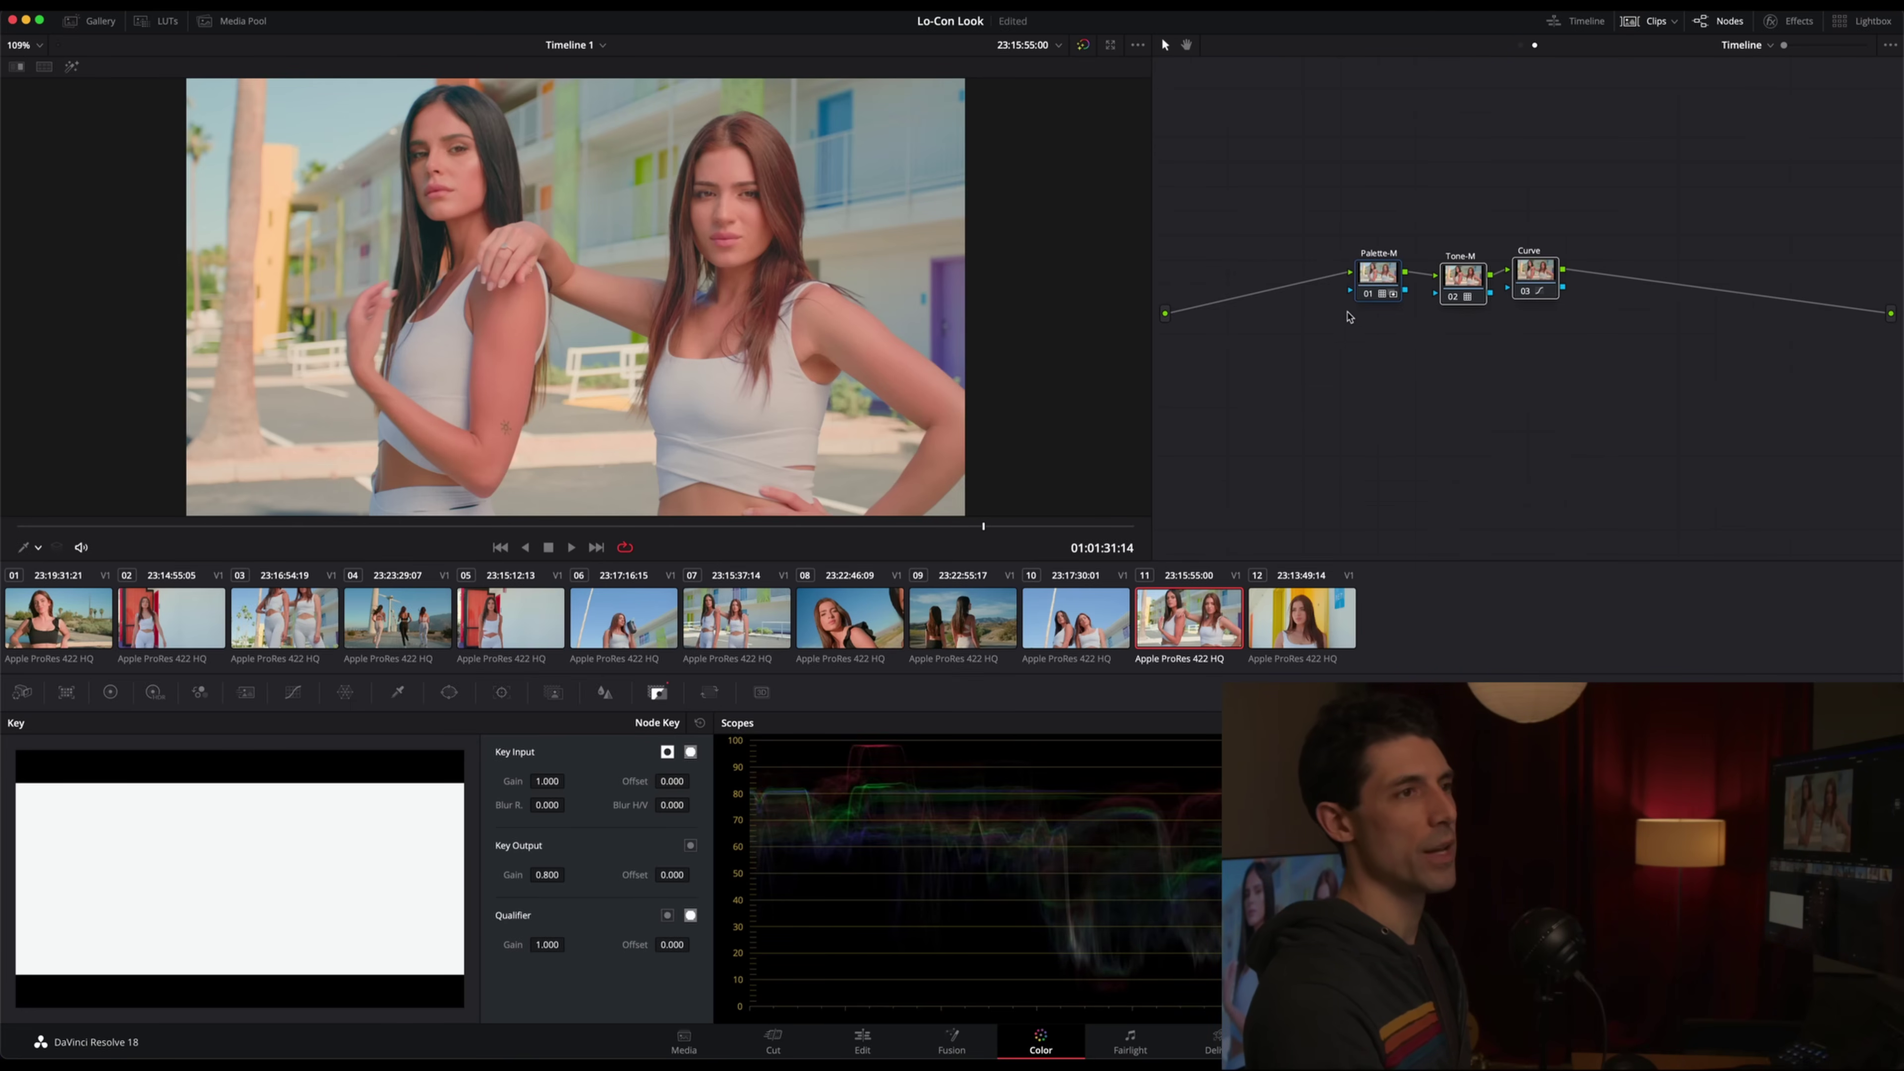
key("alt+d")
key("alt+d")
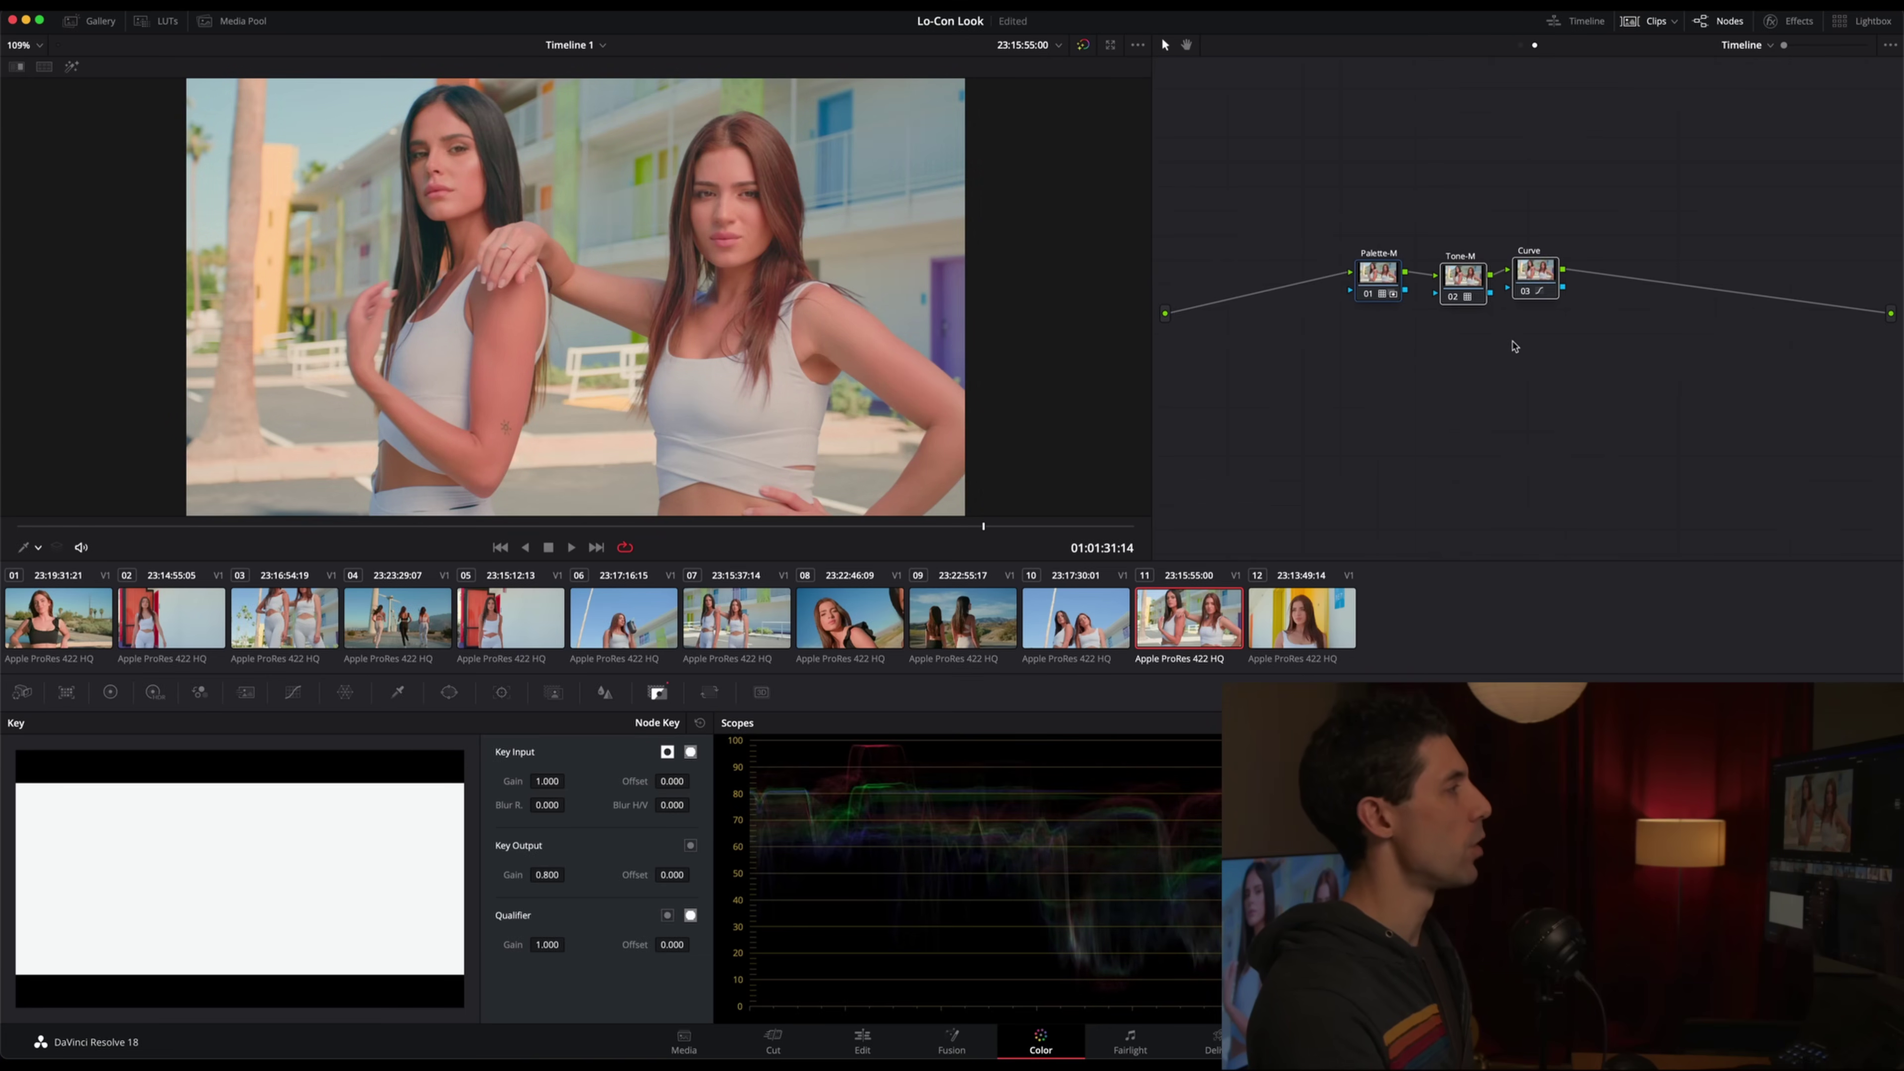
Return to clip 01, switch the node graph to clip level and go through the EXPOSURE, RATIO and BAL nodes
left_click(89, 617)
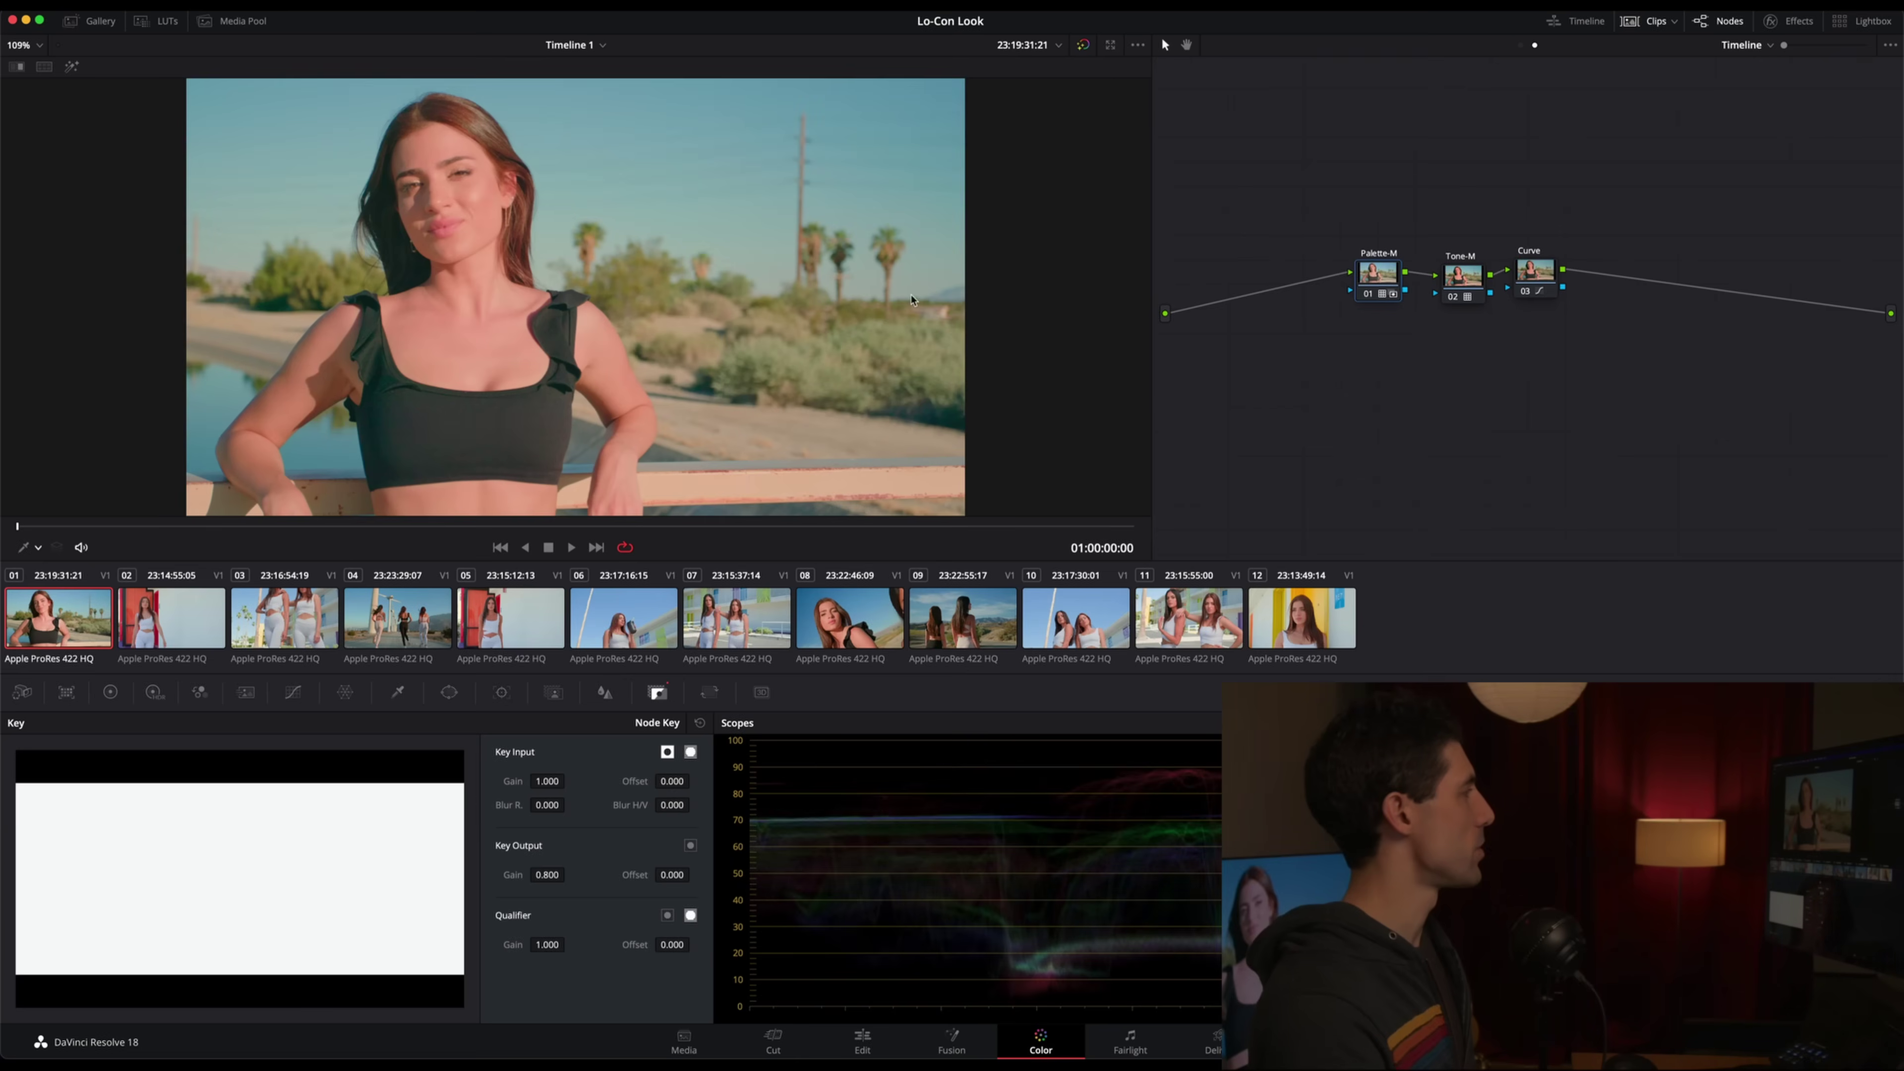
left_click(1520, 45)
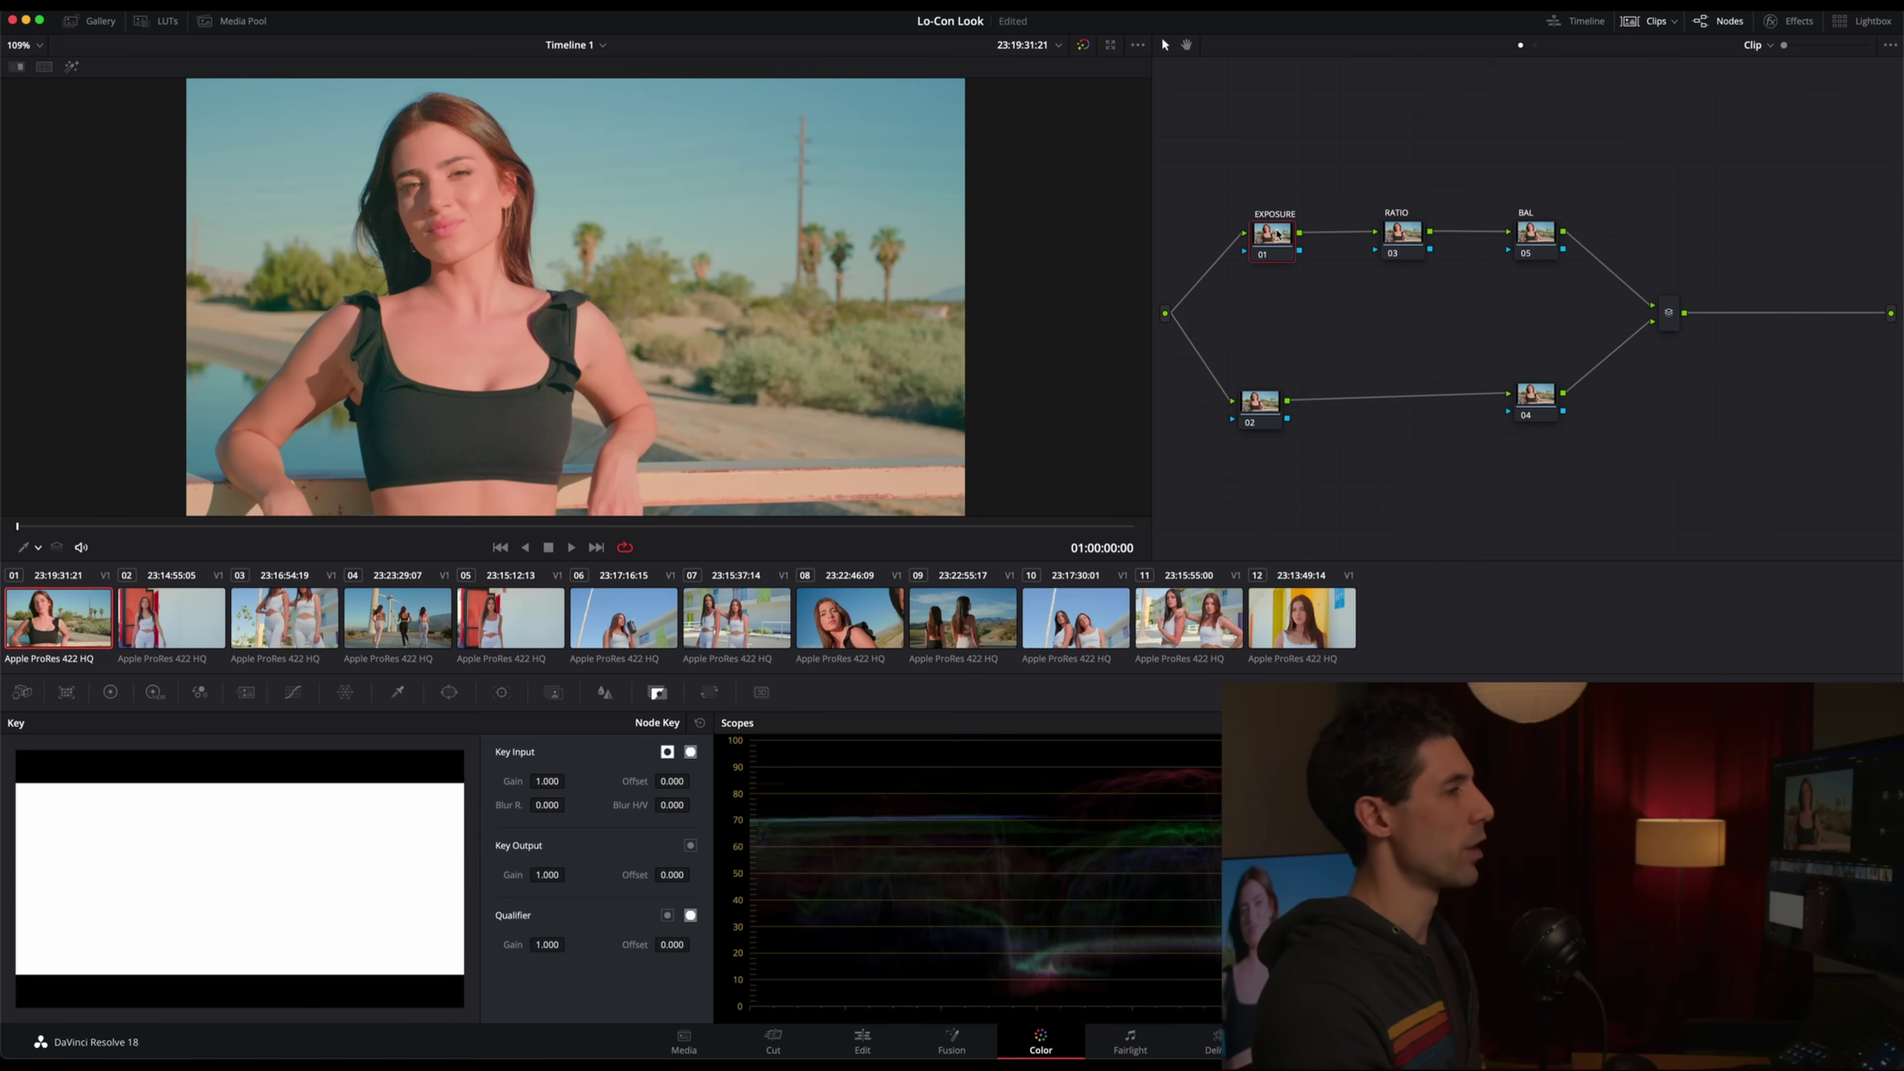
left_click_drag(1274, 240, 1274, 239)
left_click_drag(1408, 234, 1410, 233)
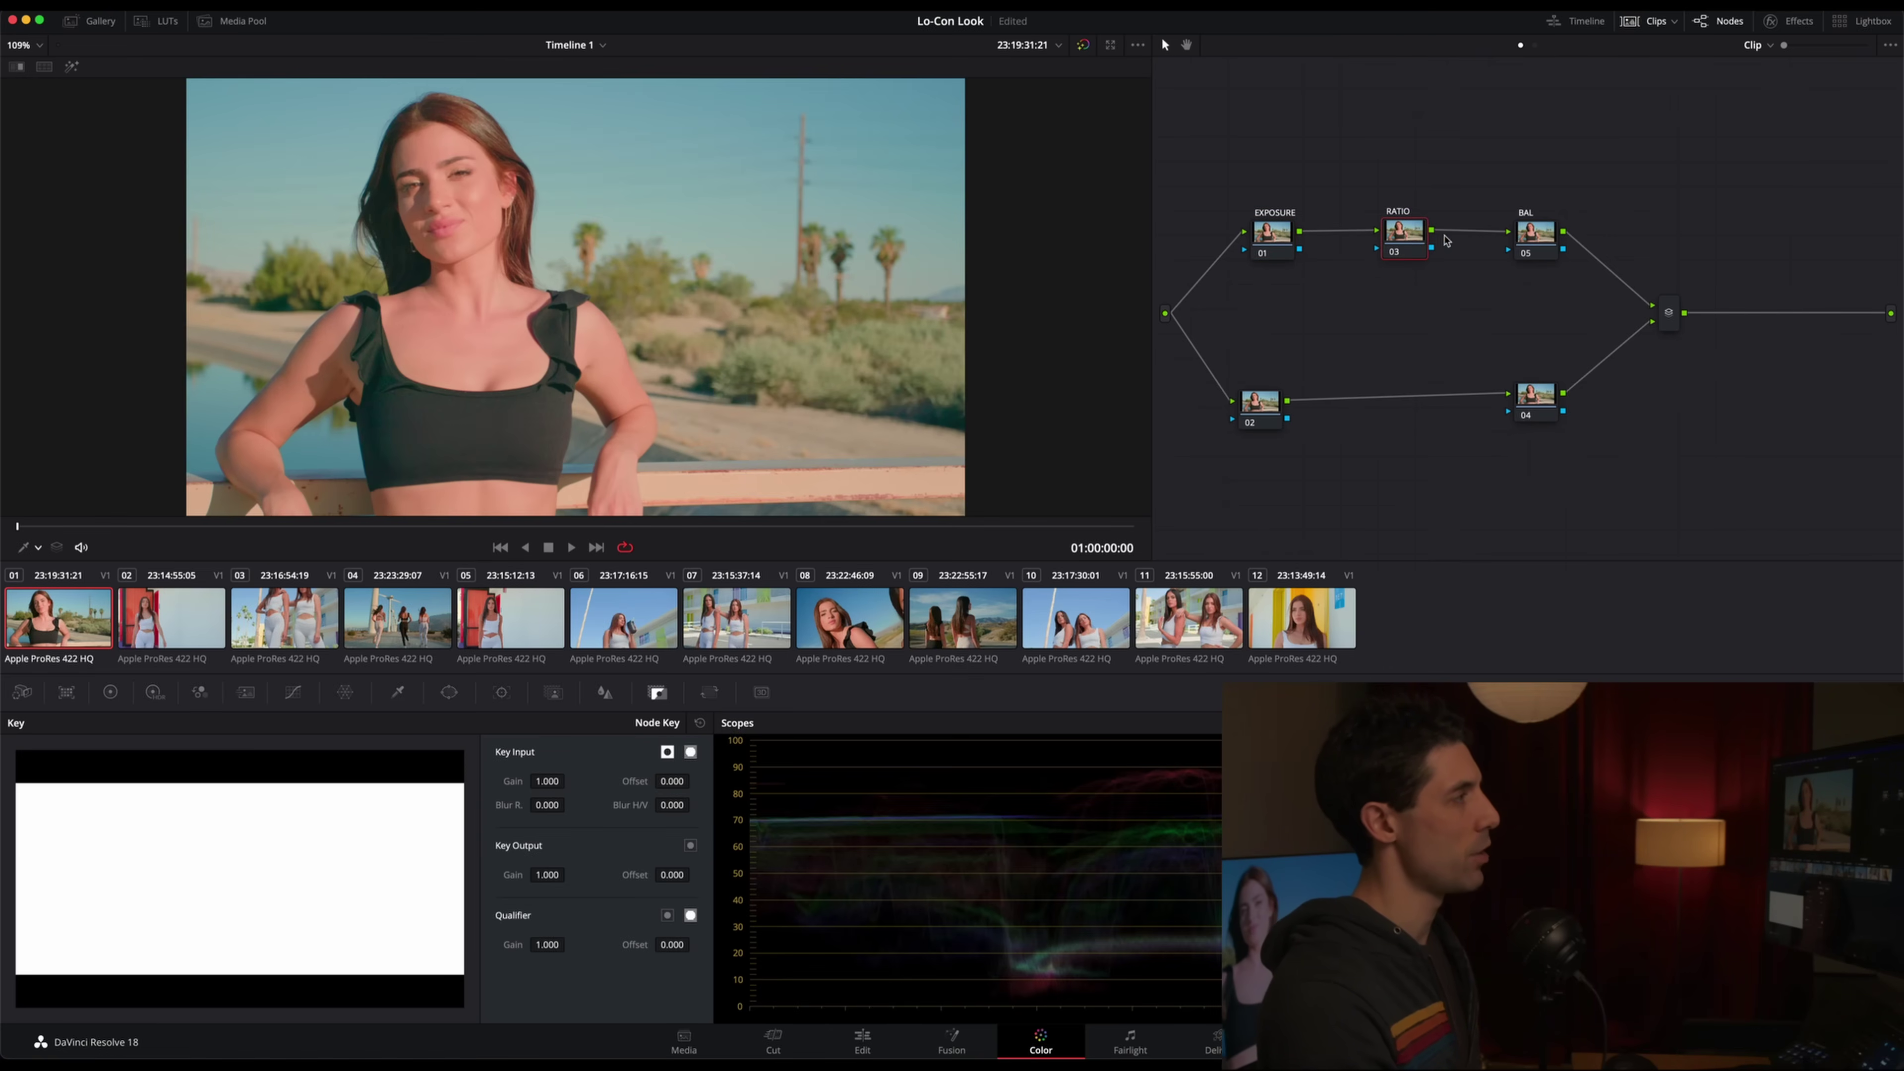
left_click_drag(1538, 239, 1535, 237)
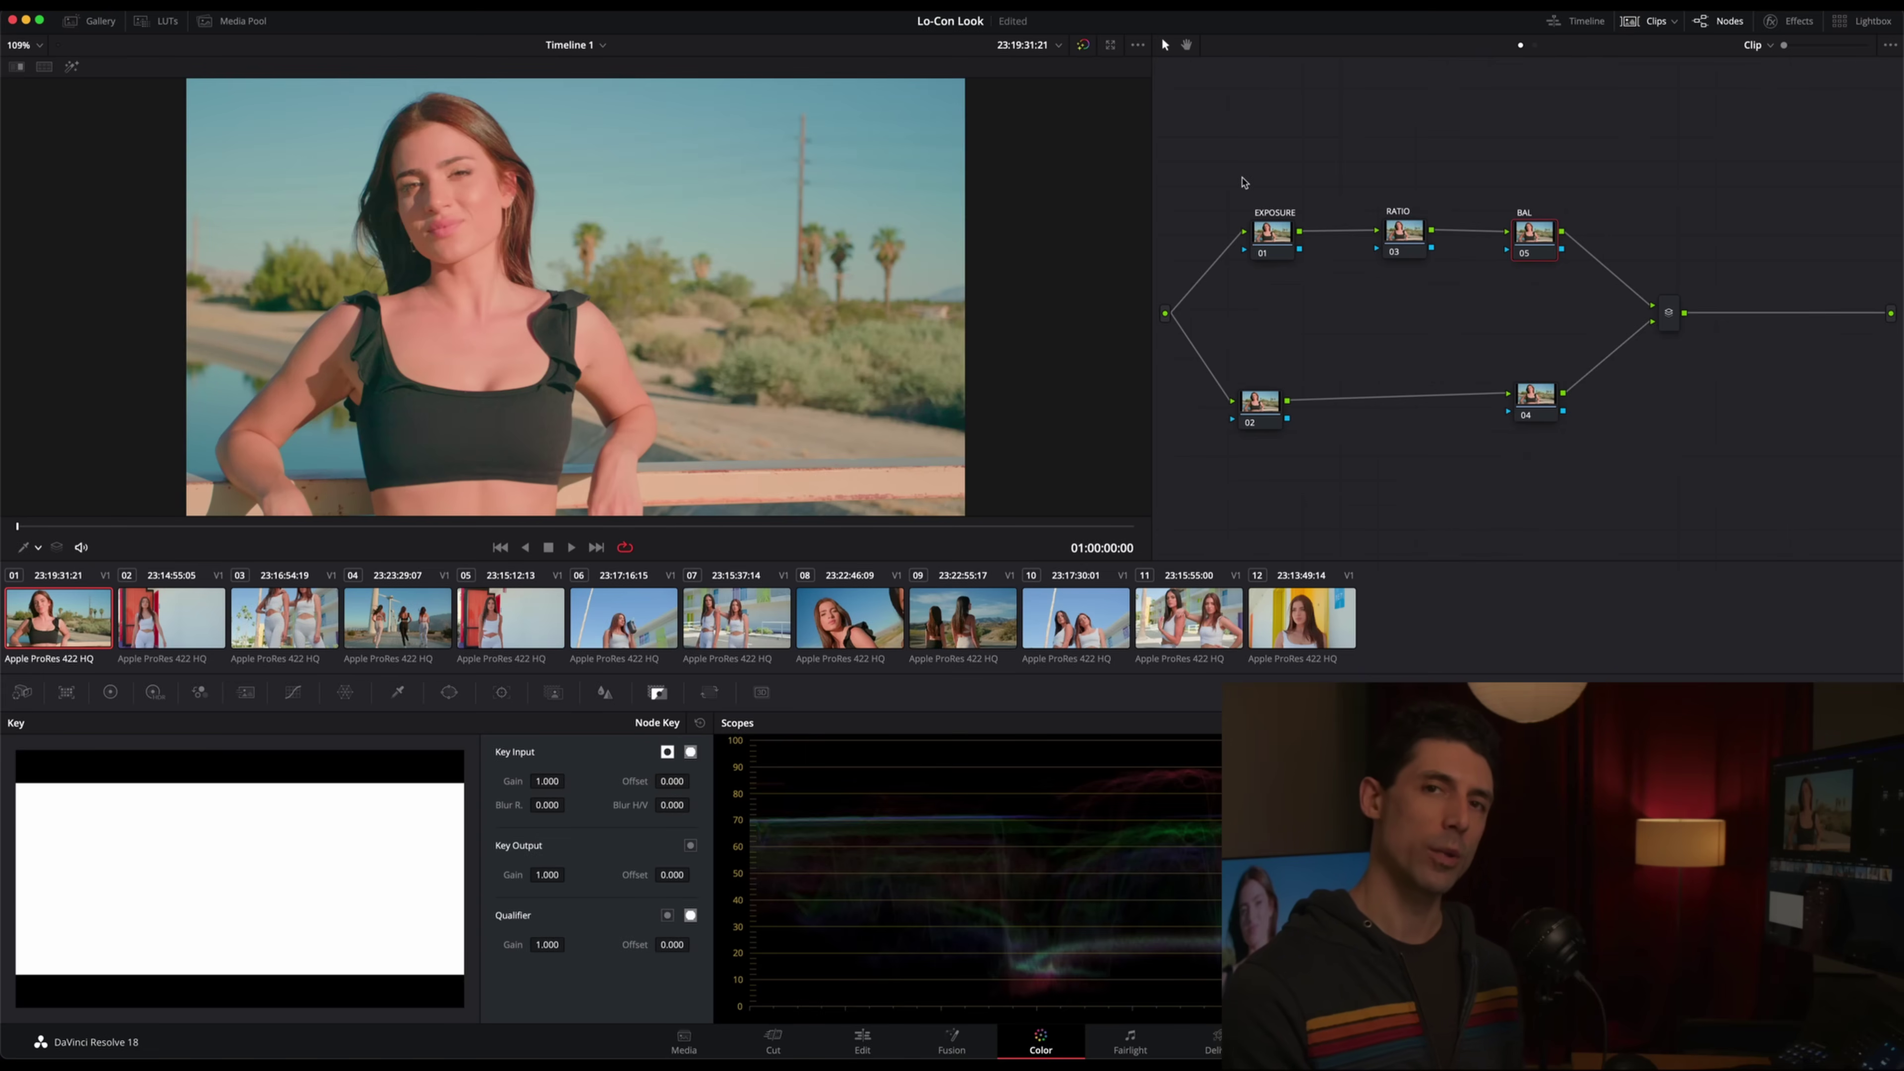
Darken clip 01 on its EXPOSURE node by setting gamma to -0.03 and lift to 0.01, checking before and after
left_click(1276, 237)
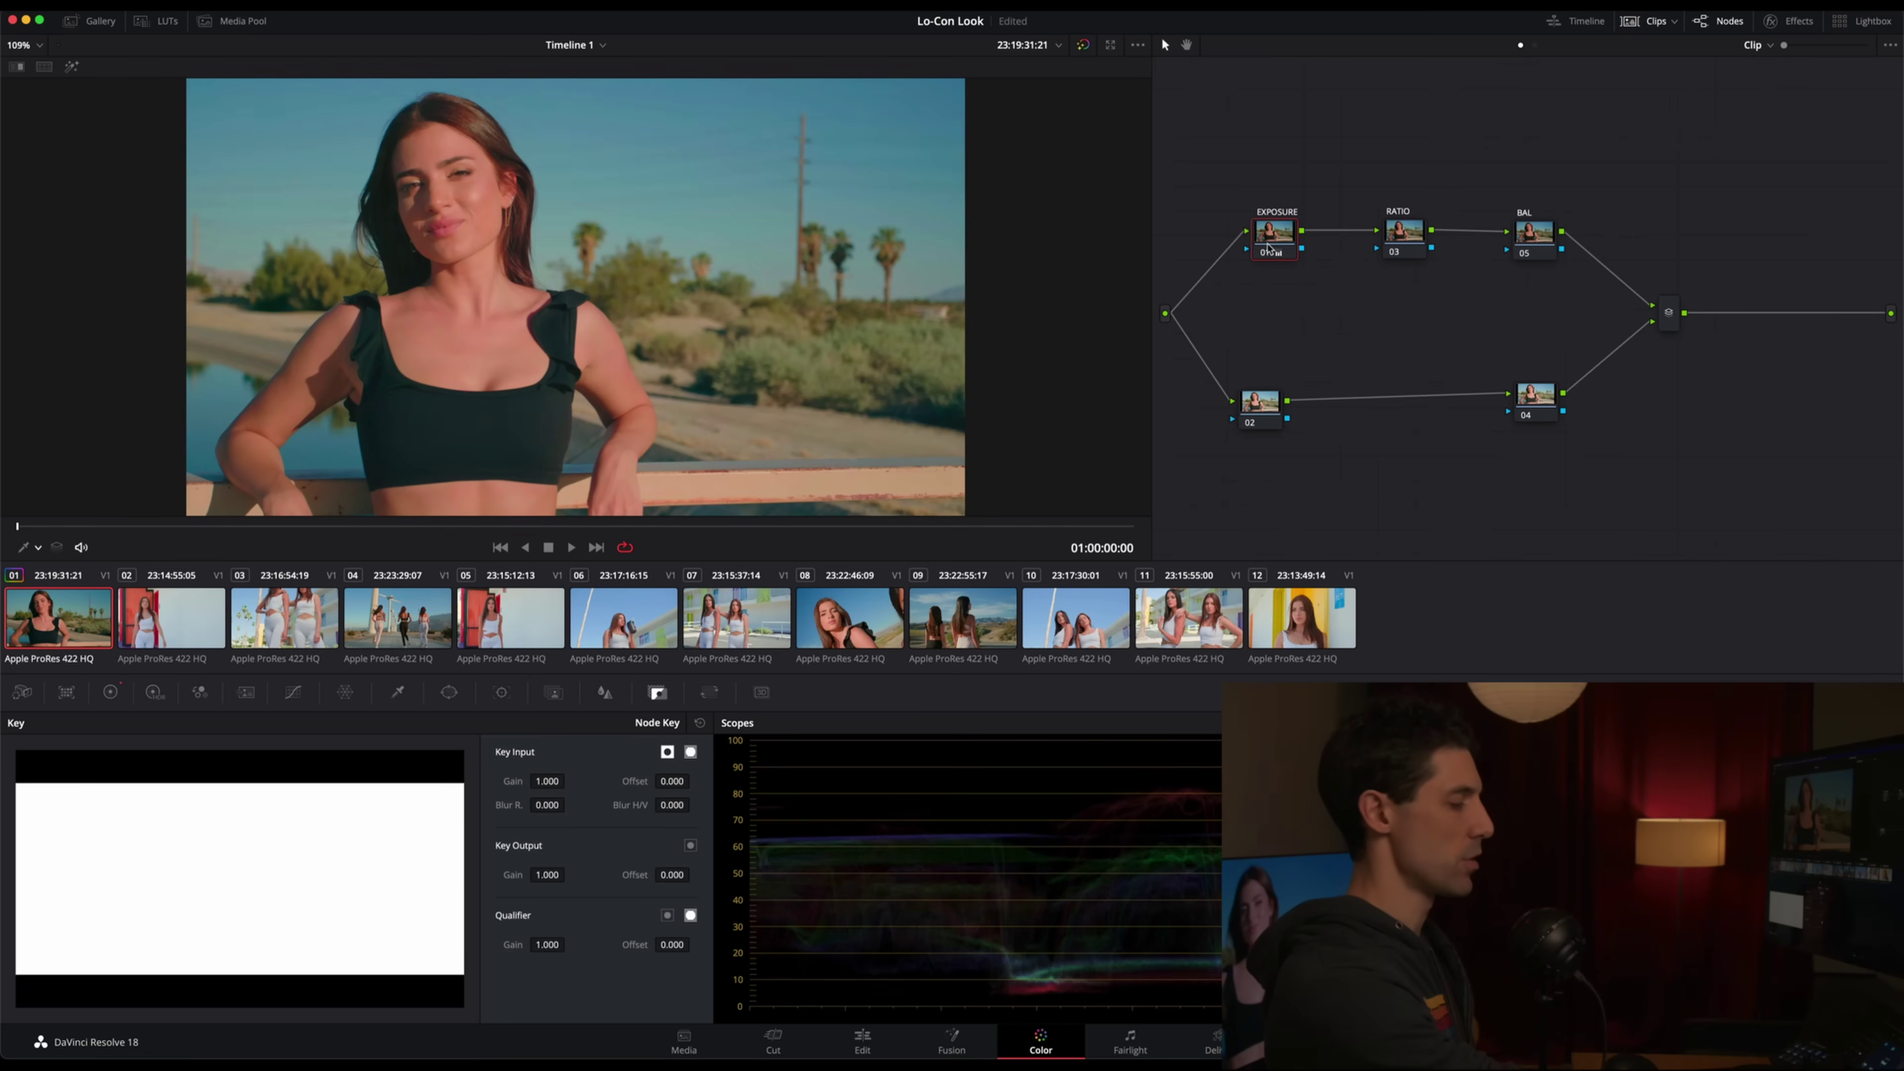
key("shift+Home")
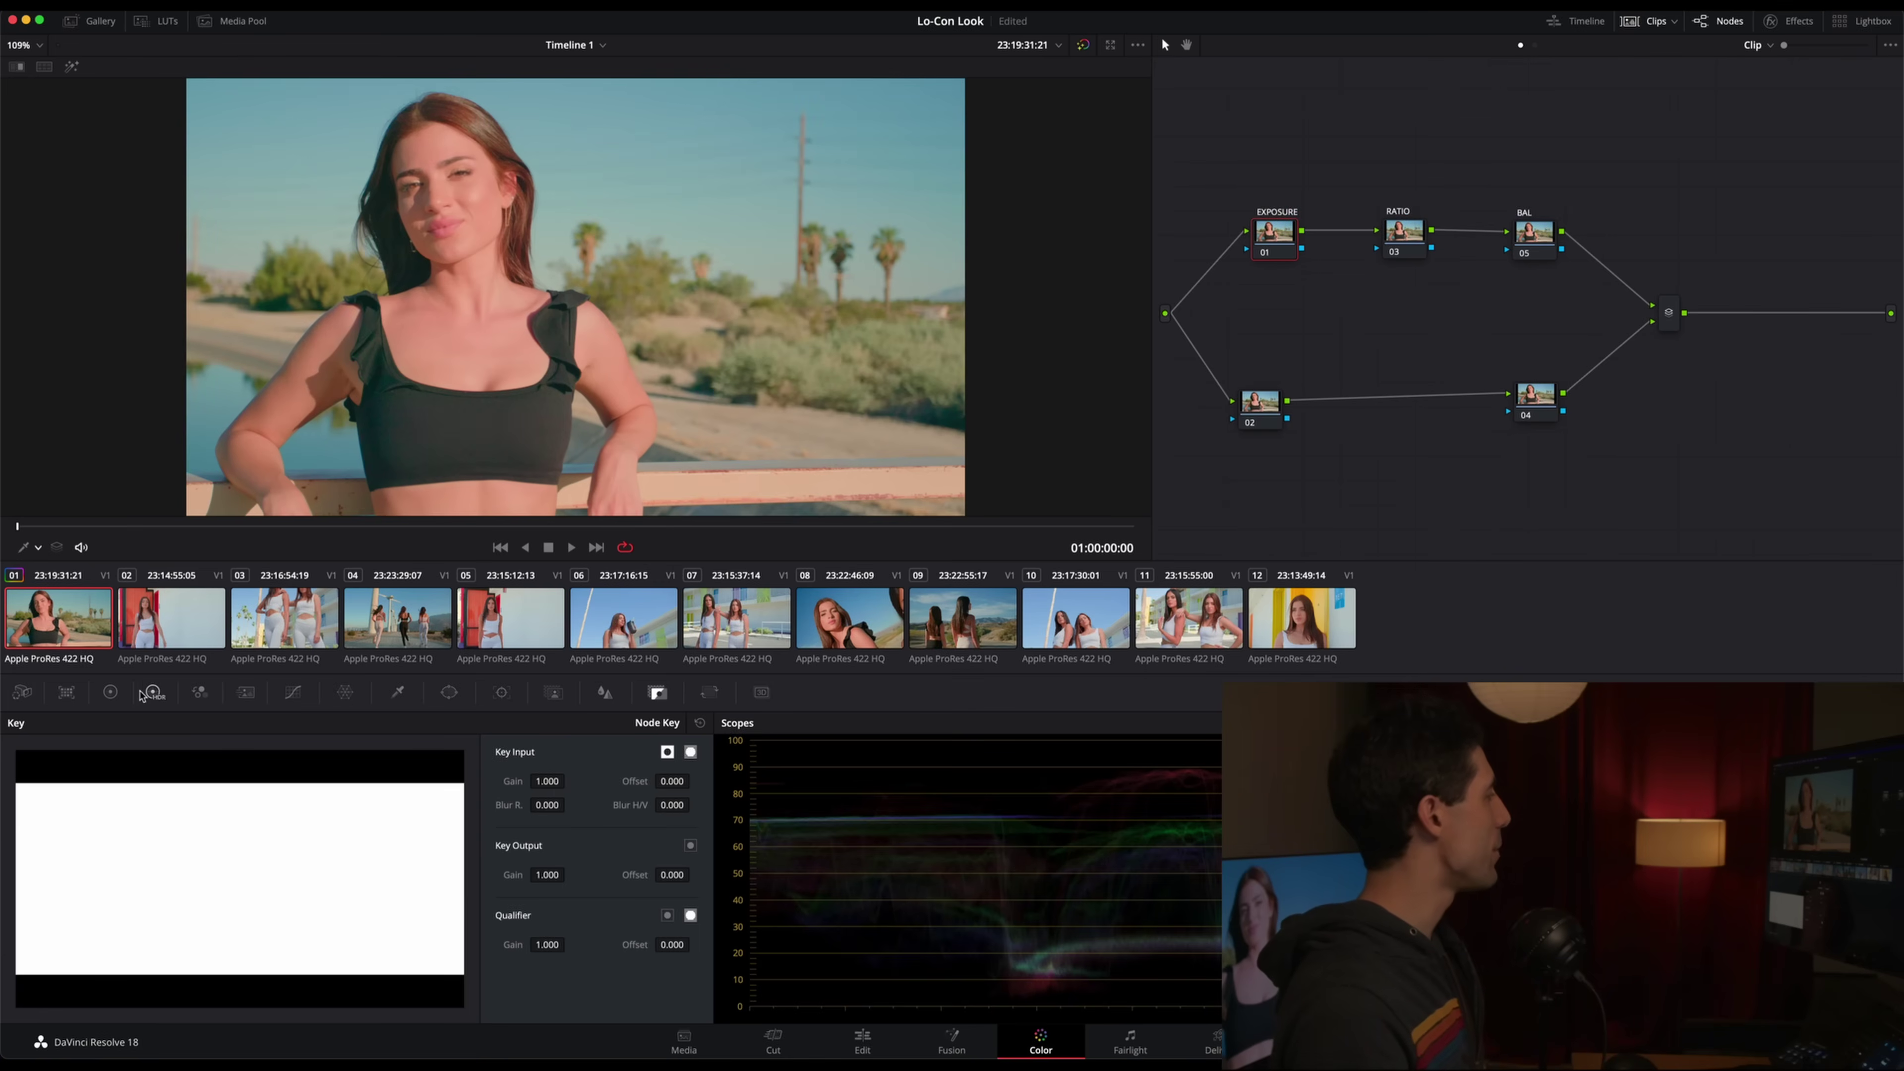
left_click(110, 691)
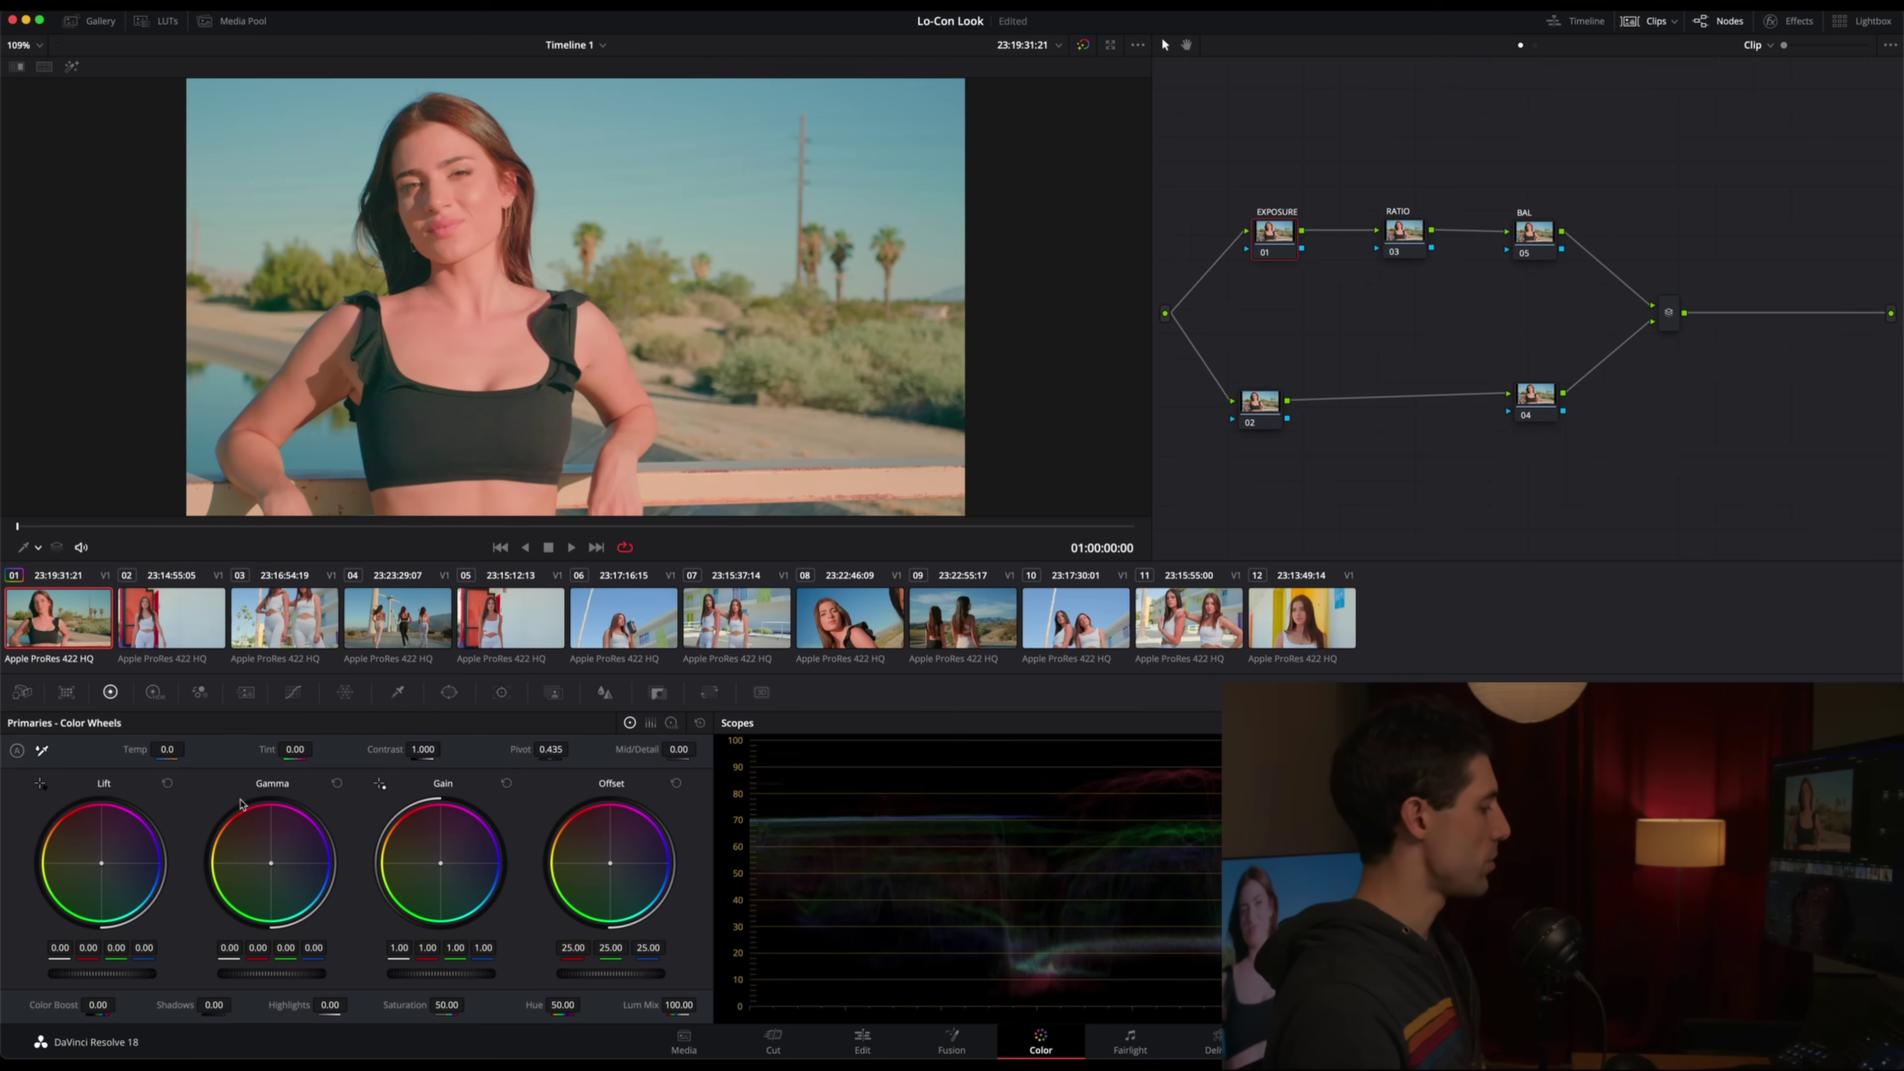
scroll(240, 799, "down", 1)
scroll(240, 800, "down", 1)
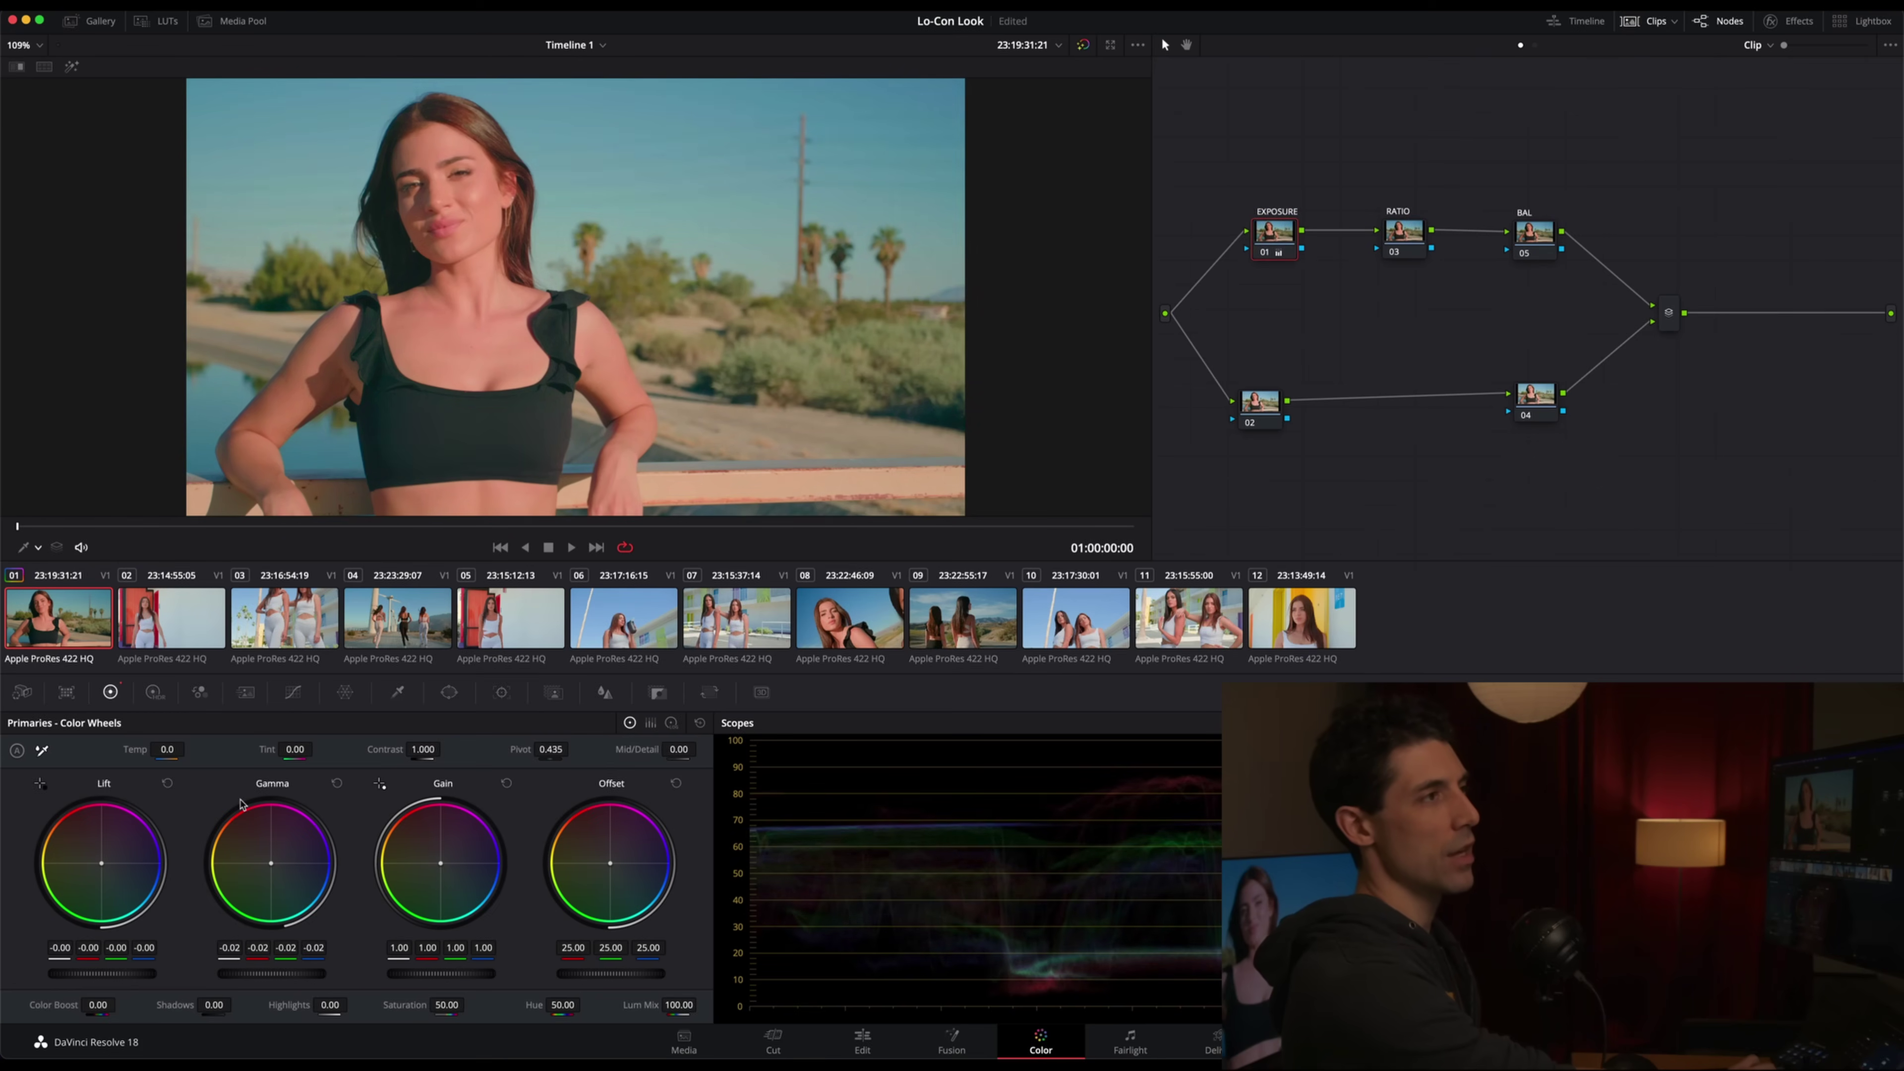
key("super+d")
key("super+d")
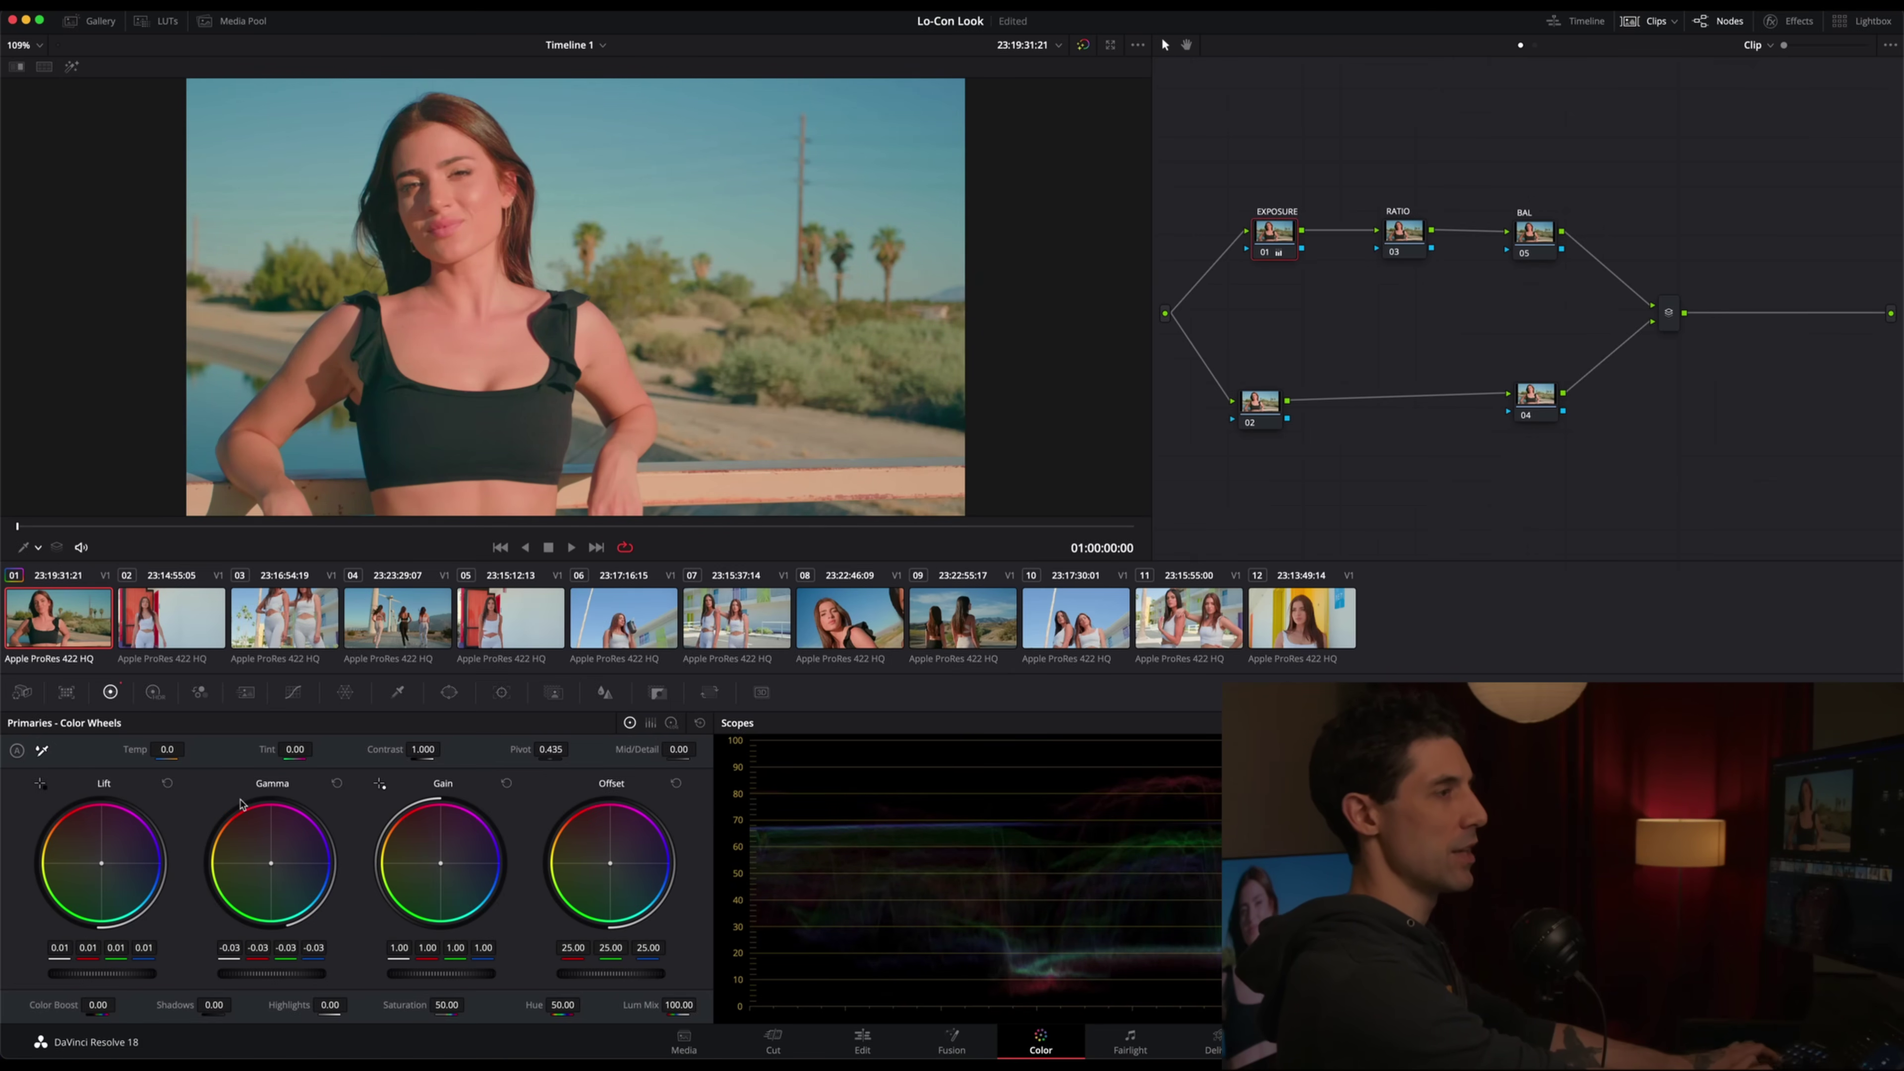
Compare clip 01 with the EXPOSURE node repeatedly turned off and on to judge the darker midtones
key("super+d")
key("super+d")
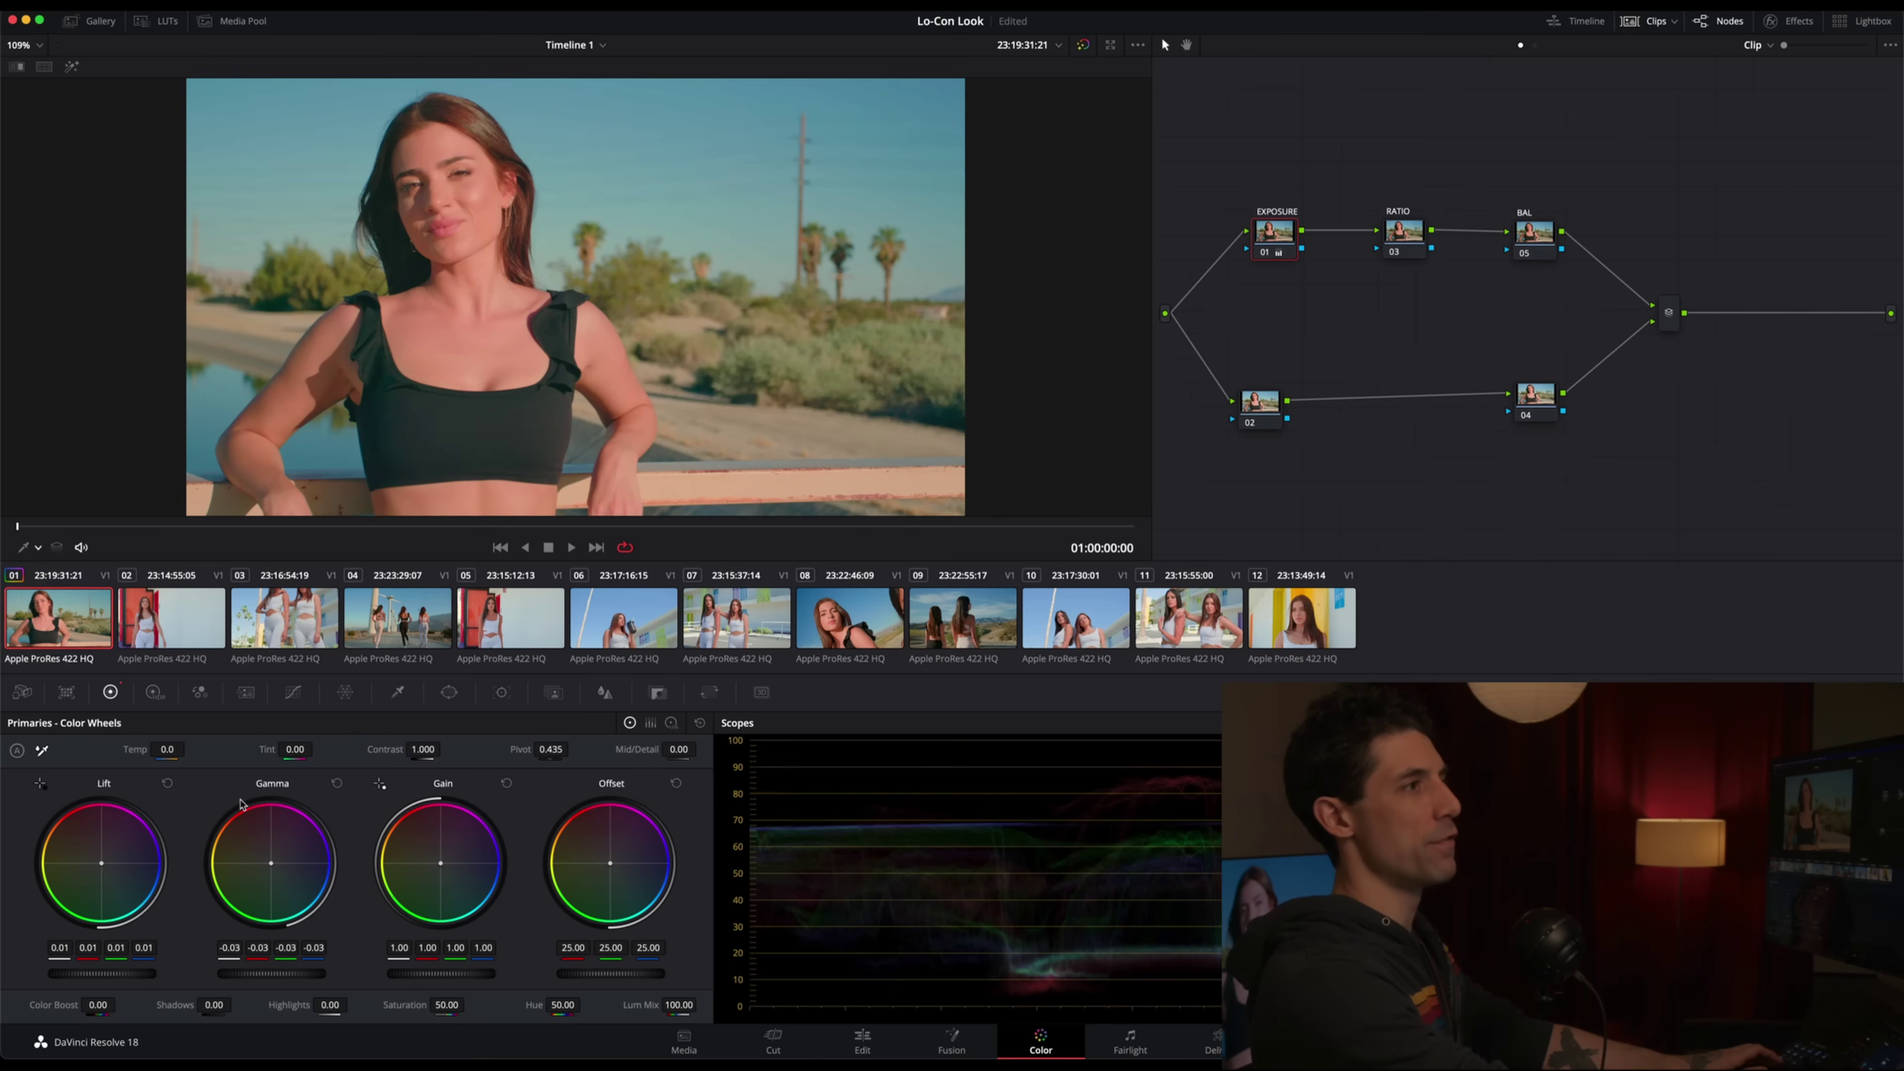
key("super+d")
key("super+d")
key("super+d")
key("super+d")
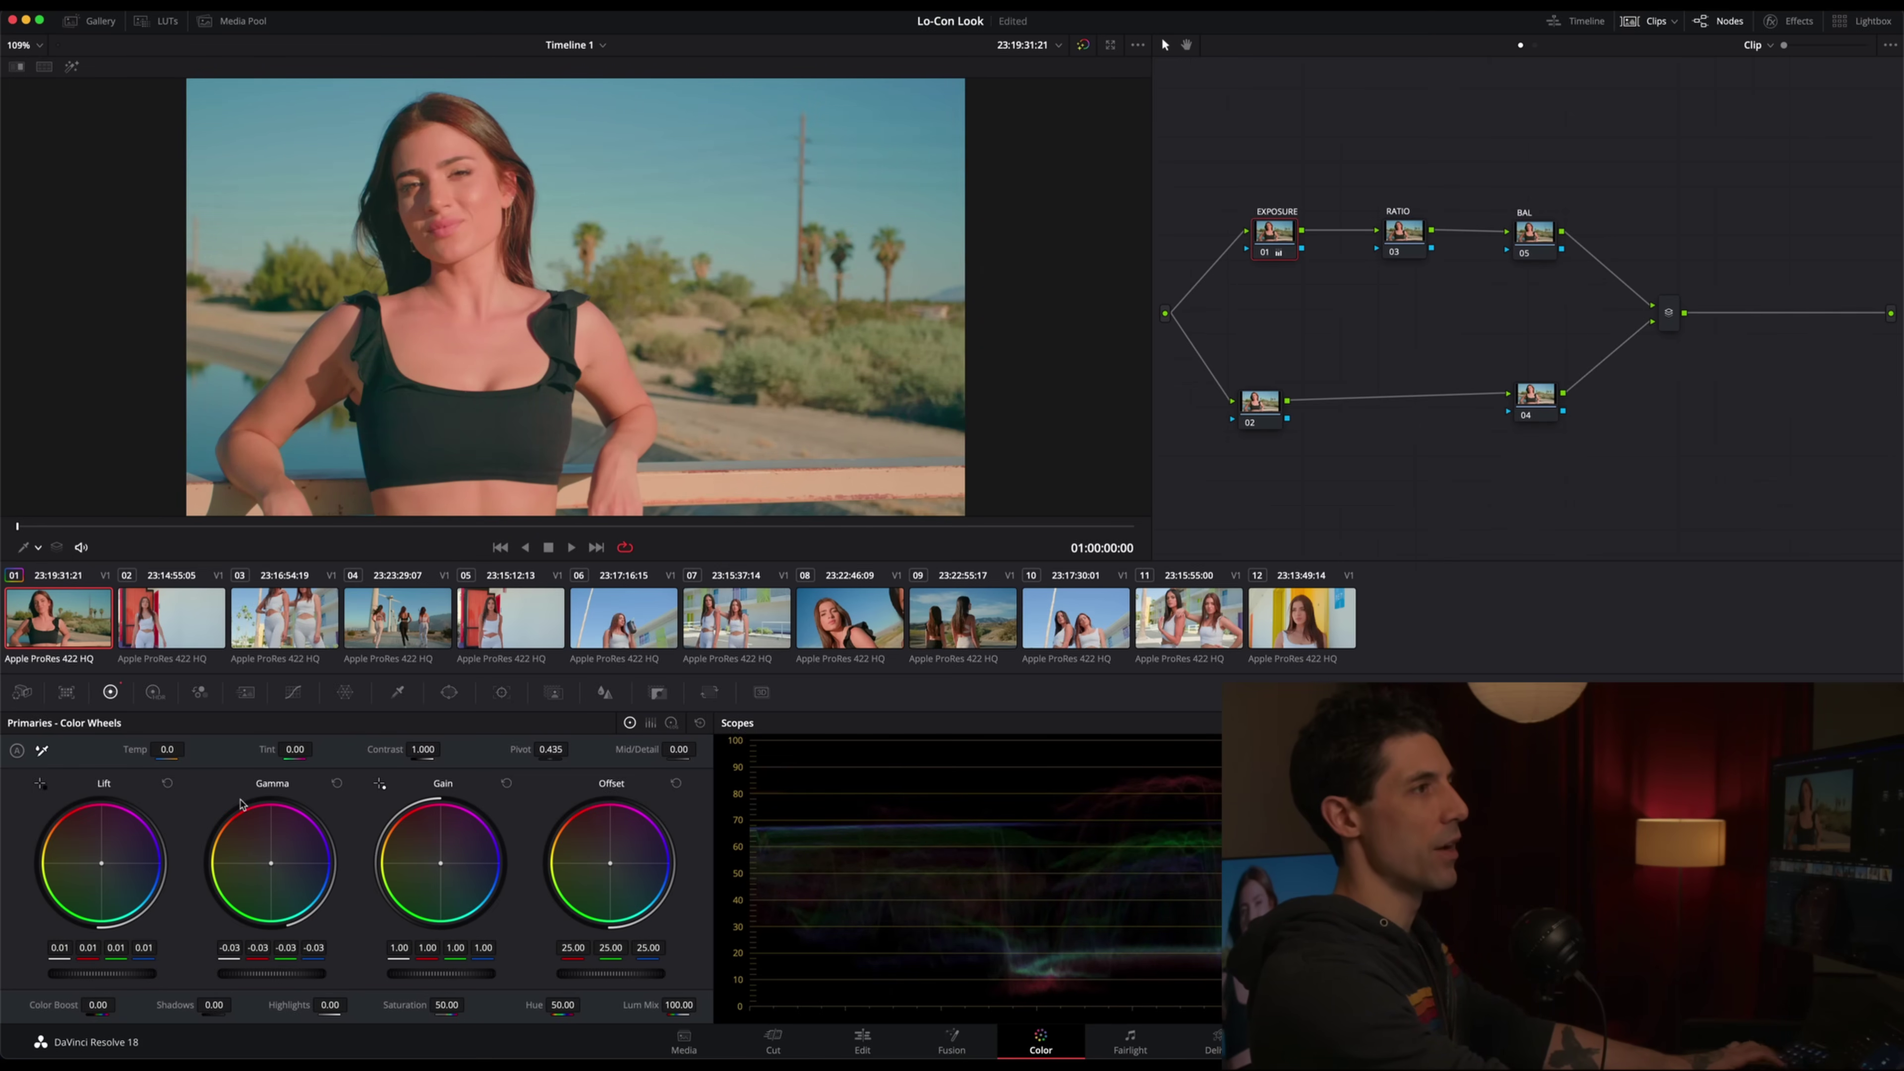
key("super+d")
key("super+d")
key("super+d")
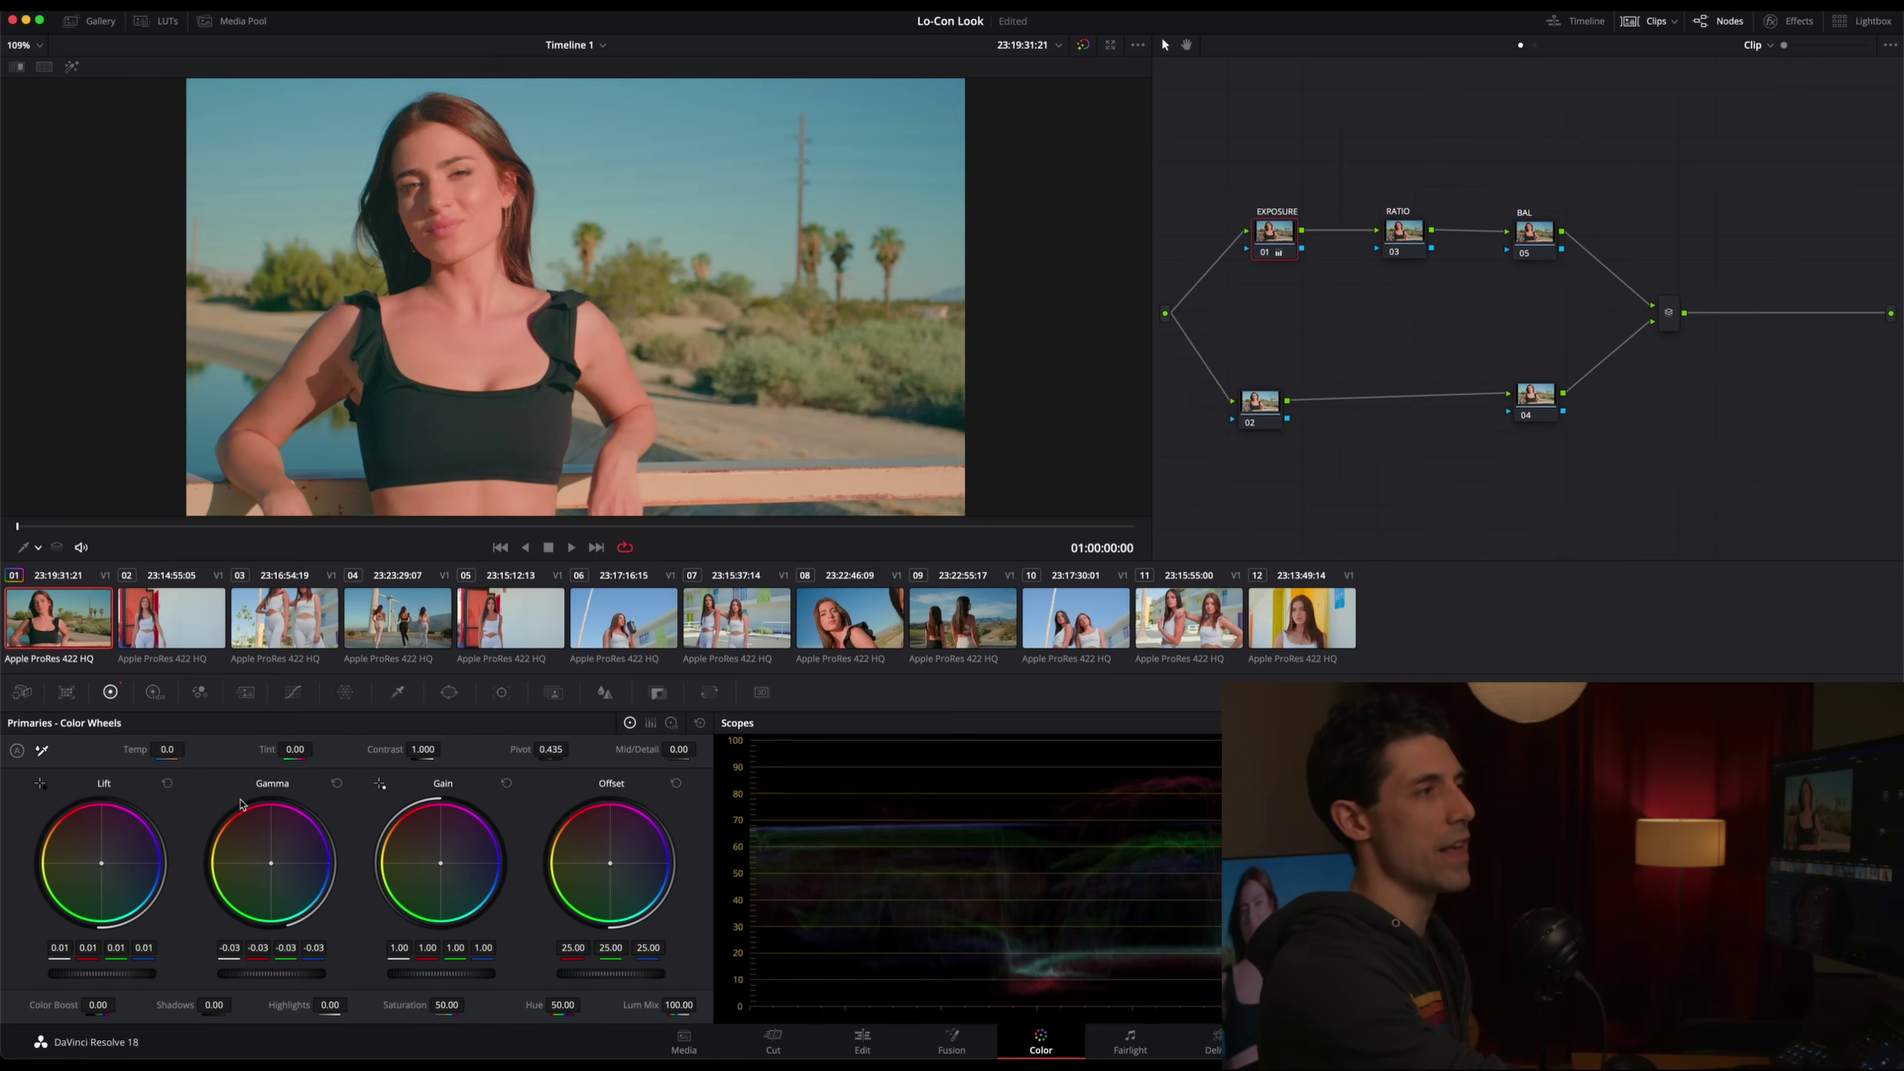
key("super+d")
key("super+d")
key("super+d")
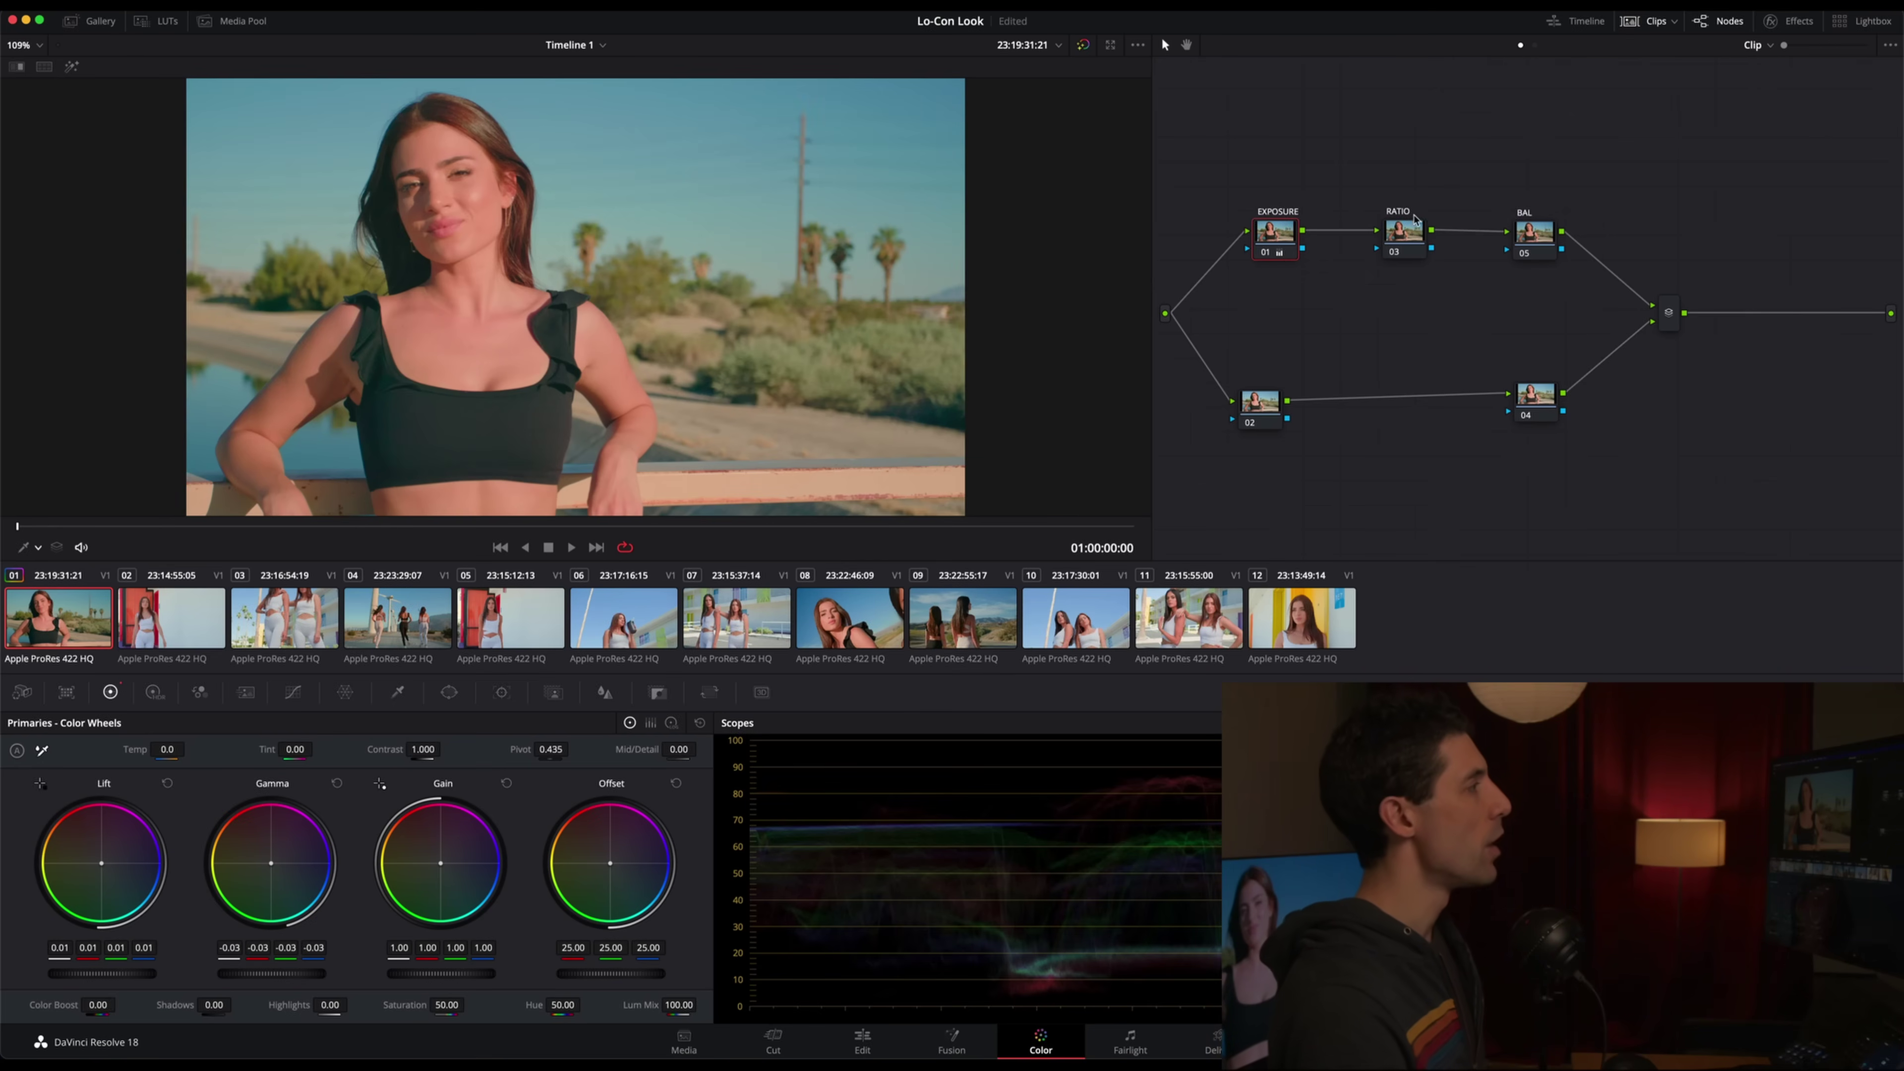
Balance clip 01 on the BAL node with offsets of 25.32, 24.56 and 24.80, and open the scopes in a floating window
left_click(1396, 249)
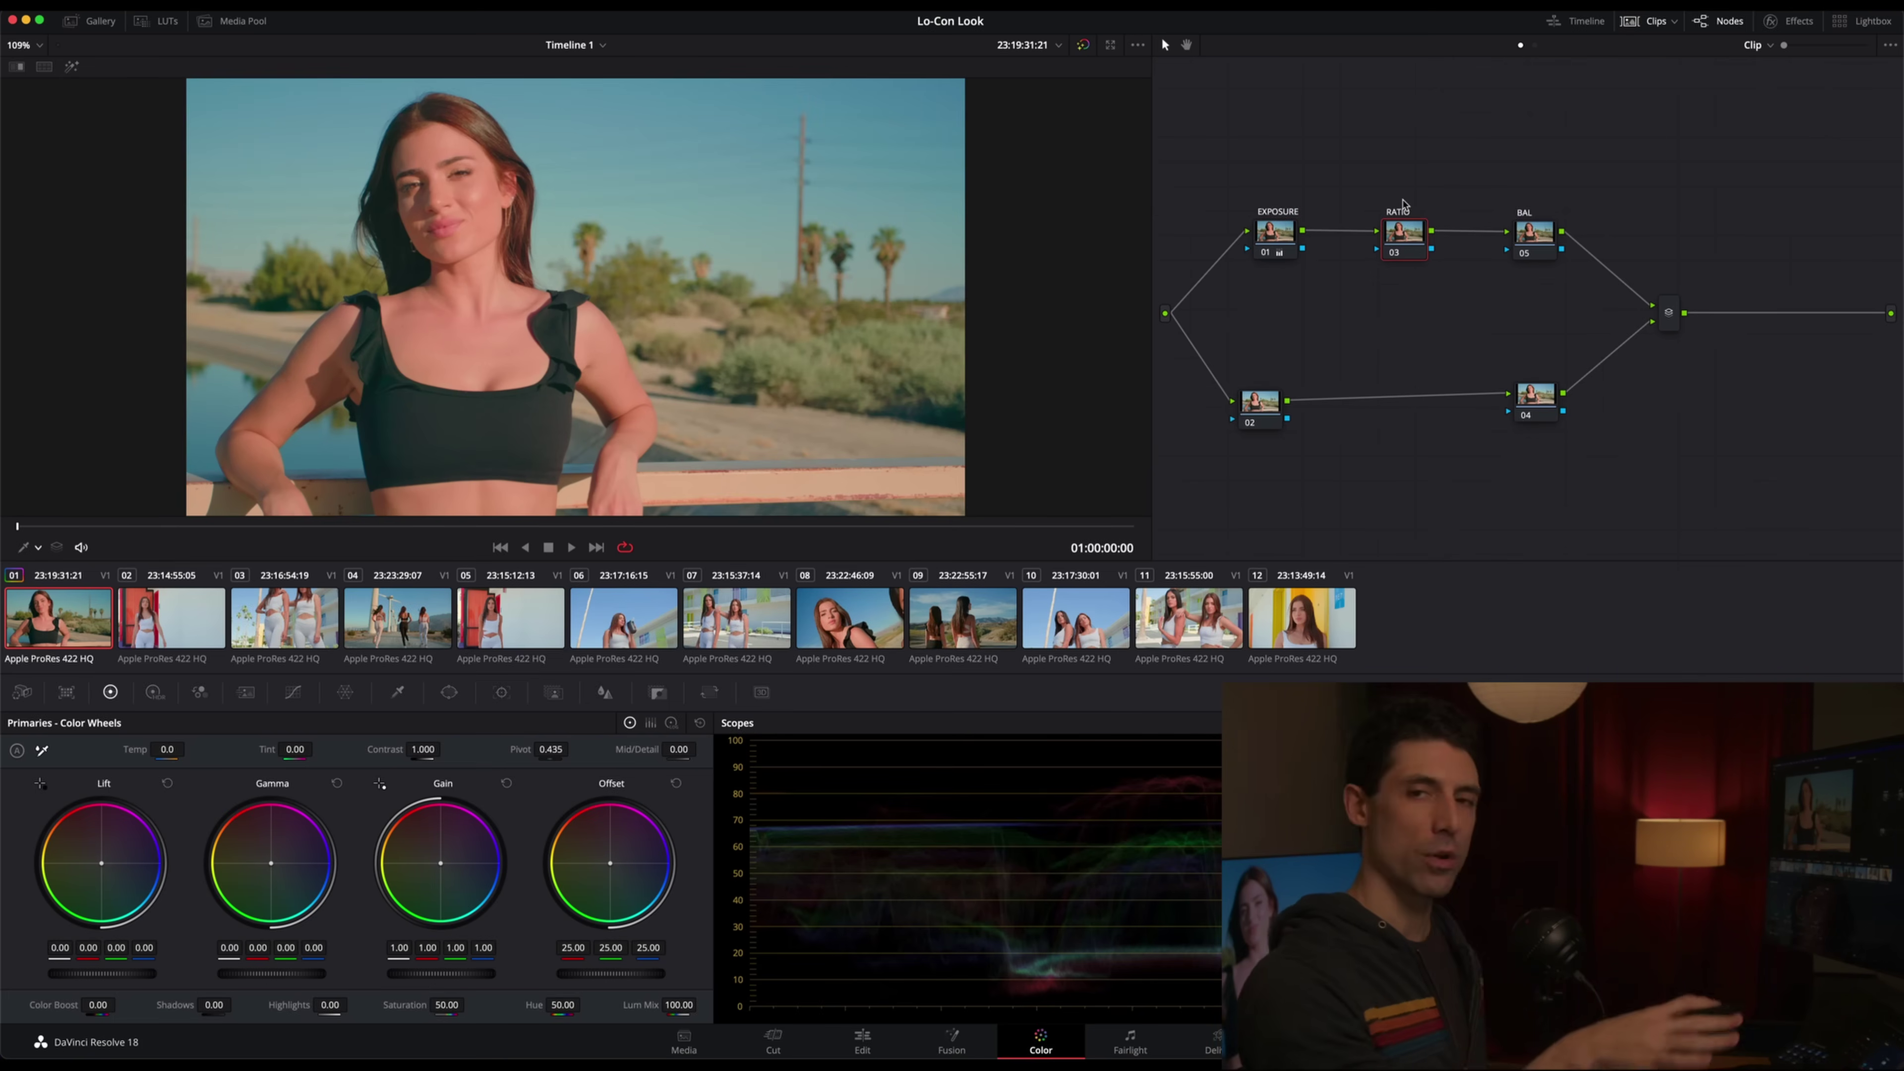
left_click(1523, 251)
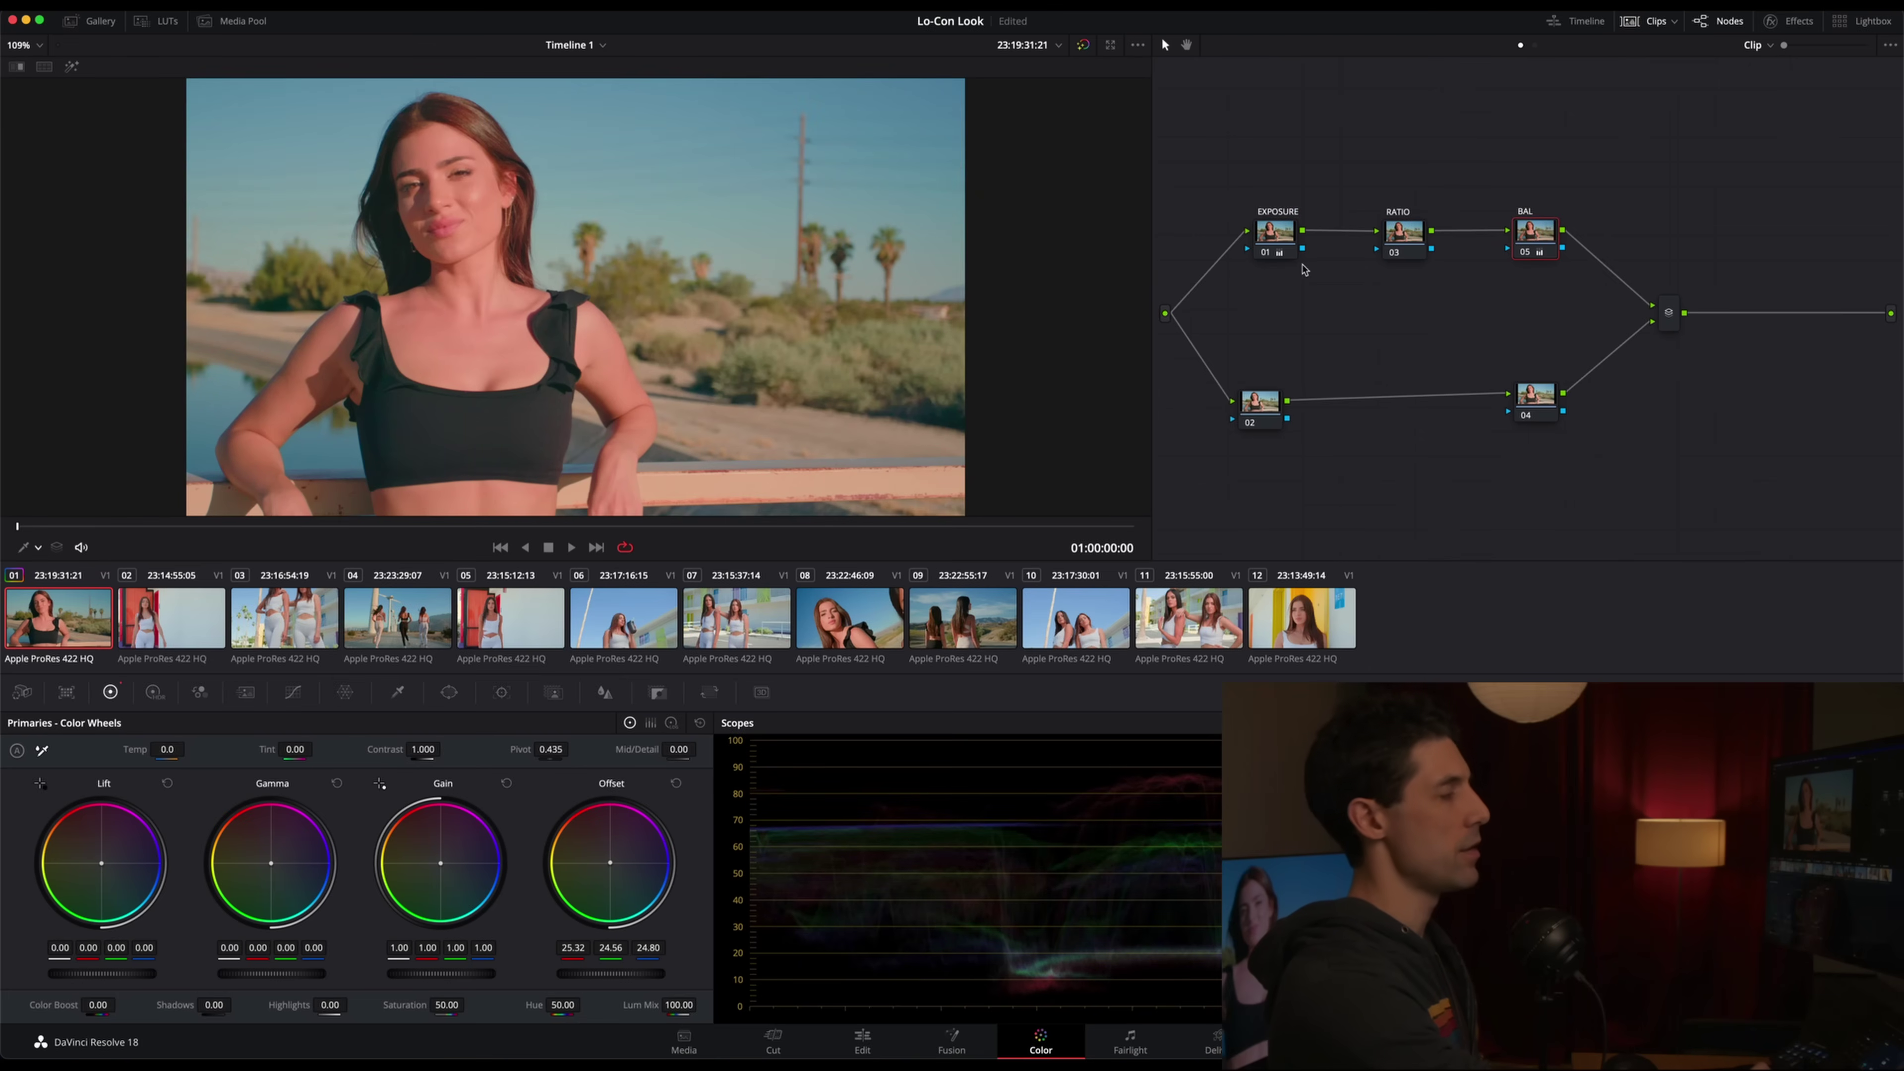
key("super+shift+w")
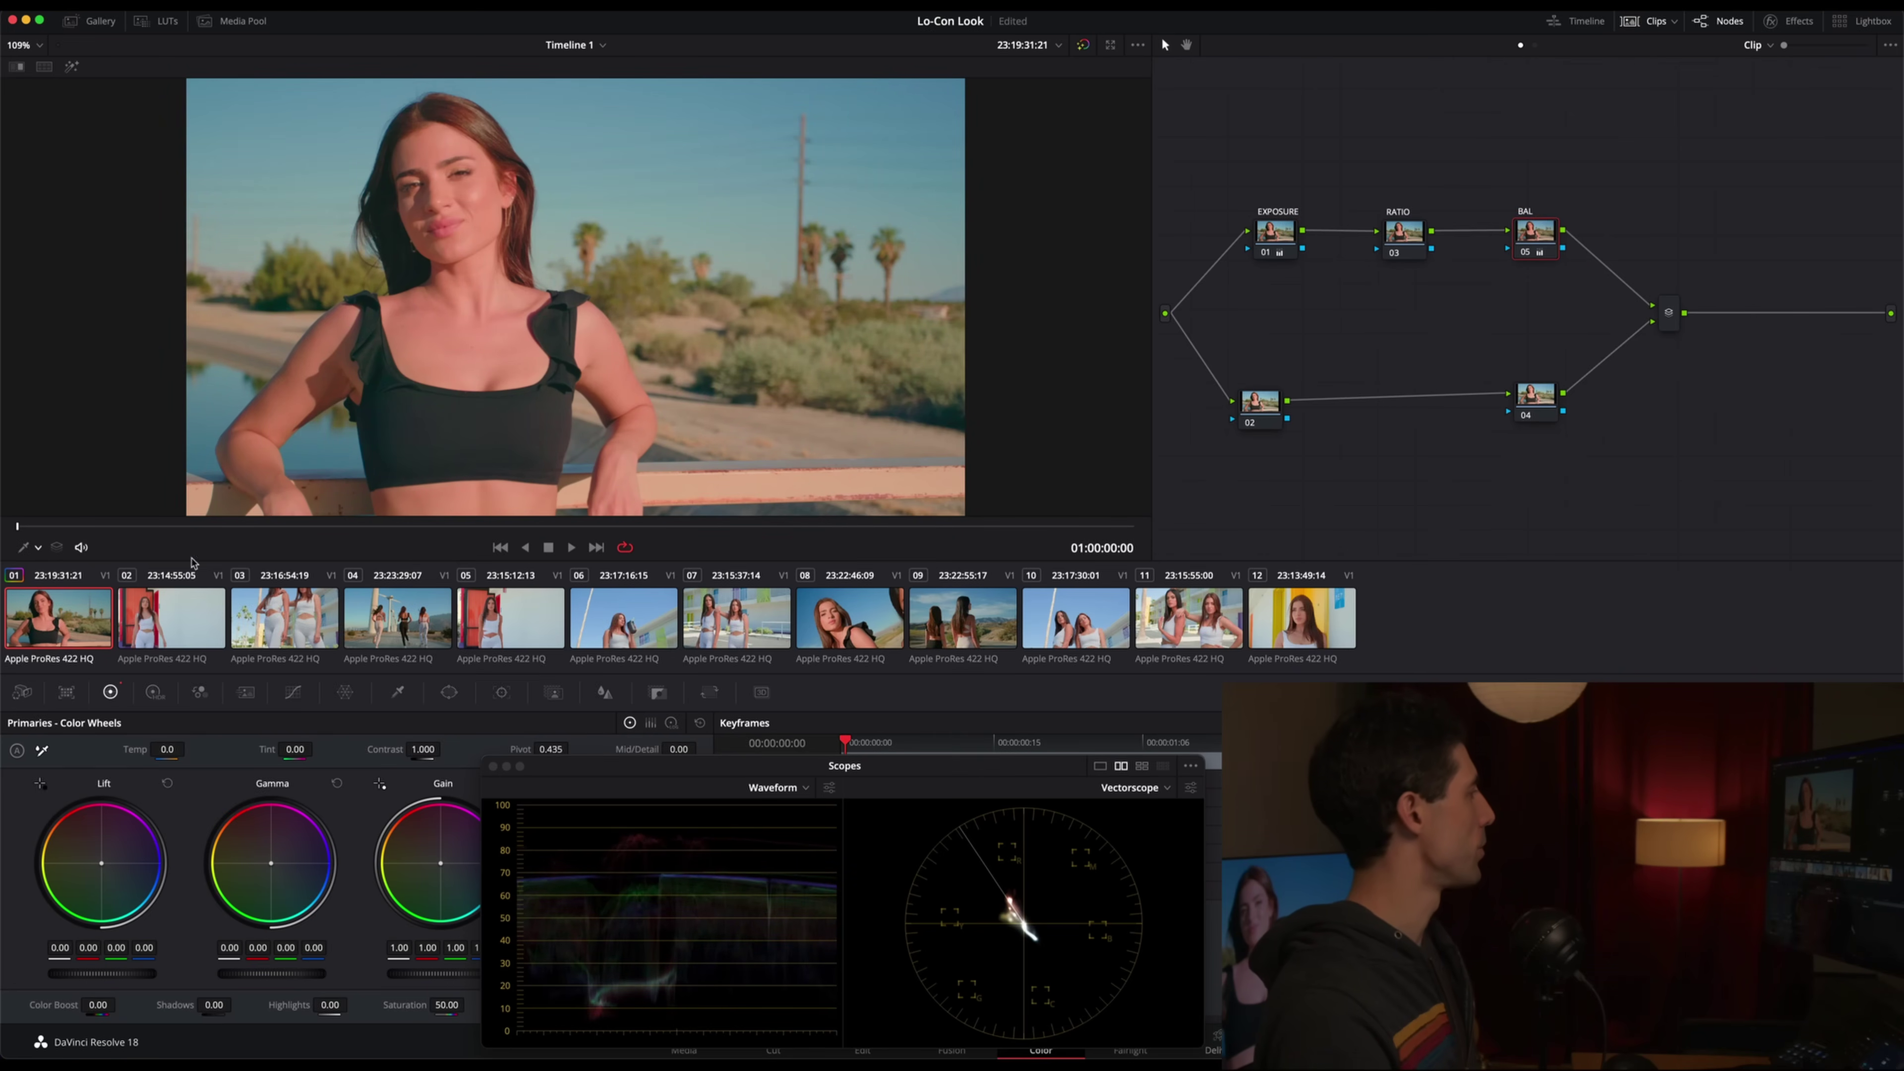
Set clip 02's contrast to 1.092 on its EXPOSURE node, judging a frame further in and matching it against clip 01
key("Down")
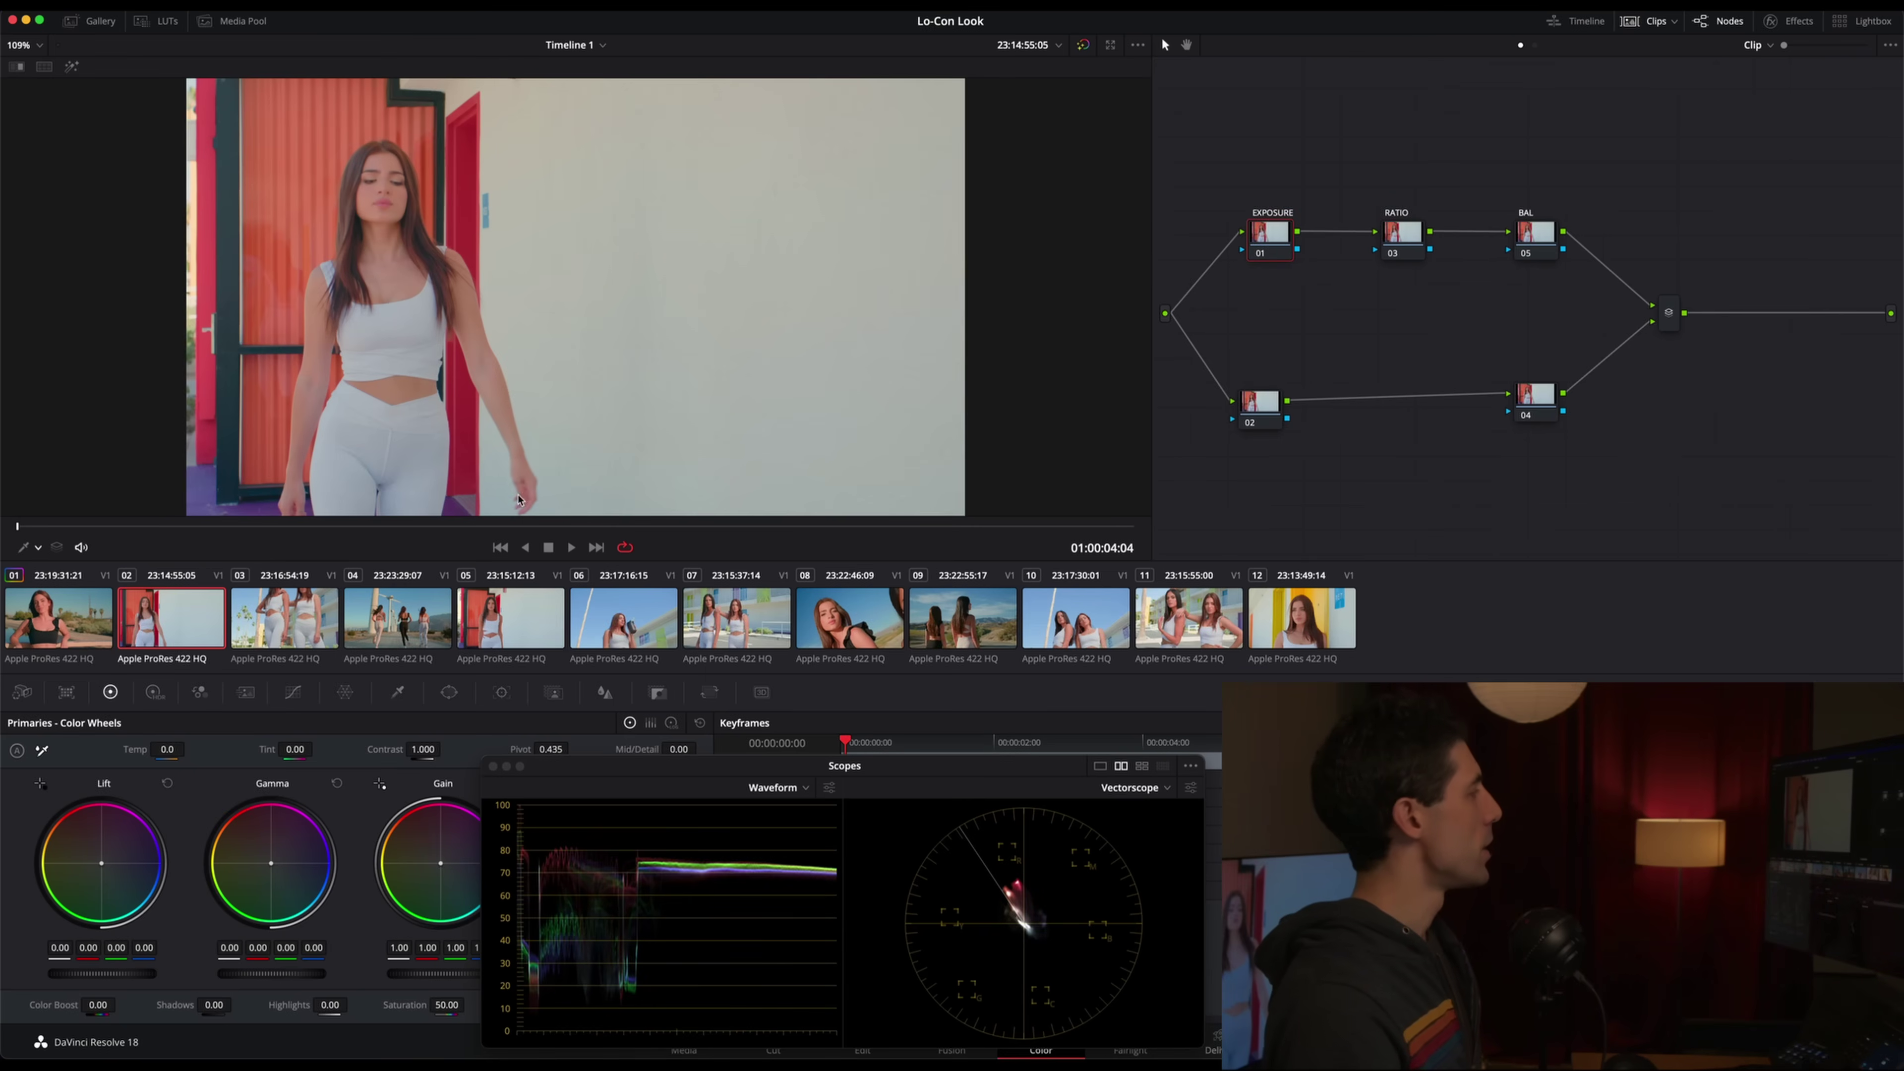
left_click_drag(104, 526, 261, 523)
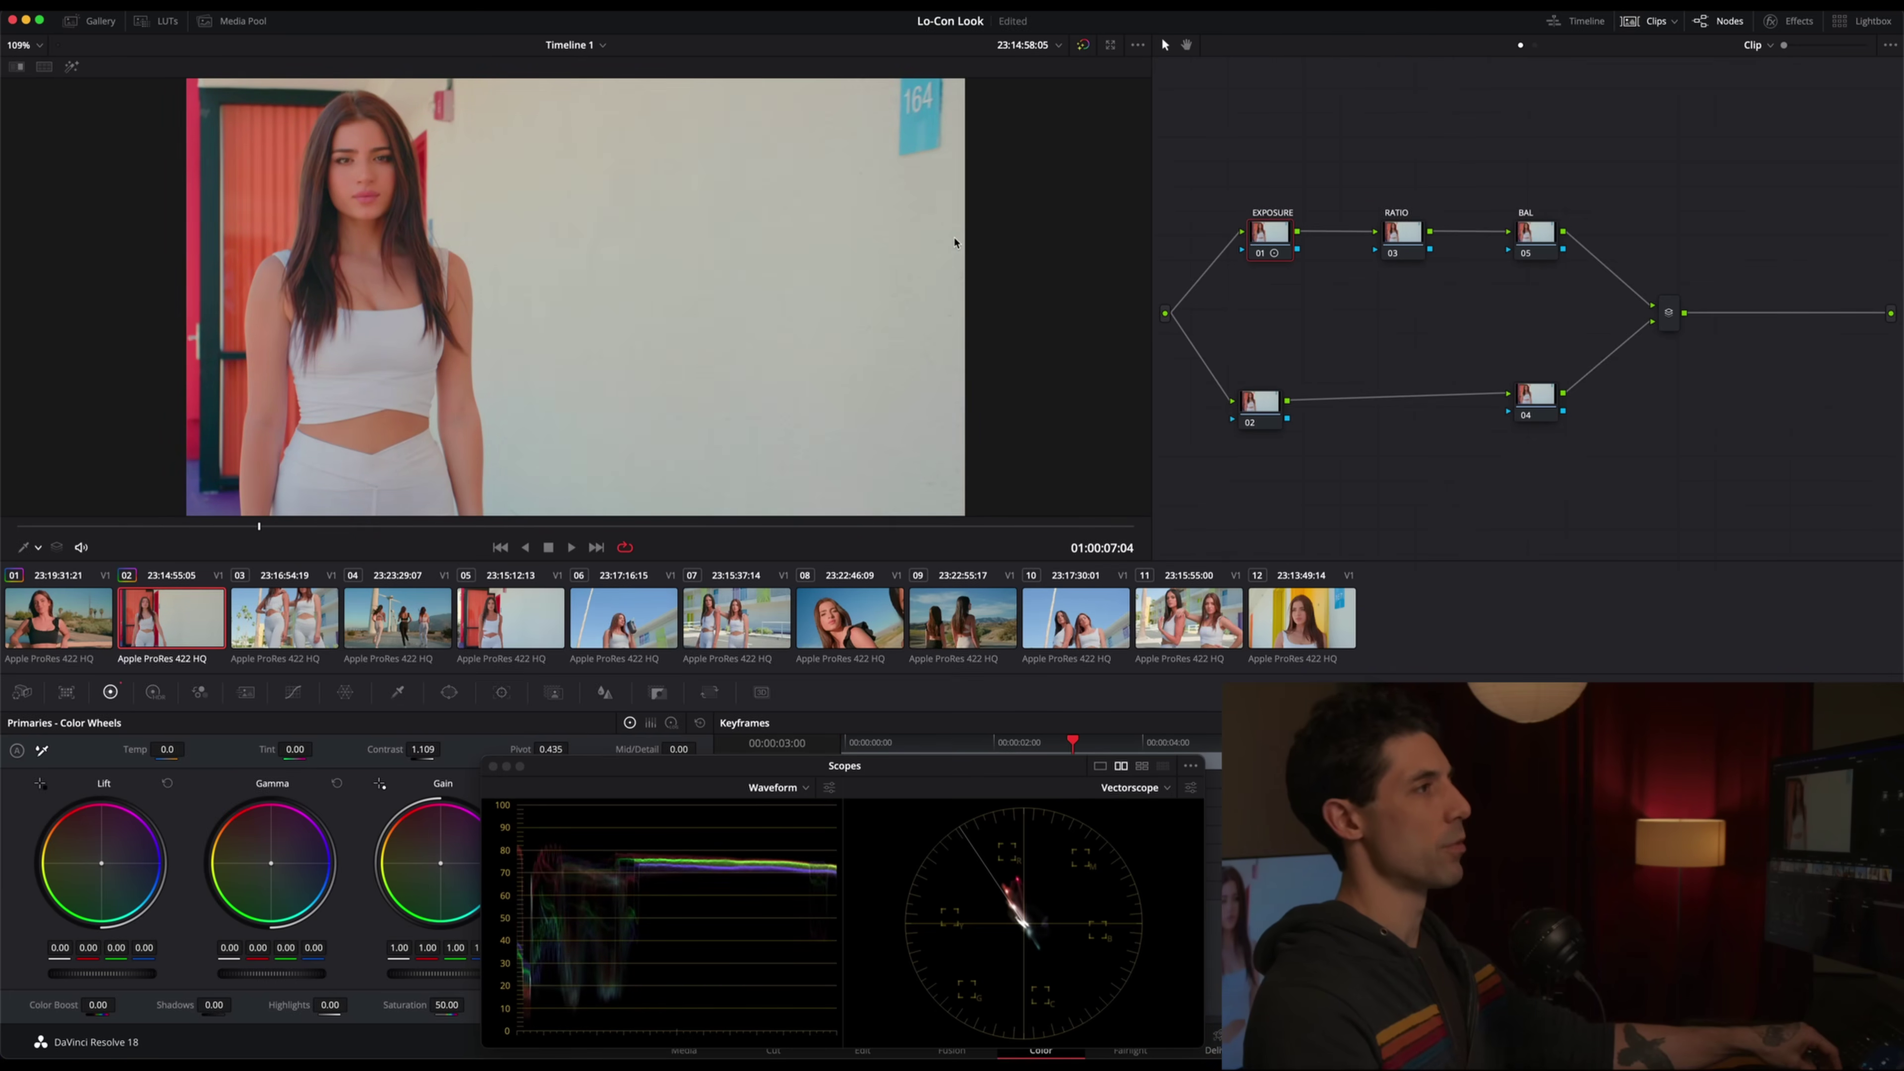
left_click(67, 619)
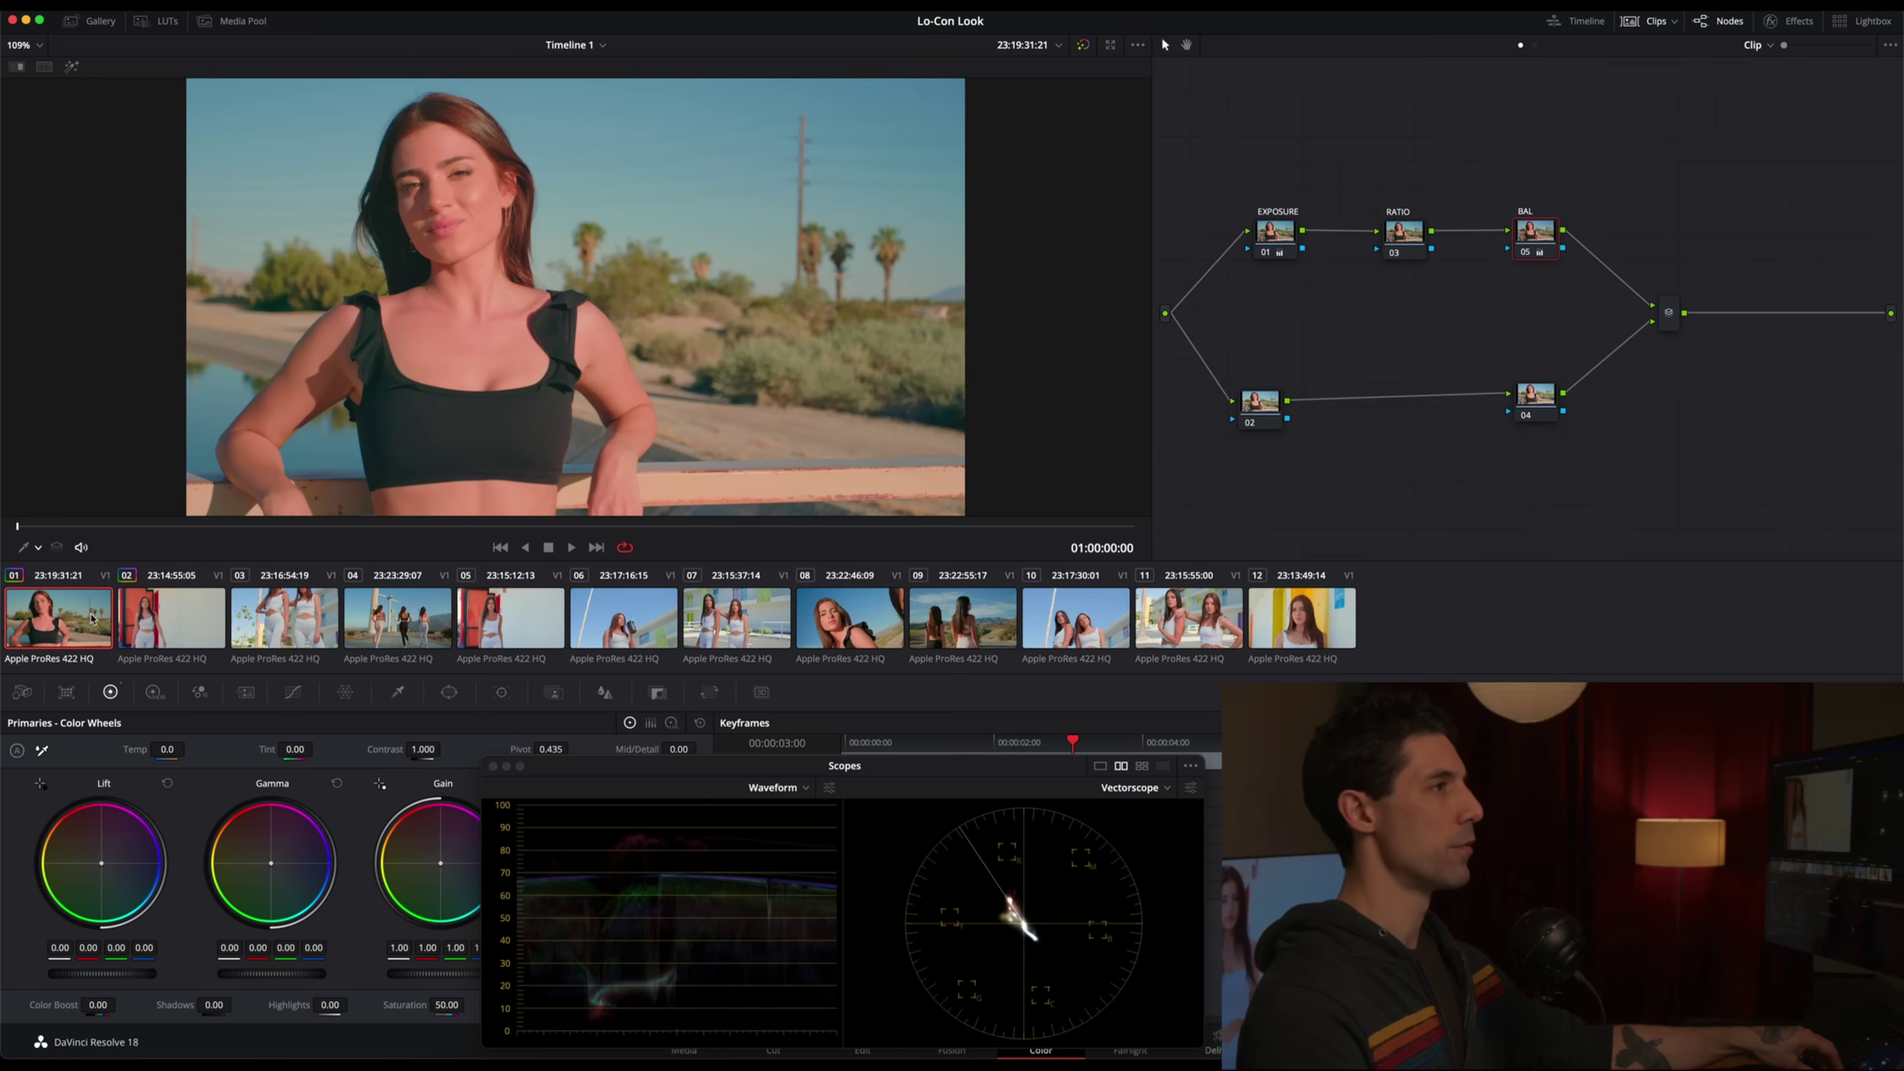
left_click(178, 627)
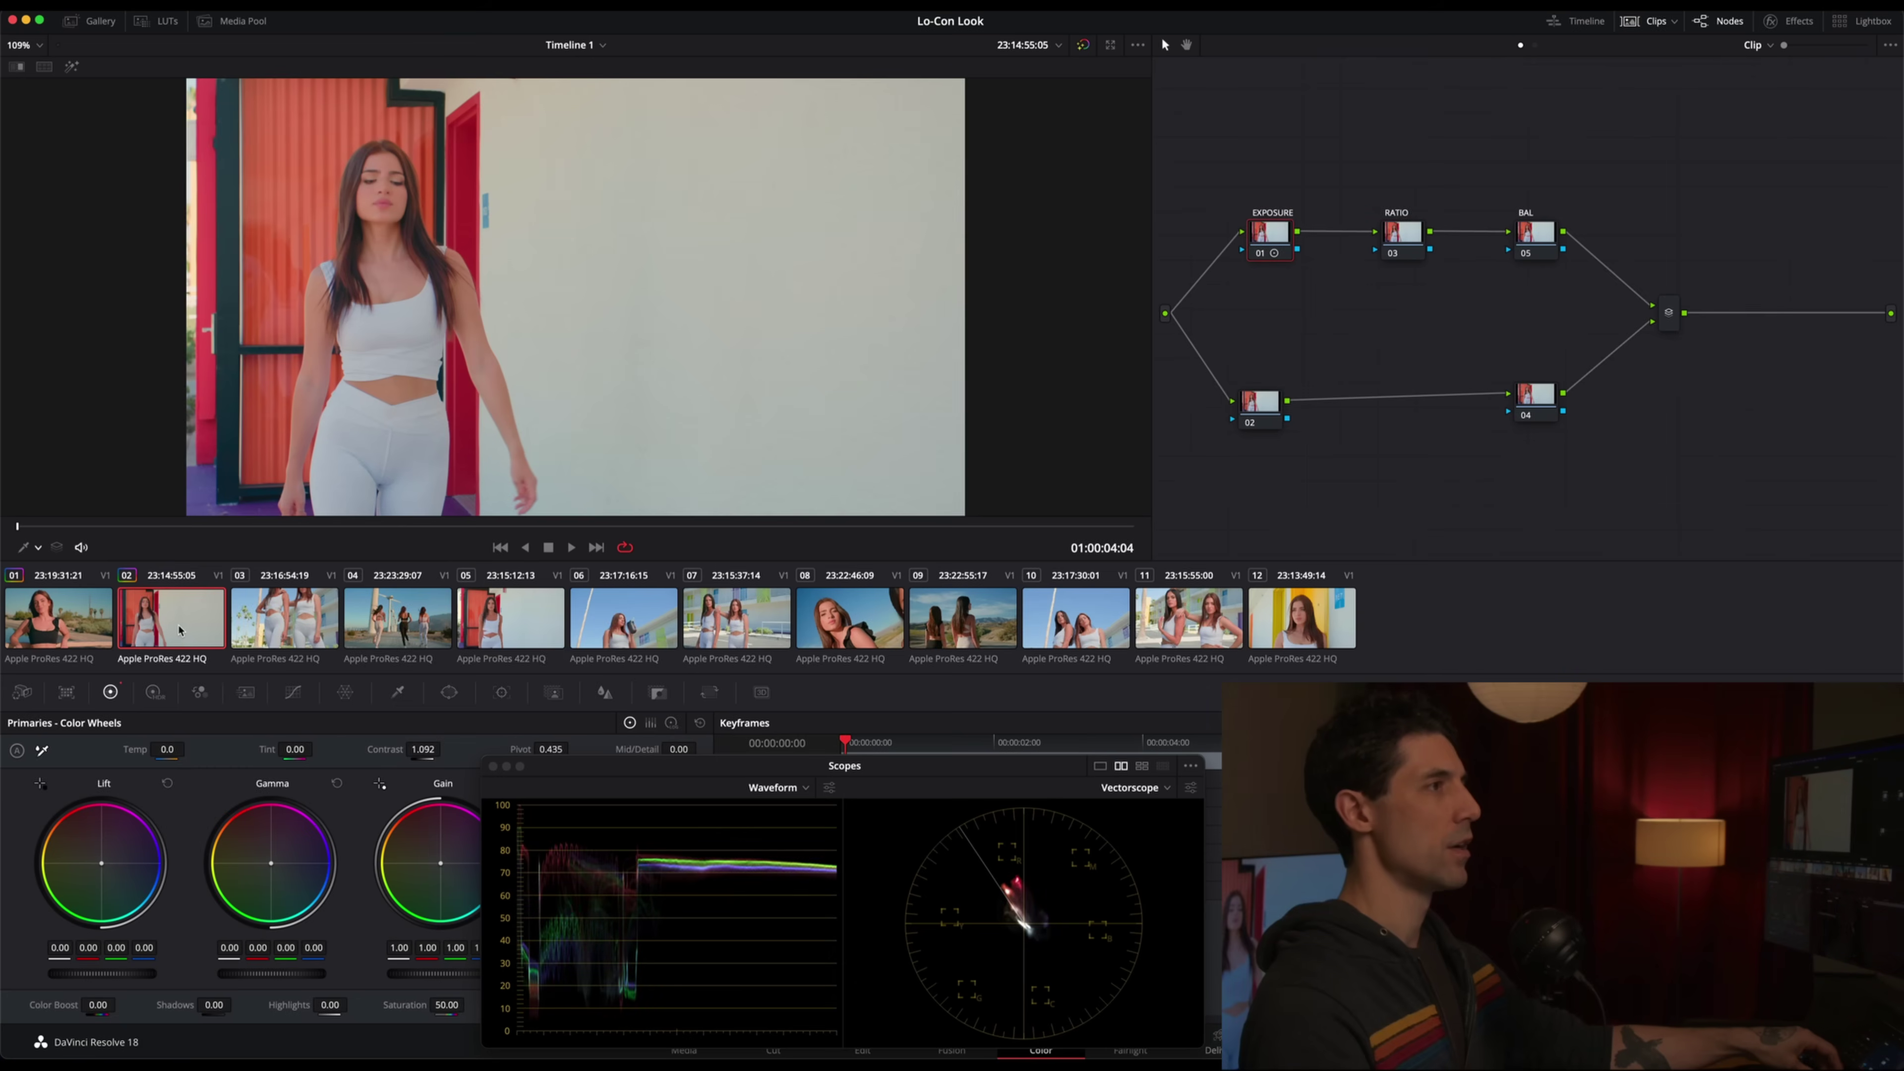
Compare clip 02's contrast adjustment off and on at a frame showing the yellow door, and check the clip against clip 01
left_click(387, 527)
key("ctrl+d")
key("ctrl+d")
key("ctrl+d")
key("ctrl+d")
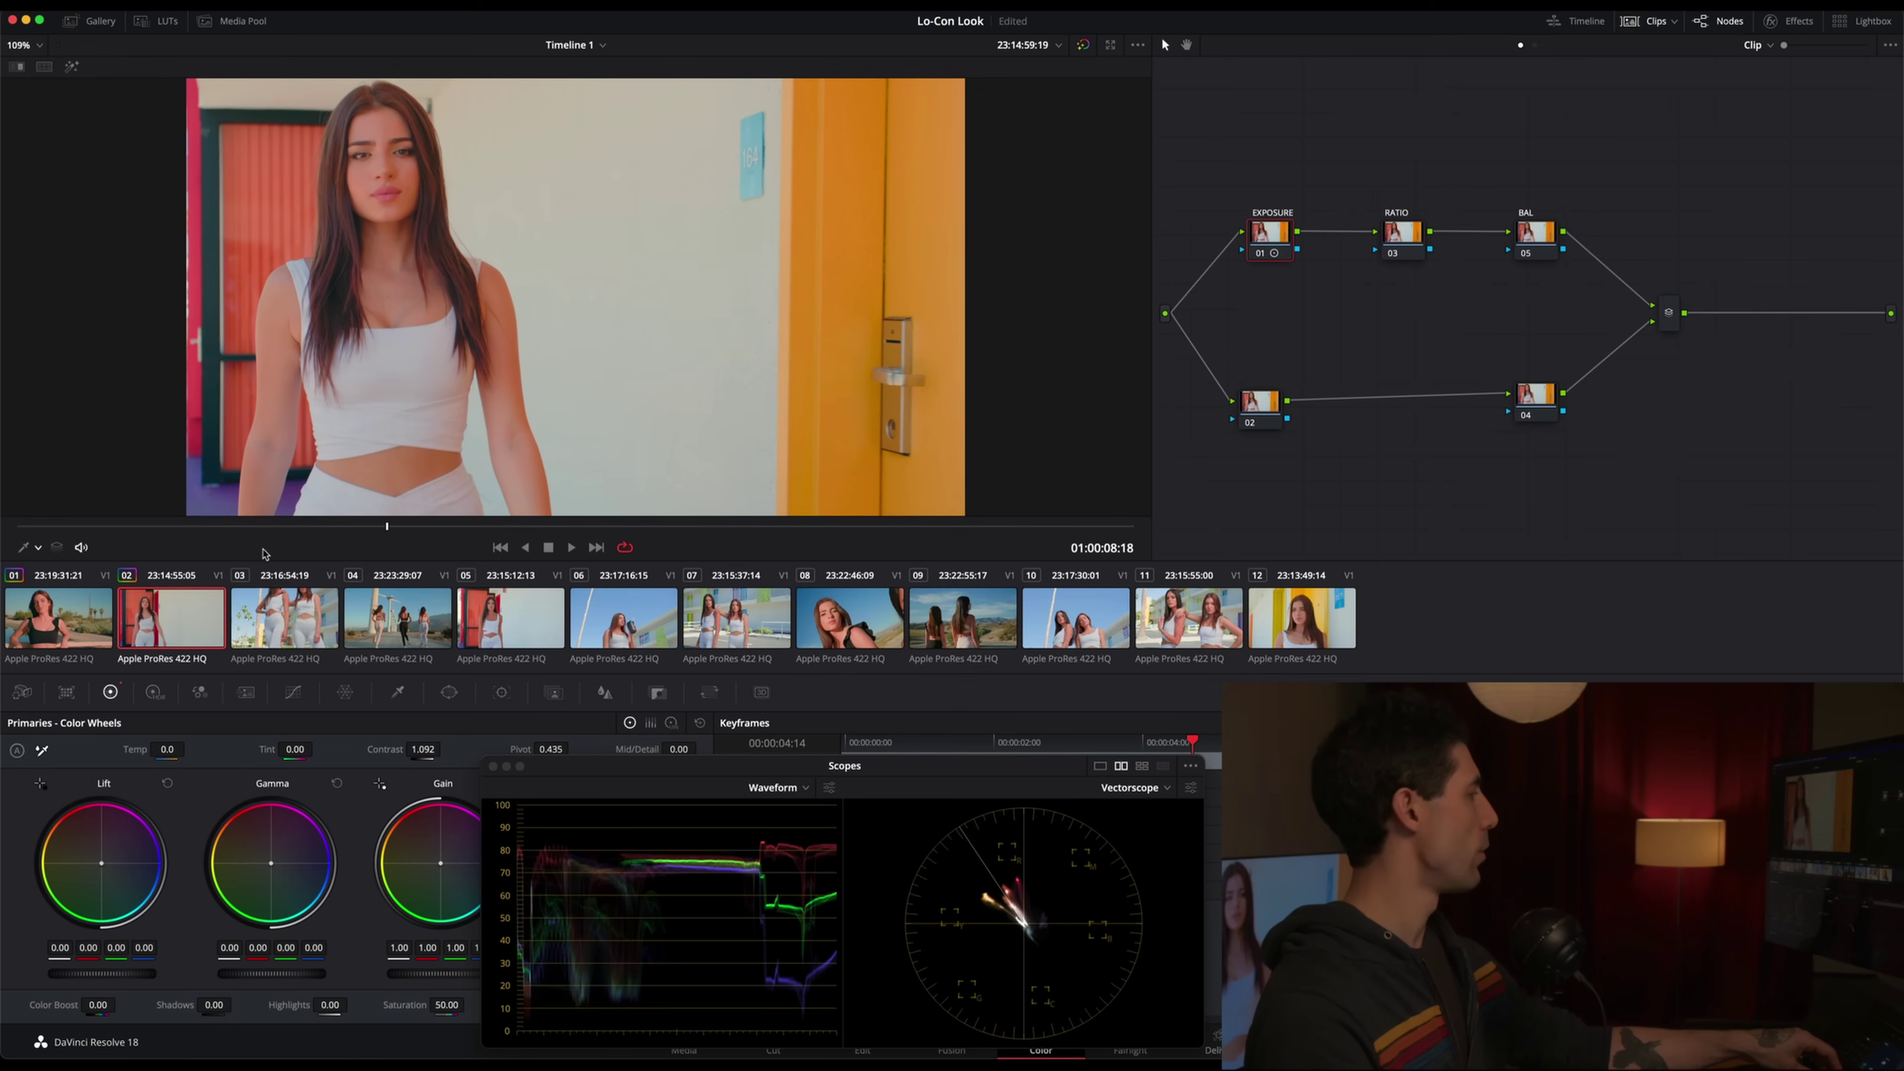
key("ctrl+d")
key("ctrl+d")
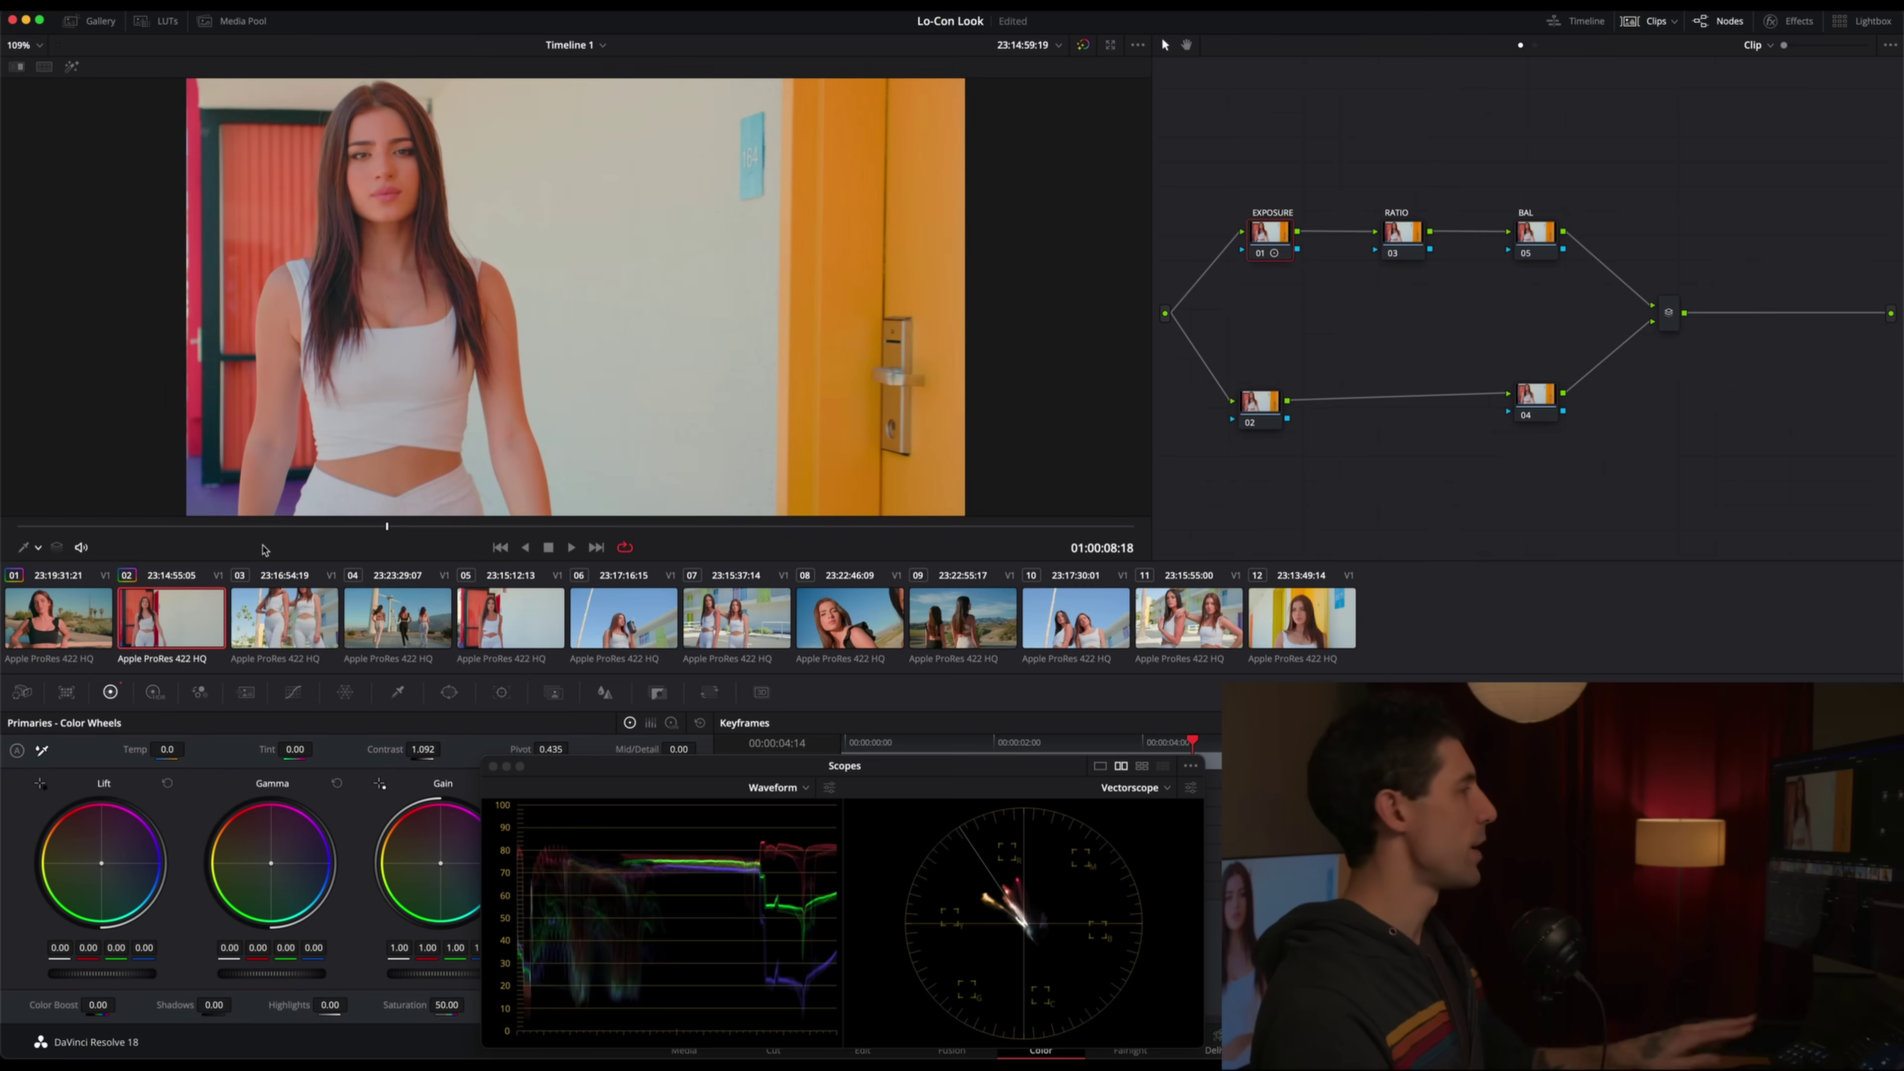
key("Up")
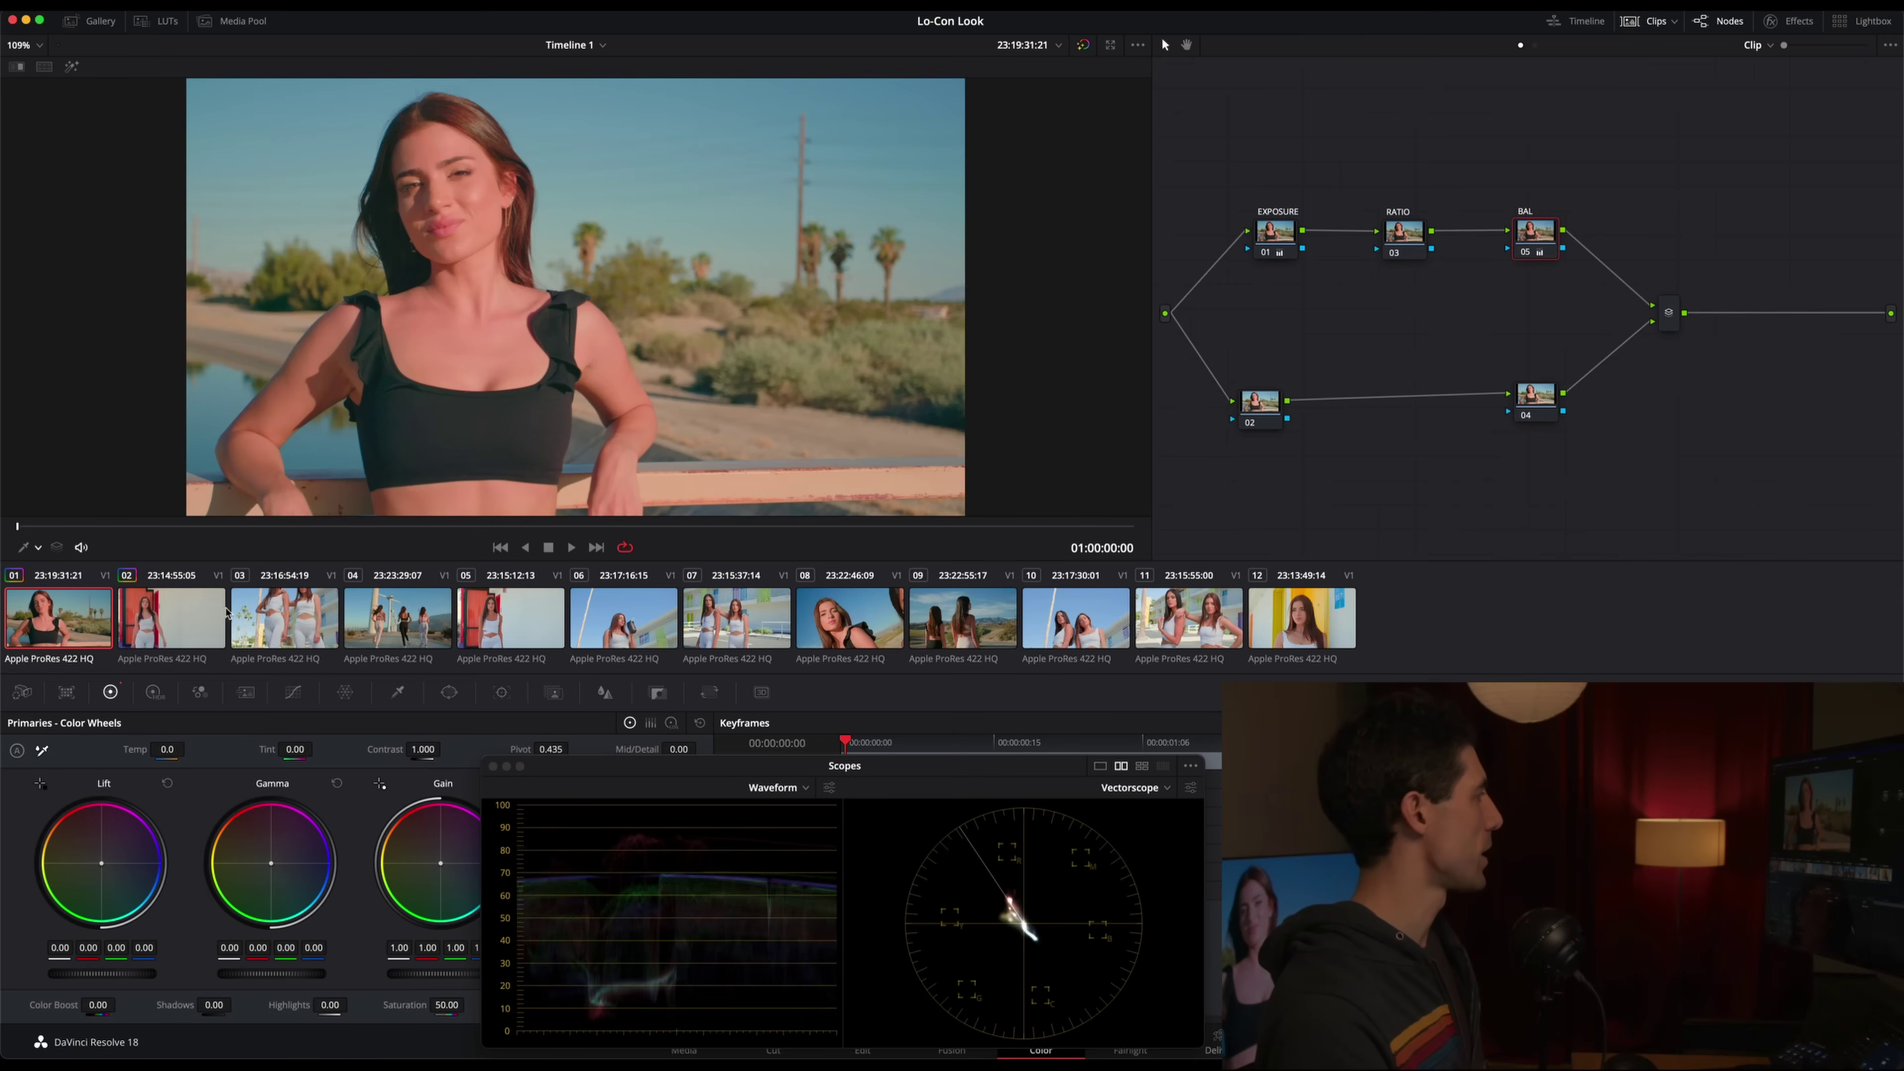
left_click(217, 612)
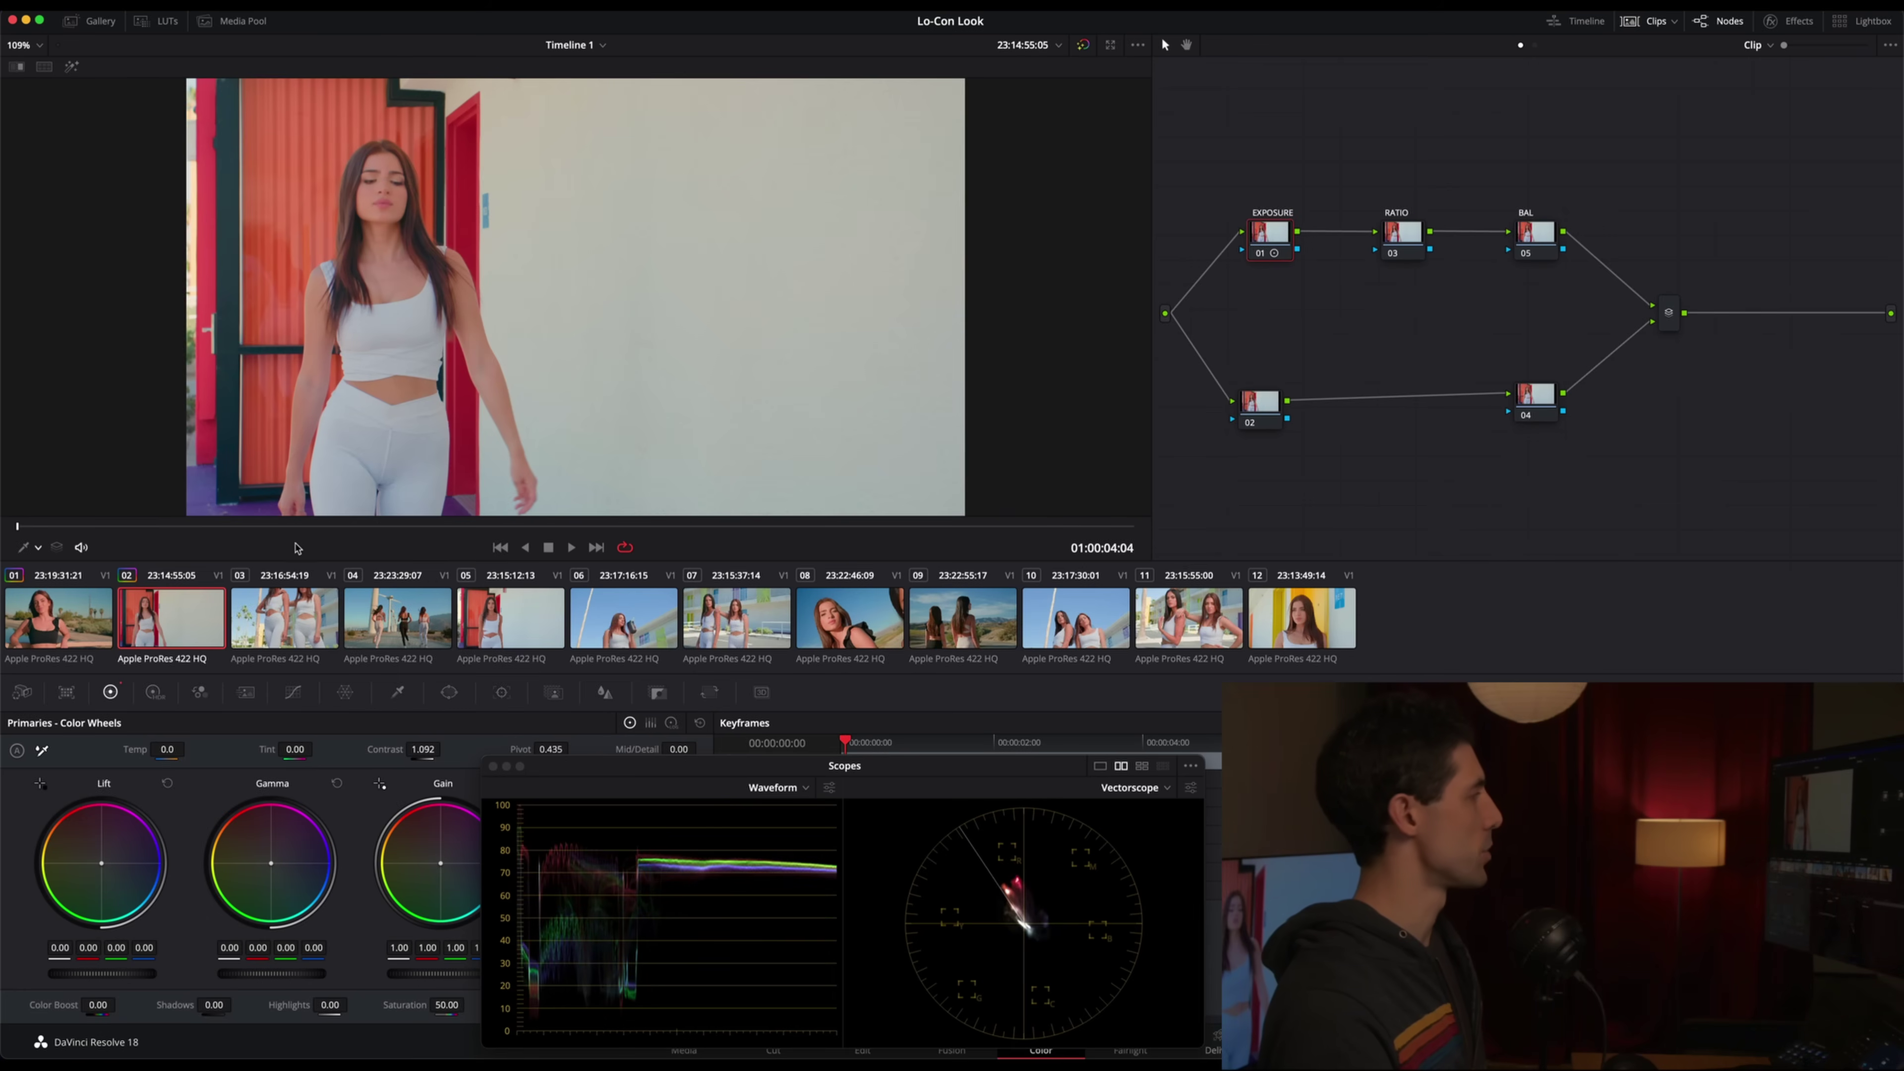
left_click_drag(277, 528, 367, 552)
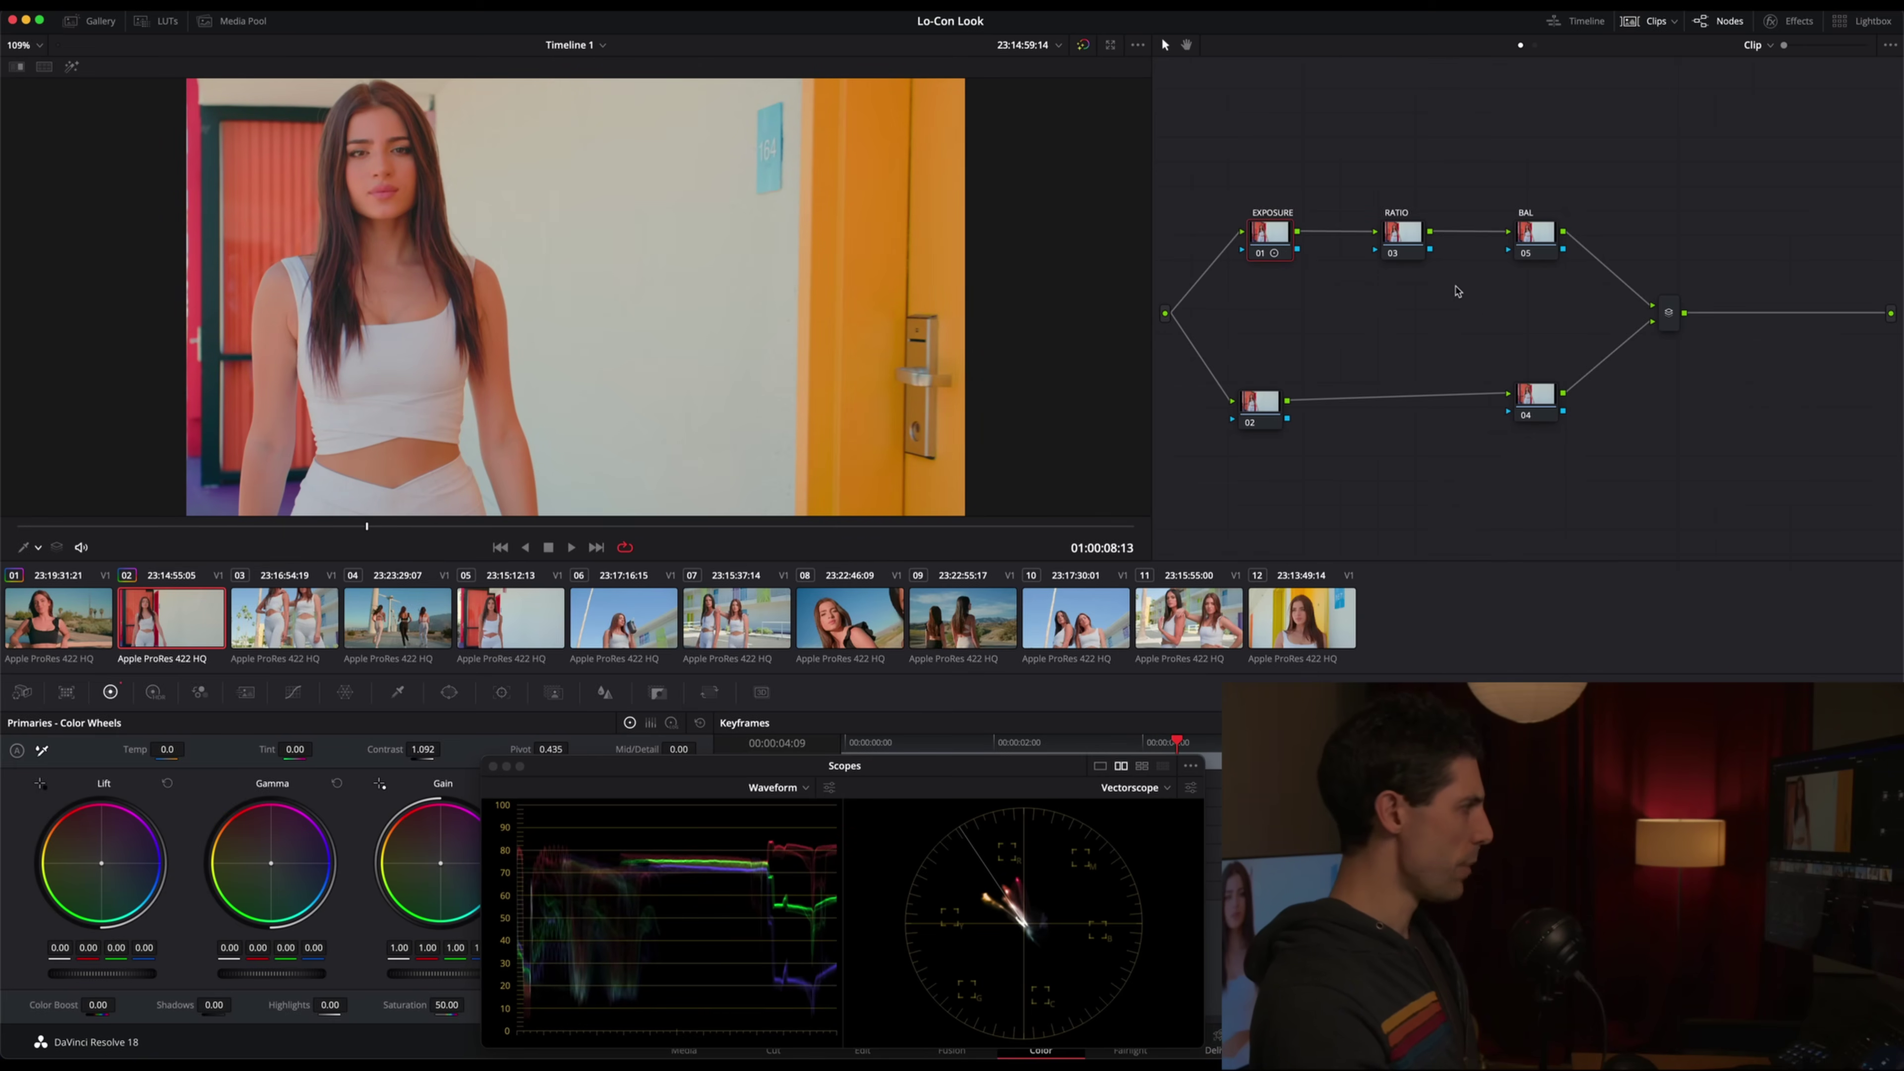
On clip 02's node 04, lower the white end of the Lum Vs Sat curve to saturation 0.87 and compare it off and on
left_click(1535, 404)
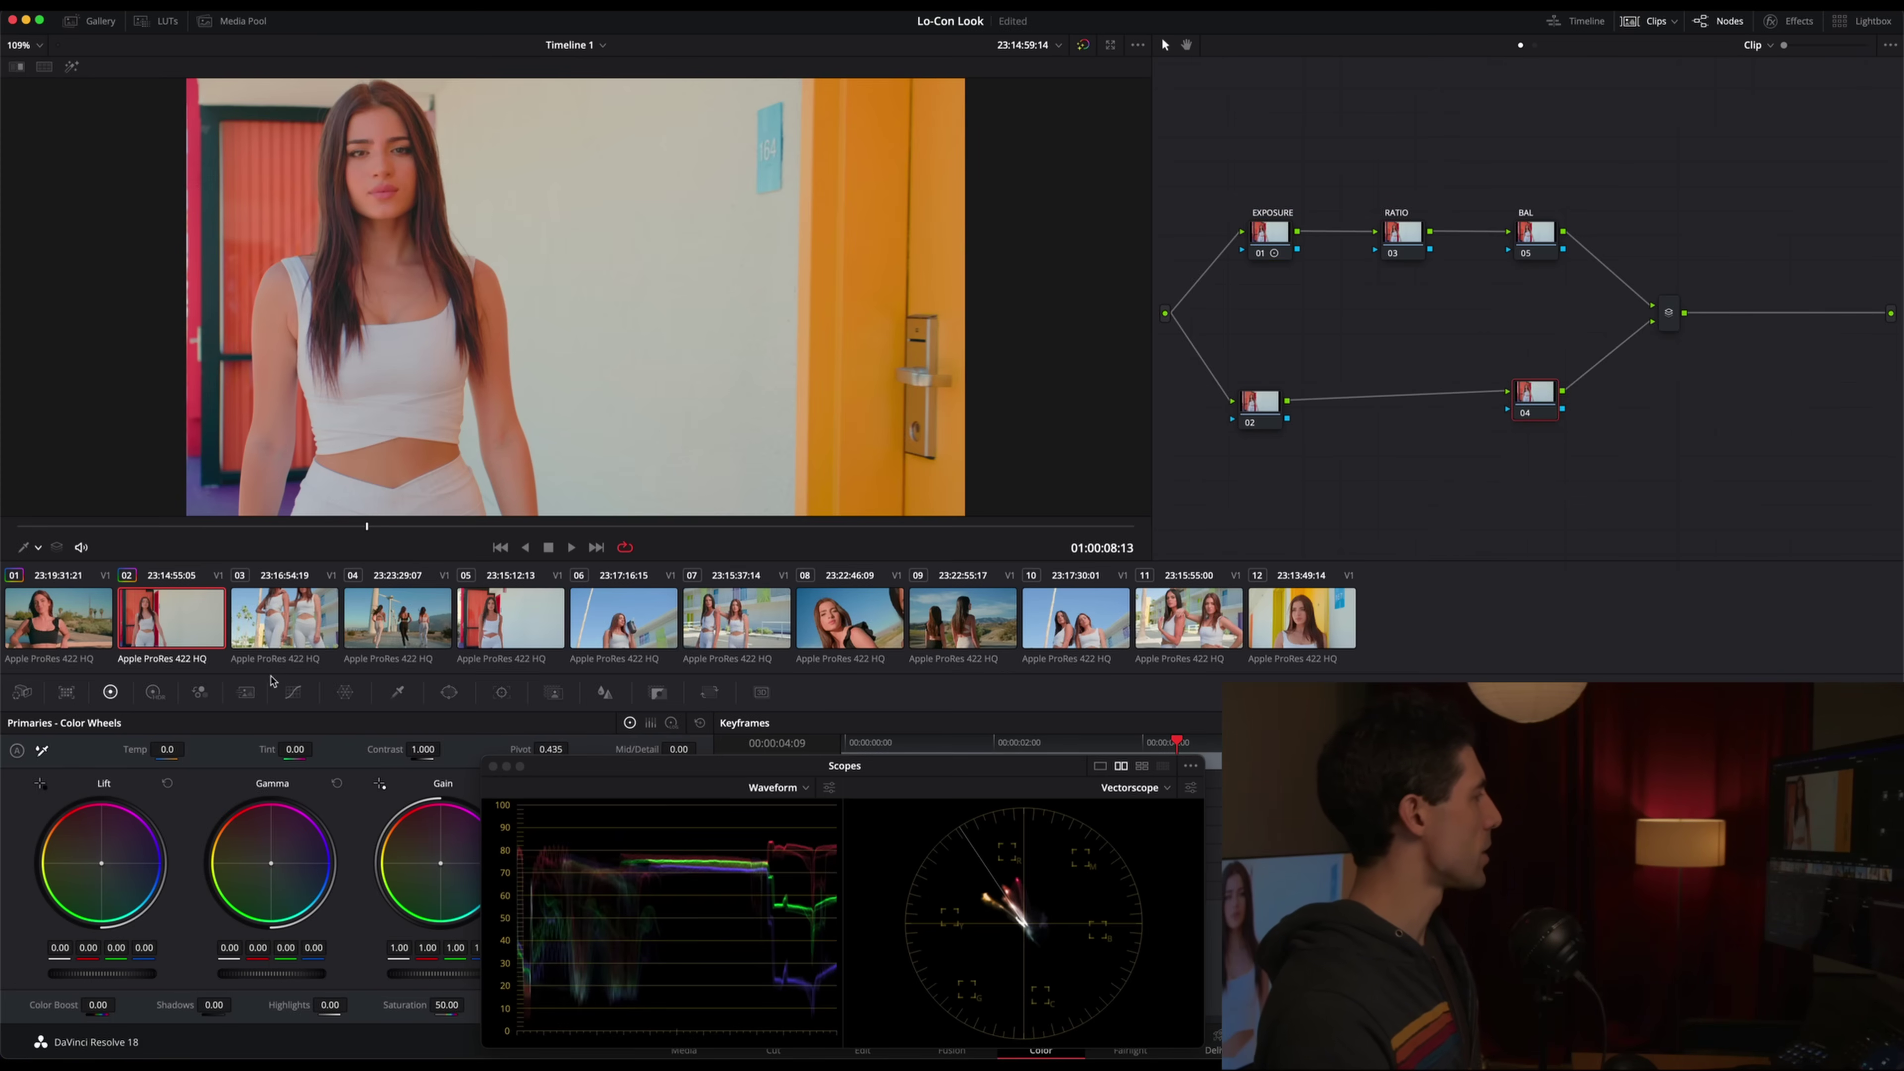
left_click(293, 692)
left_click(575, 724)
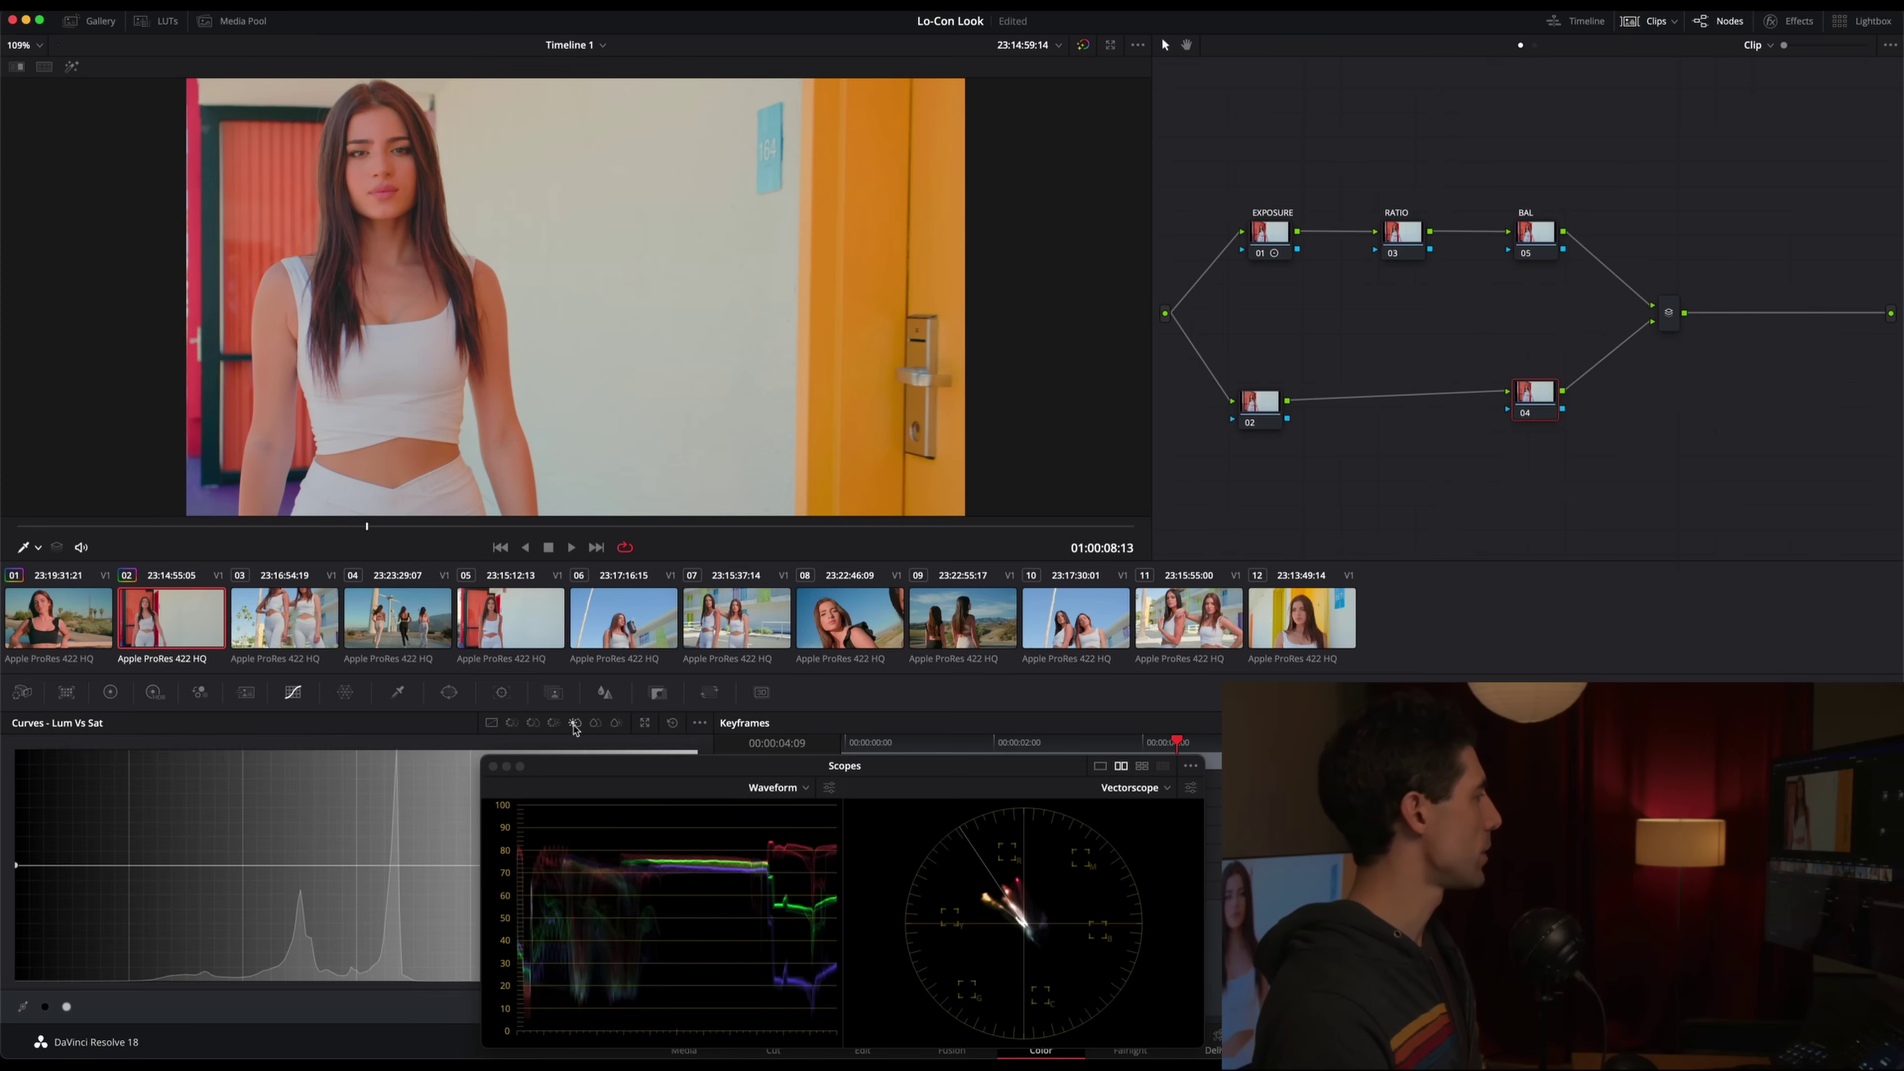
left_click_drag(581, 771, 815, 725)
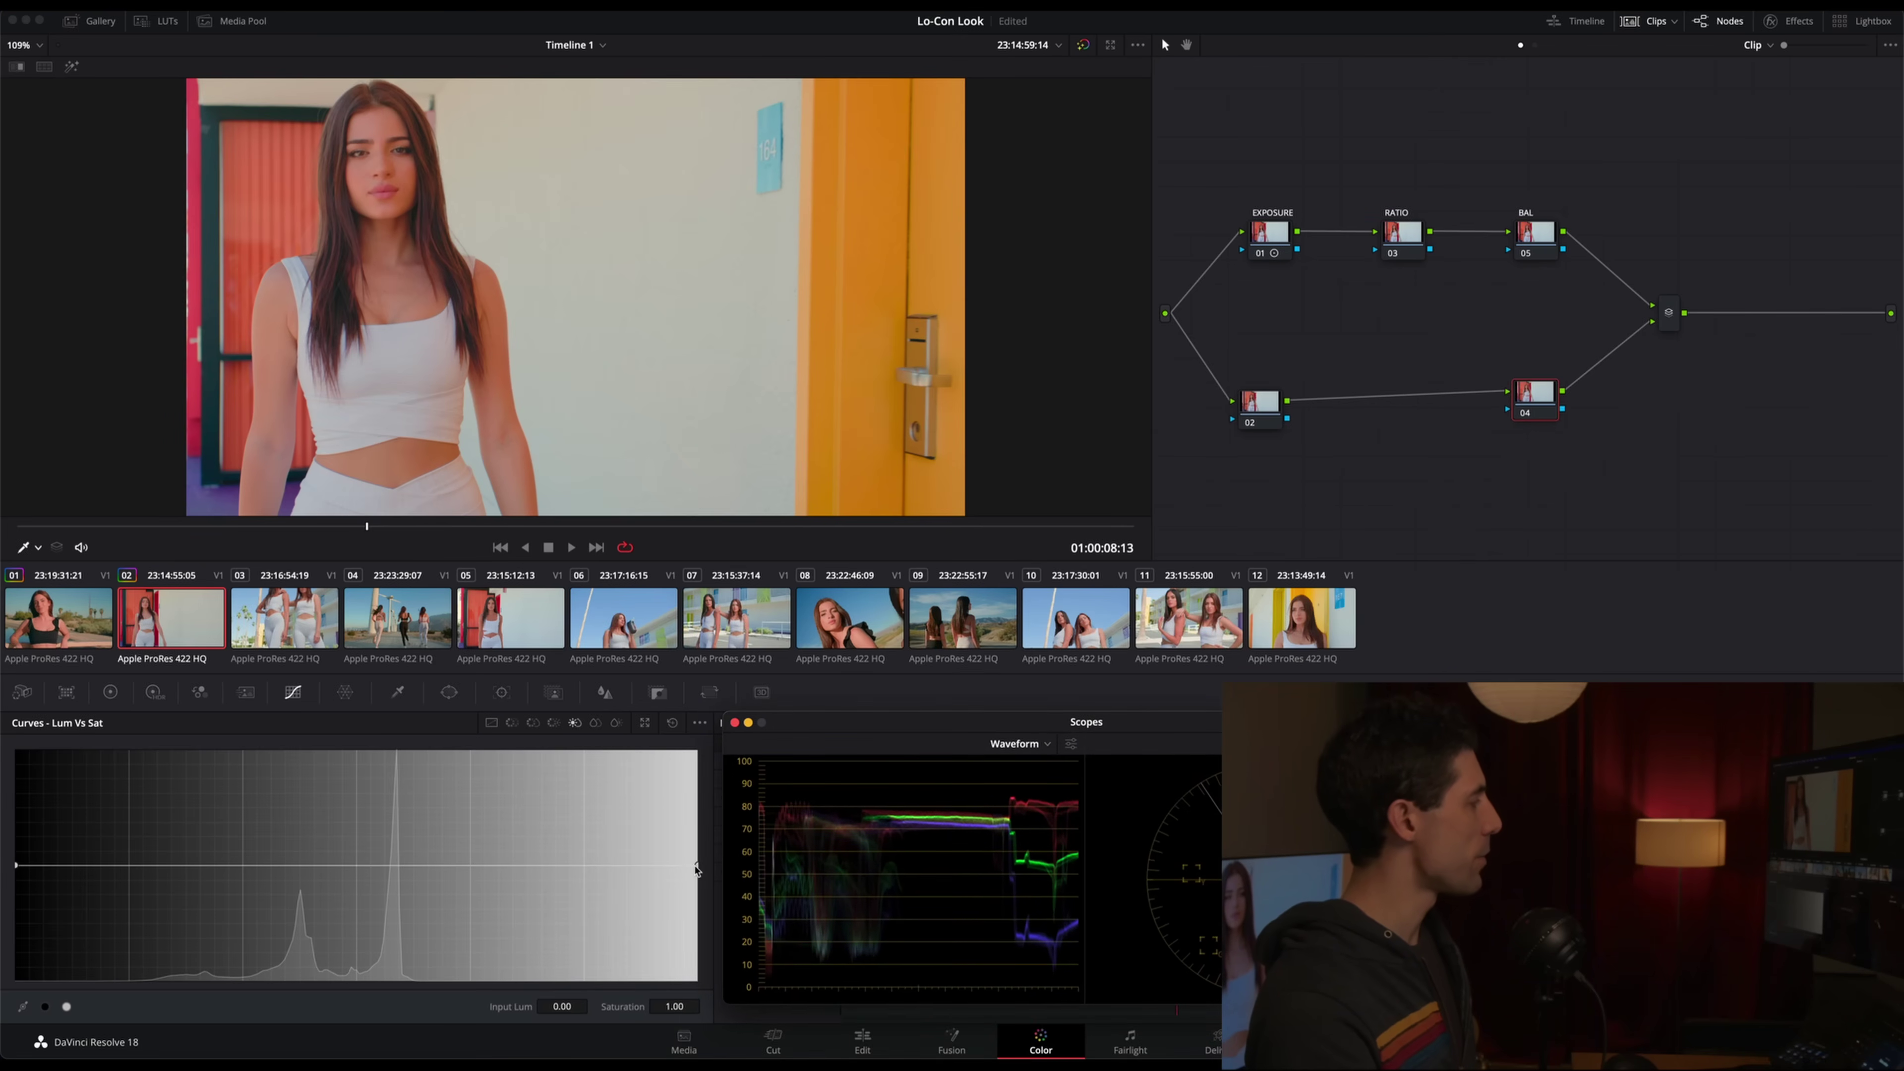
mouse_move(697, 869)
left_mouse_down()
mouse_move(694, 891)
mouse_move(696, 866)
left_mouse_up()
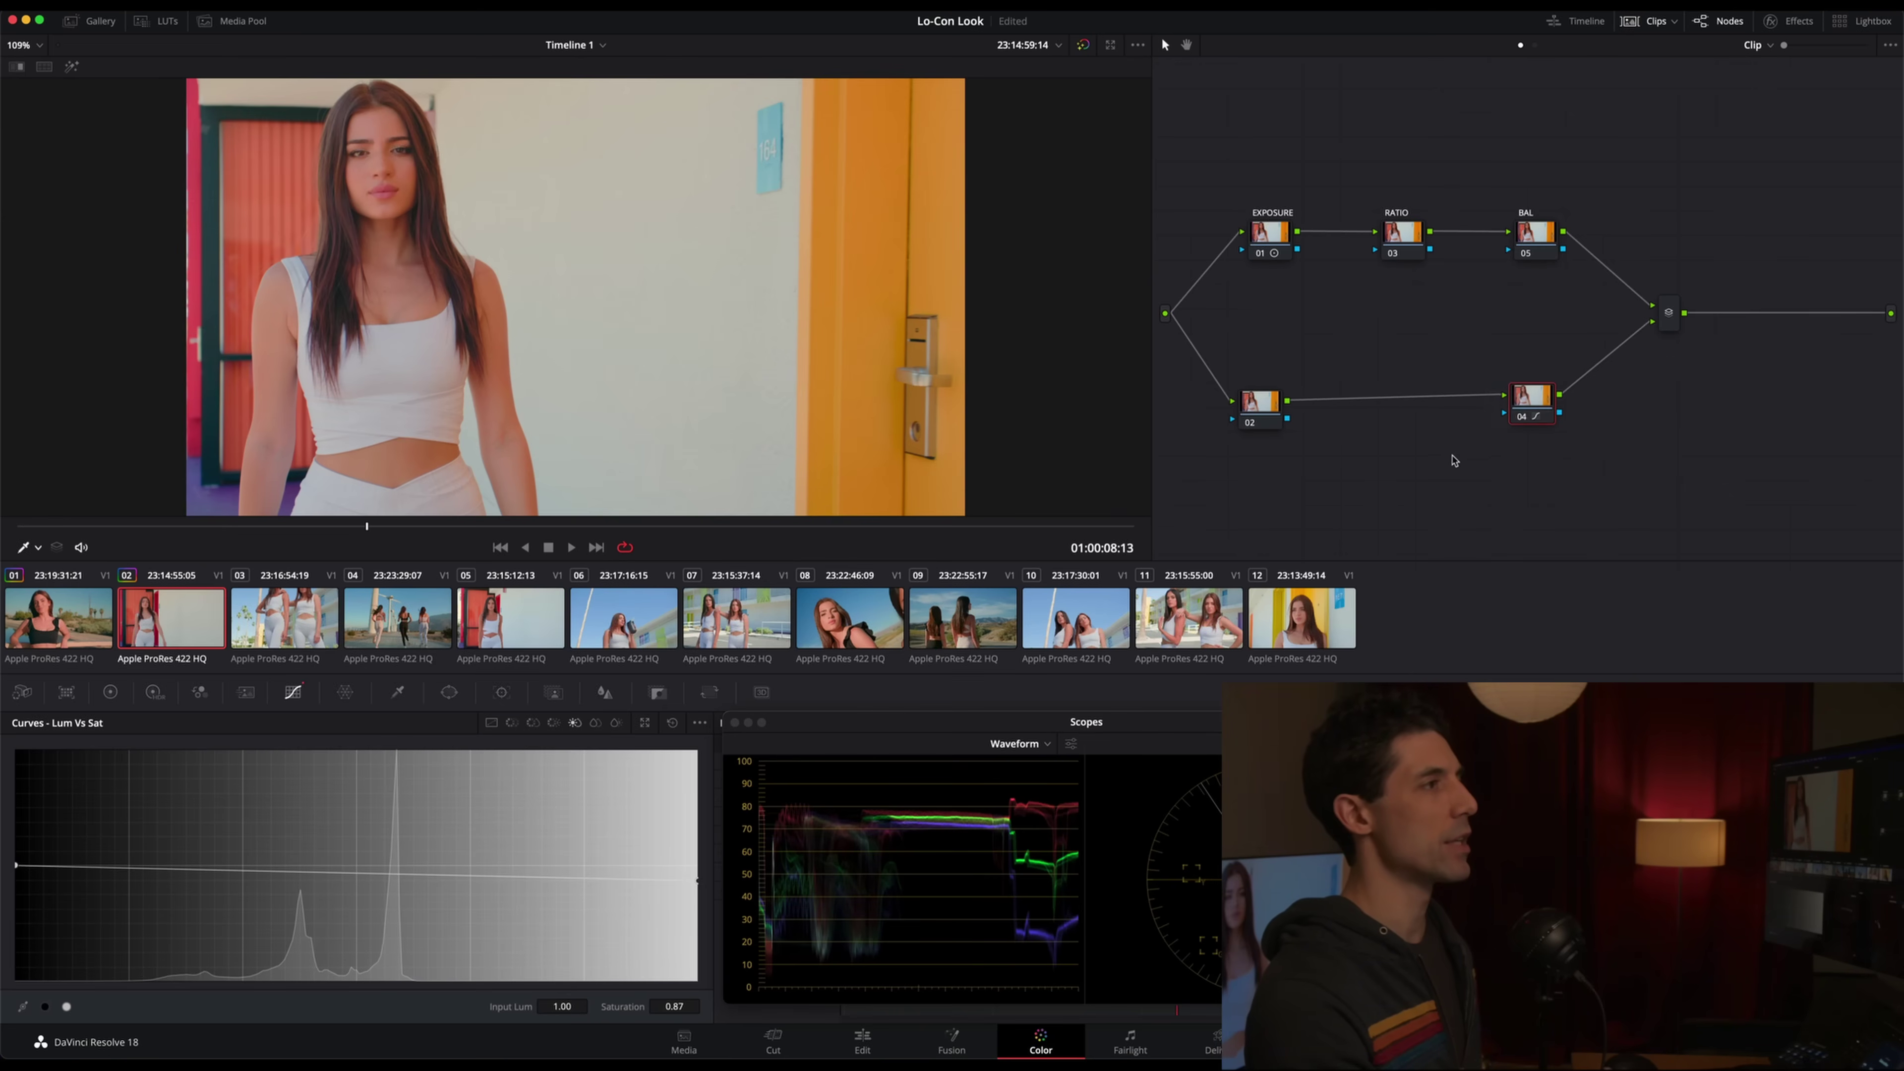
key("super+d")
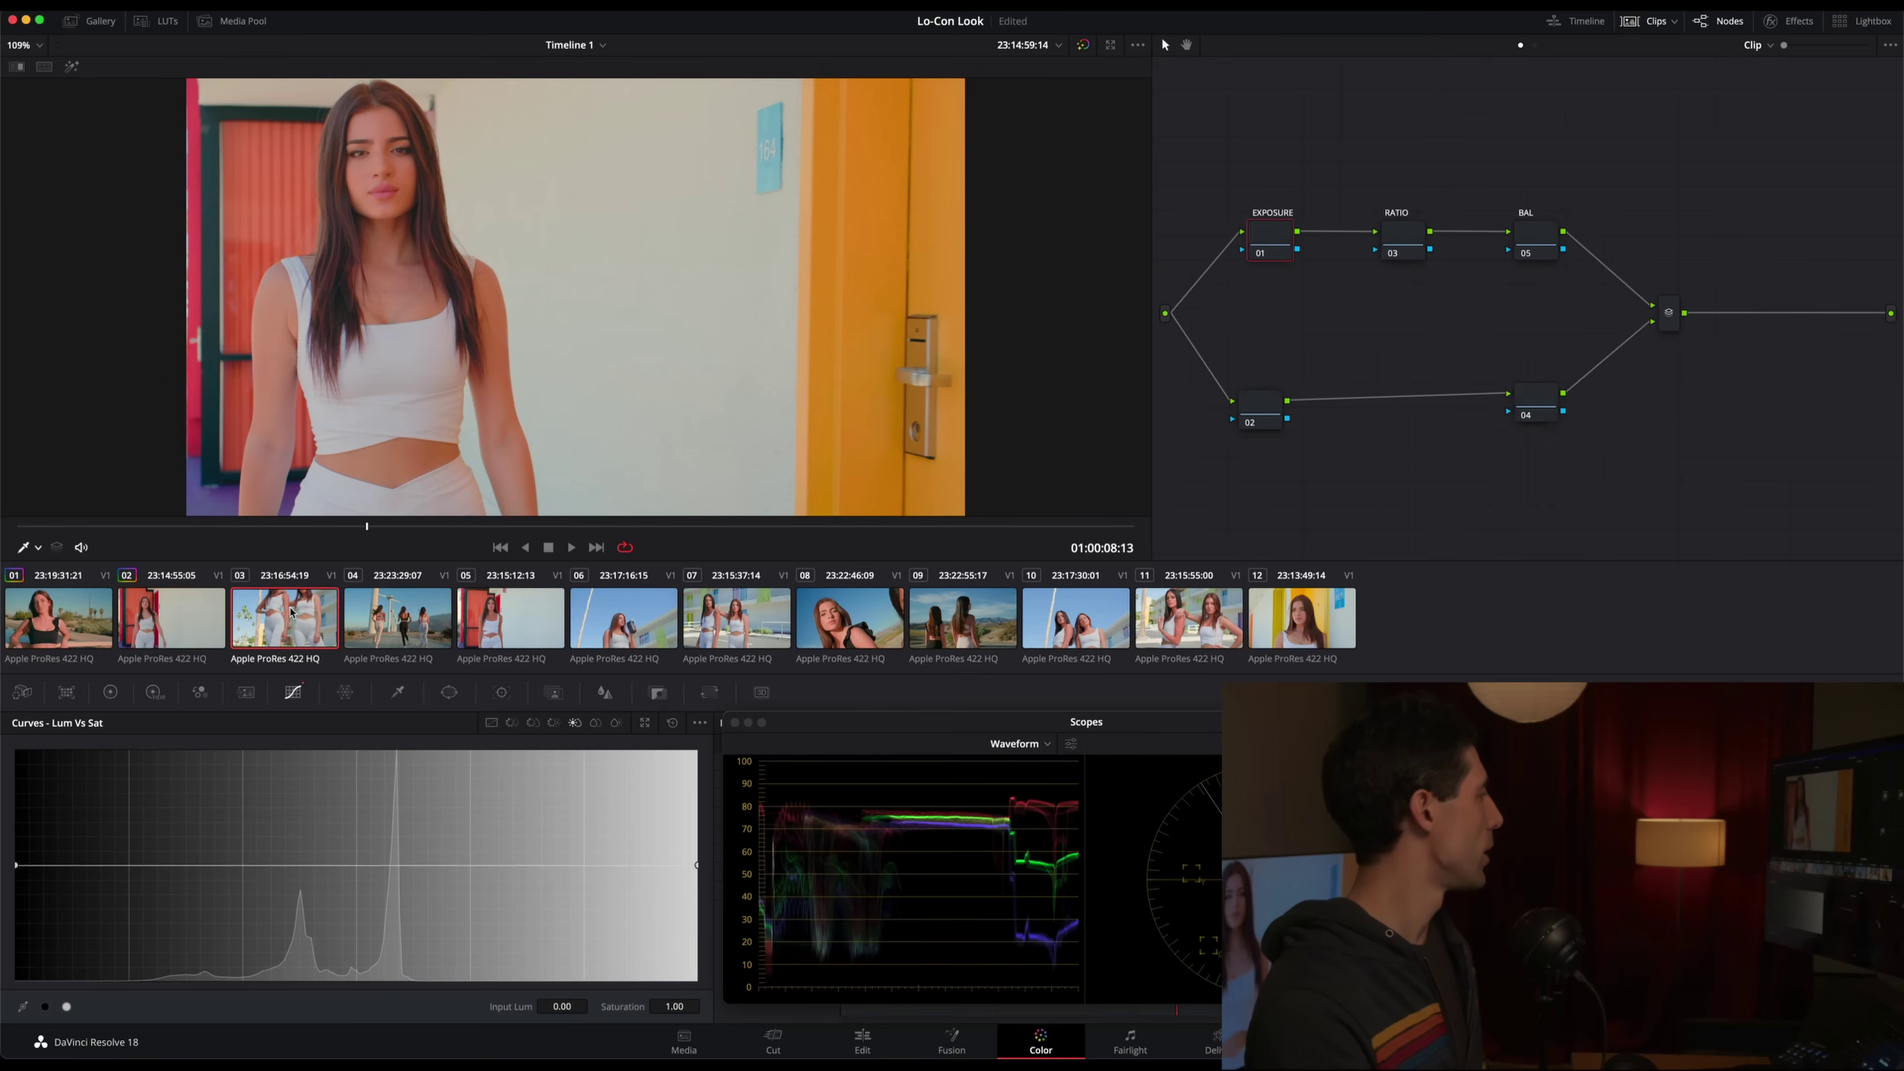
Move on to clip 03 and scrub to a frame with both women against the sky
left_click(285, 617)
key("space")
left_click_drag(199, 528, 641, 562)
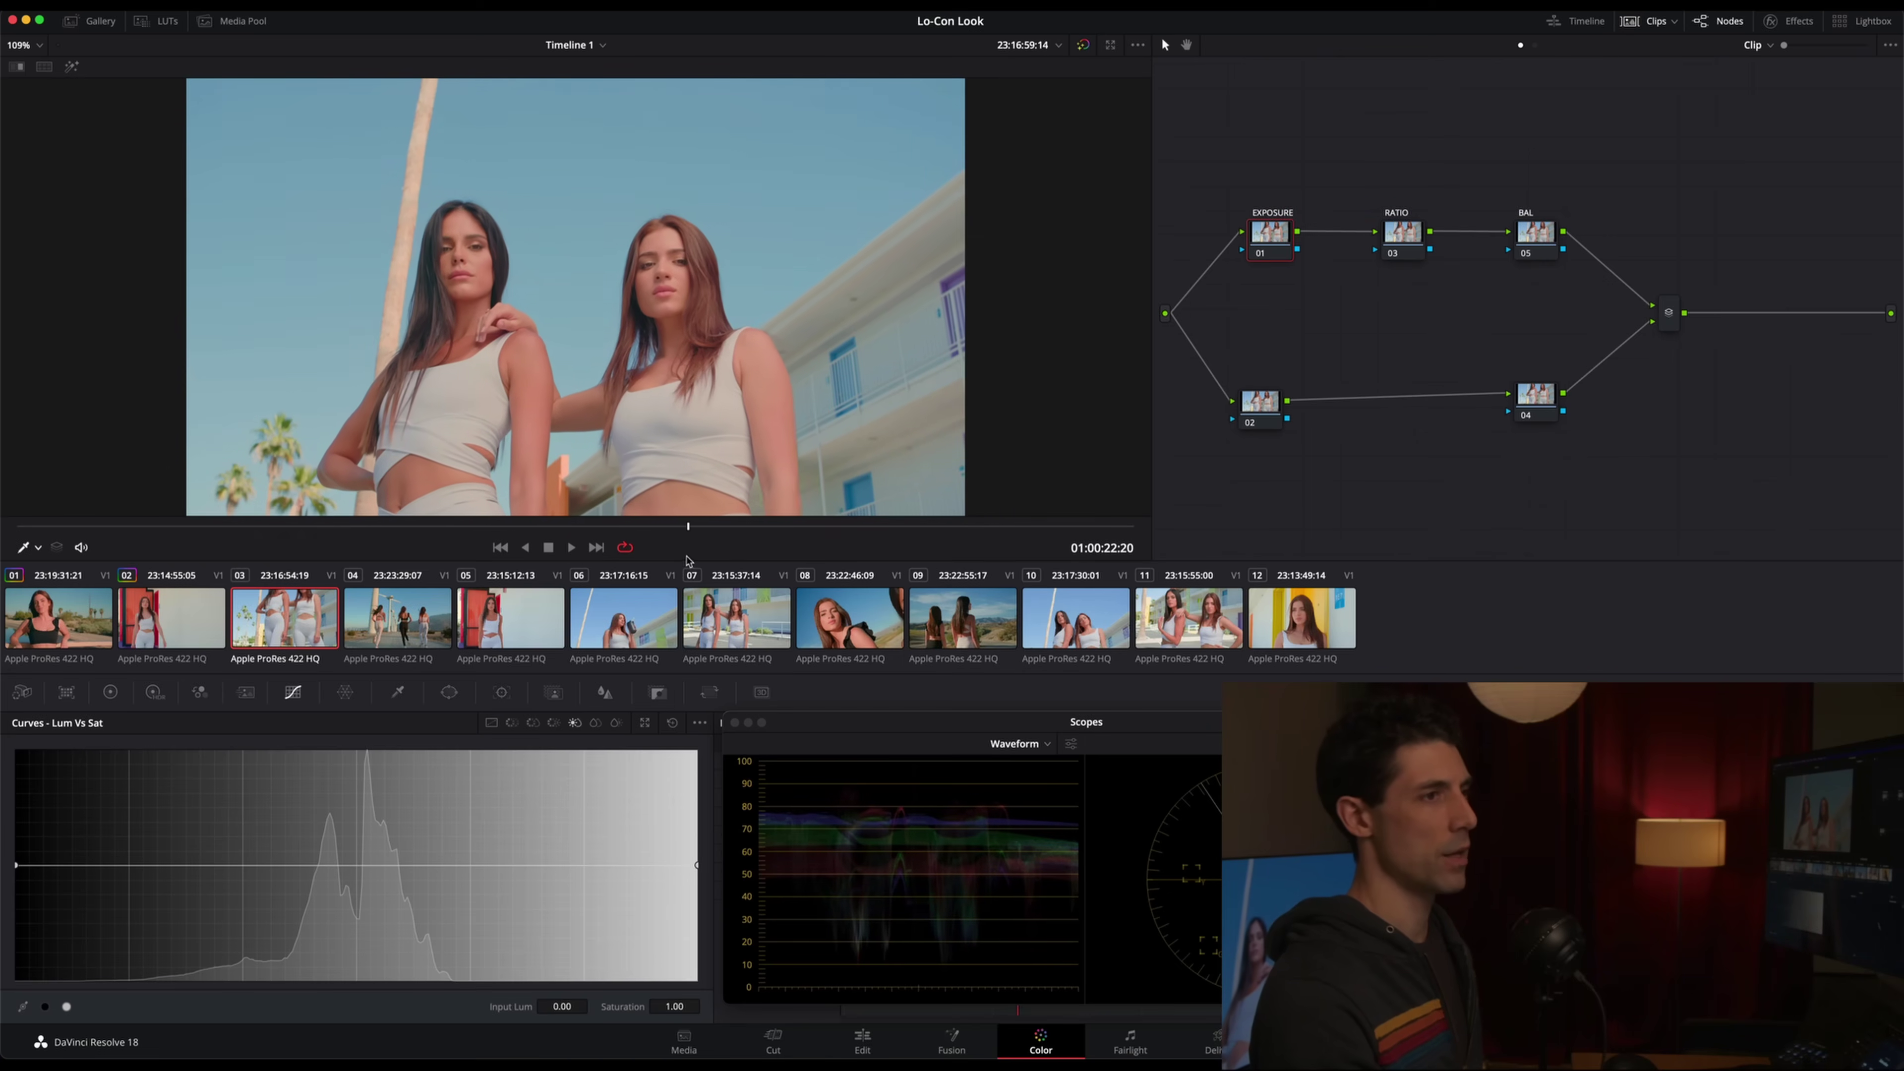
Adjust clip 03's contrast on its RATIO node and its primary balance on the BAL node, comparing the balance off and on
left_click(1406, 255)
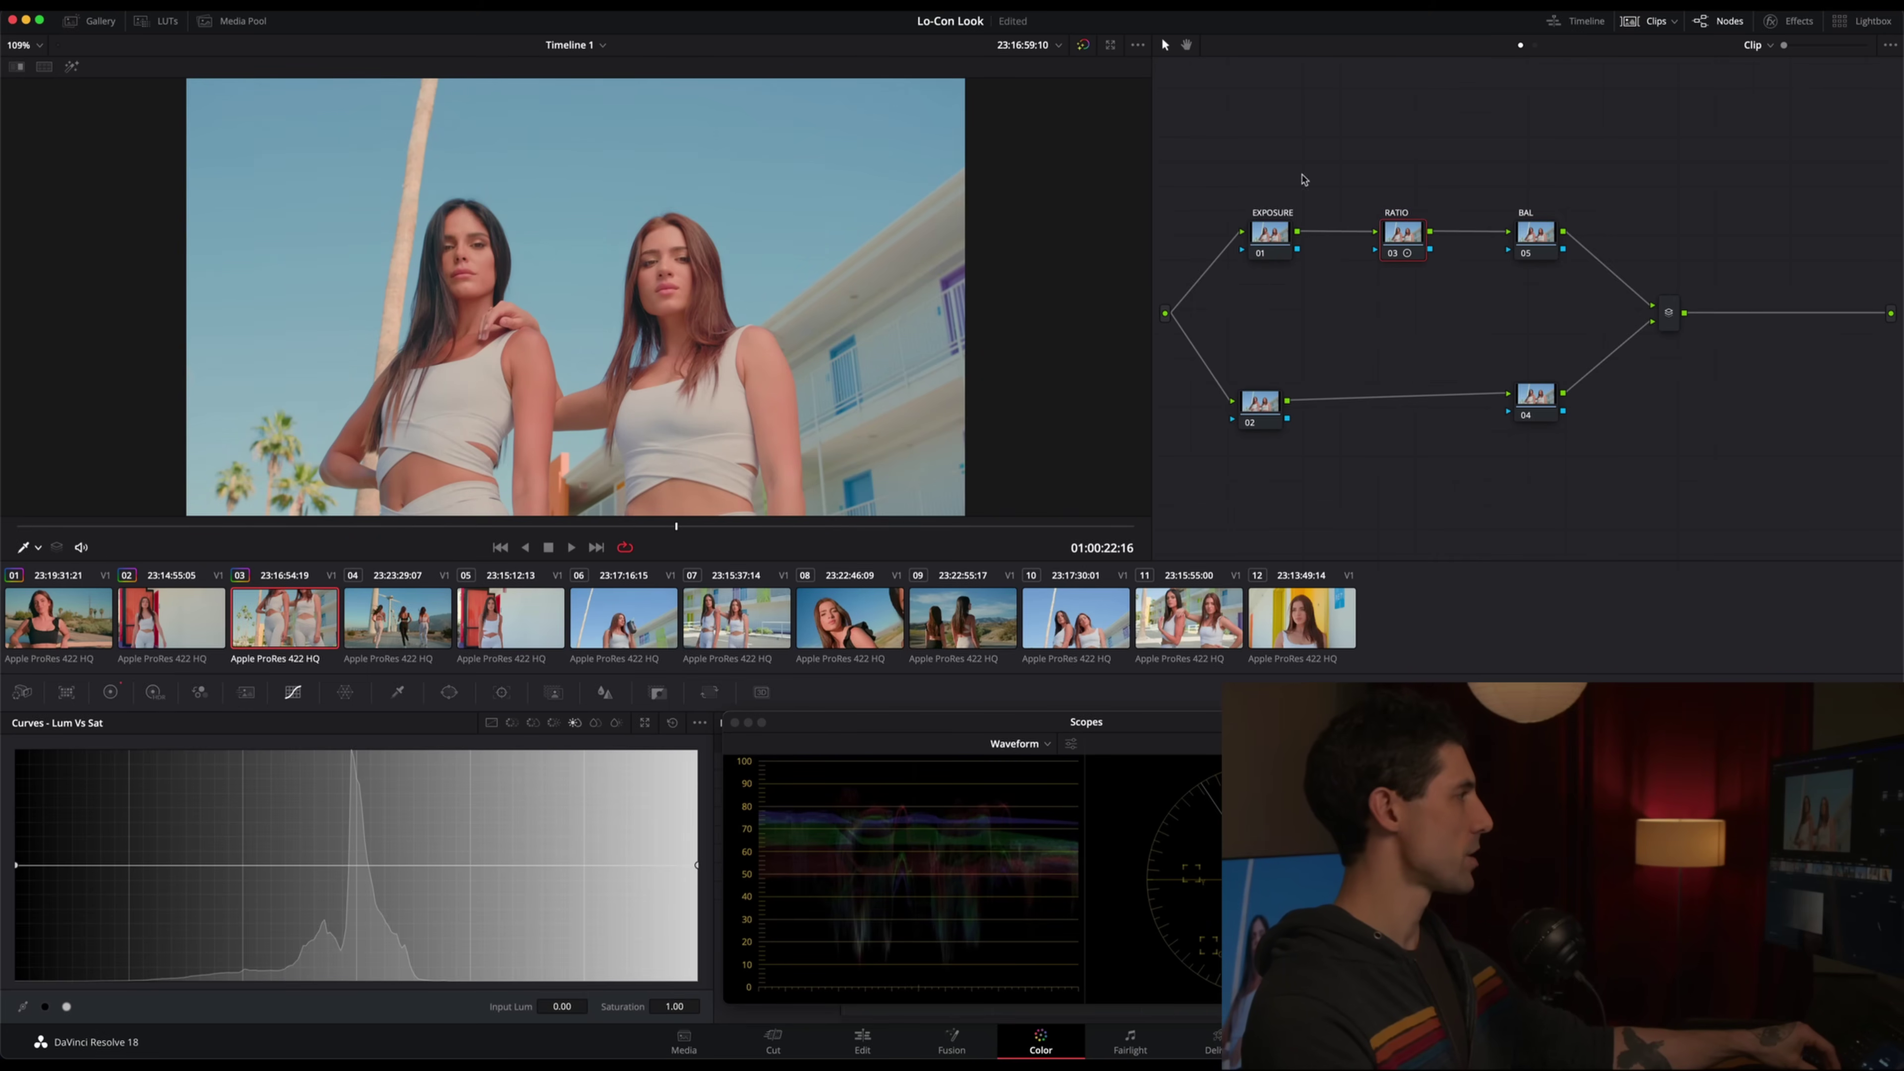
left_click(1541, 233)
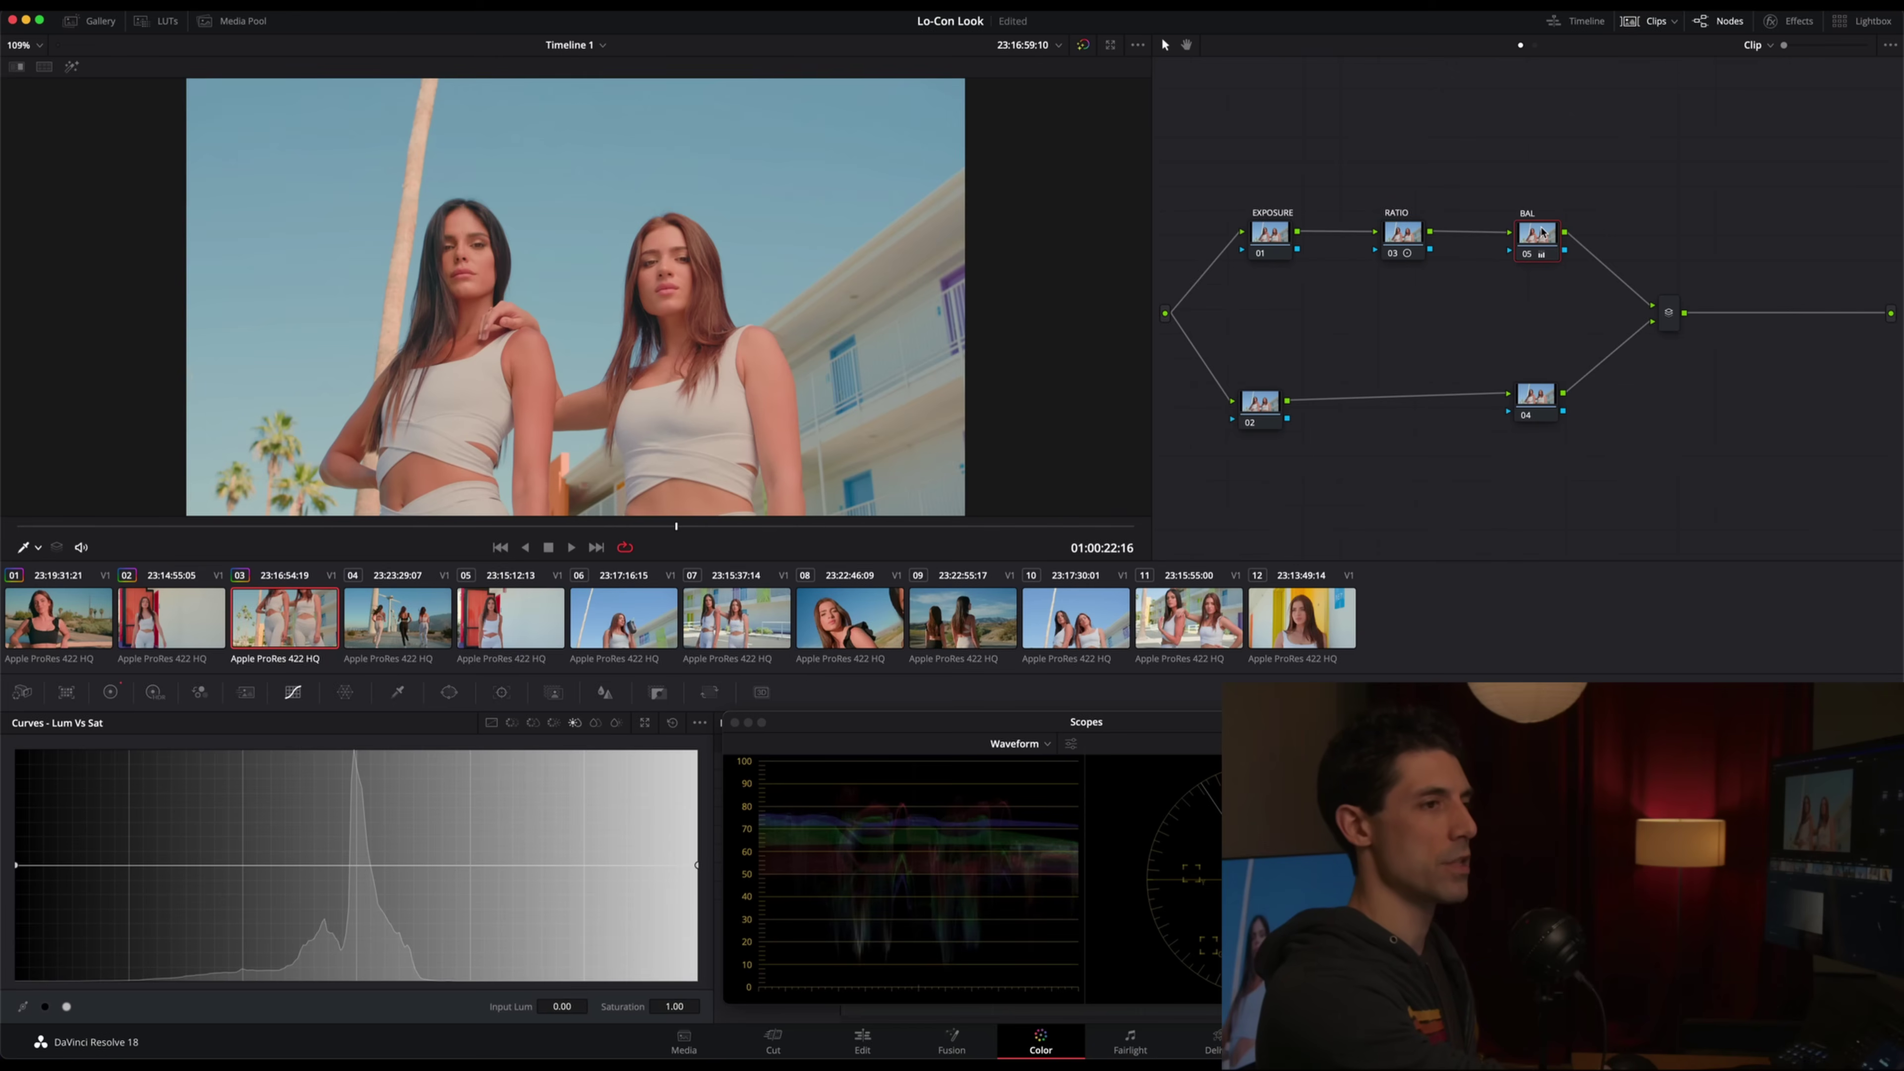
key("ctrl+d")
key("ctrl+d")
key("ctrl+d")
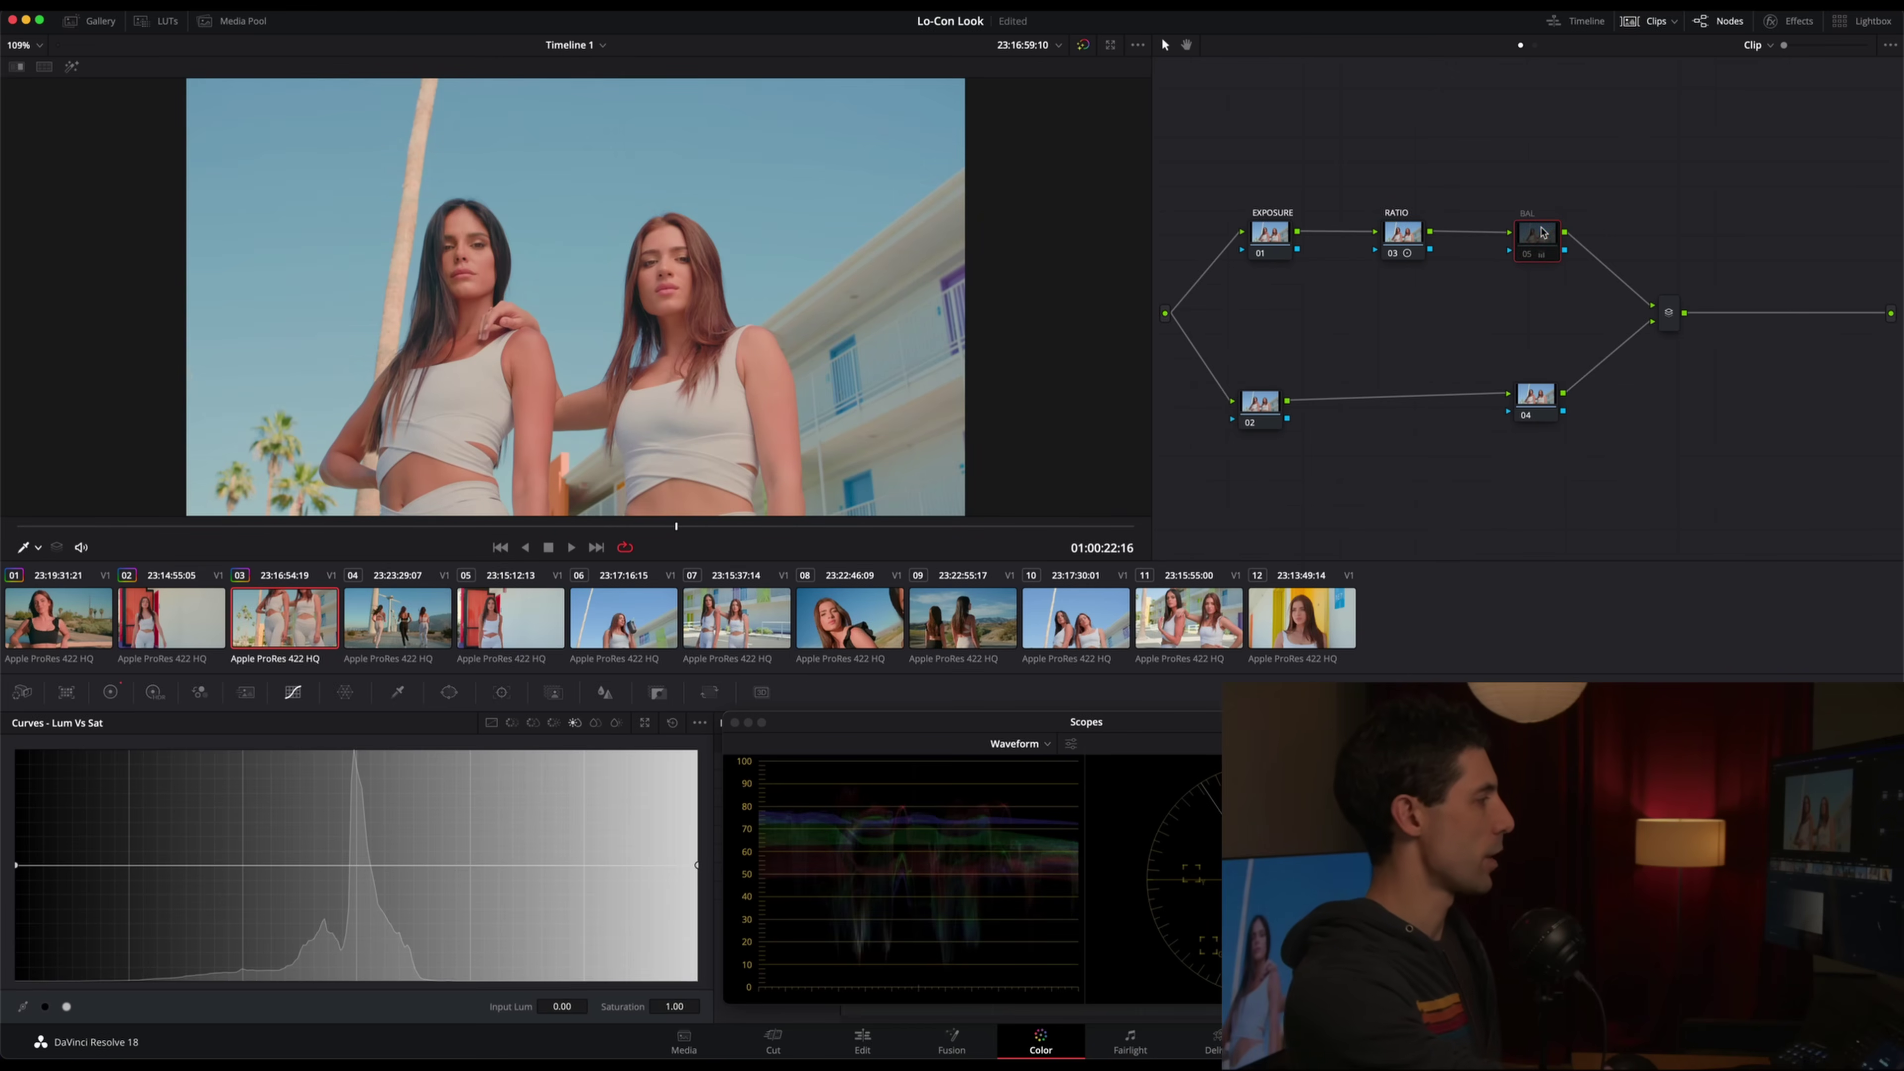
key("ctrl+d")
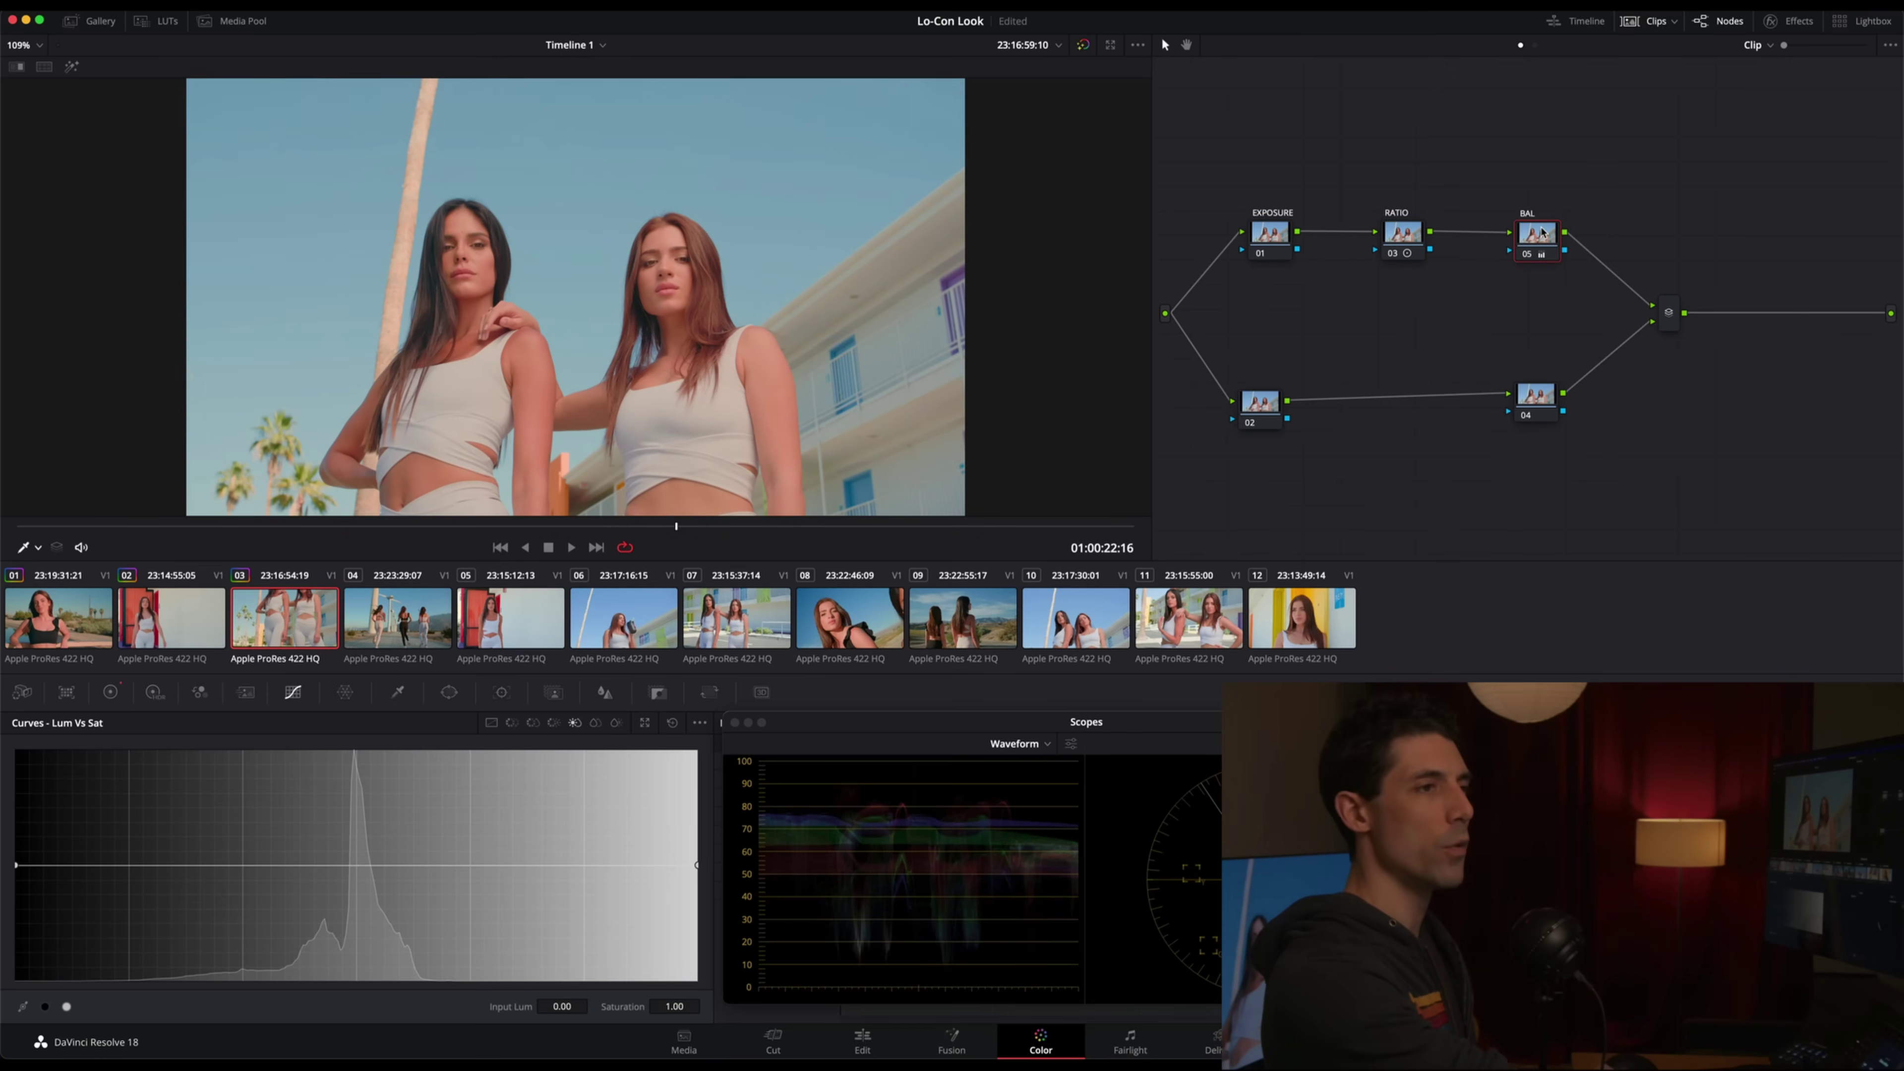
Move on to clip 04, refine the primary exposure on its EXPOSURE node and compare the adjustment off and on
left_click(420, 621)
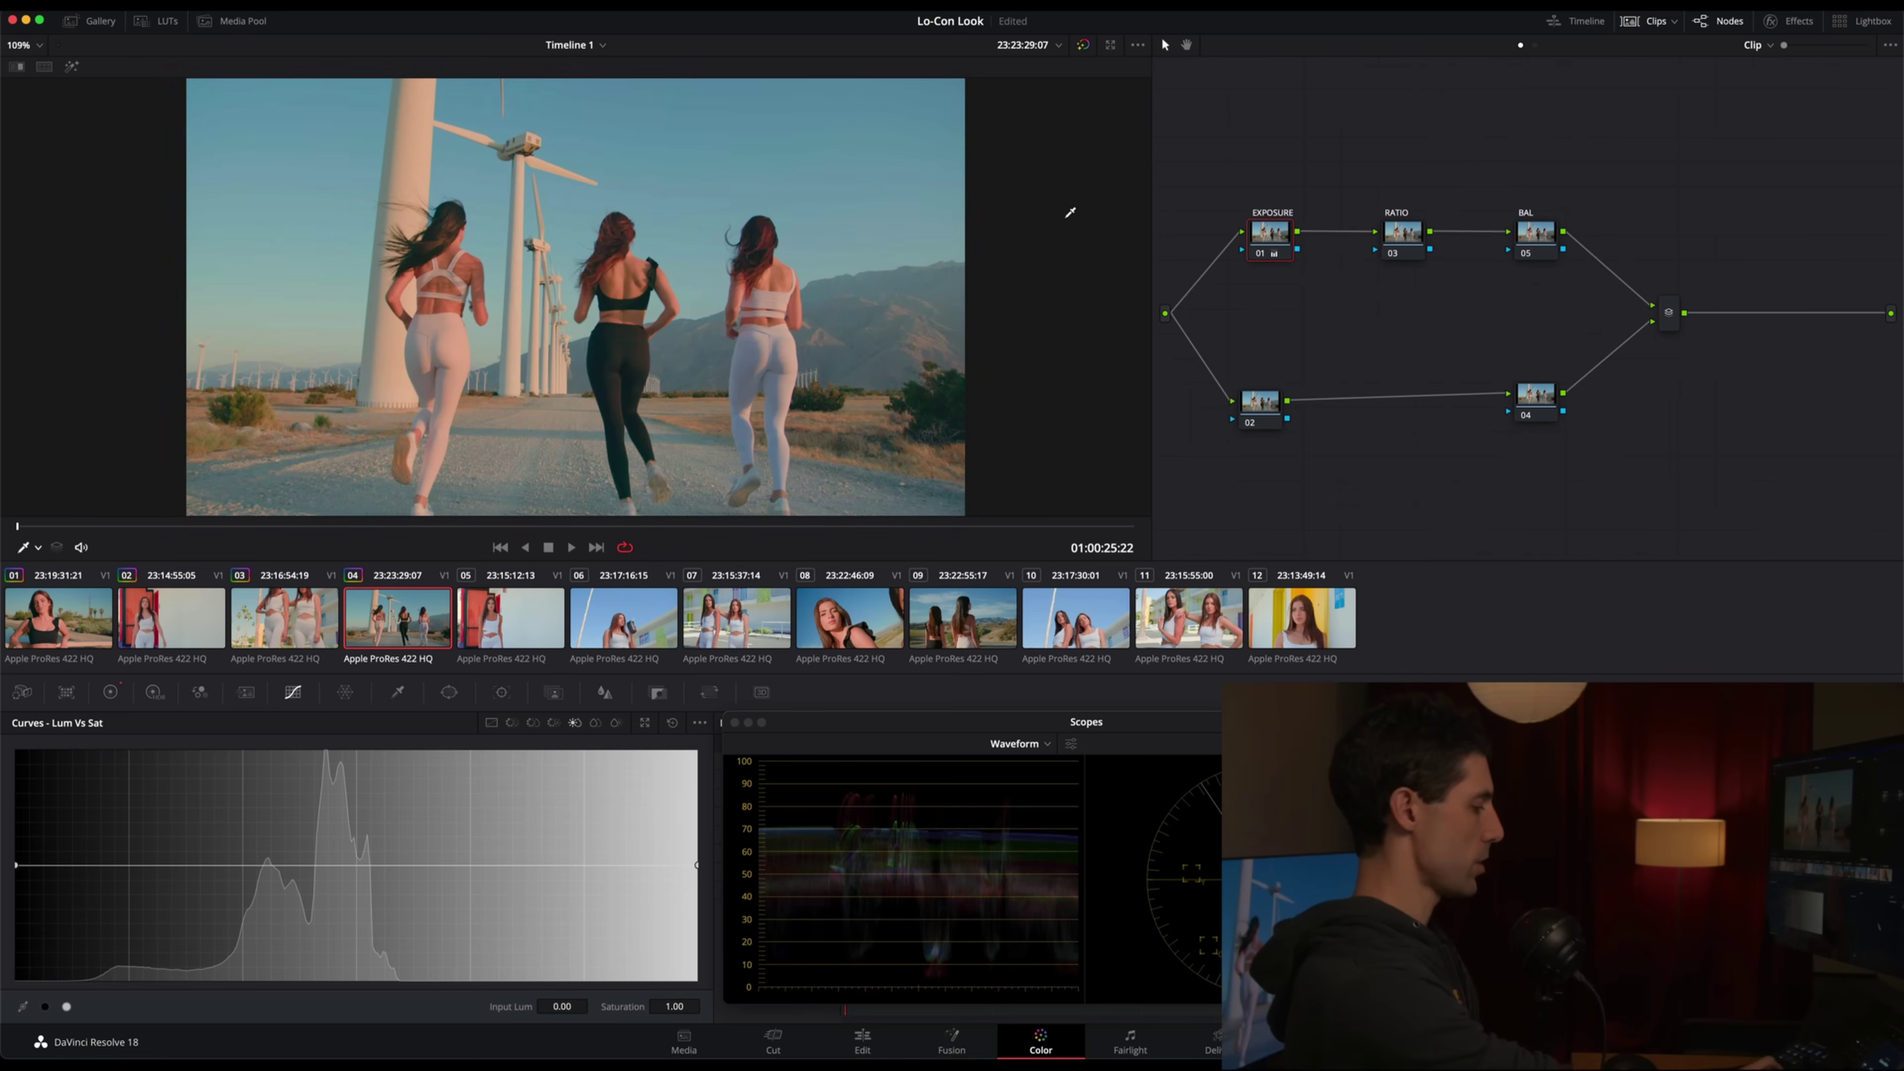
key("super+z")
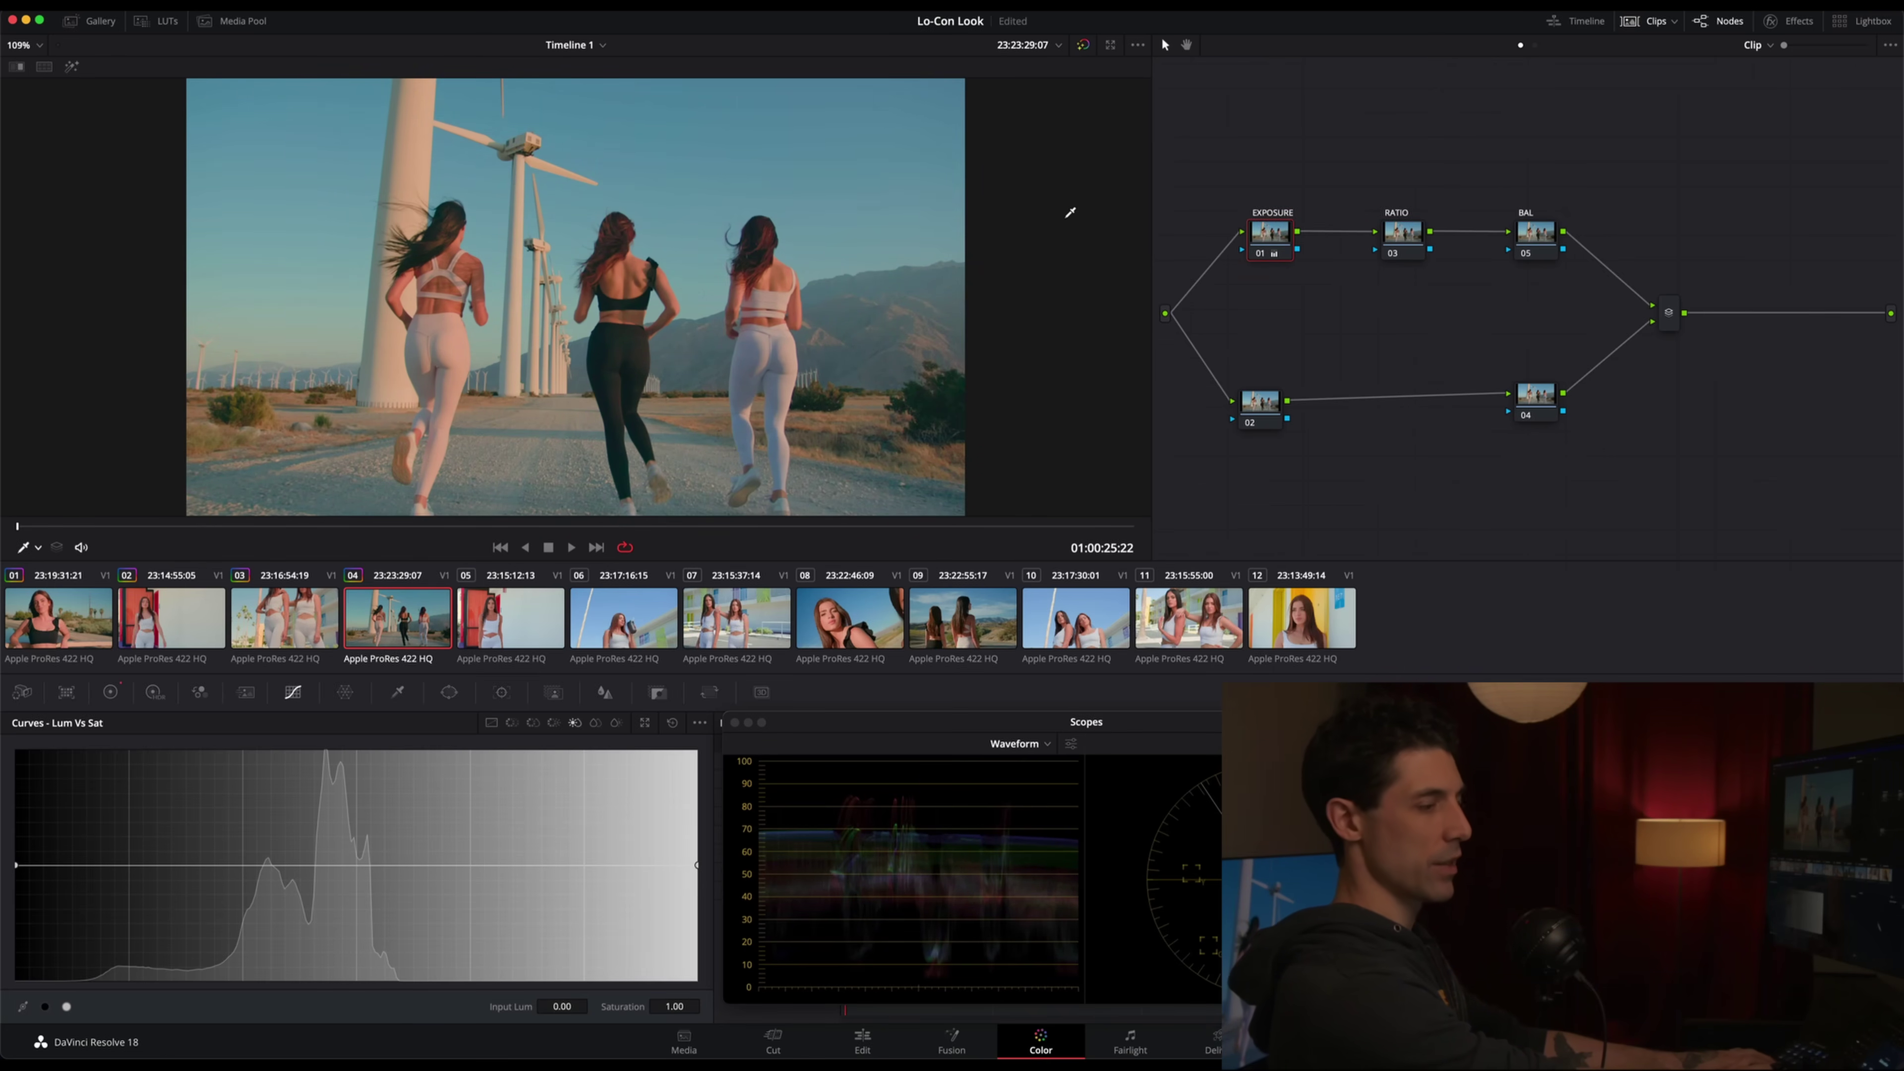
key("super+d")
key("super+d")
key("ctrl+d")
key("ctrl+d")
key("ctrl+d")
key("ctrl+d")
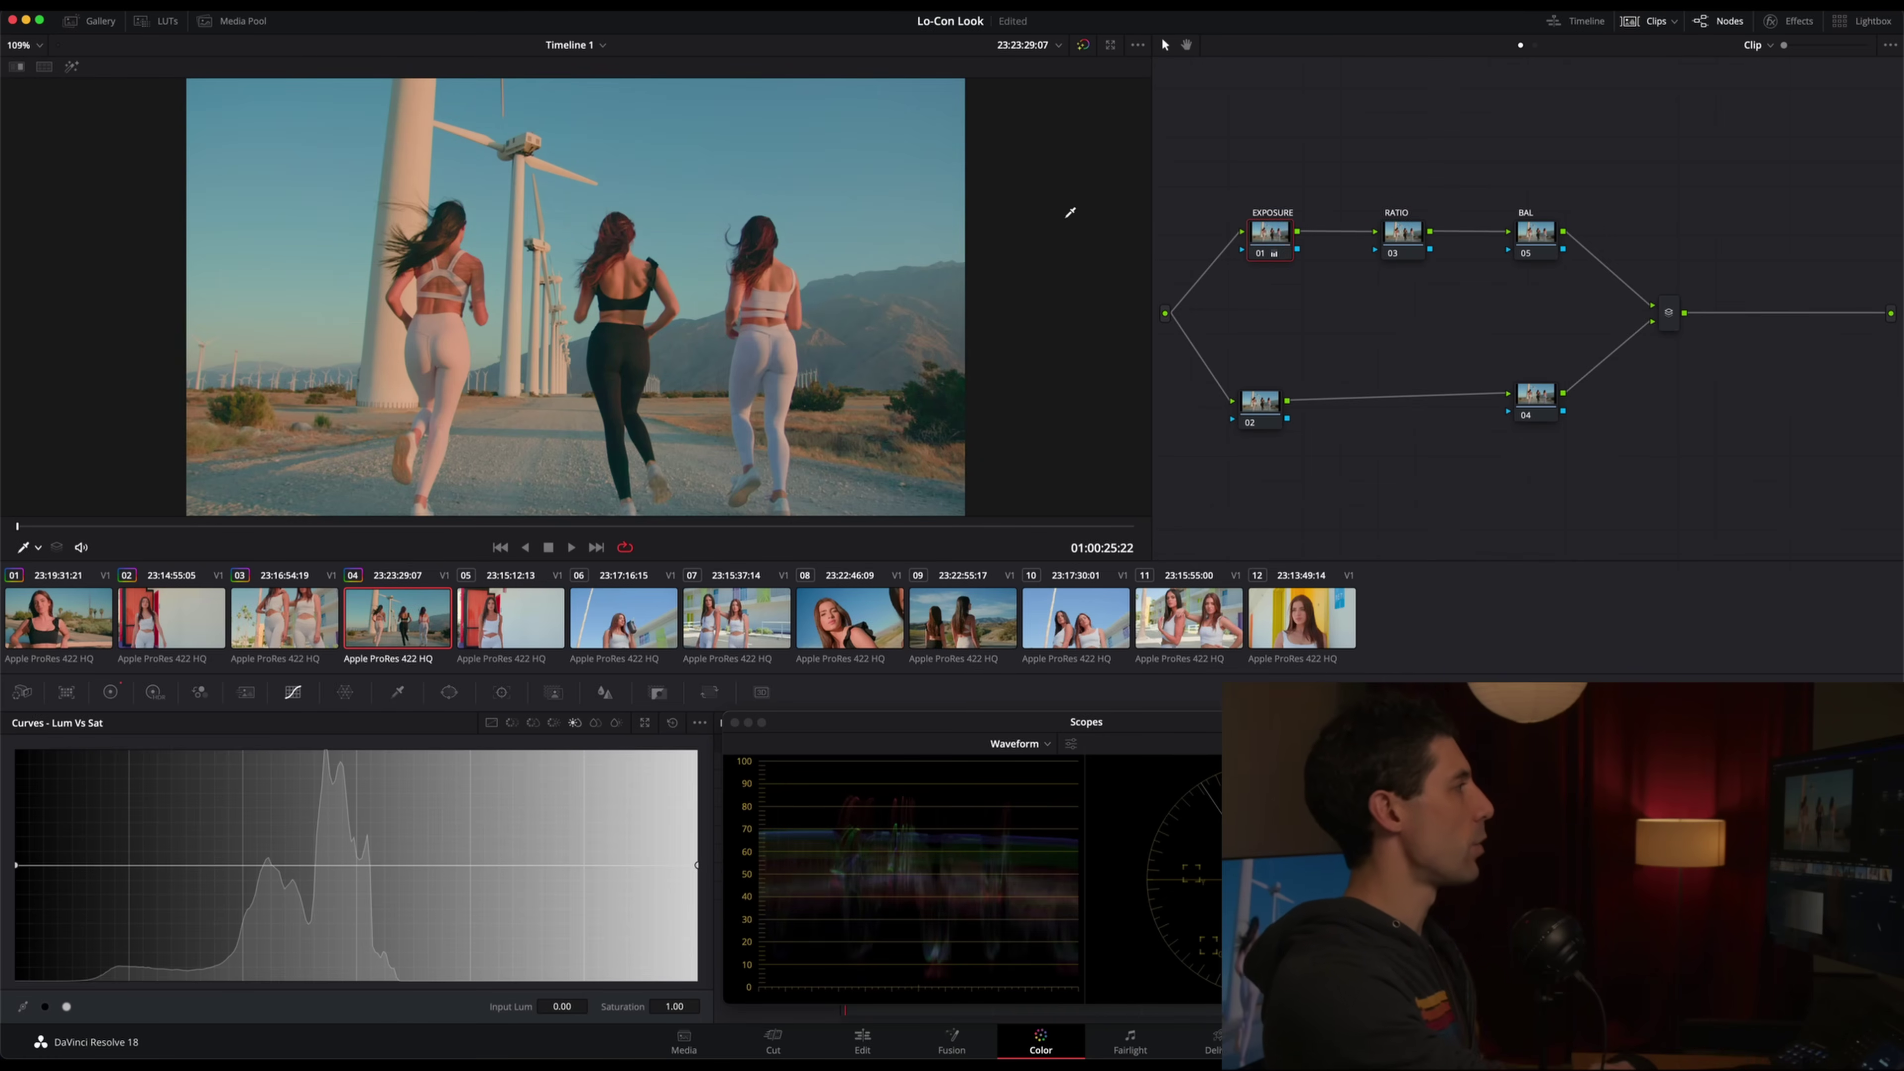
Add a circle-window node after clip 04's node 02, stretch it over the ground with aspect 100, tilt 43.54 and softness 7.50, adjust its primaries and hide the overlay
left_click(1246, 425)
key("alt+c")
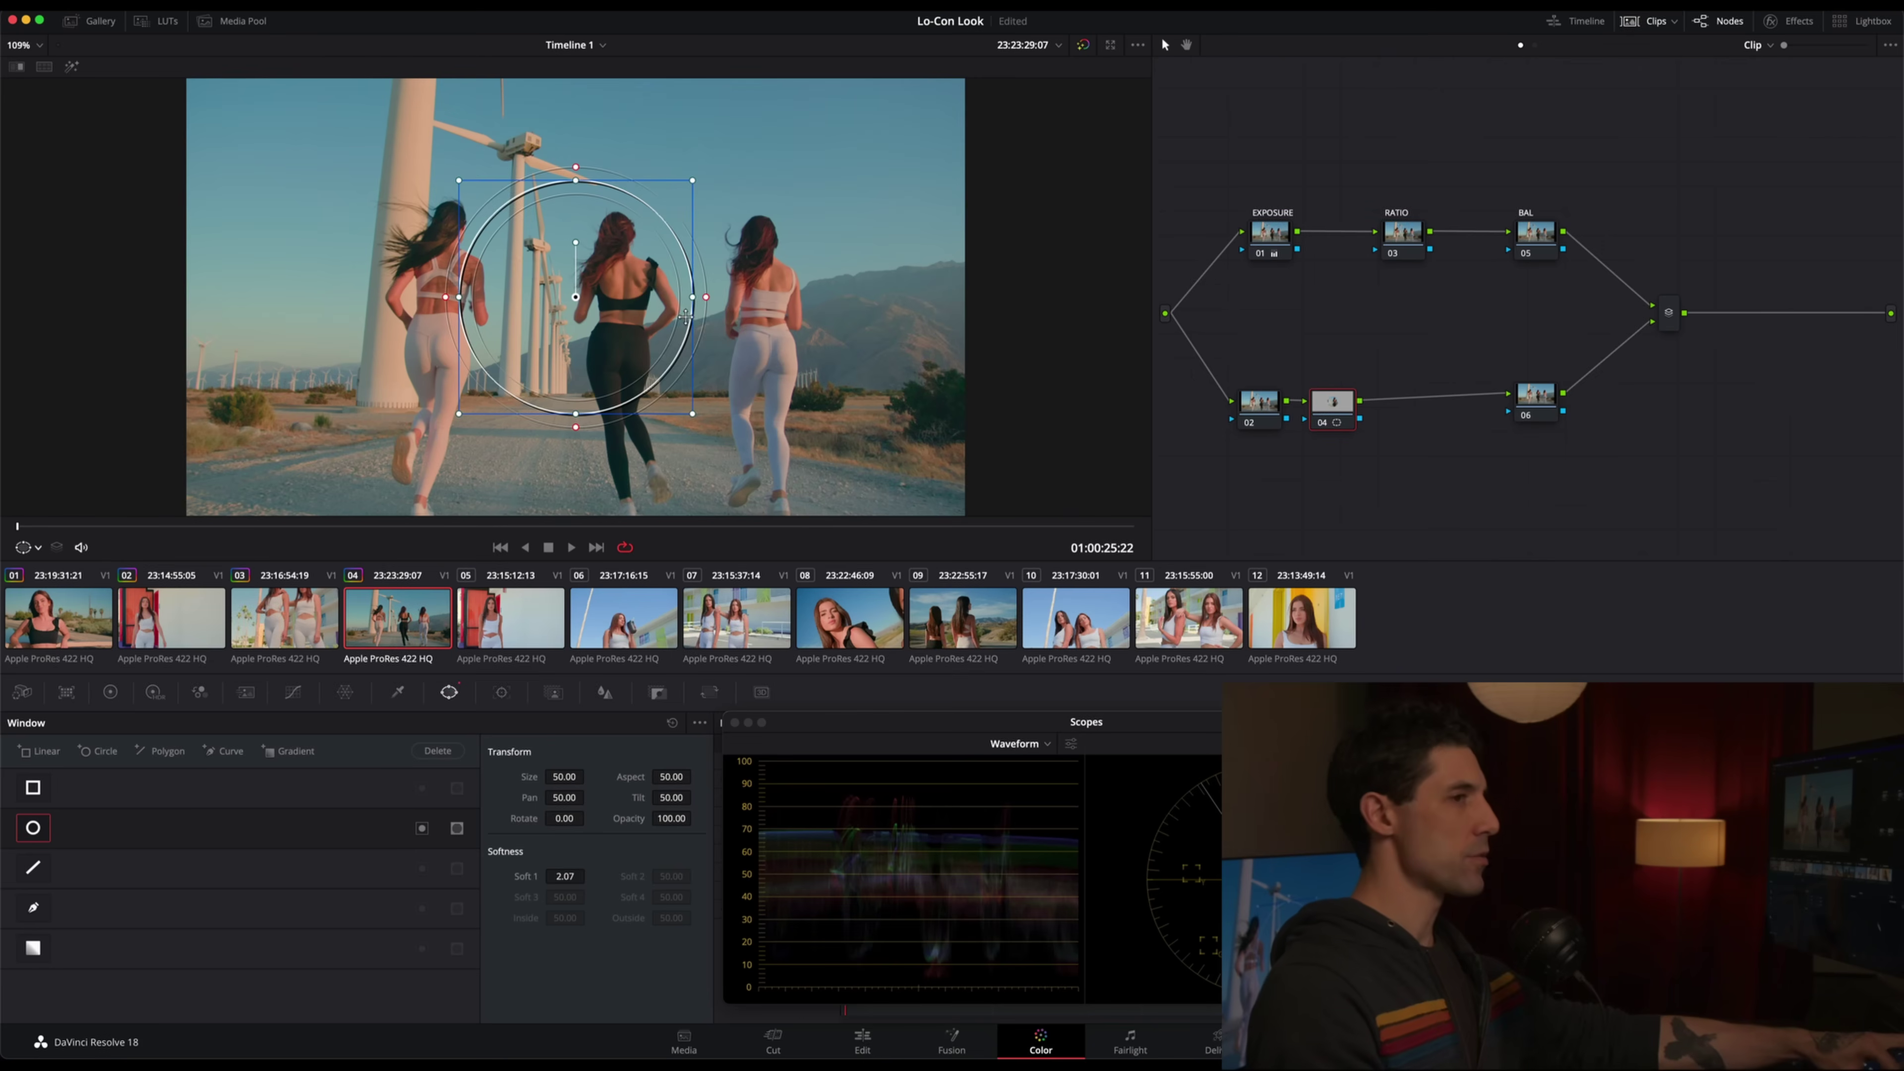
left_click_drag(693, 297, 702, 356)
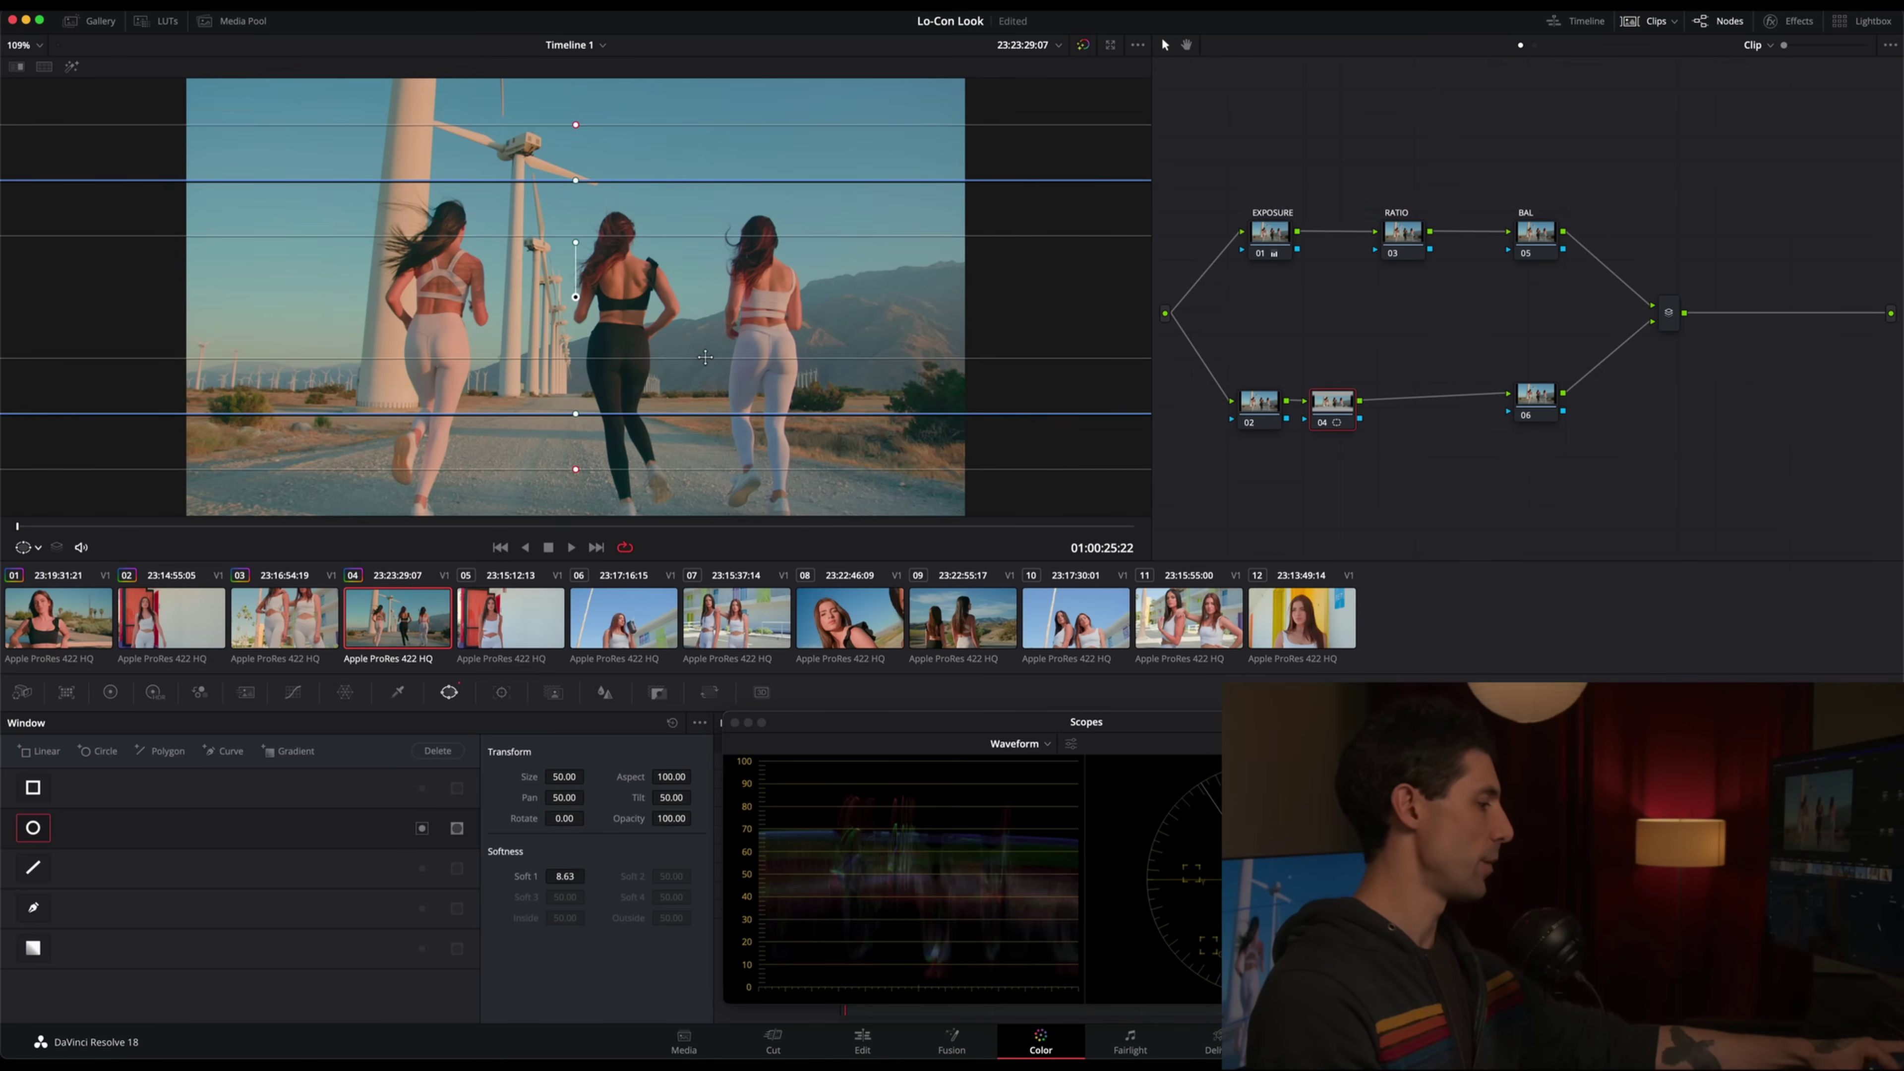
left_click_drag(707, 356, 864, 377)
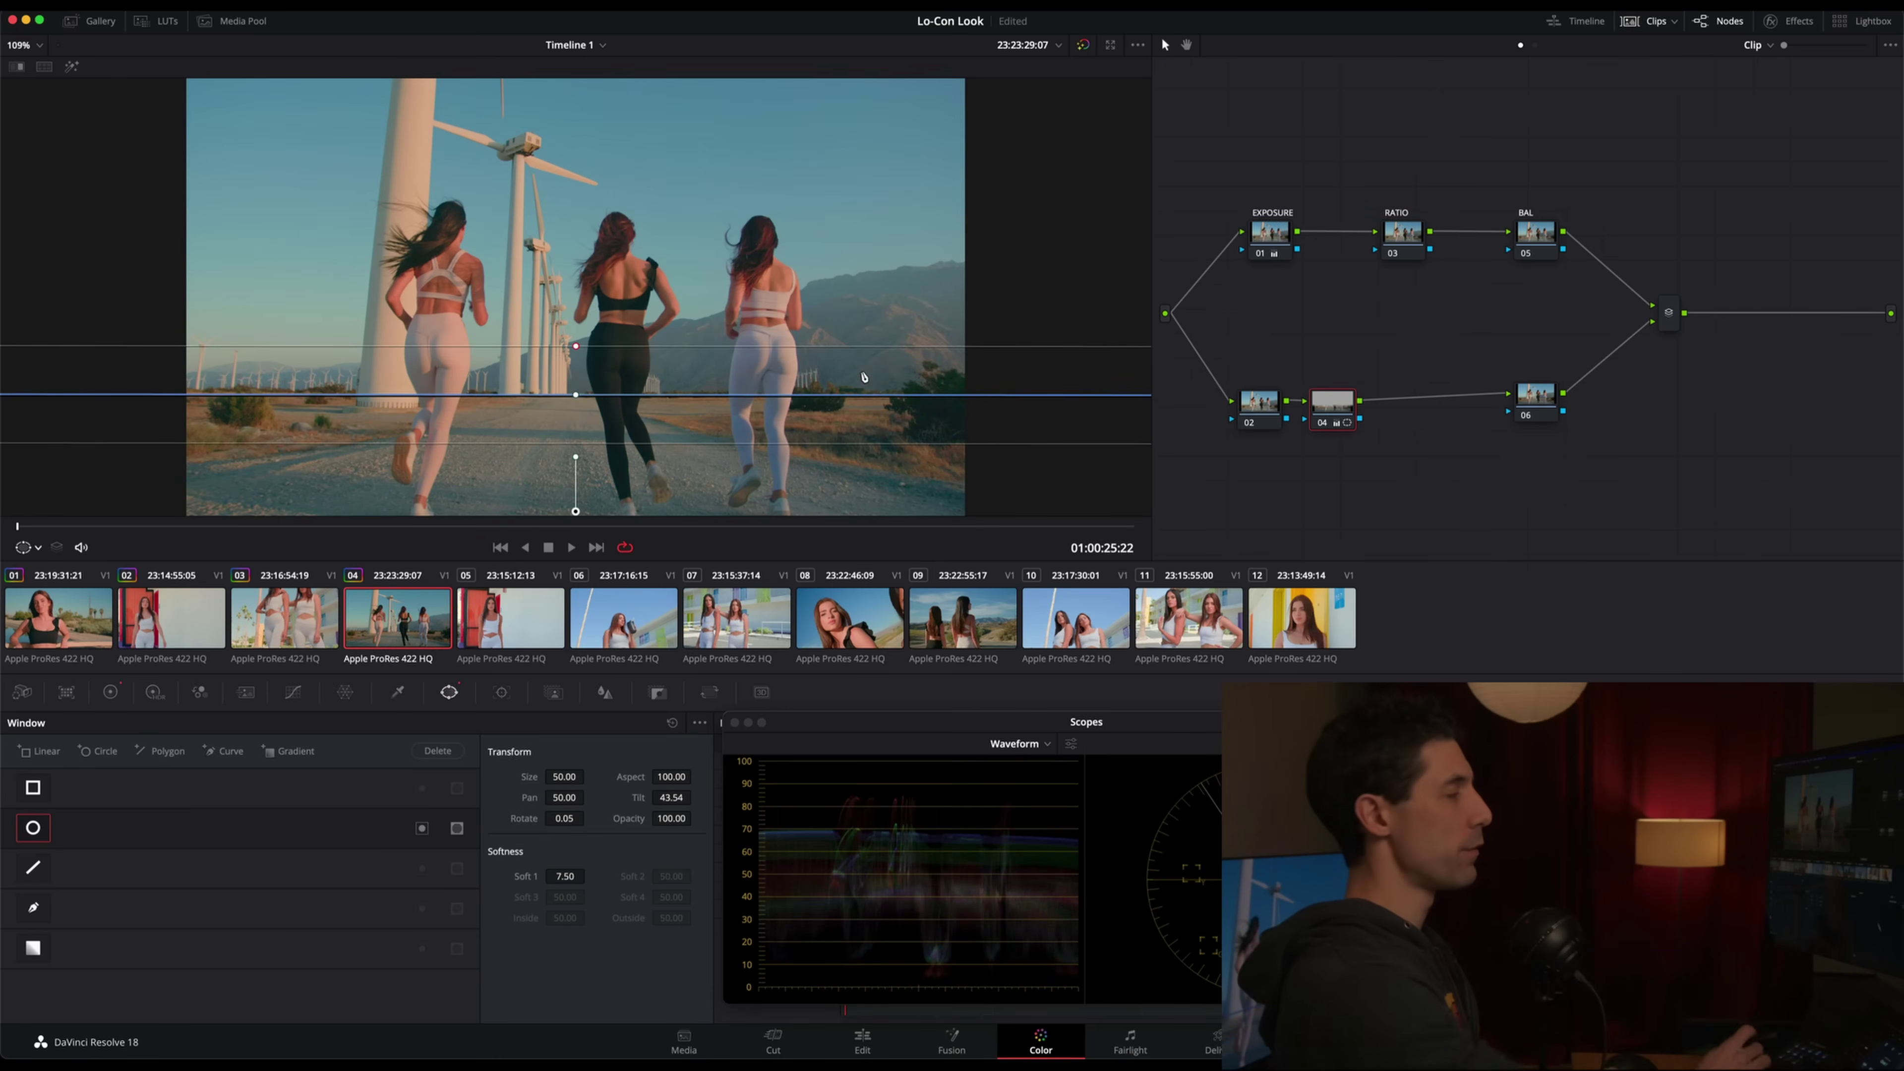
left_click(54, 550)
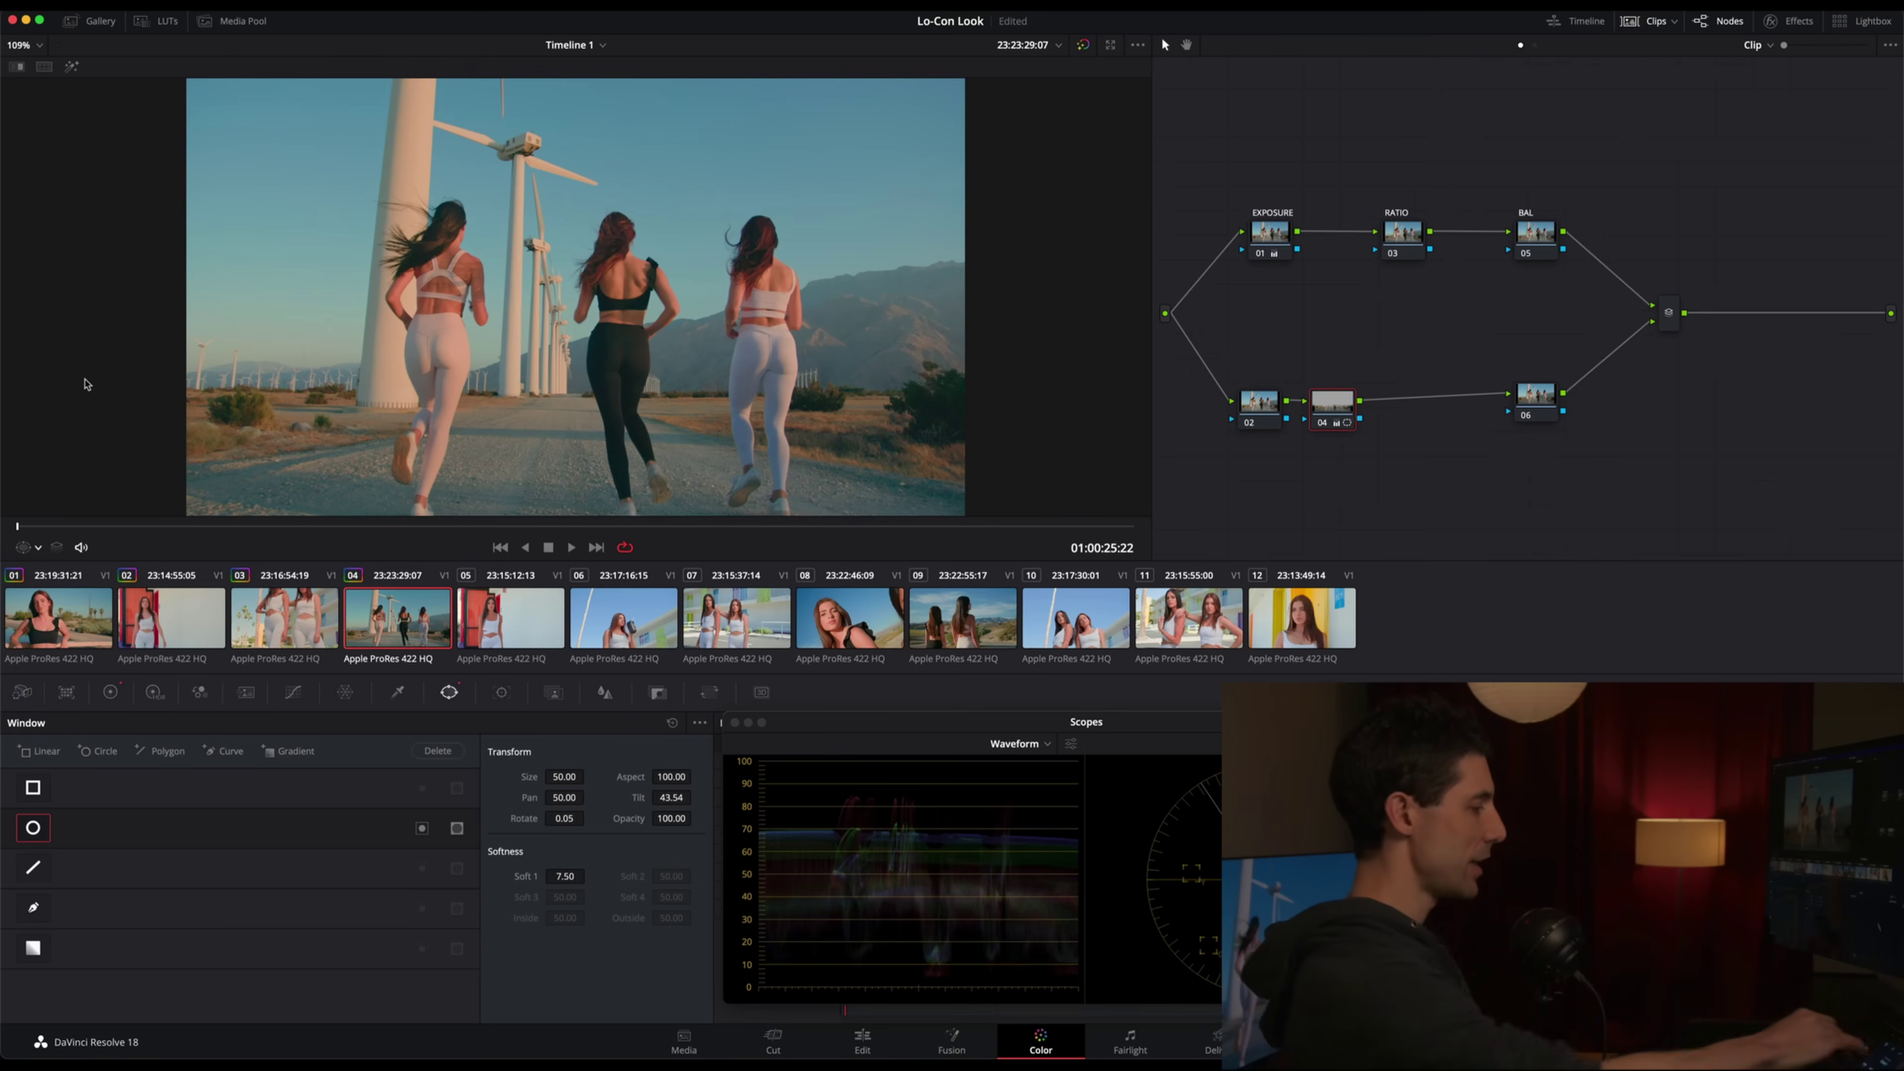
Compare clip 04's windowed ground adjustment off and on and fine-tune the window's tilt to 43.36
key("super+d")
key("super+d")
key("super+d")
key("super+d")
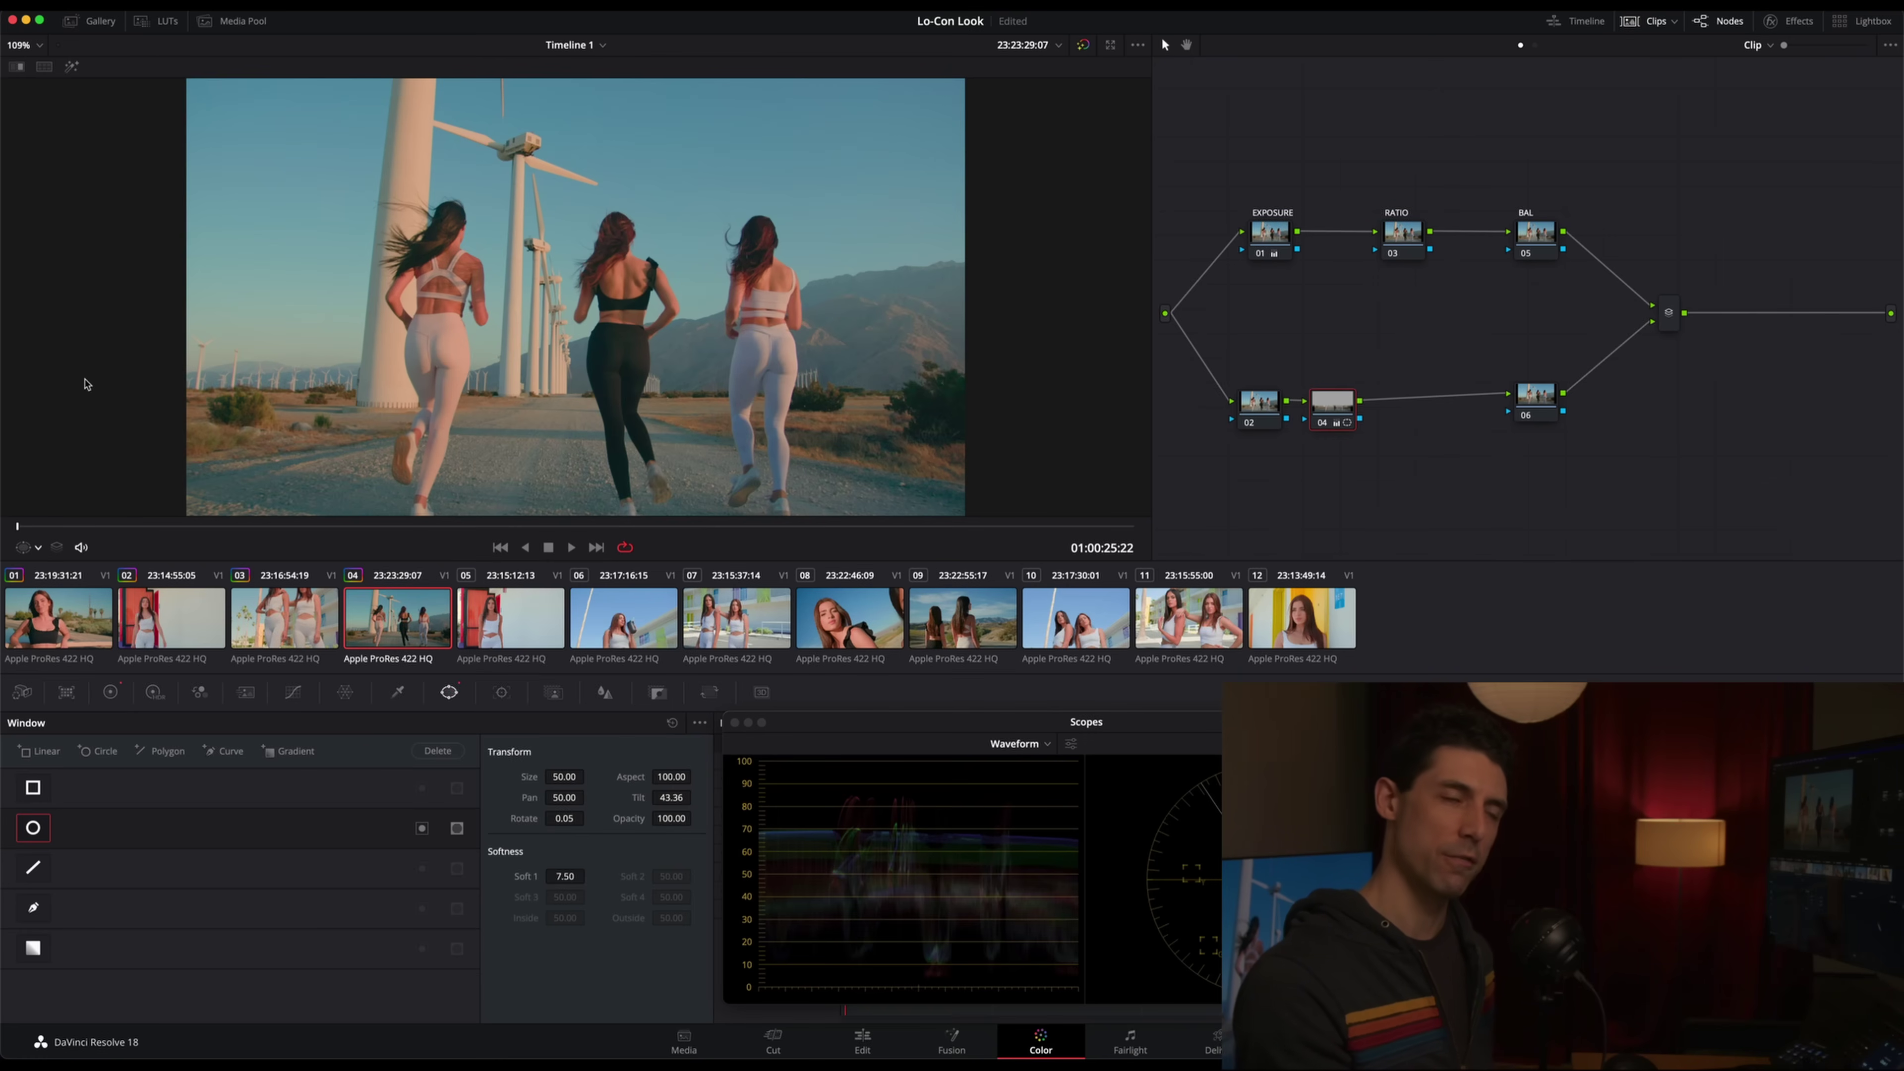
Copy clip 02's grade onto clip 05 and check the two clips against each other
left_click(518, 619)
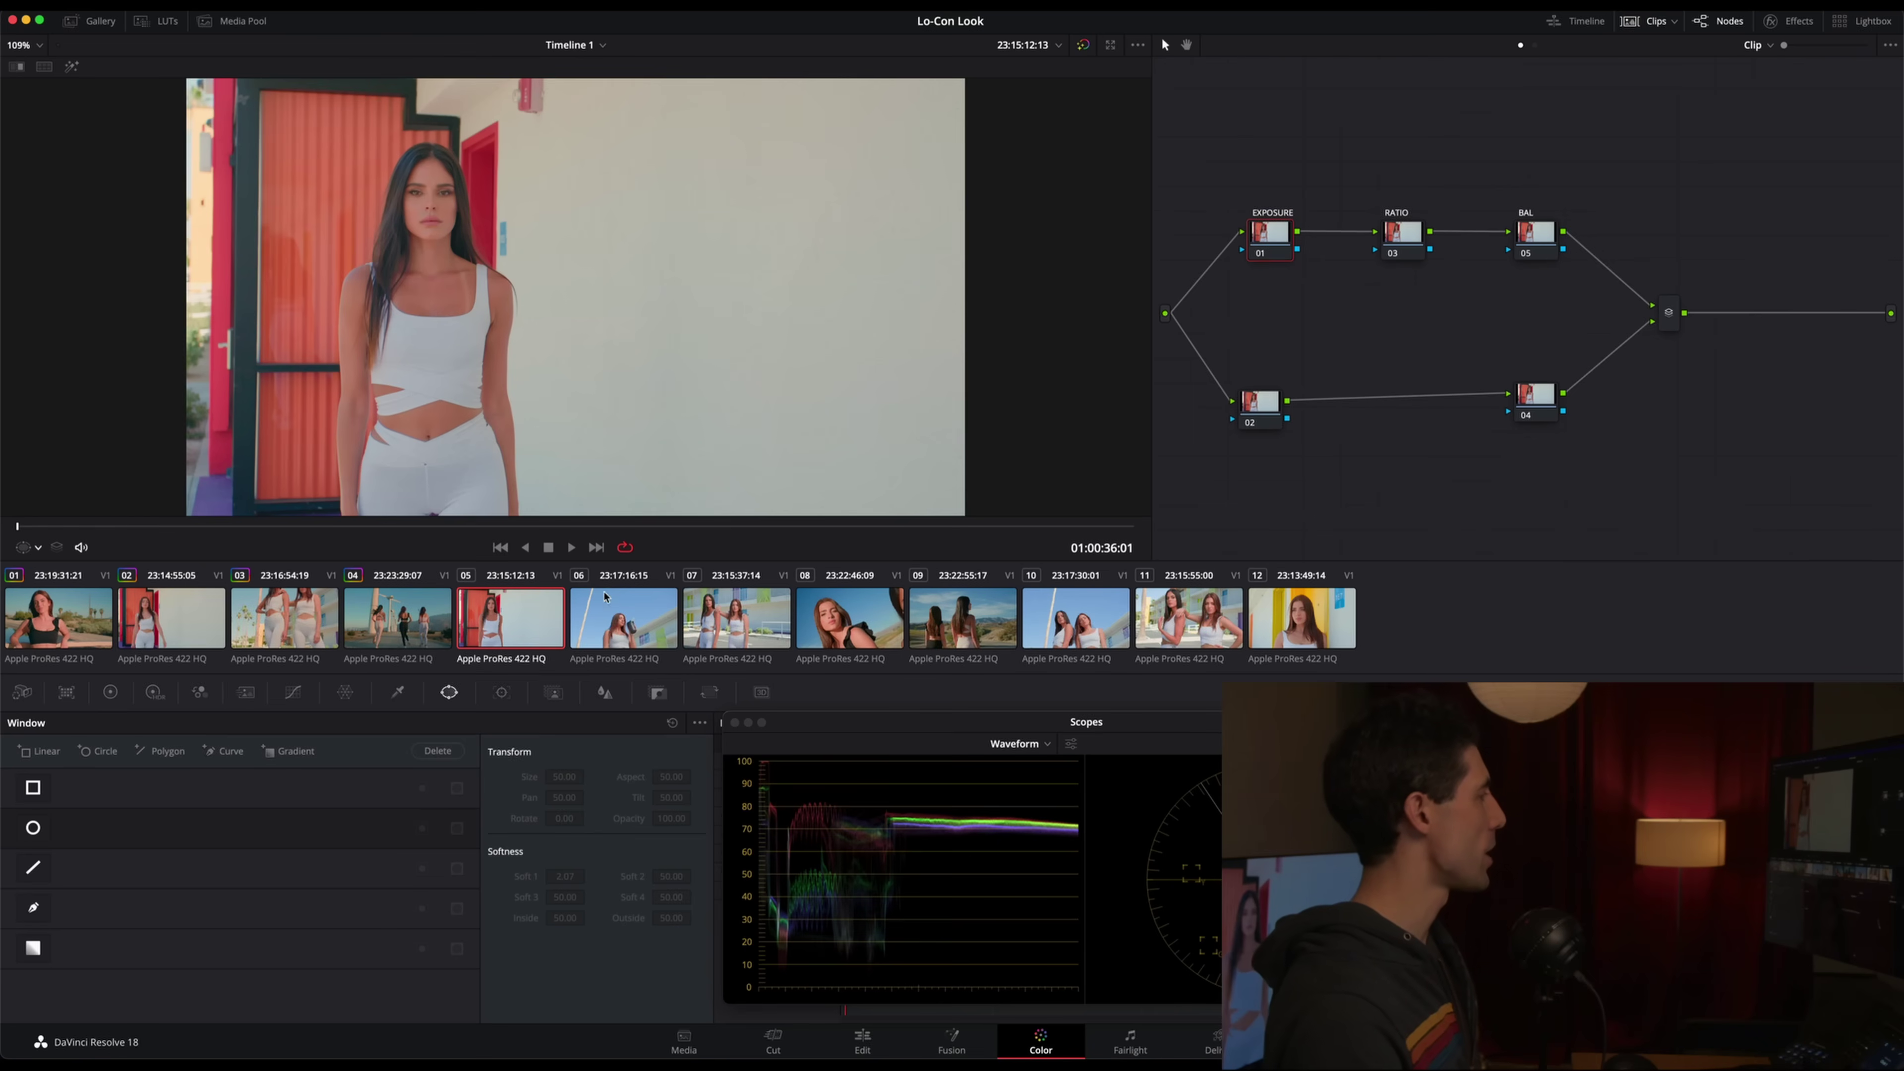
middle_click(183, 613)
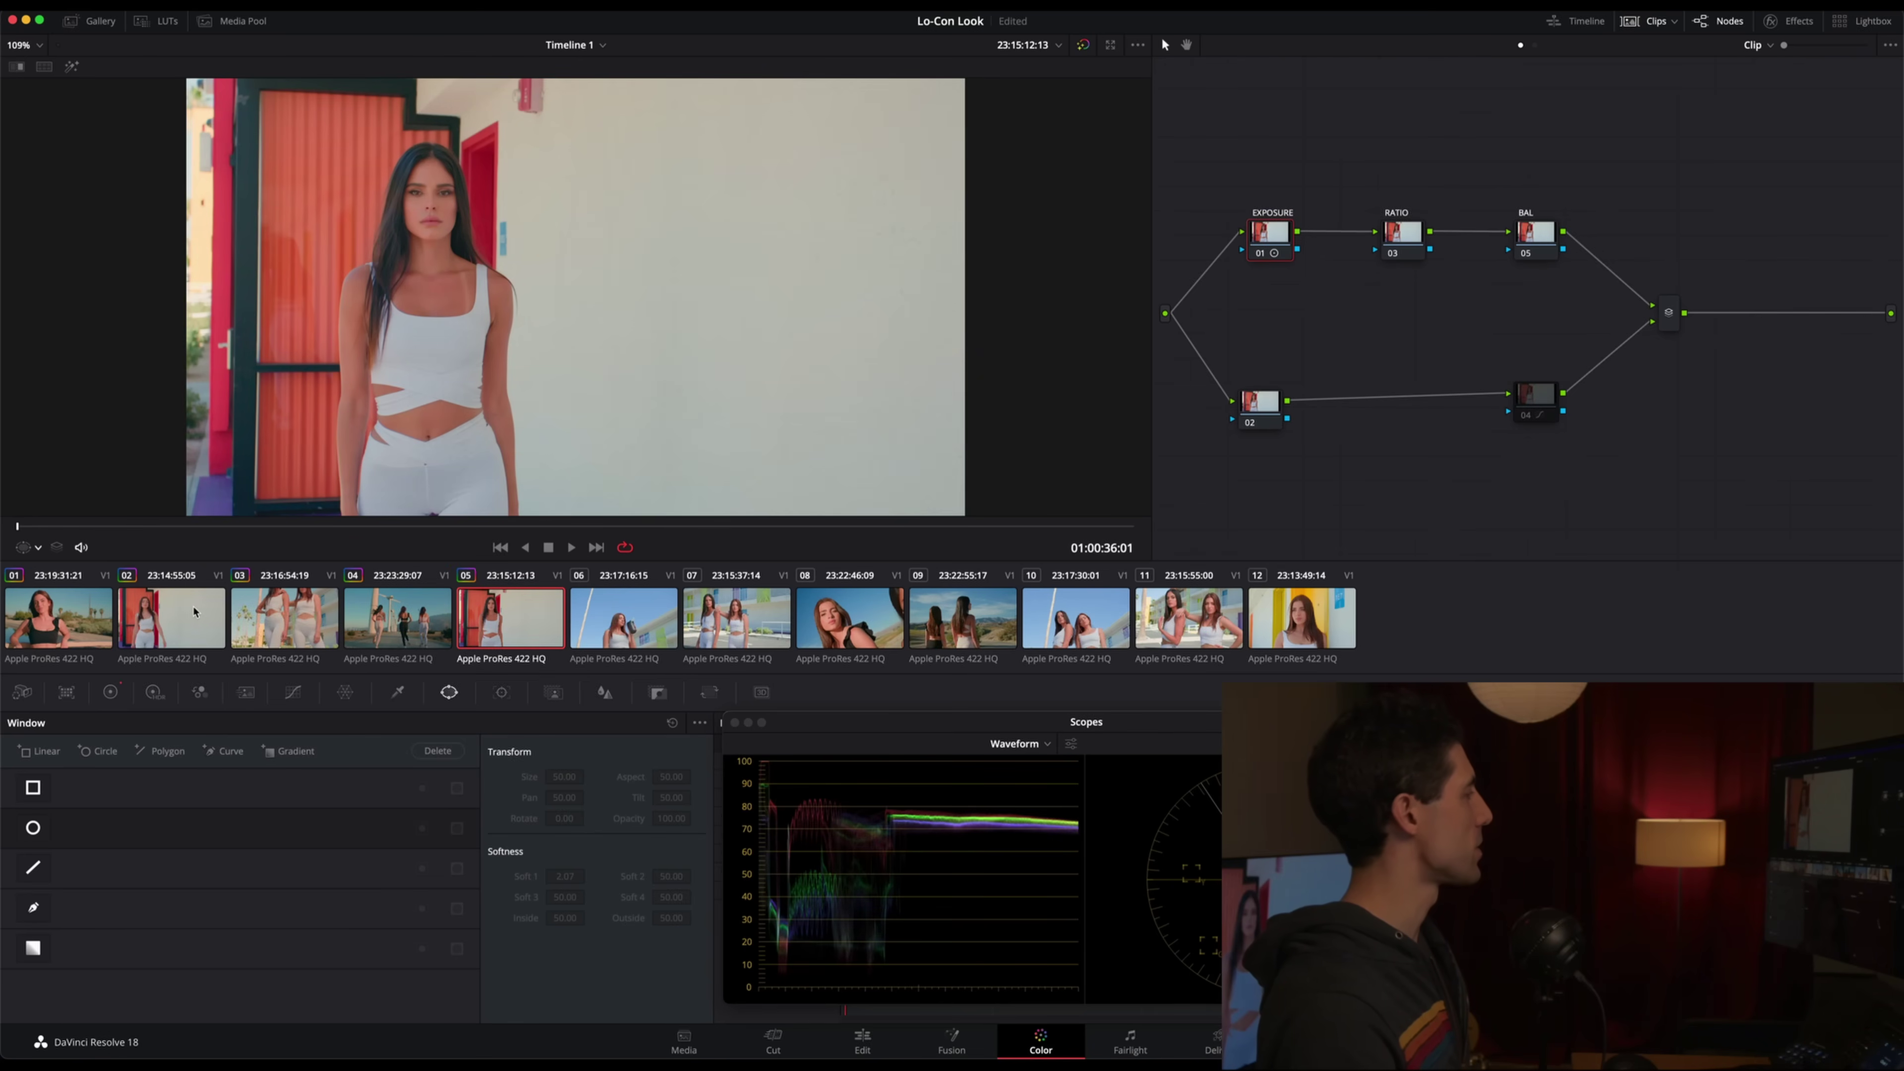
left_click(177, 612)
left_click(516, 619)
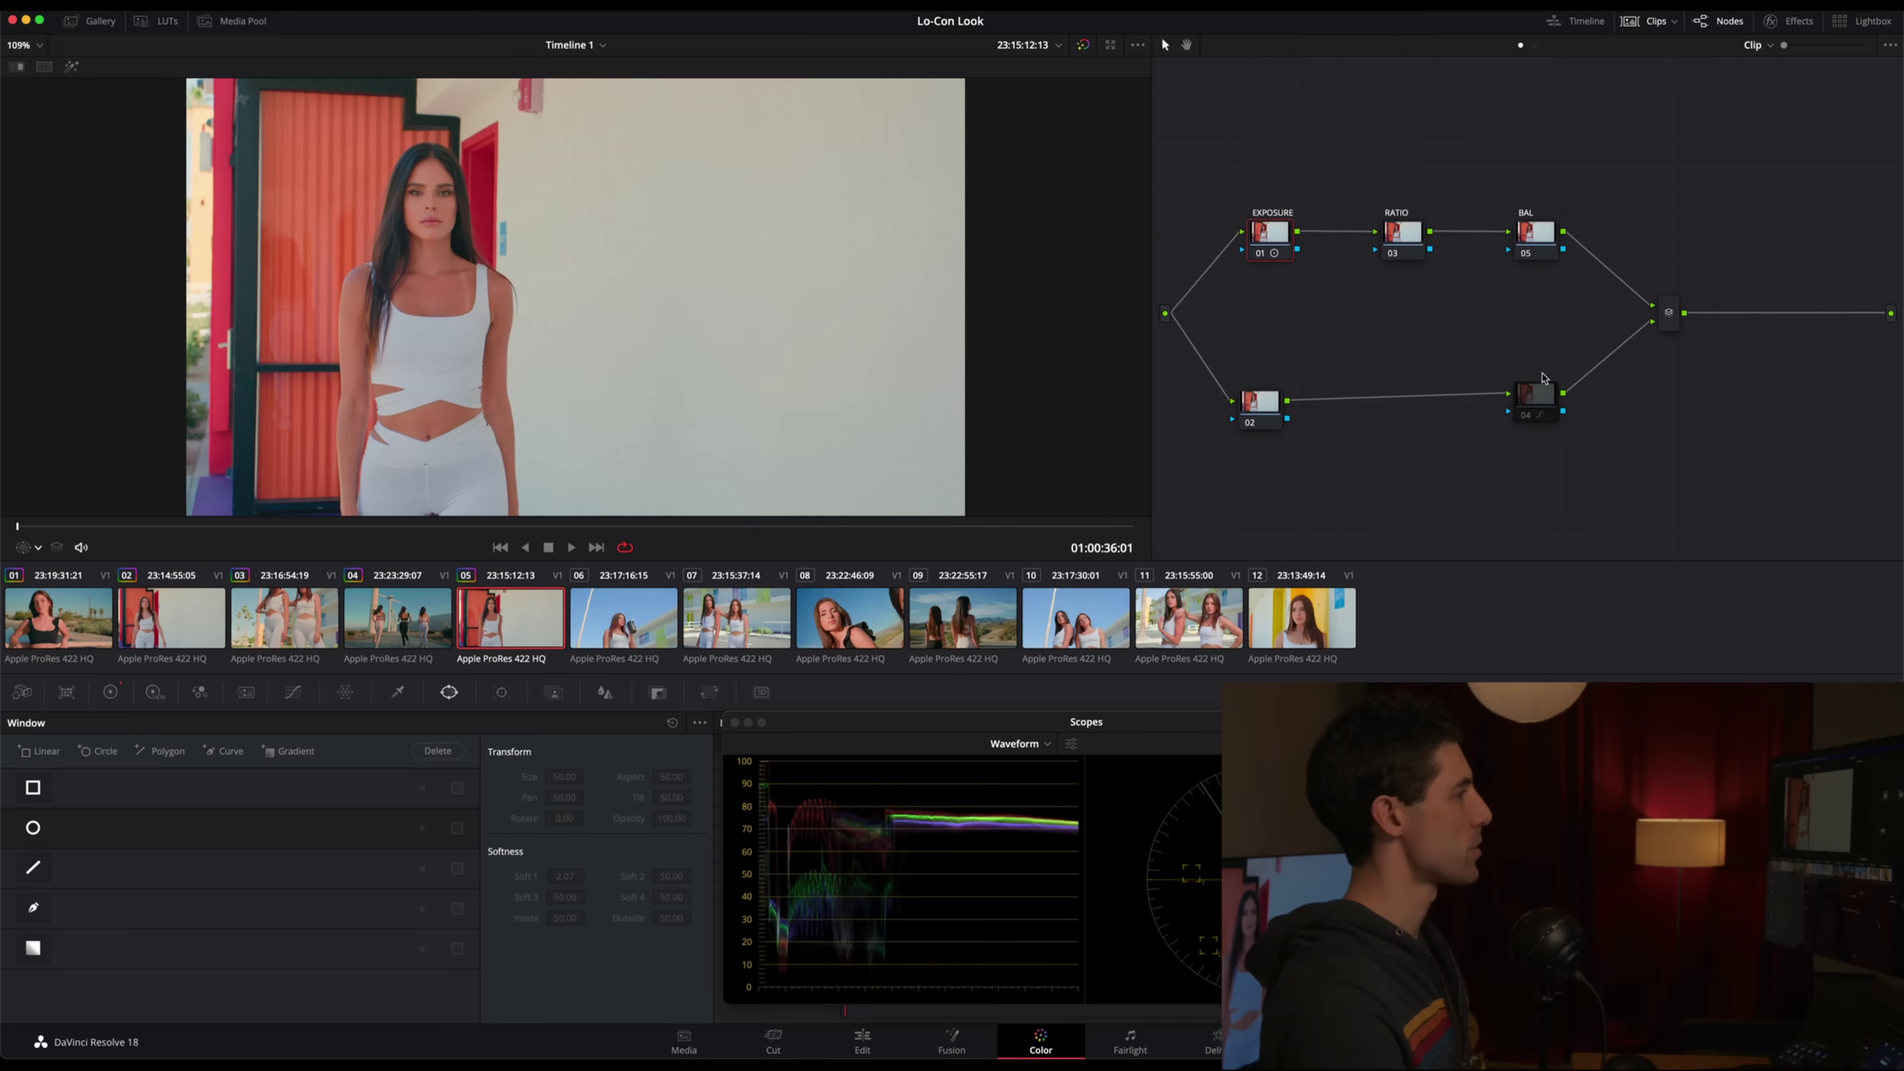
Compare node 04 off and on for clip 05 and leave it enabled on both clip 05 and clip 02
left_click(1541, 407)
key("super+d")
key("super+d")
key("super+d")
left_click(154, 624)
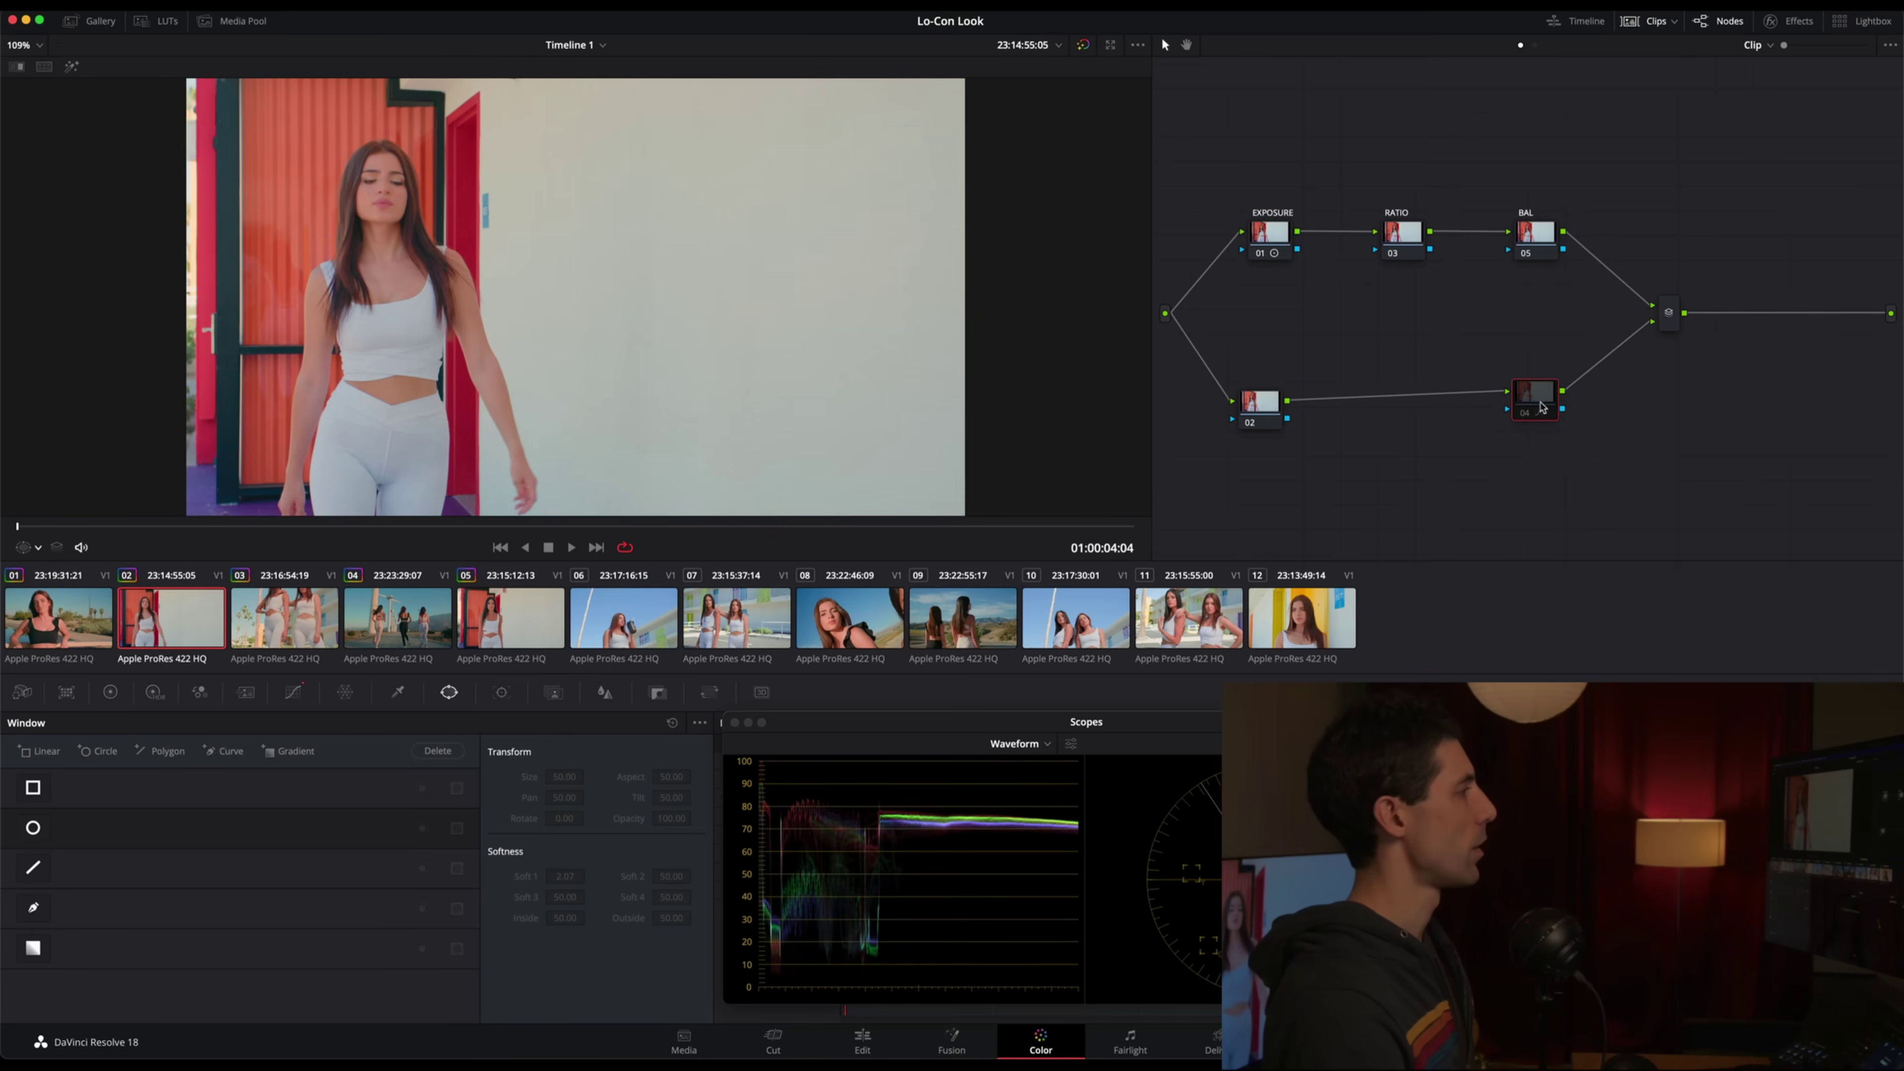
key("ctrl+d")
left_click(517, 616)
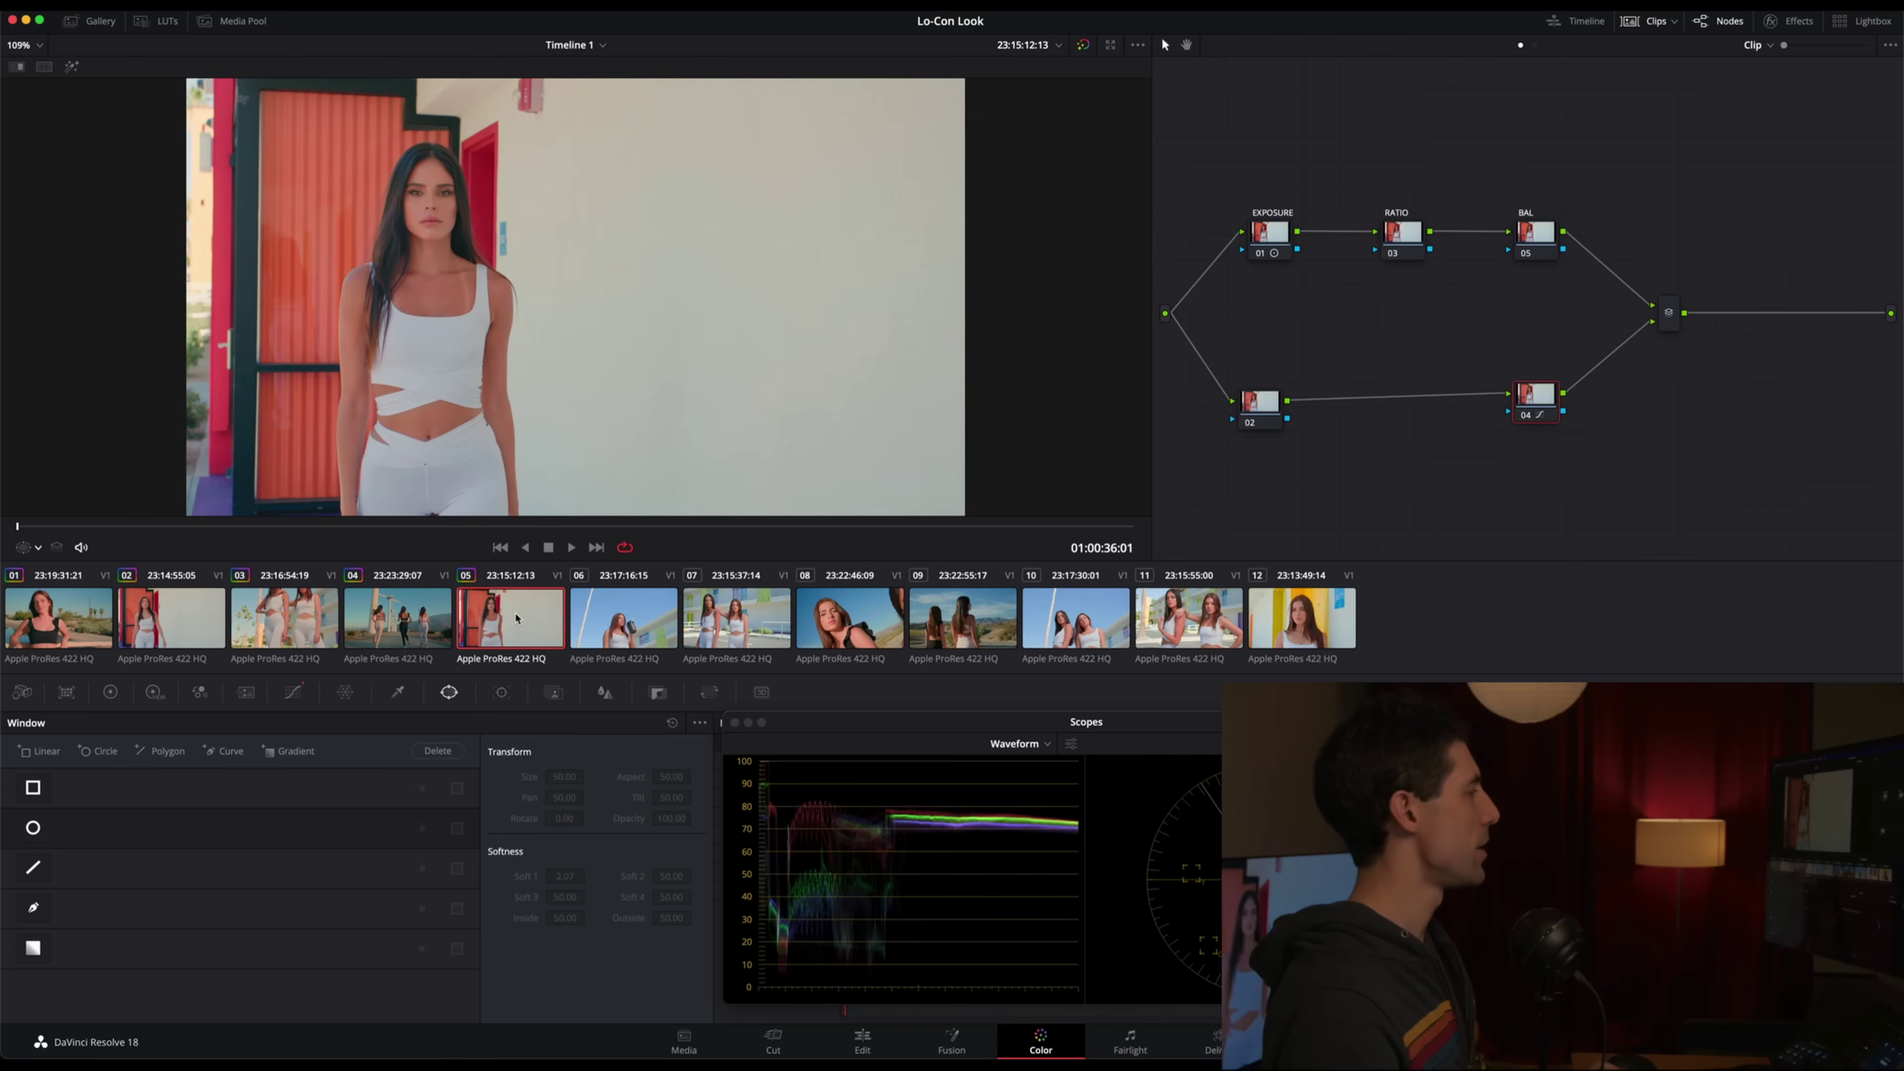
left_click(1274, 231)
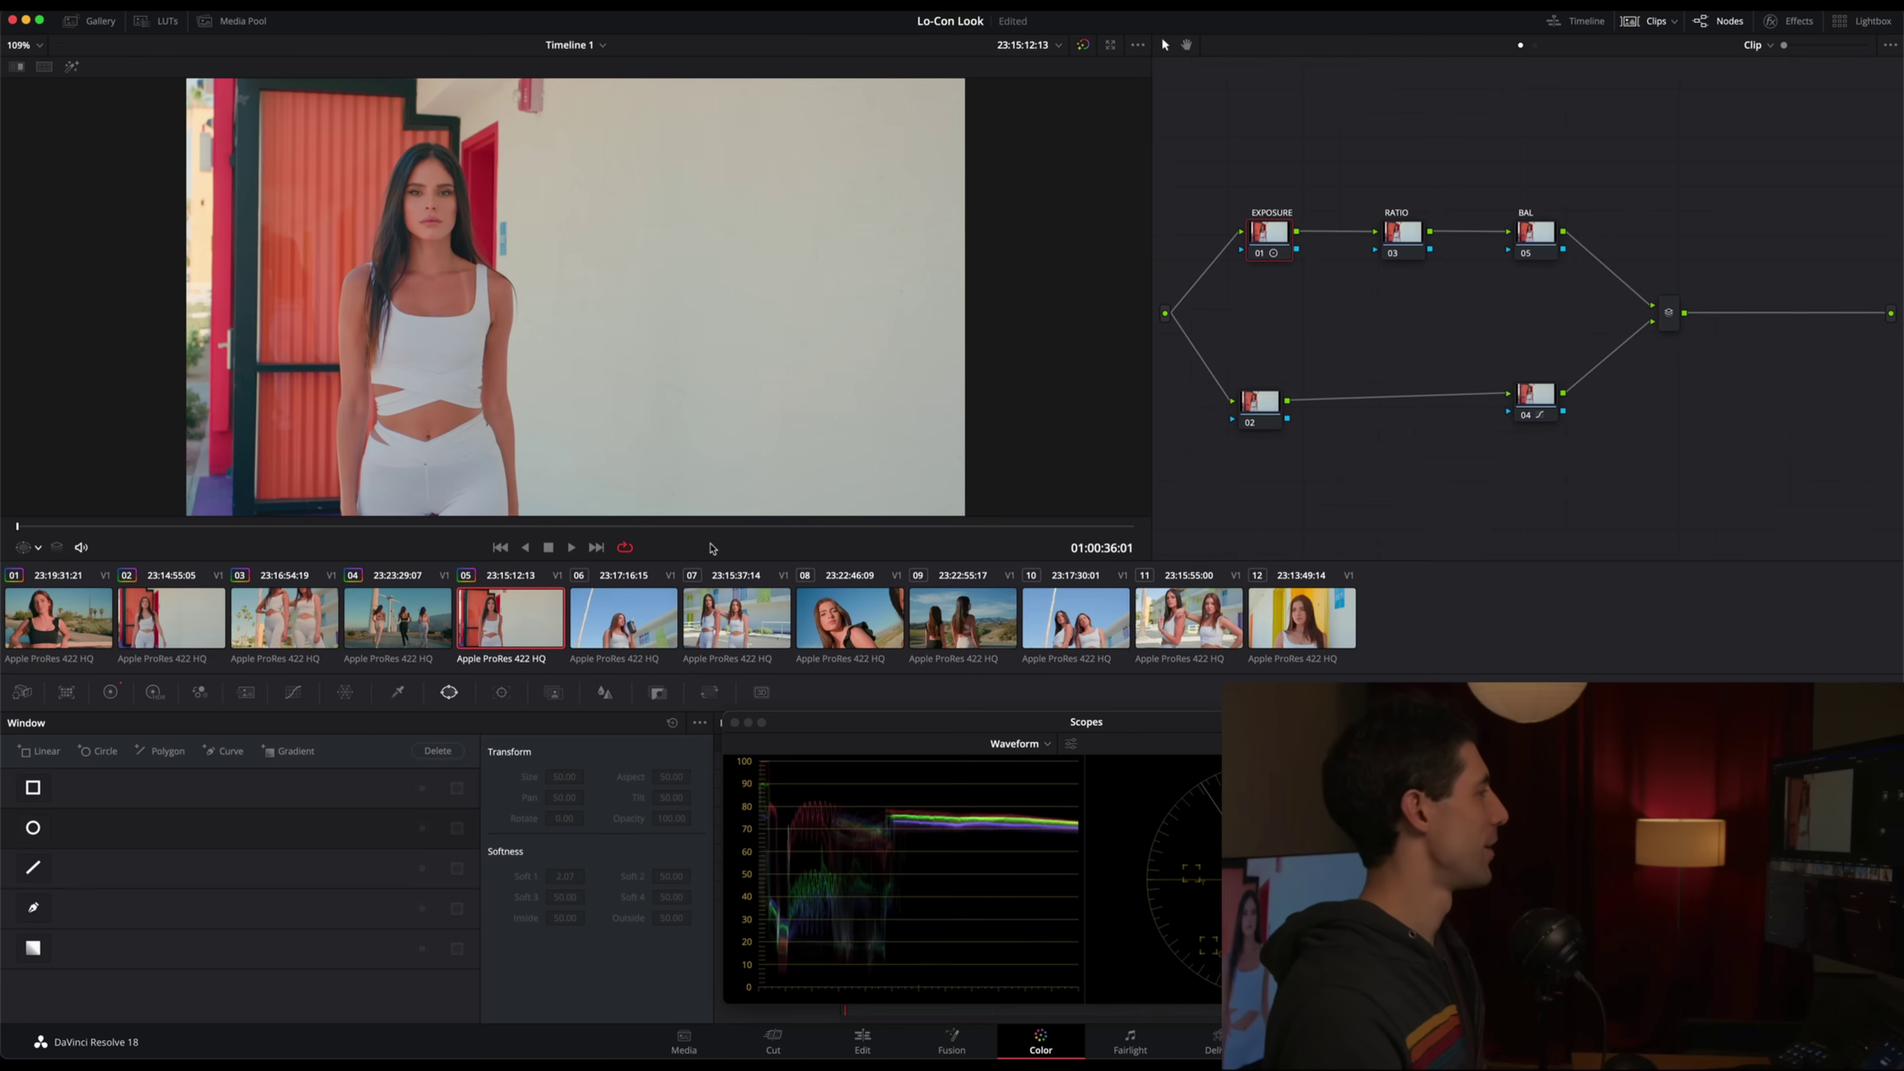
Play into clip 06, copy clip 03's grade onto it and compare the RATIO node off and on
left_click(626, 611)
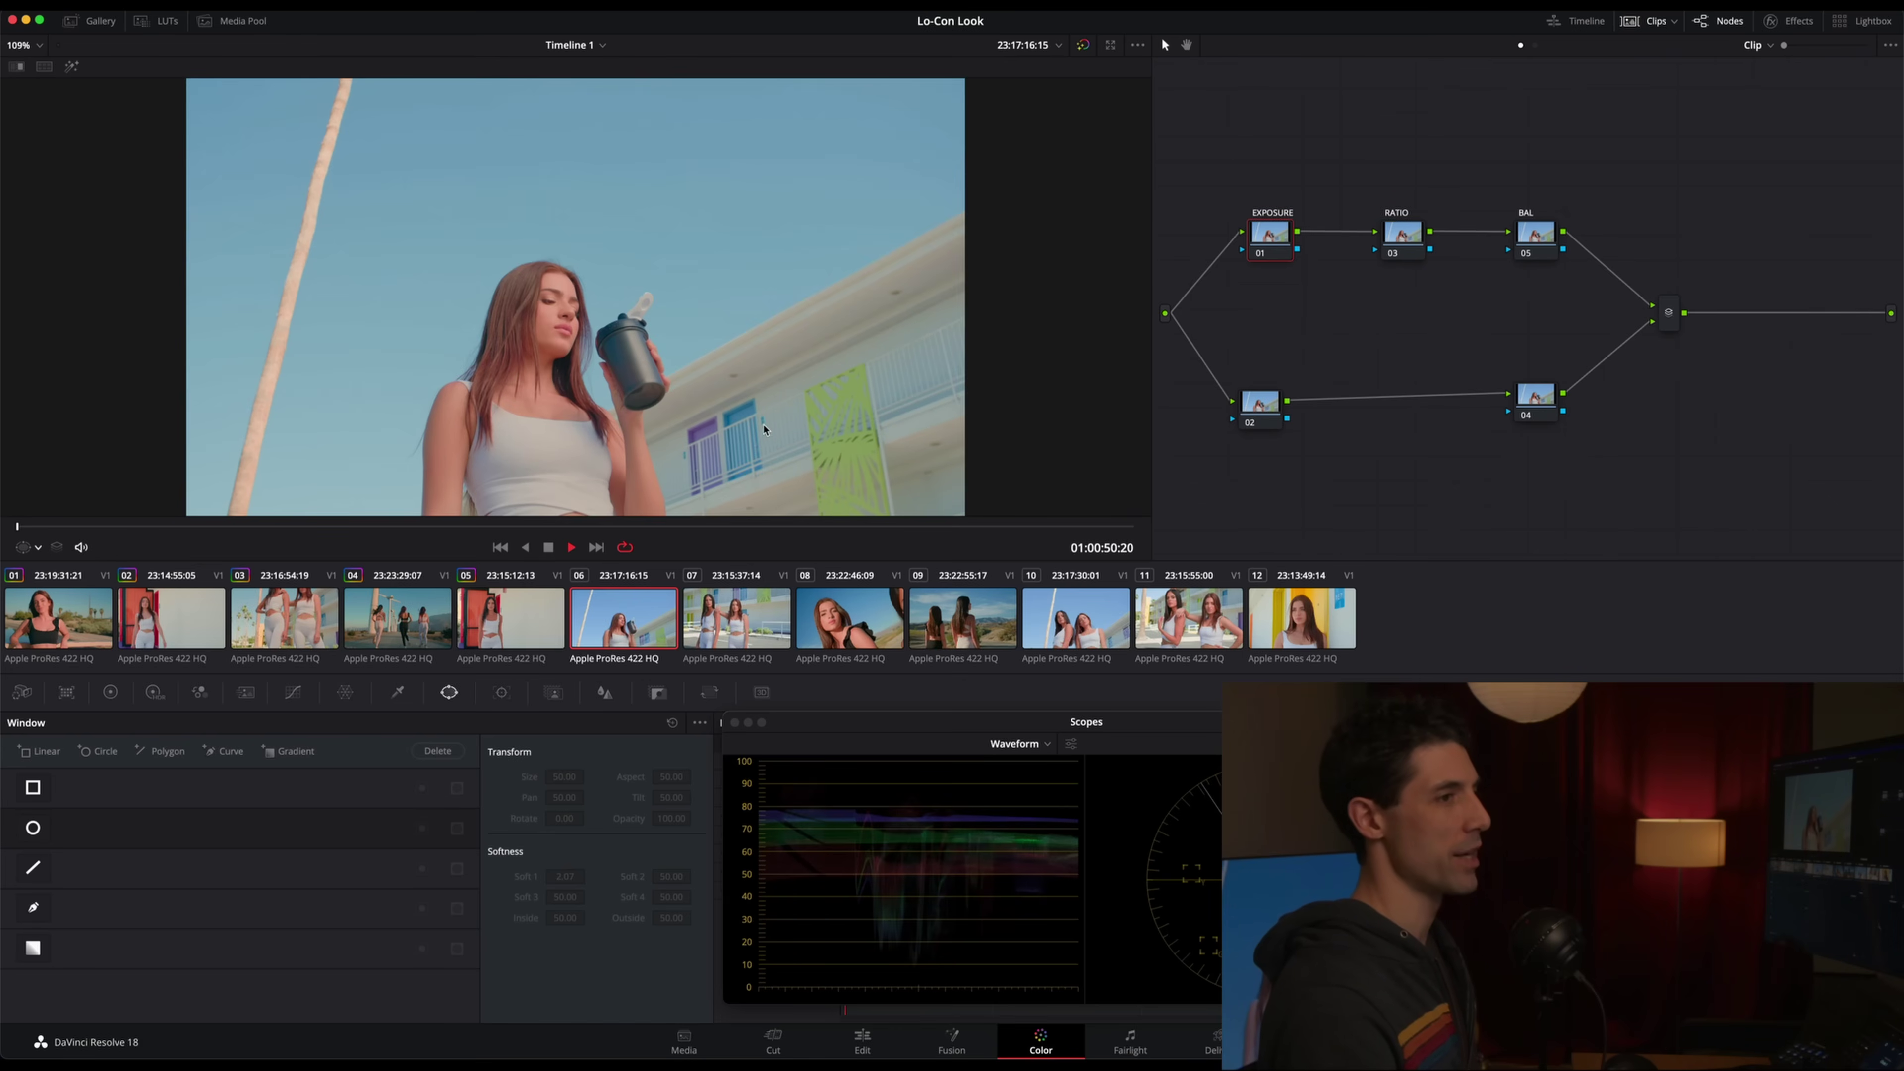
key("space")
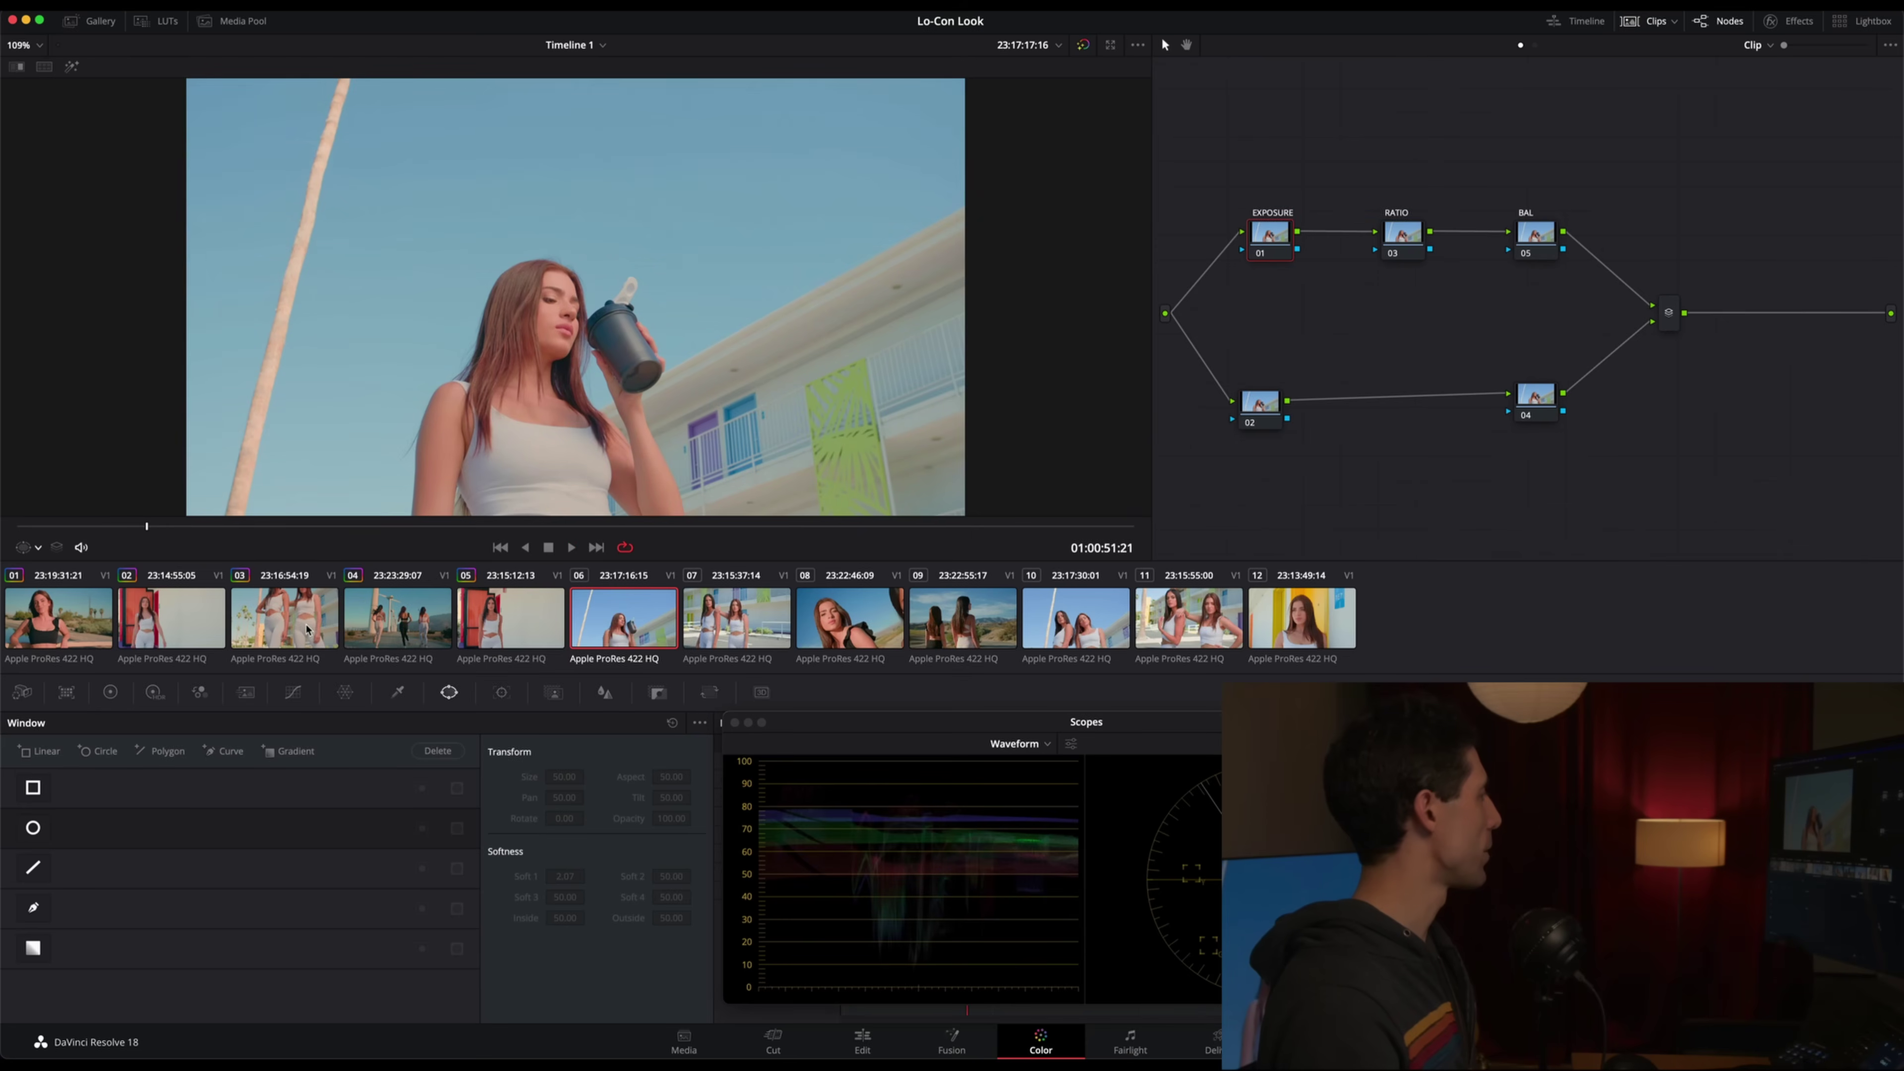
middle_click(274, 620)
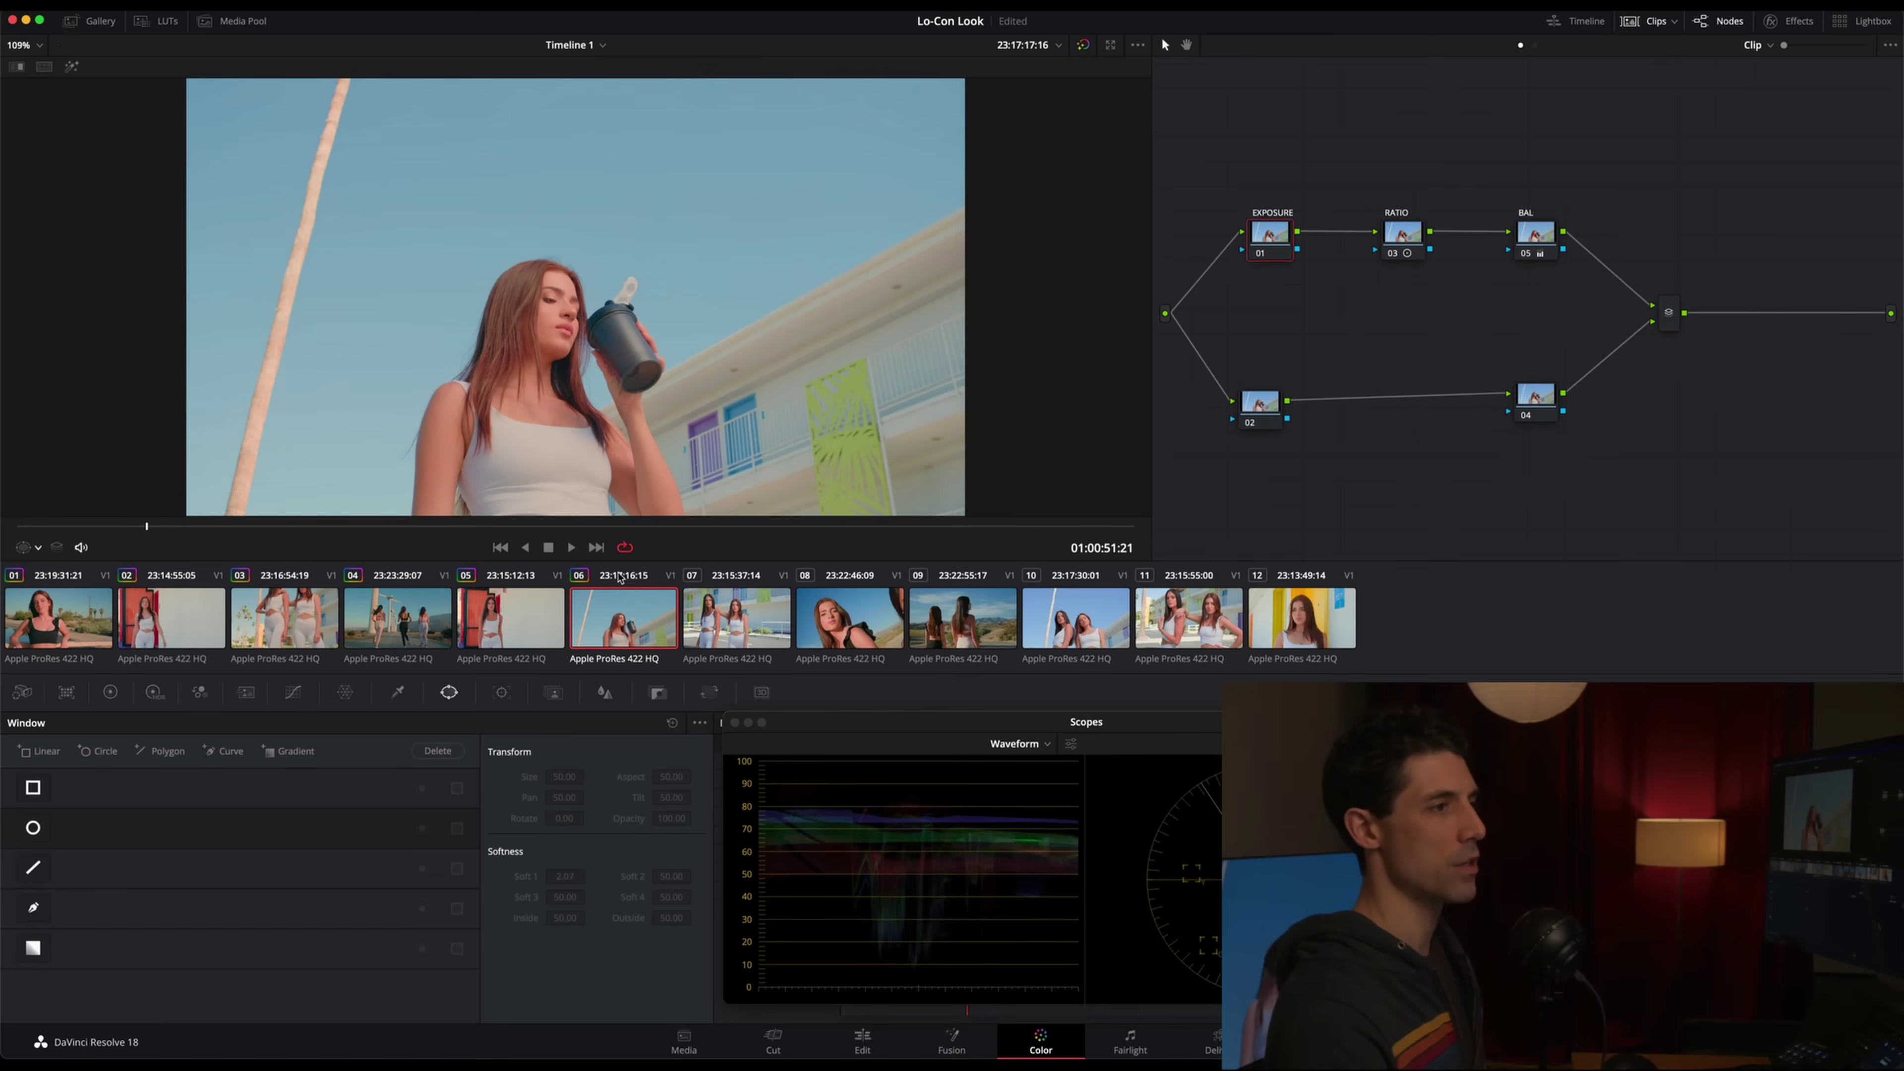
left_click(1394, 240)
key("ctrl+d")
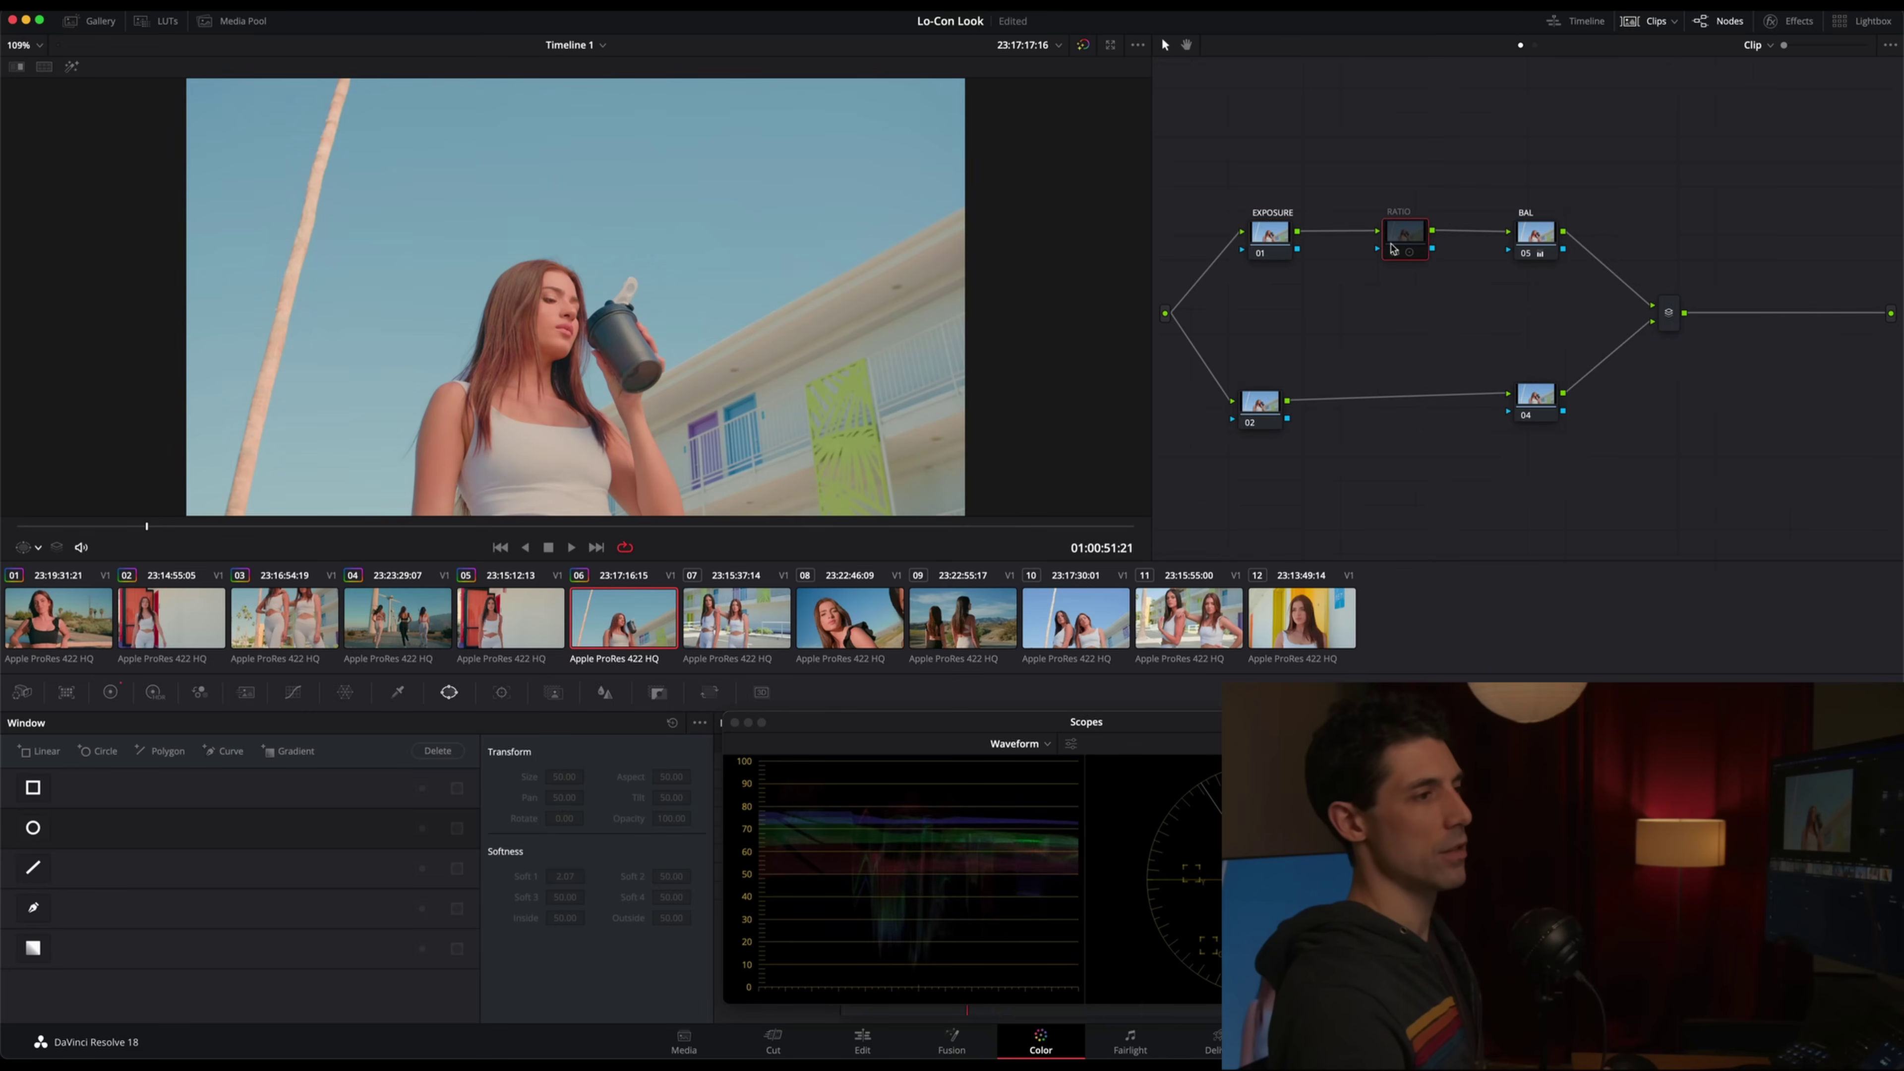
key("ctrl+d")
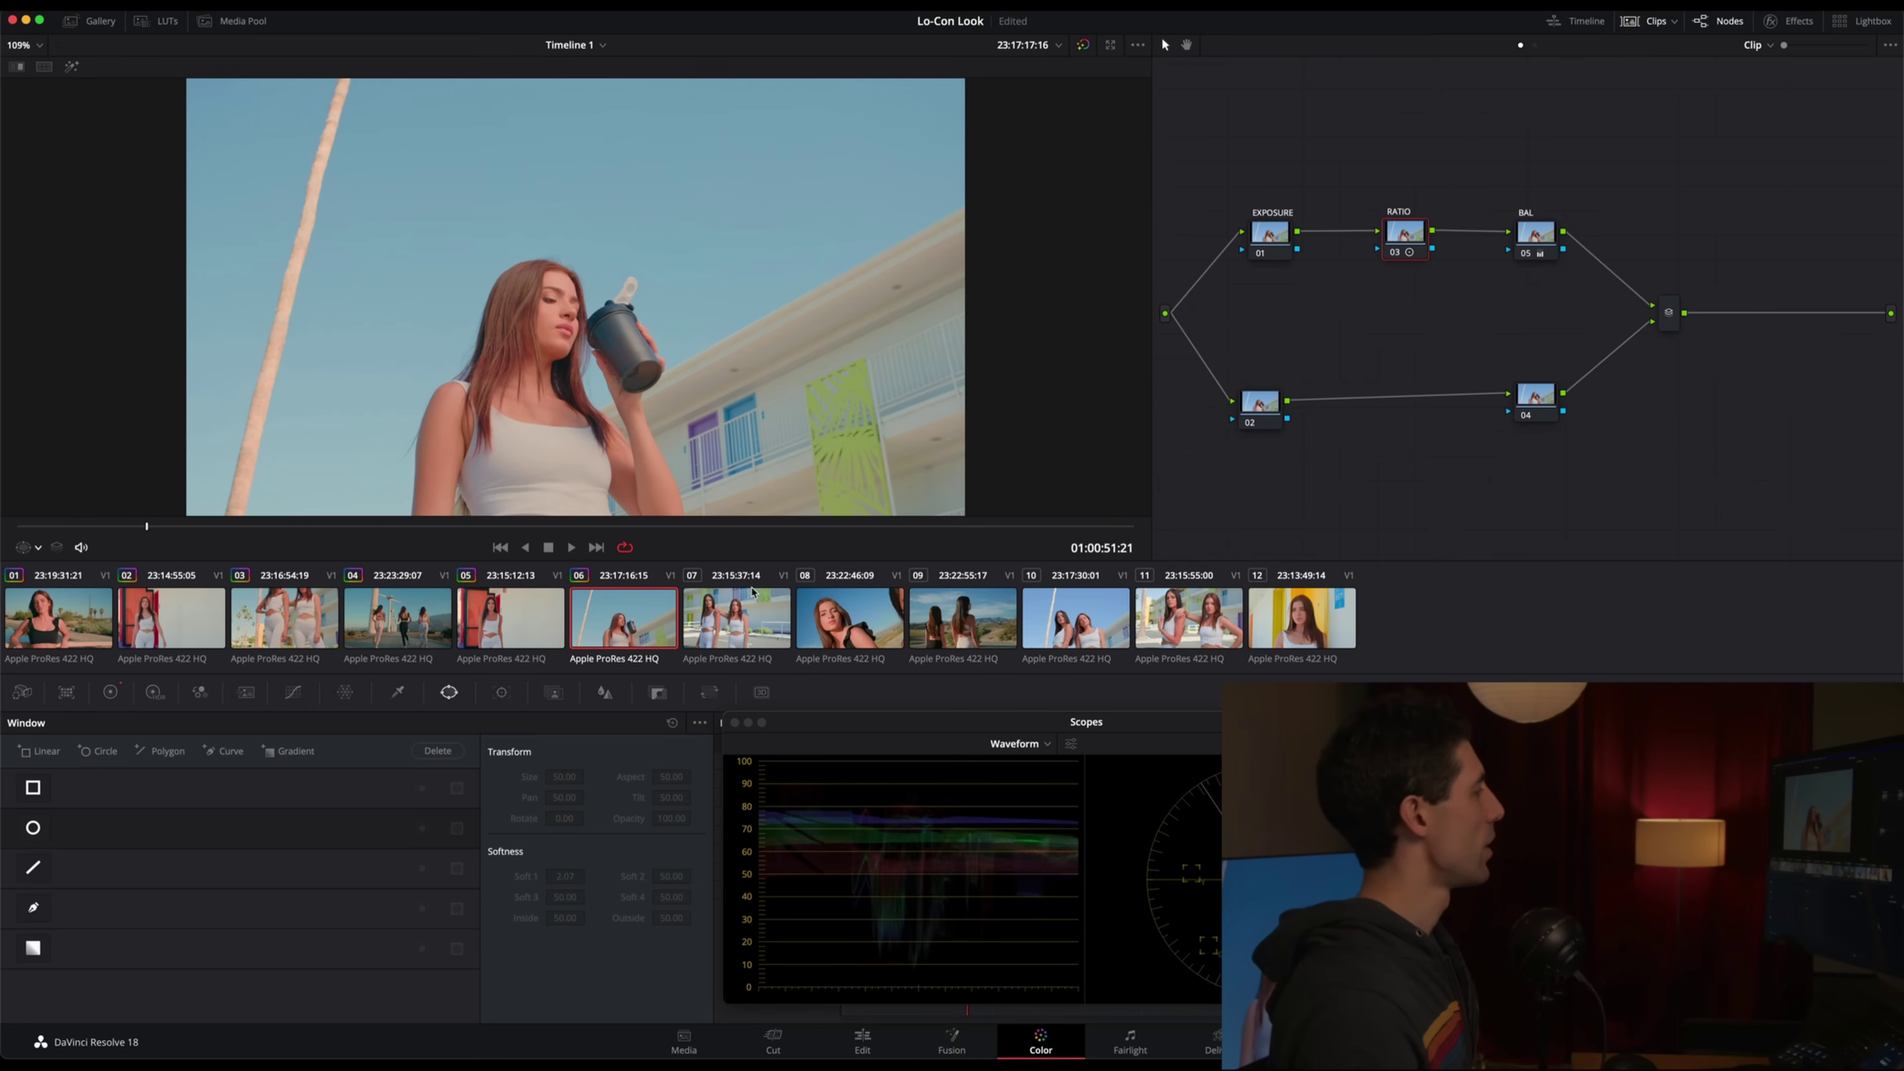
Apply clip 03's grade to clip 07 and play forward to a frame with both women in front of the building
left_click(738, 636)
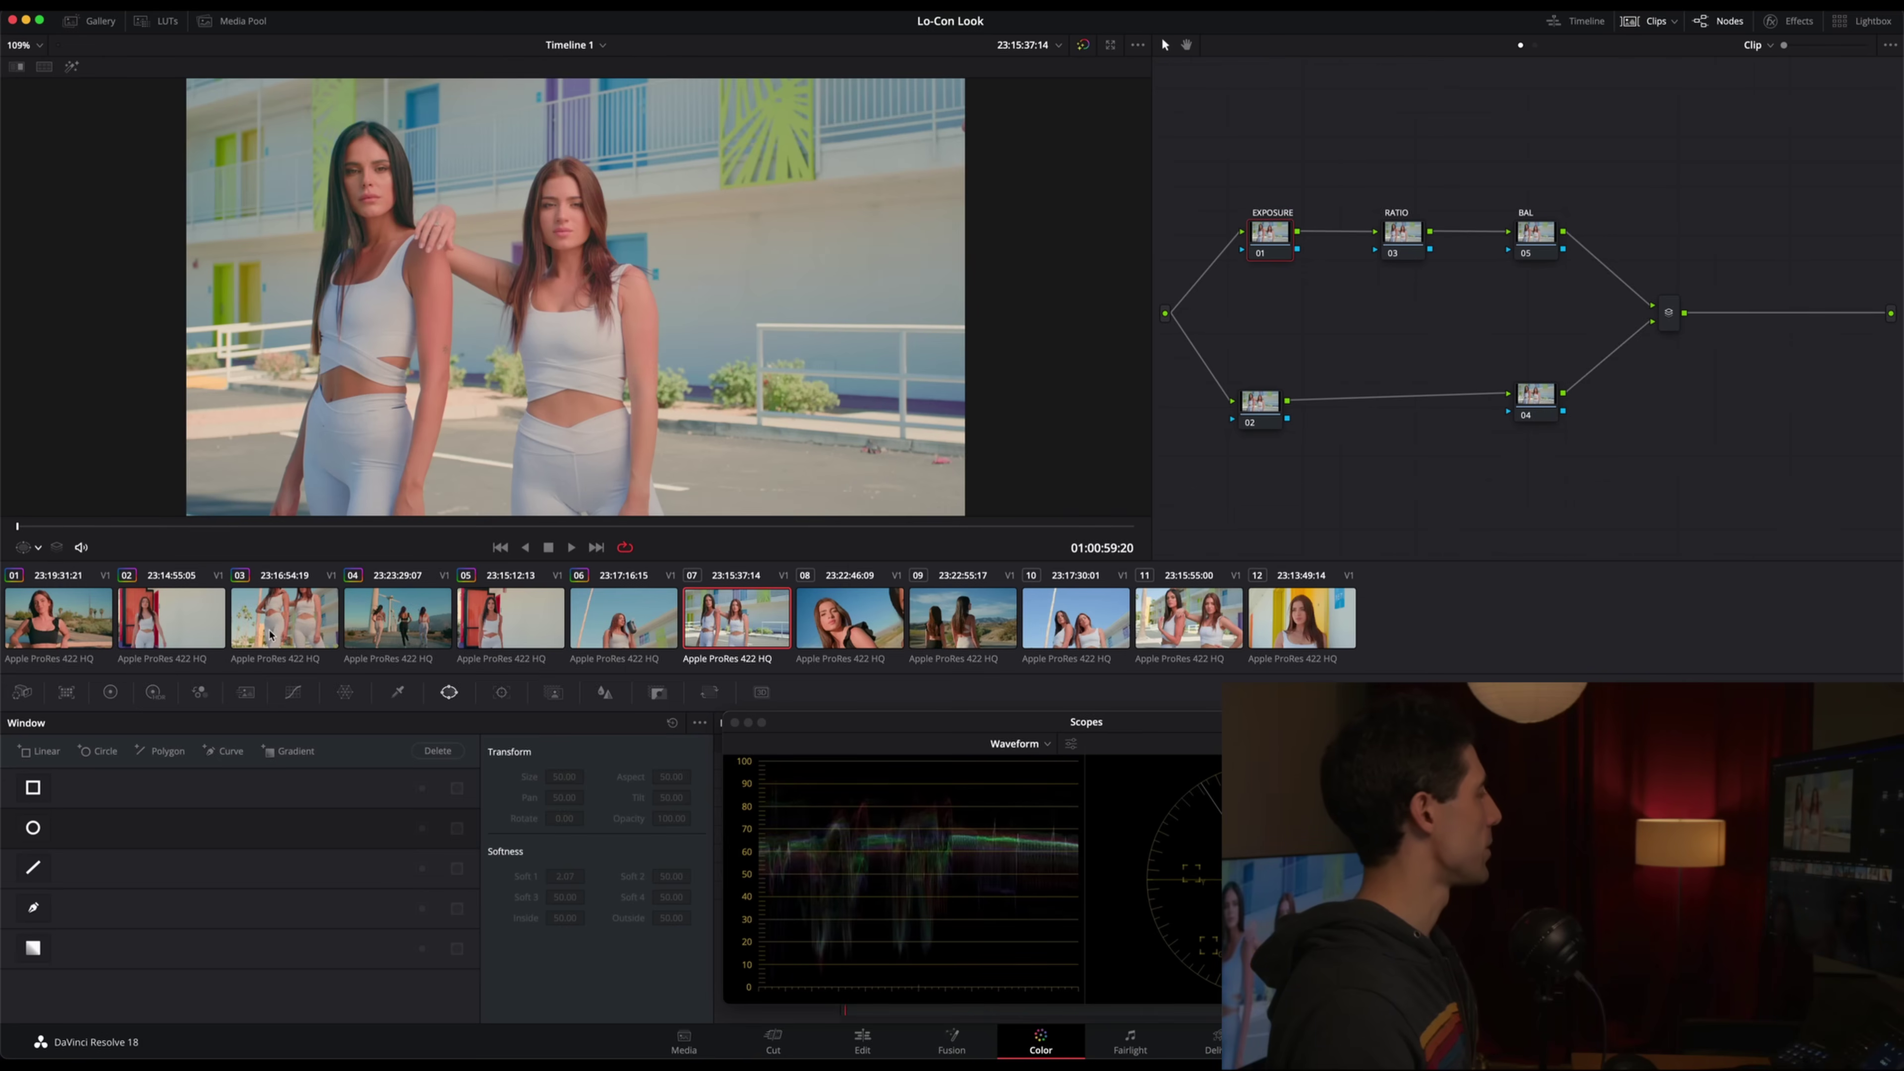
key("space")
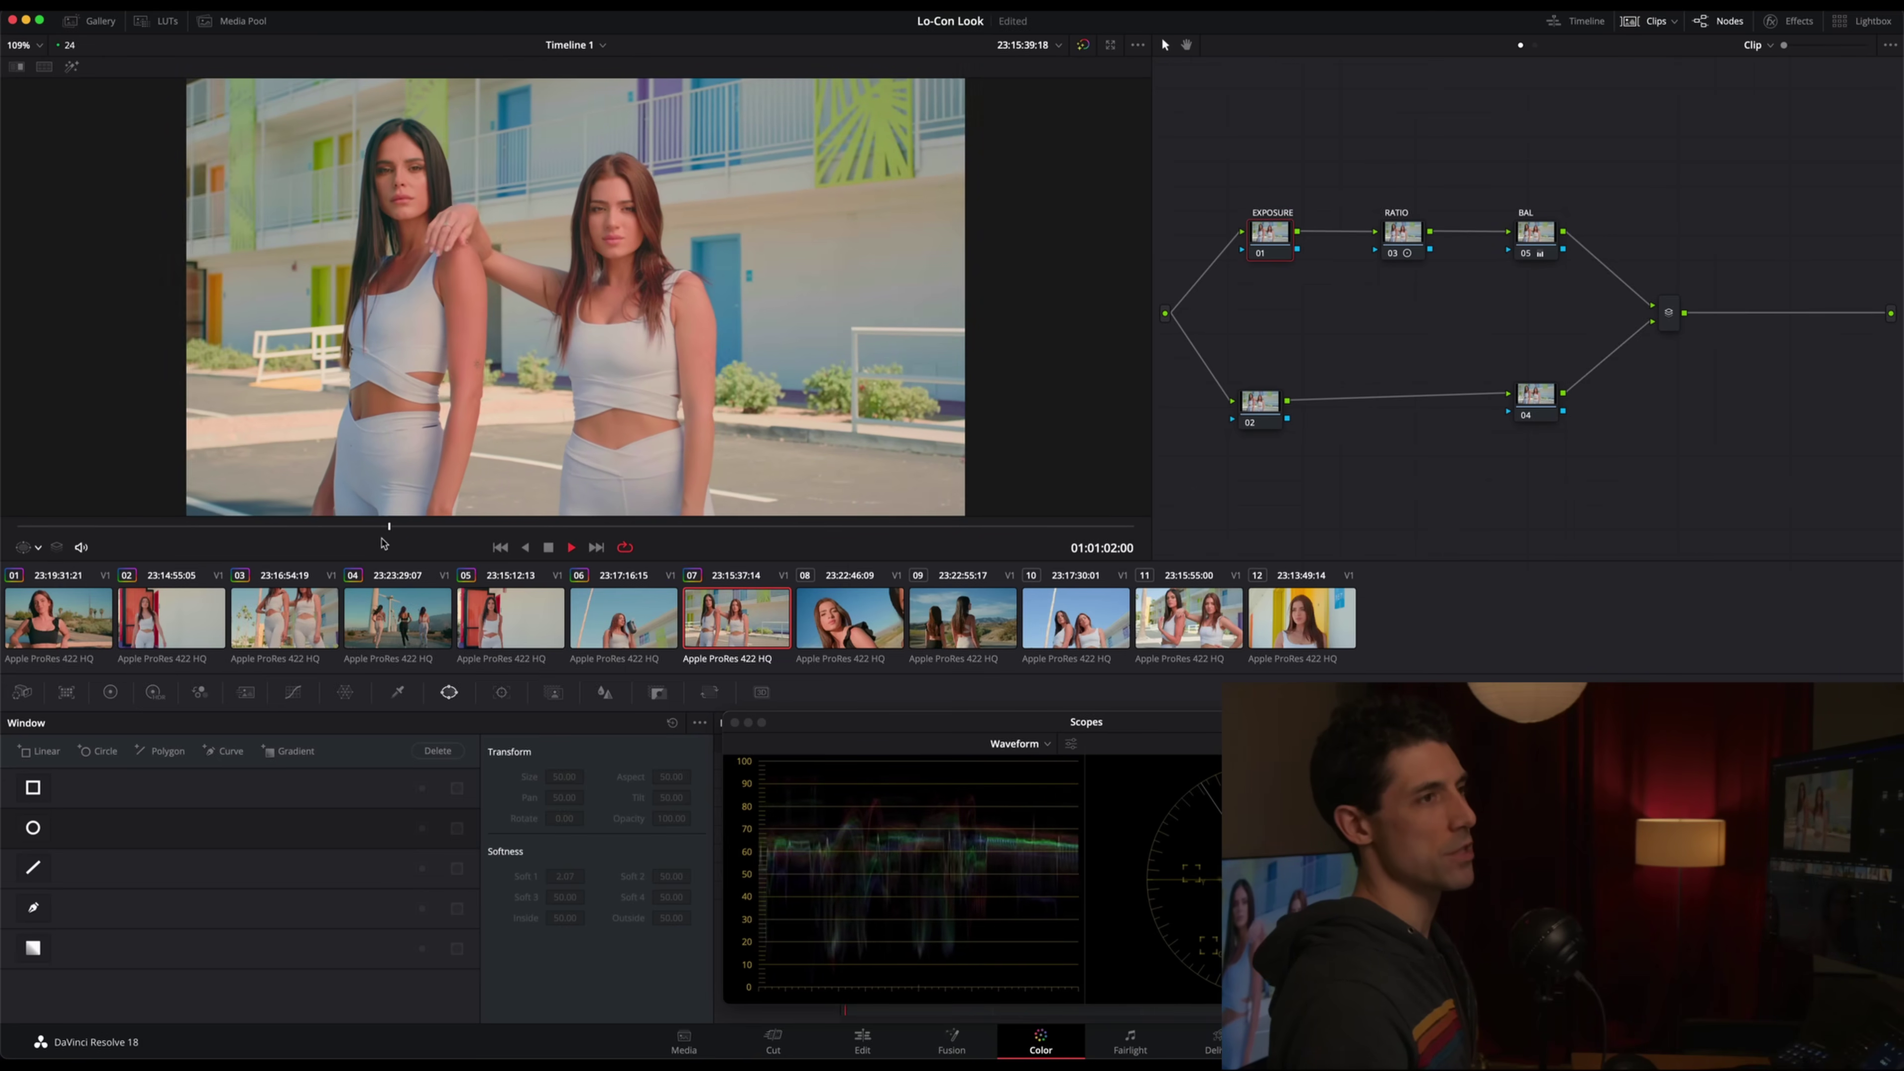
key("space")
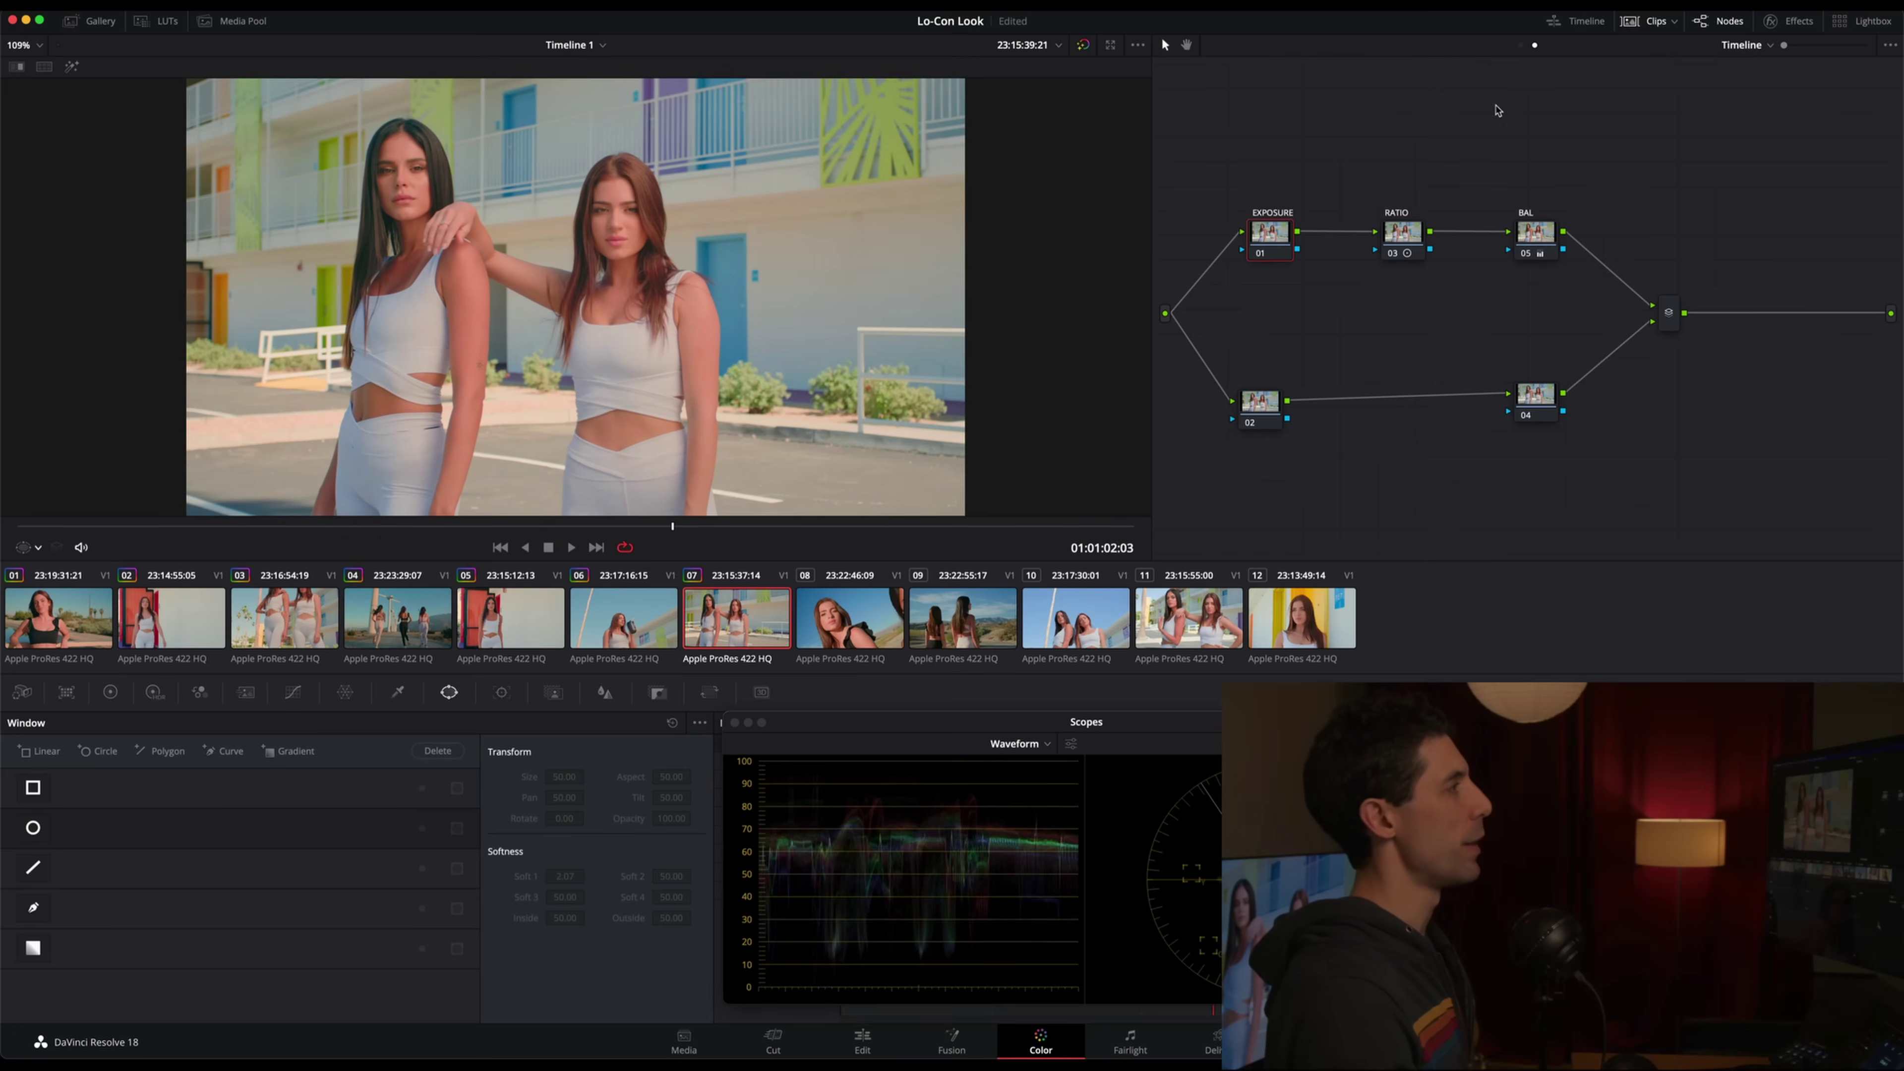
Compare the timeline-level look nodes off and on over clip 07, and return to the BAL node in its clip-level graph
key("alt+d")
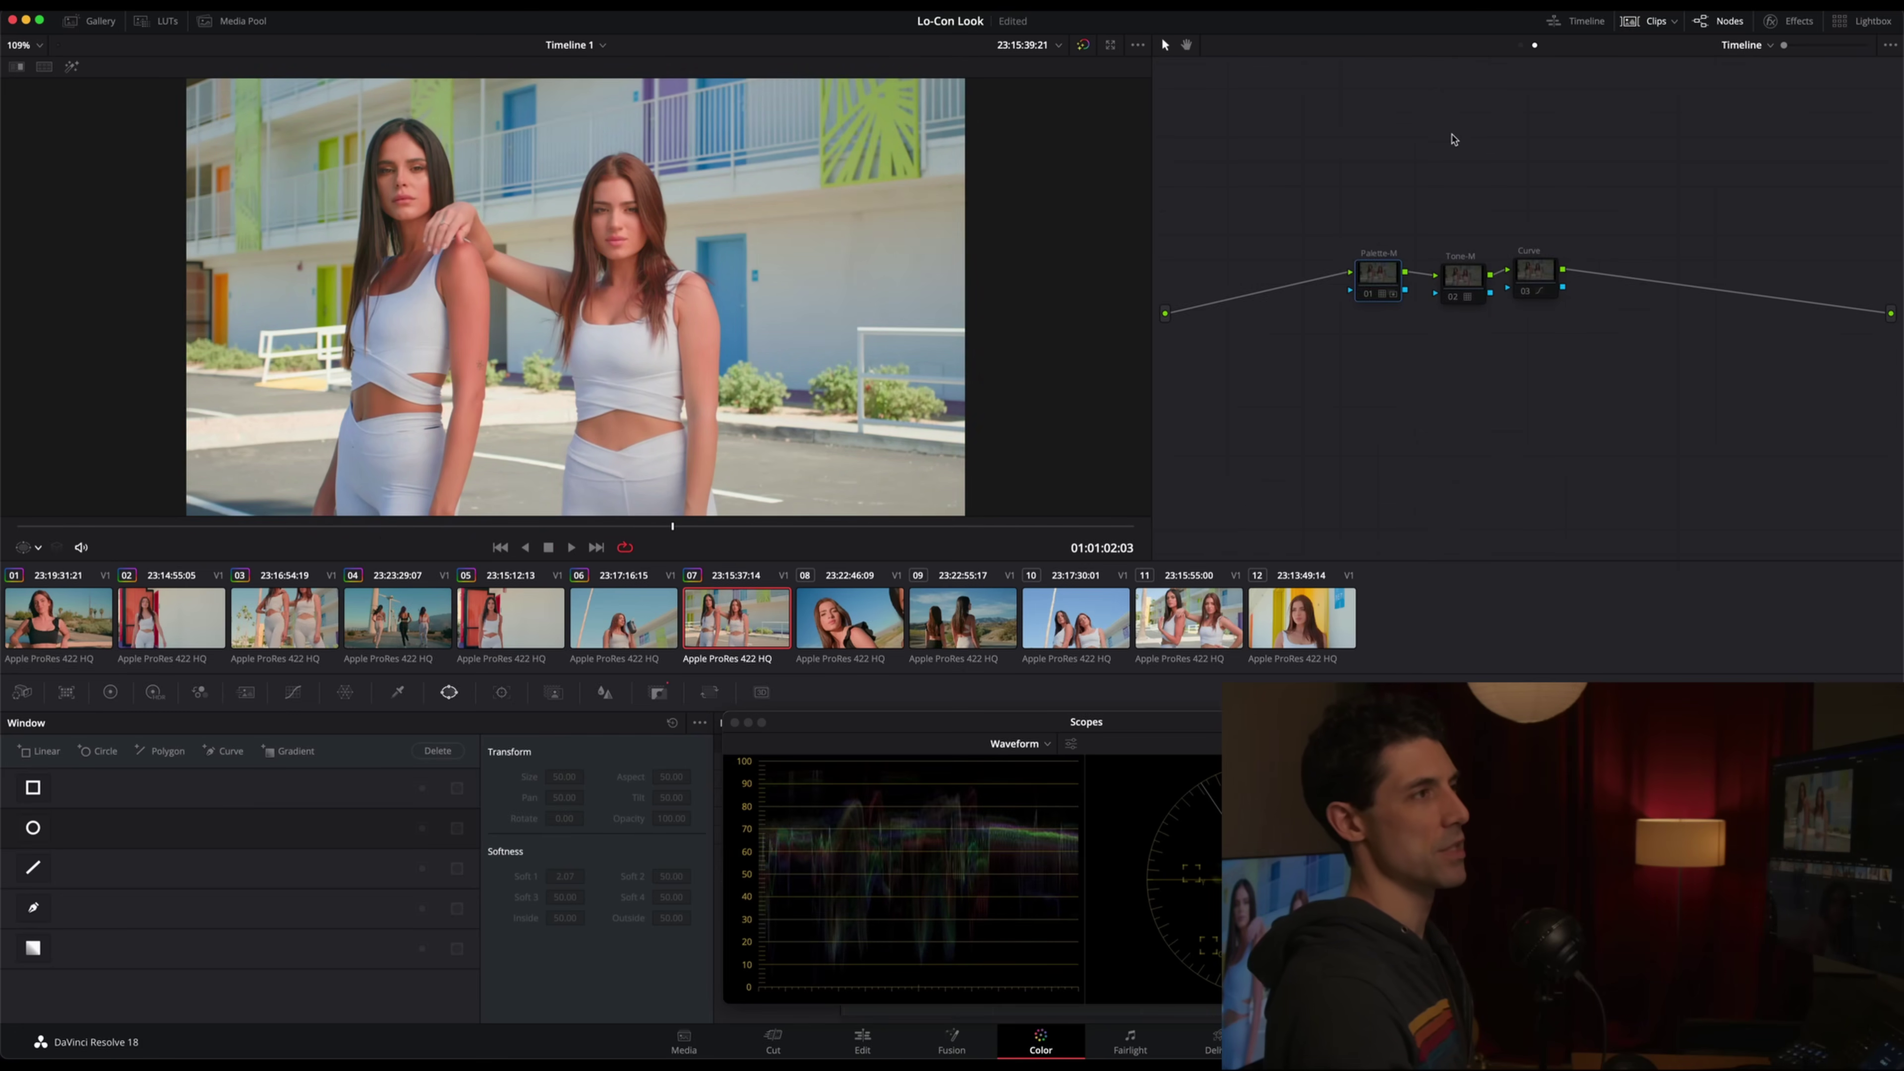
key("alt+d")
key("alt+d")
key("alt+d")
key("alt+d")
key("alt+d")
key("alt+d")
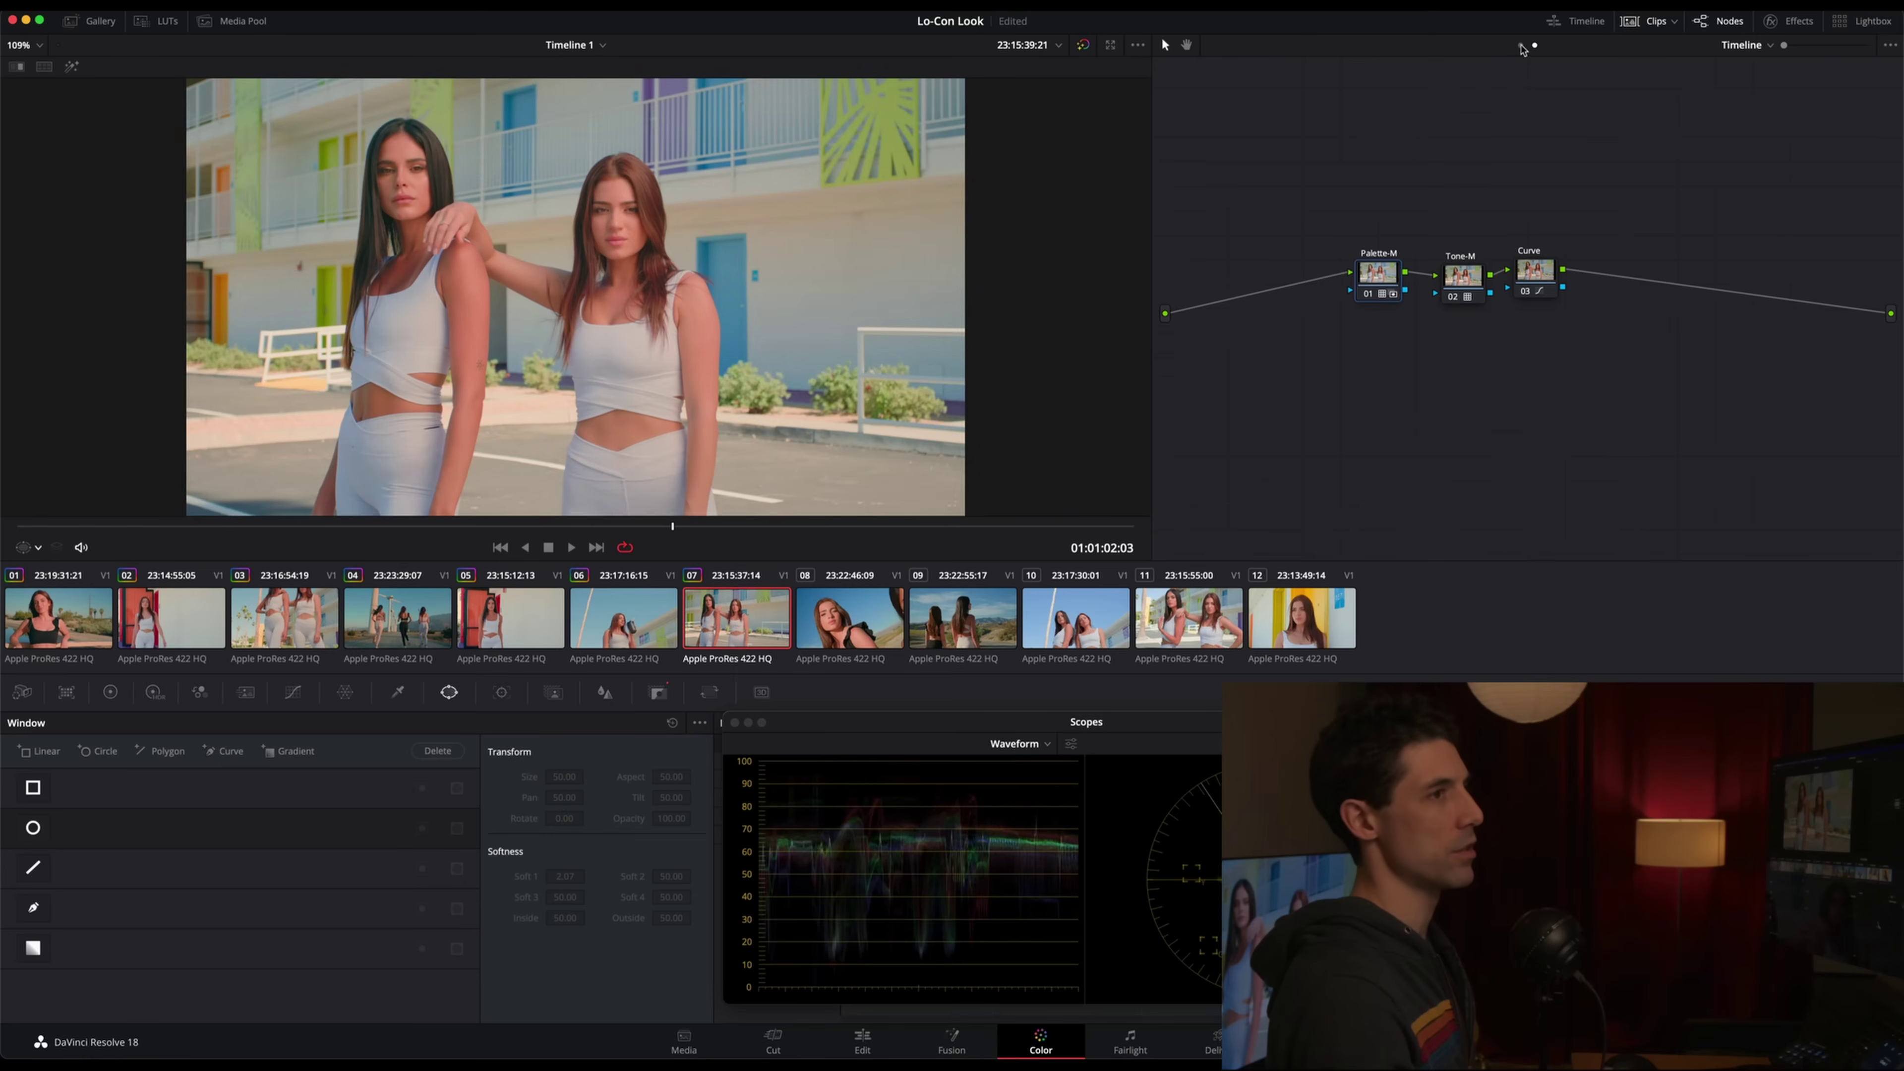
key("alt+d")
key("alt+d")
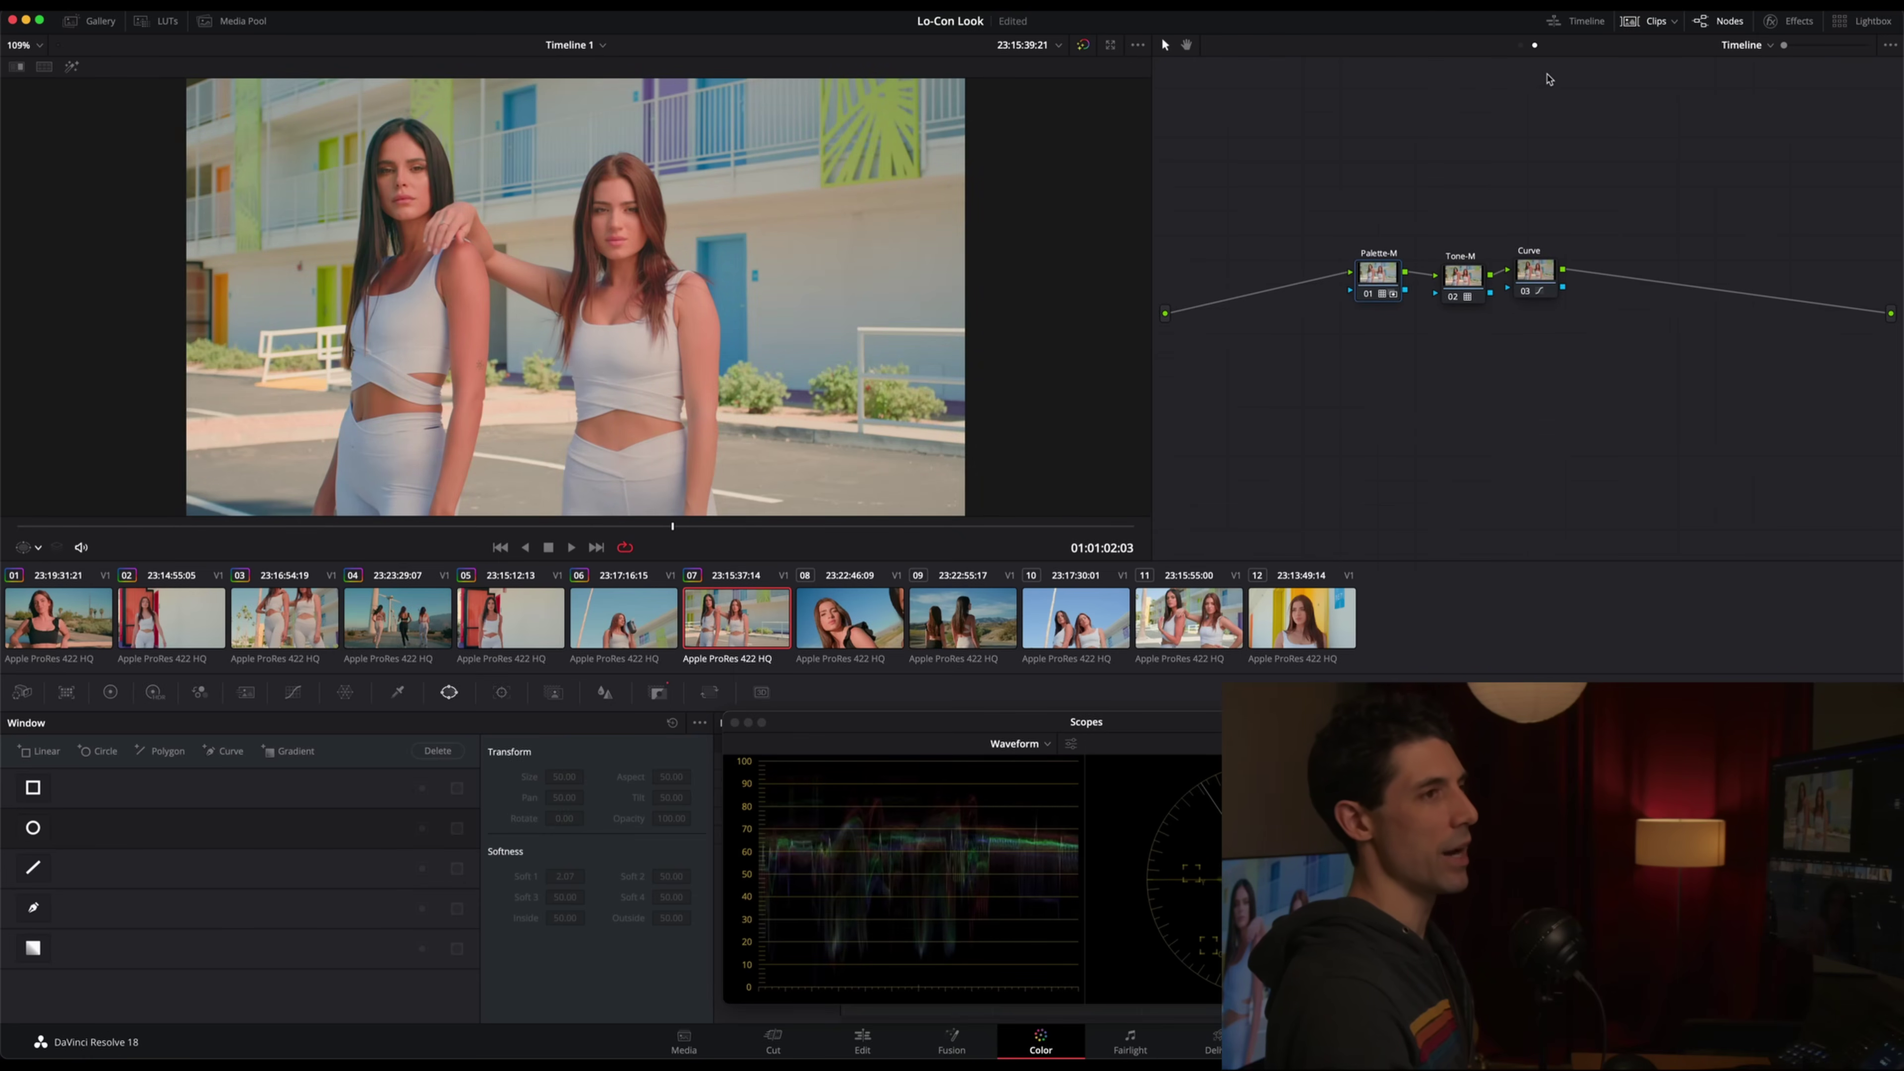
key("alt+d")
key("alt+d")
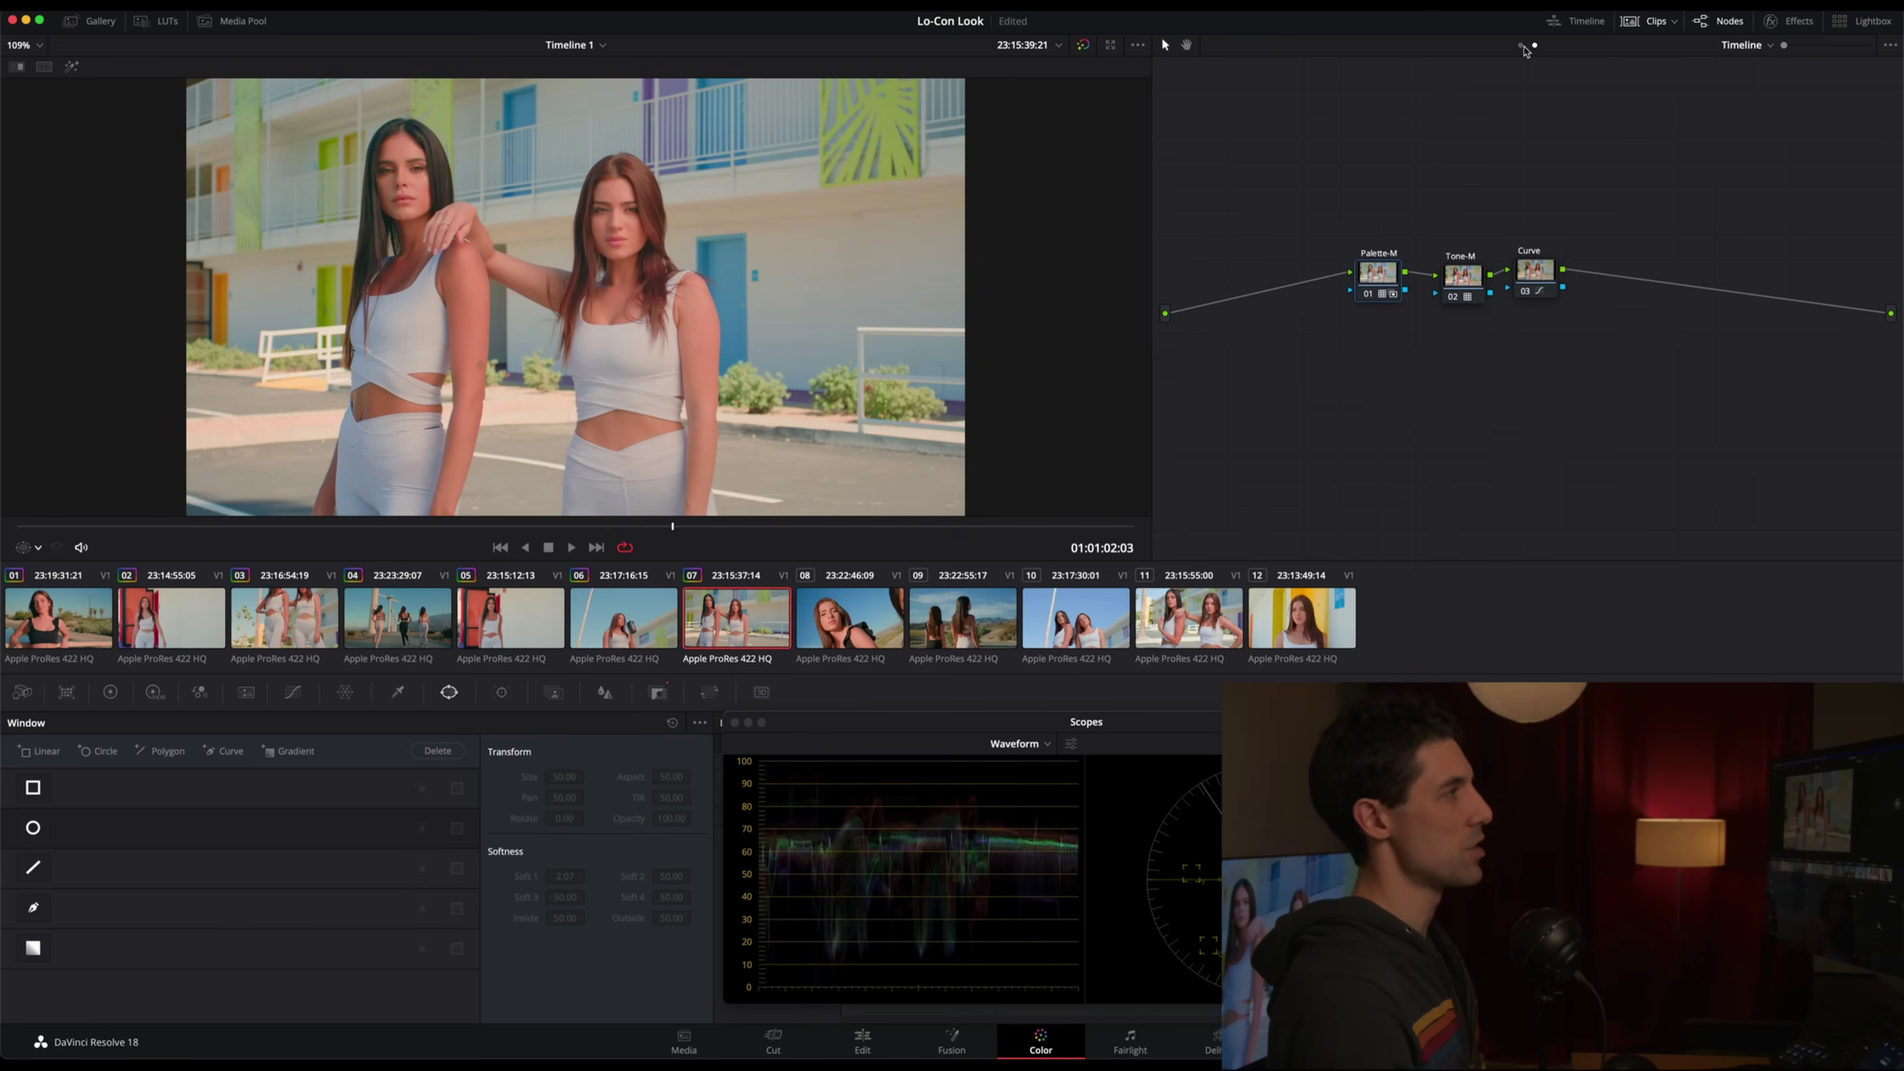
left_click(1521, 45)
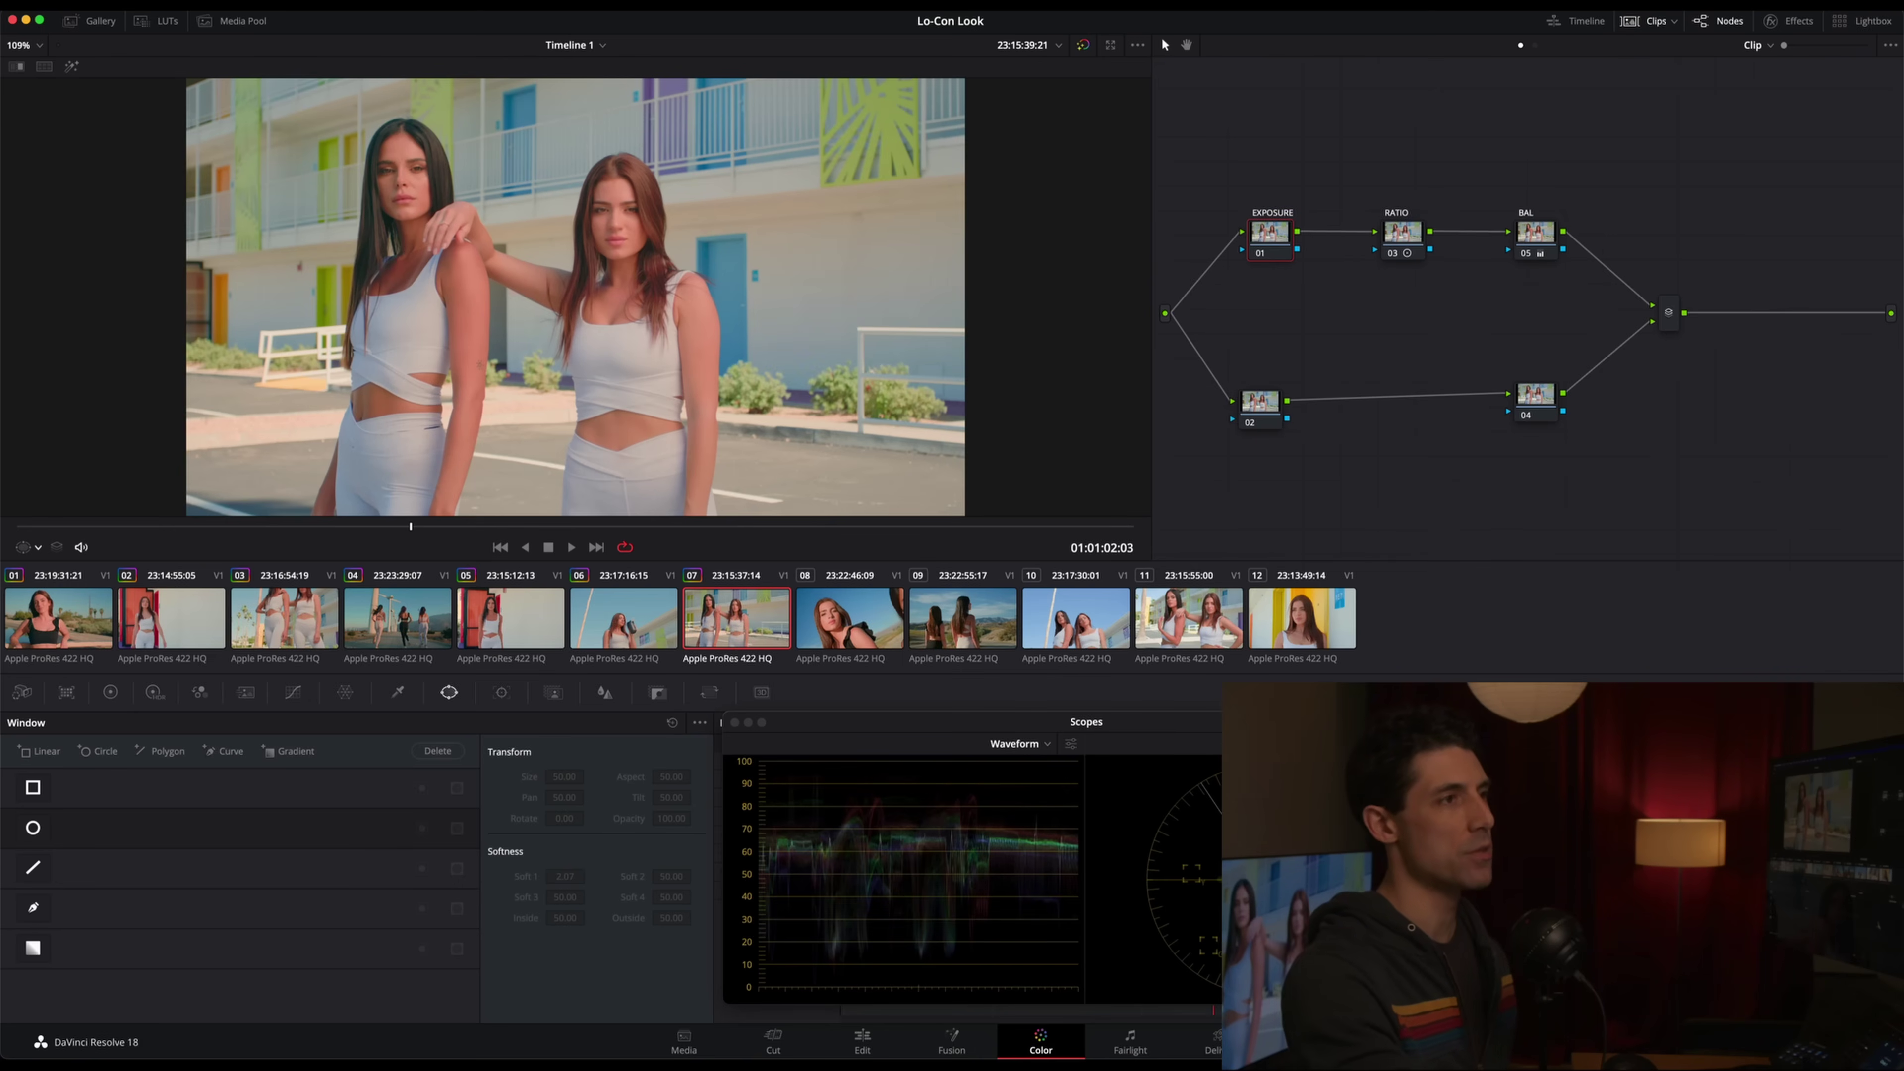
left_click(1529, 234)
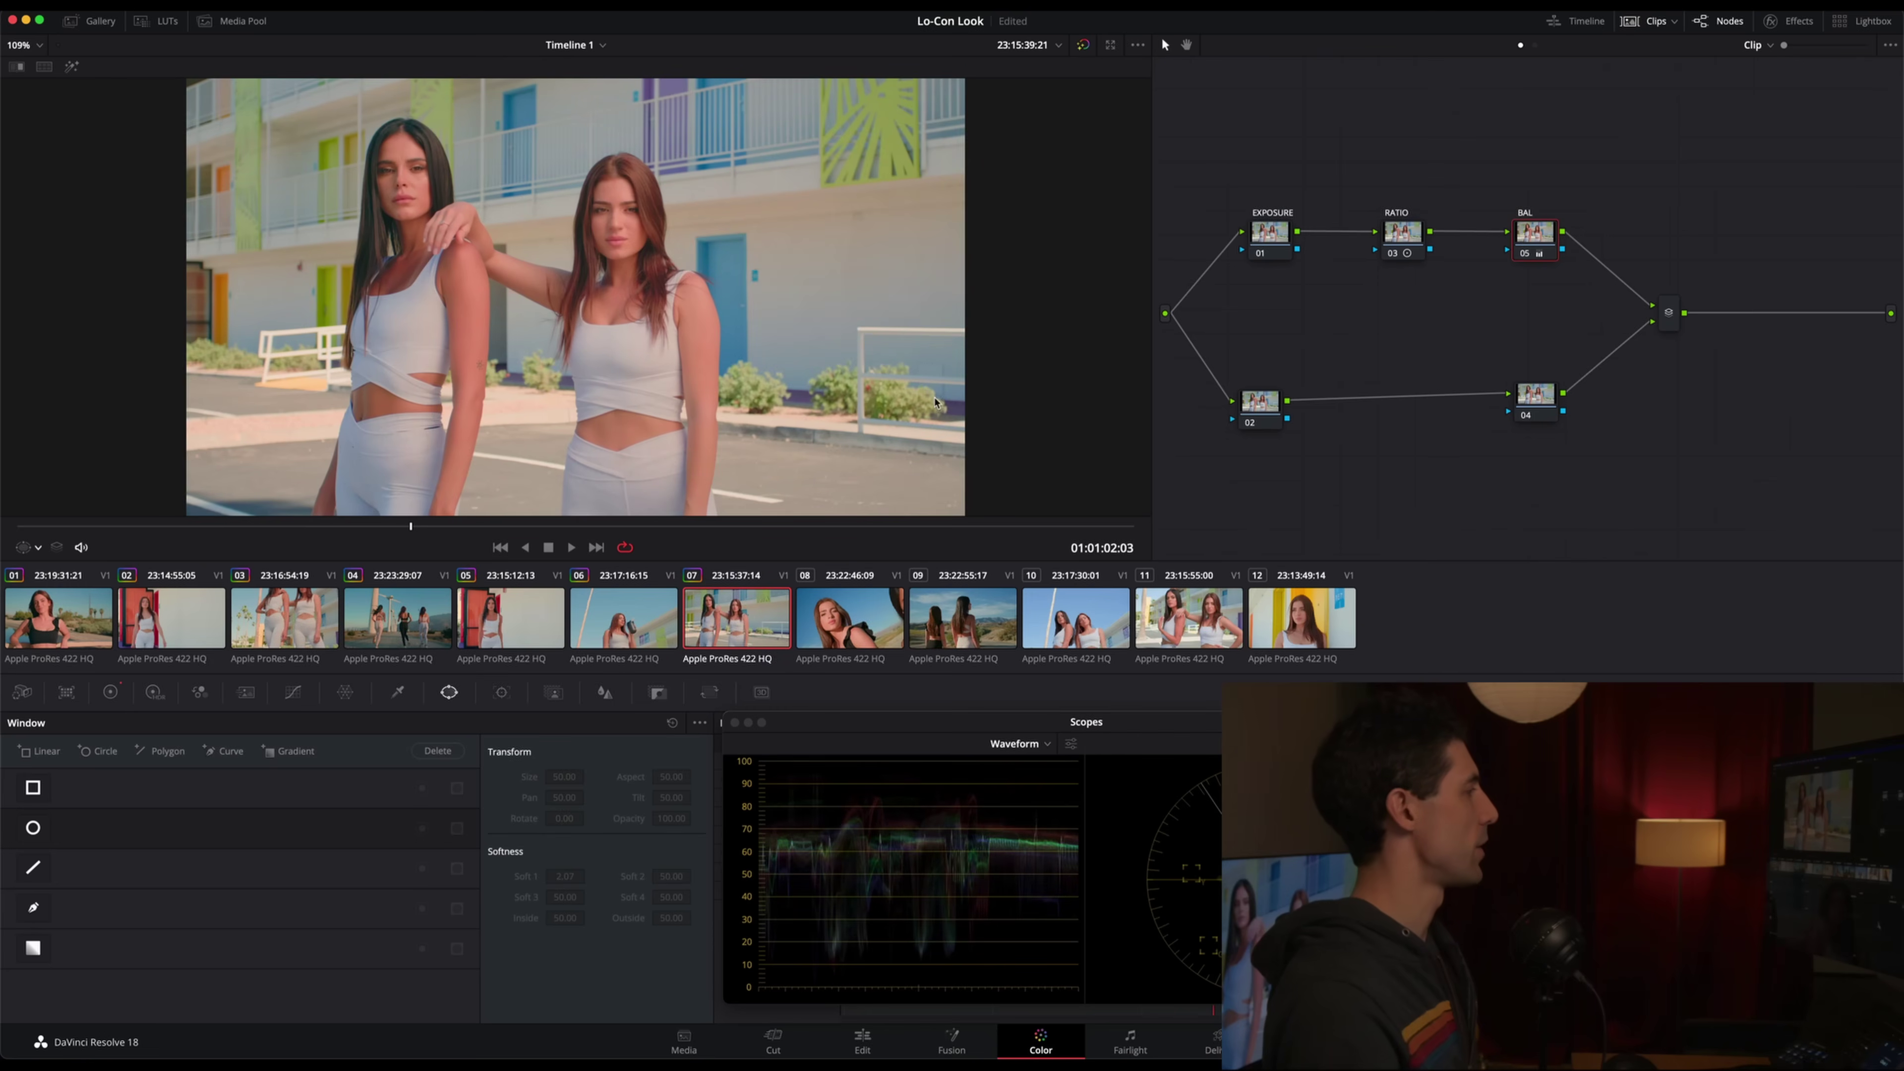
Adjust the primaries on clip 08's EXPOSURE node, play the clip through and move on to clip 09
left_click(840, 623)
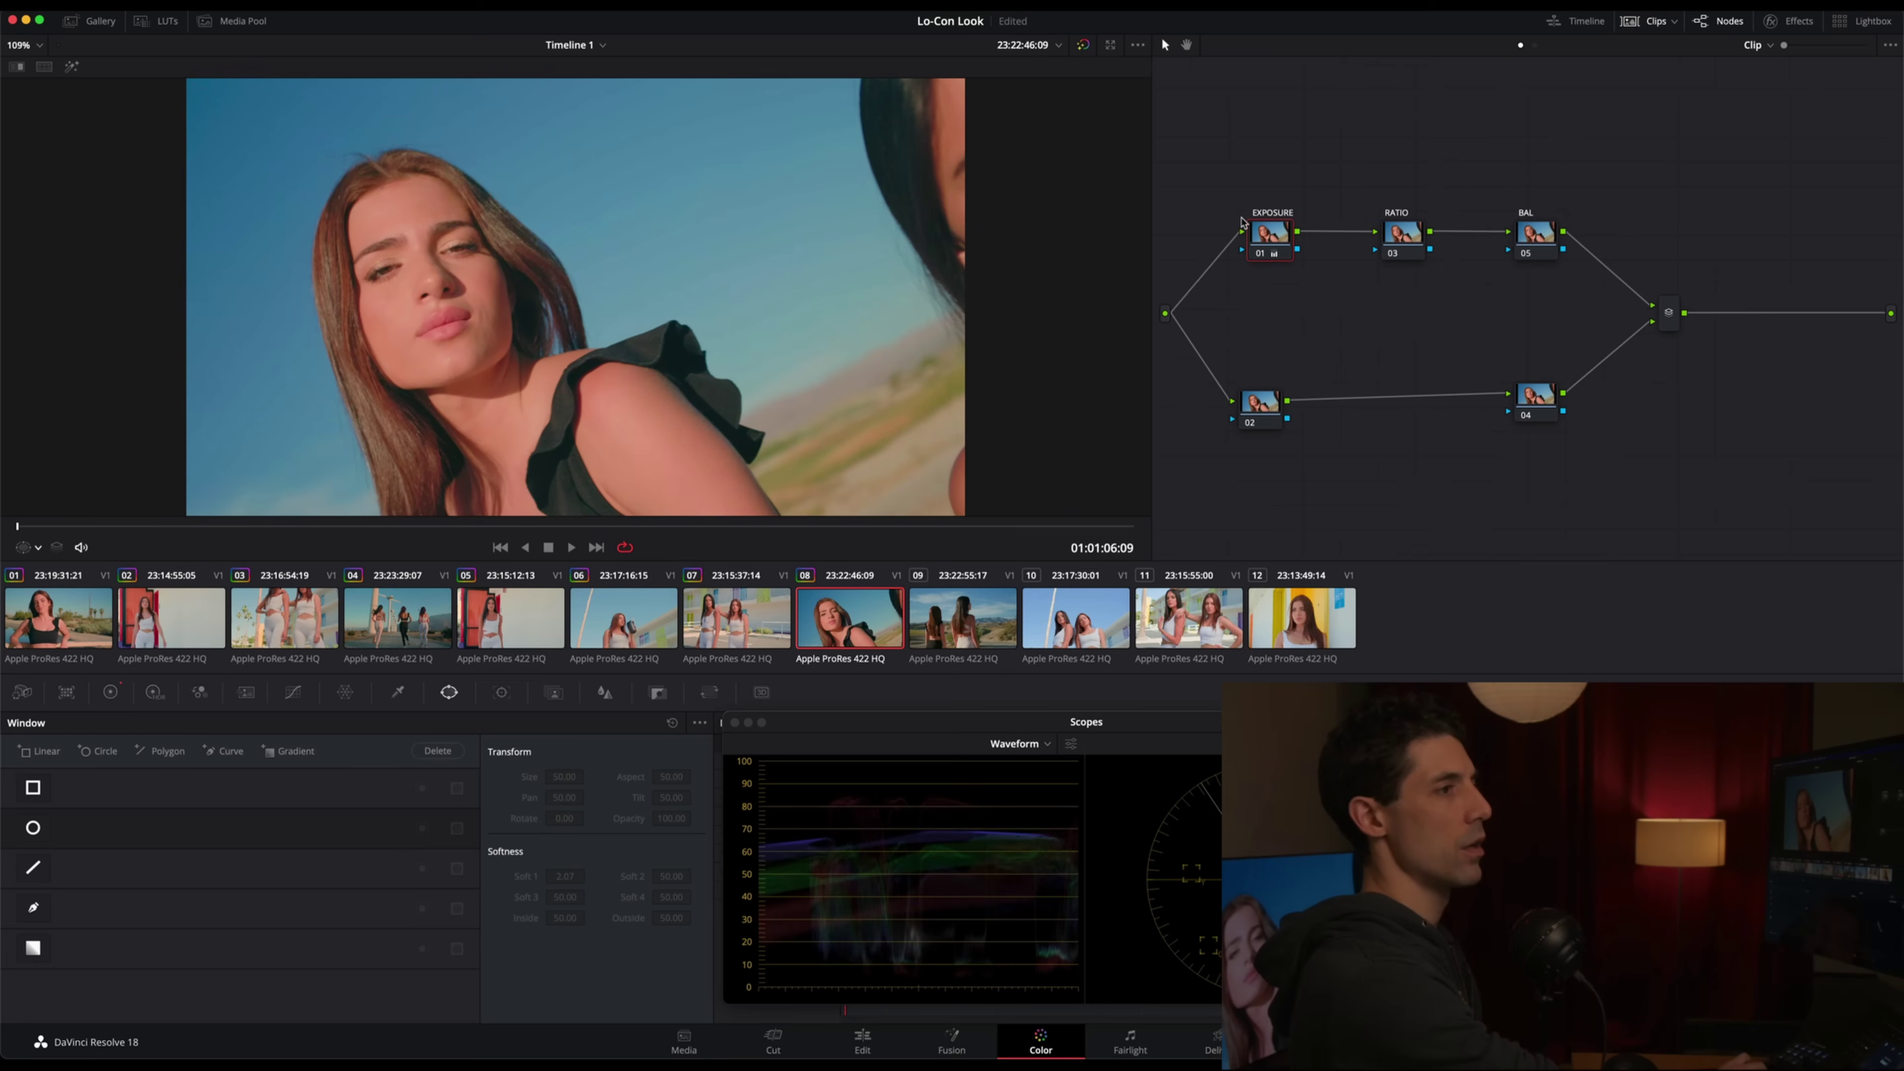
key("space")
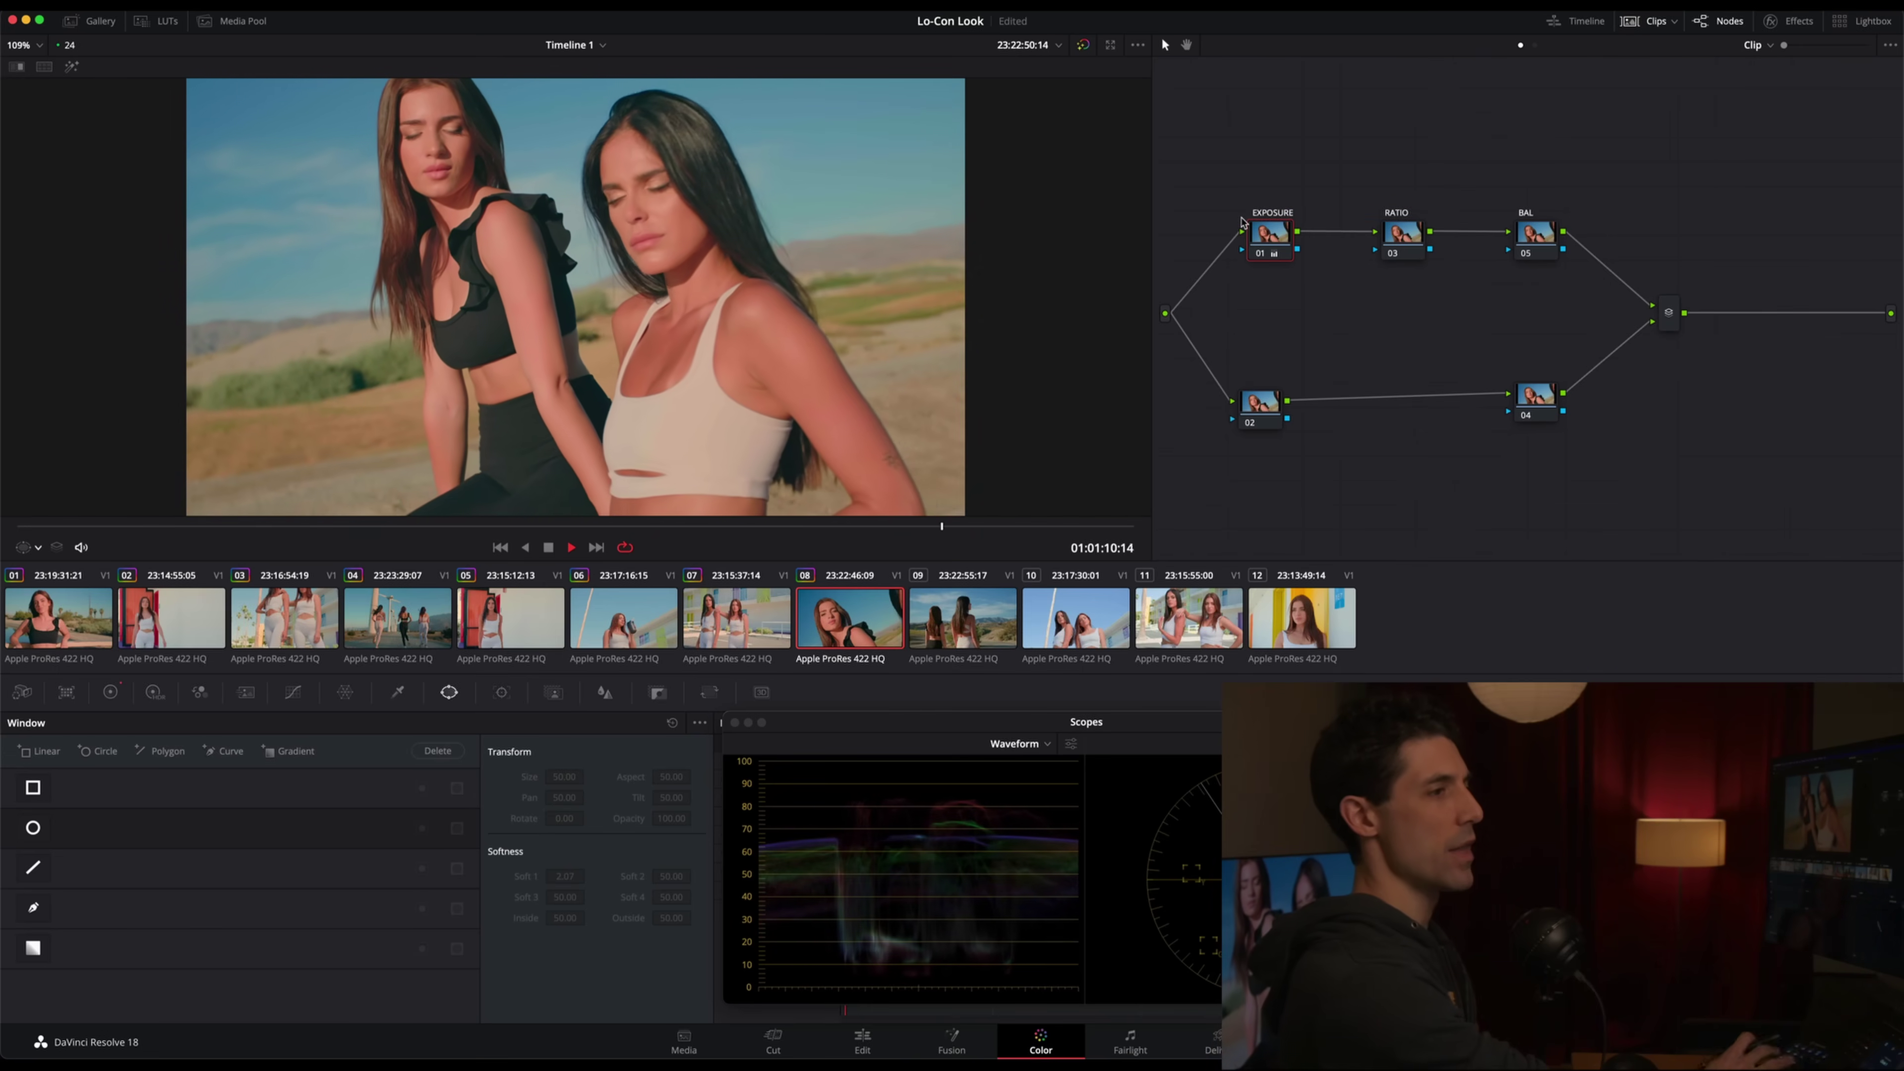
left_click(952, 621)
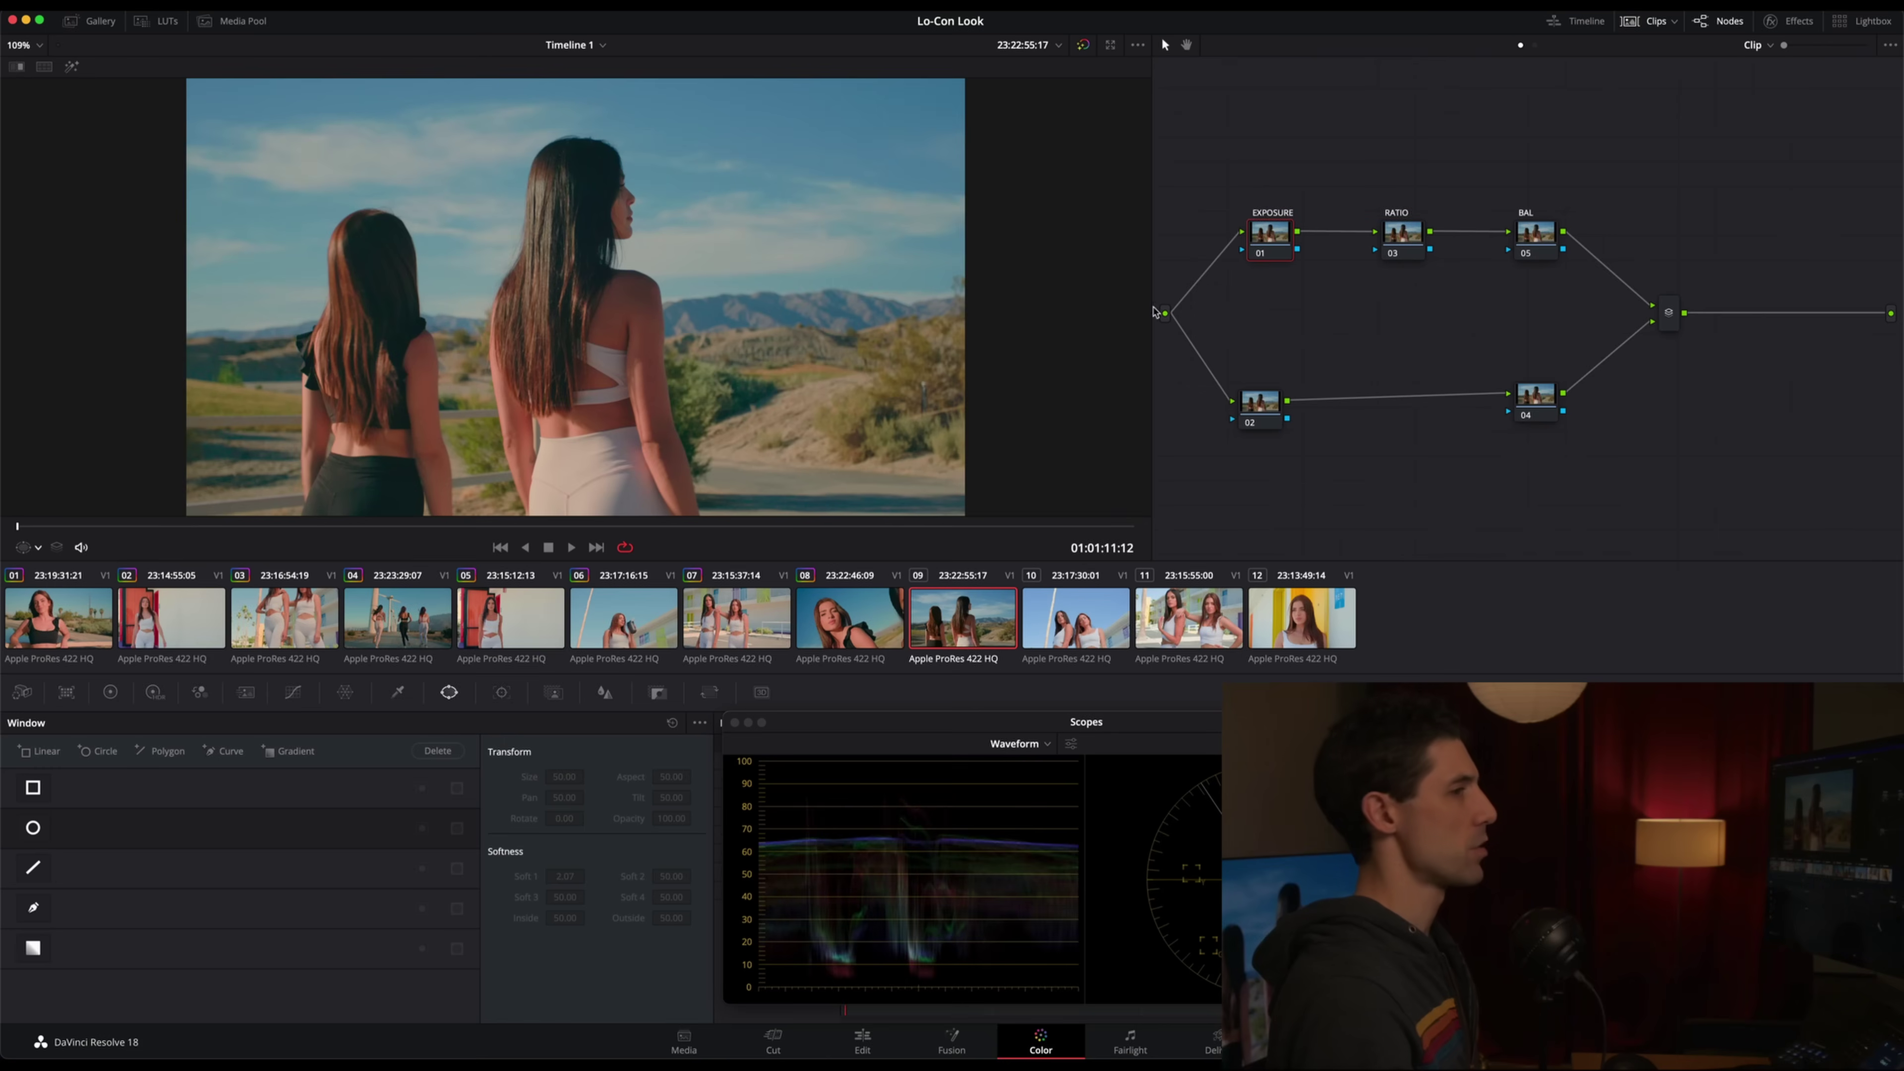
Play clip 09 to a frame where one woman faces the camera and adjust the primaries on its EXPOSURE node and node 04
key("space")
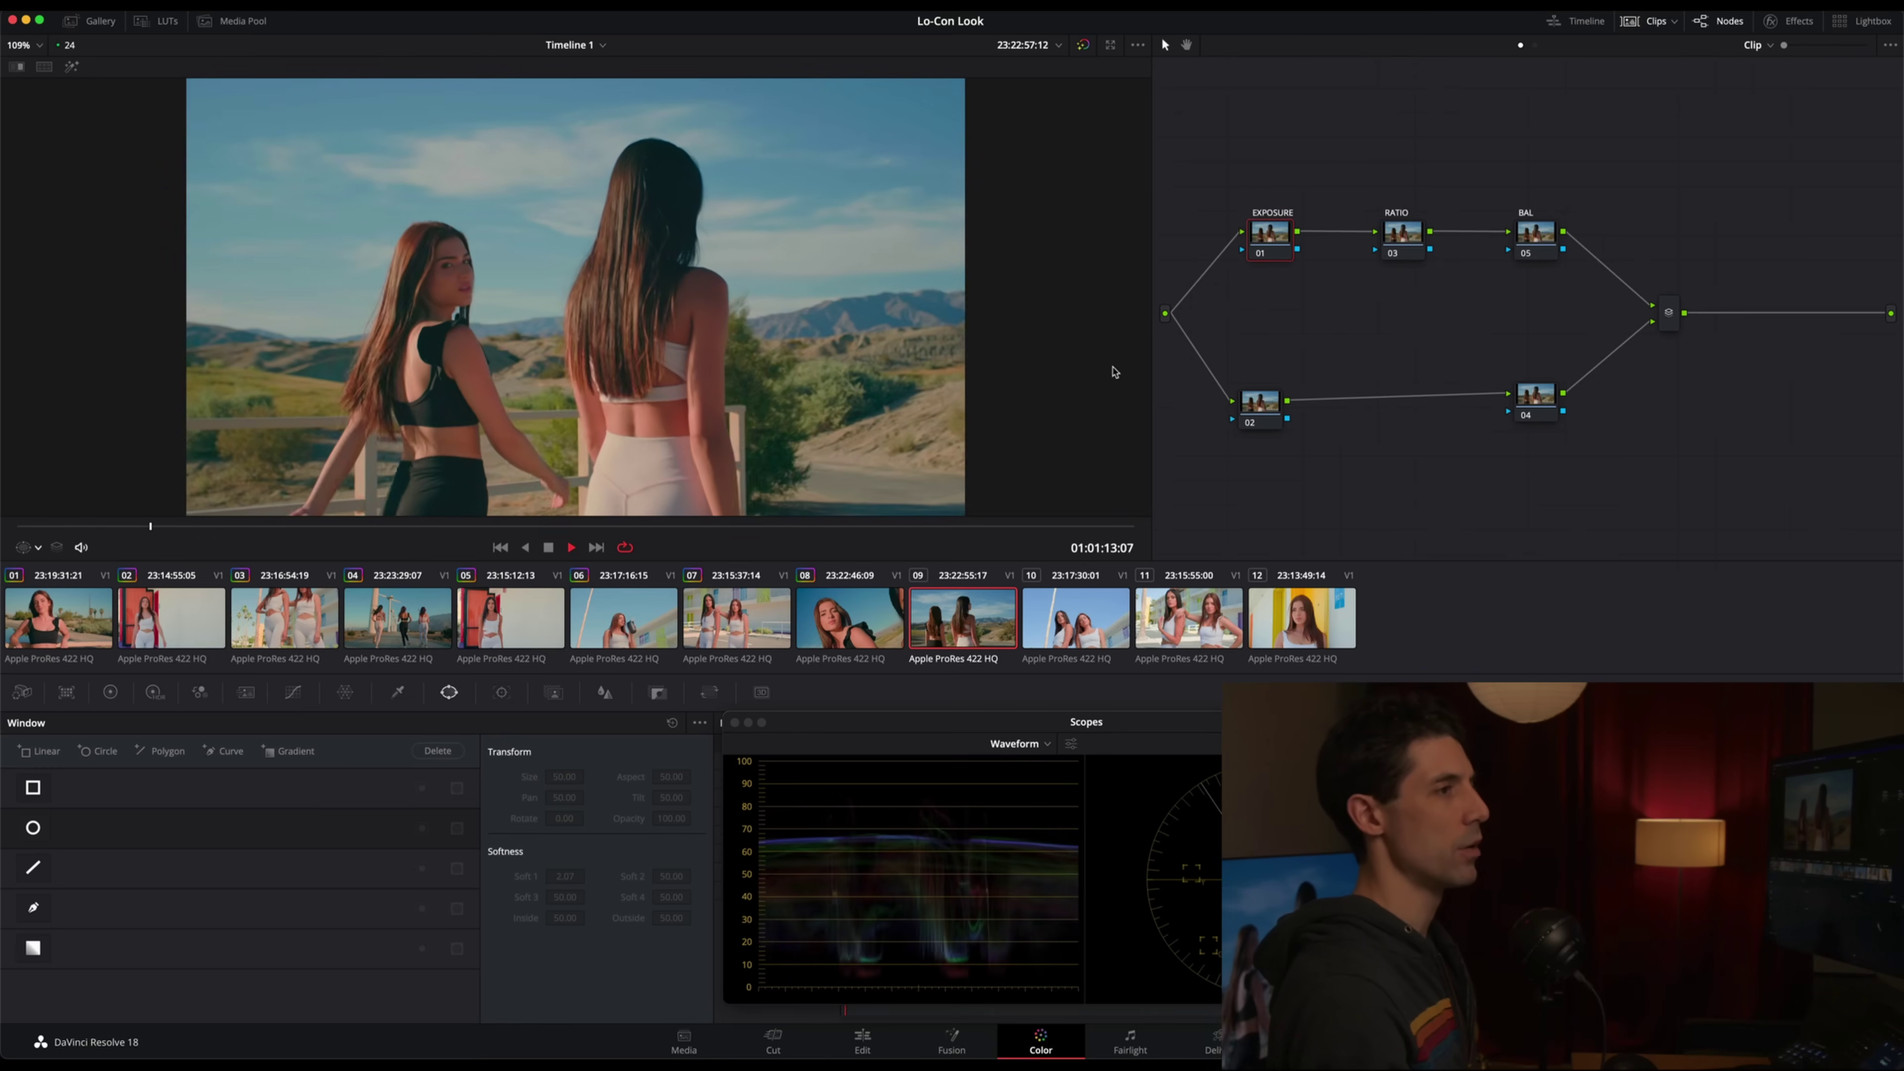
key("space")
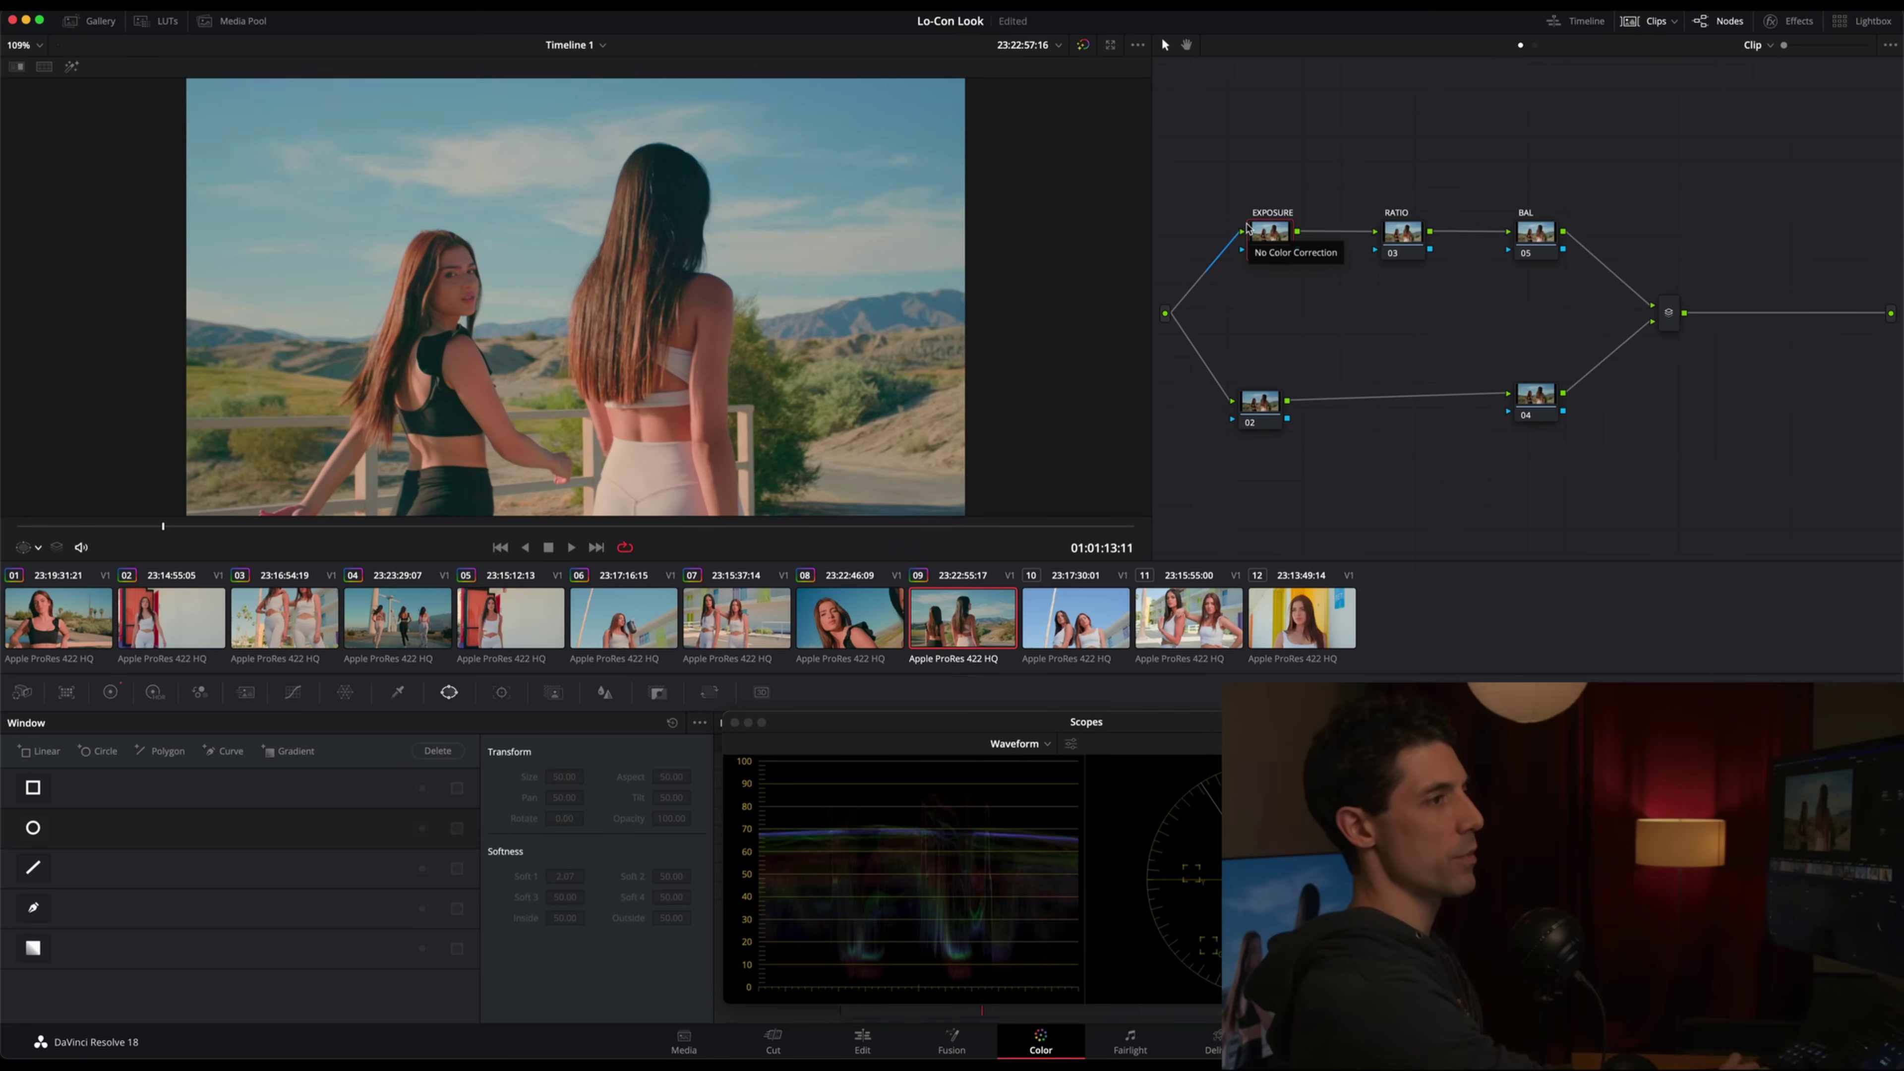
left_click(1247, 227)
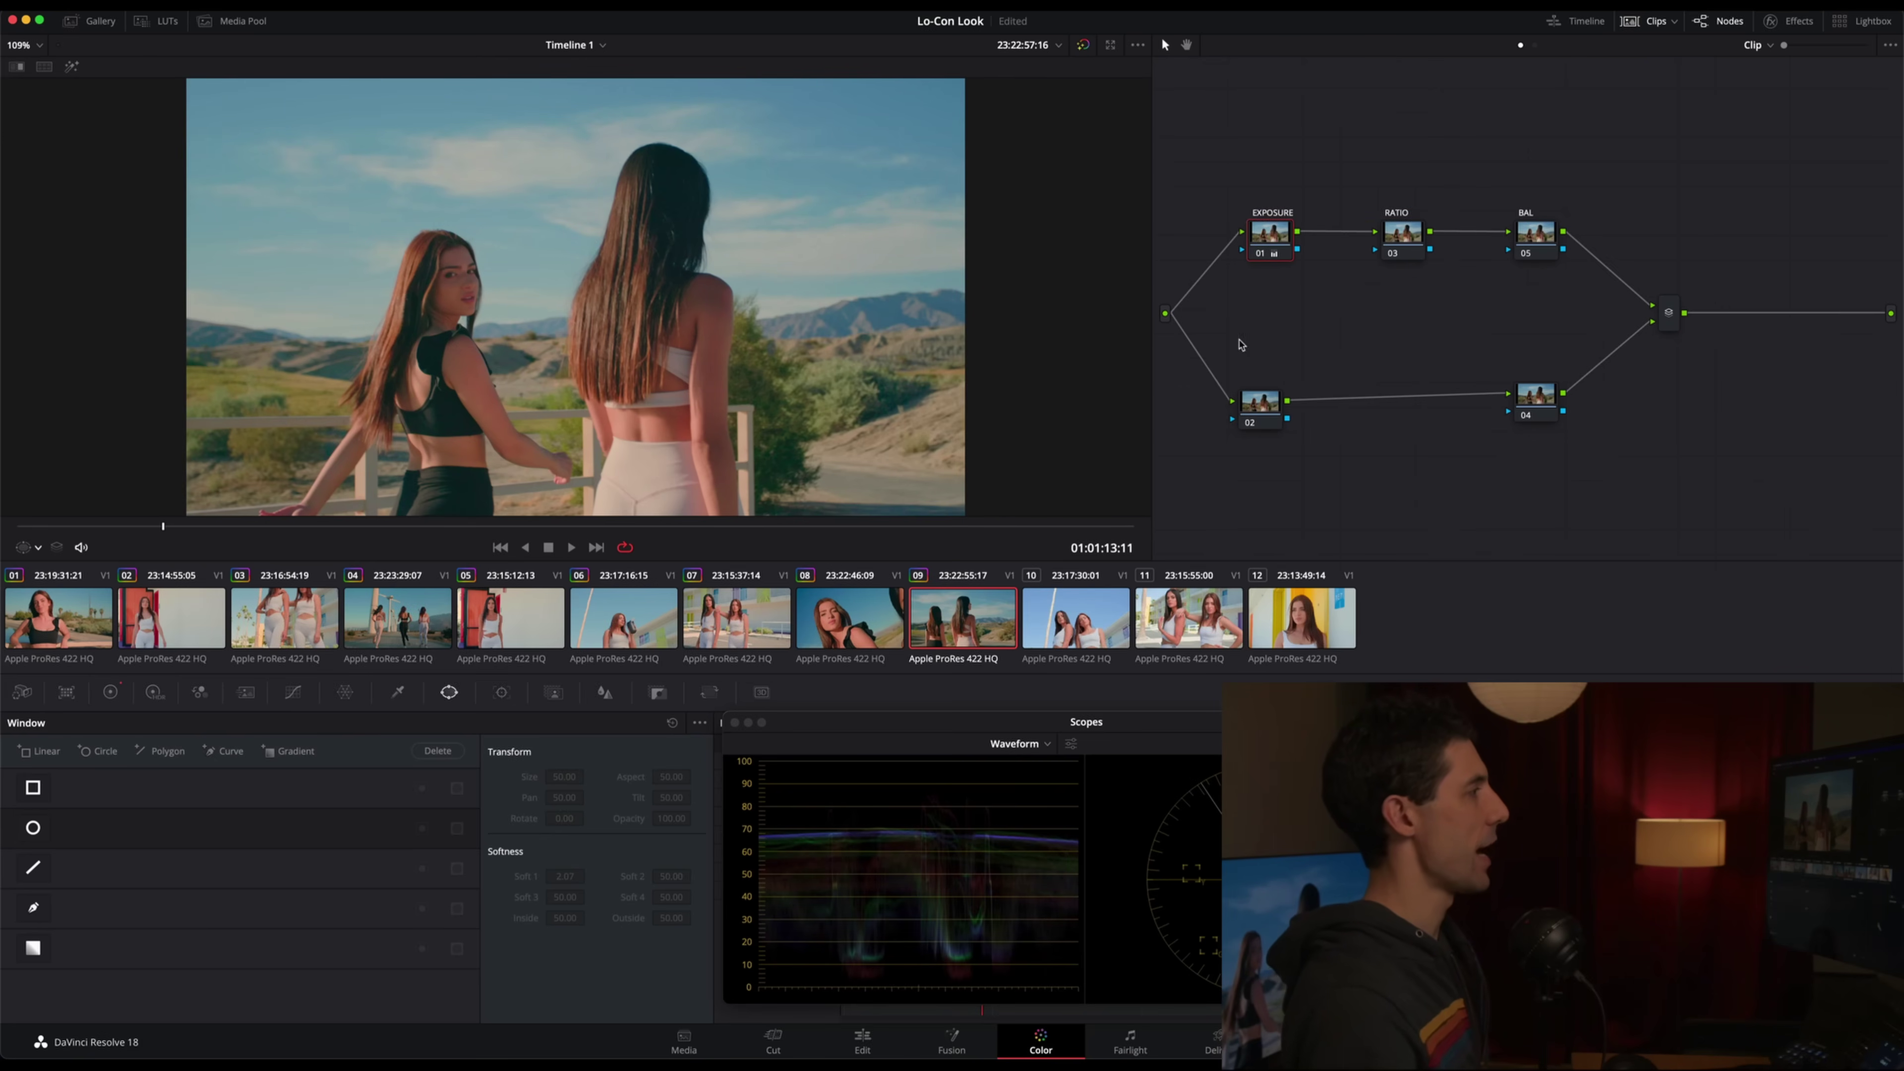
left_click(1528, 254)
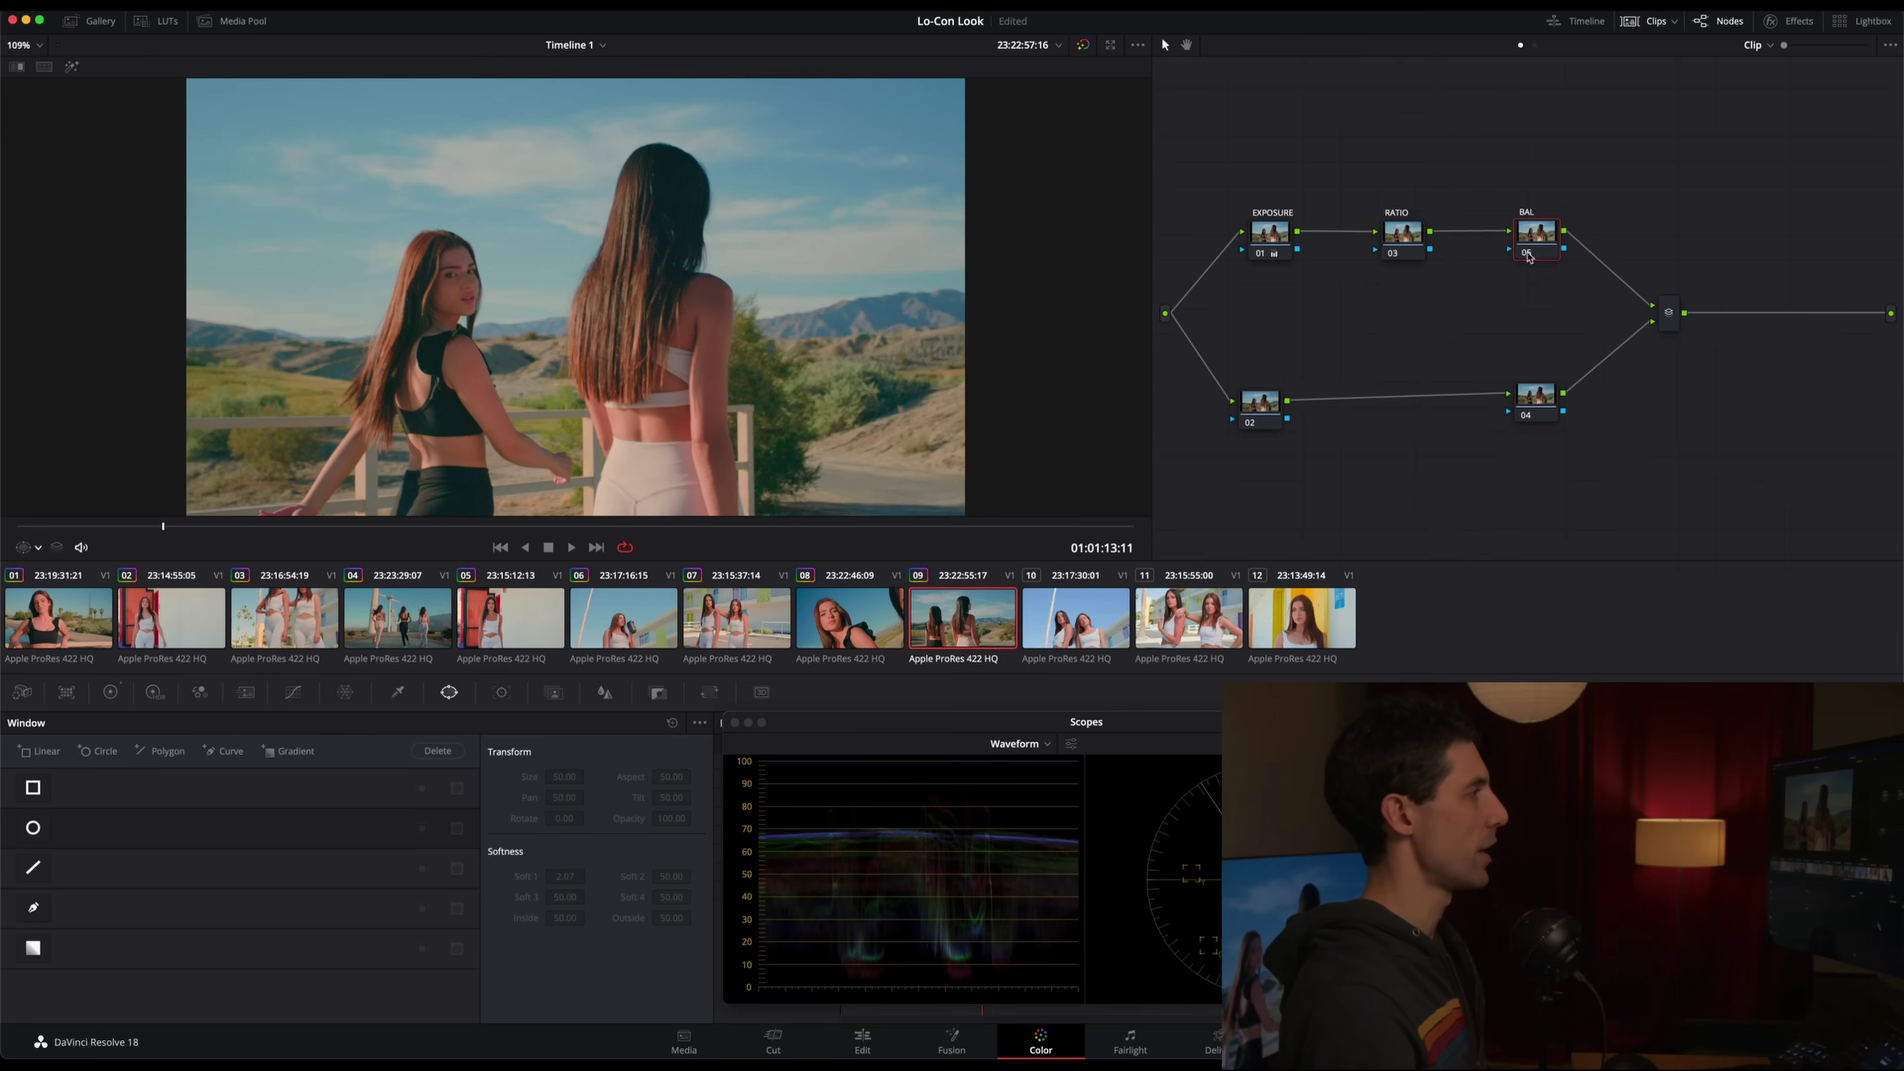
left_click(1544, 407)
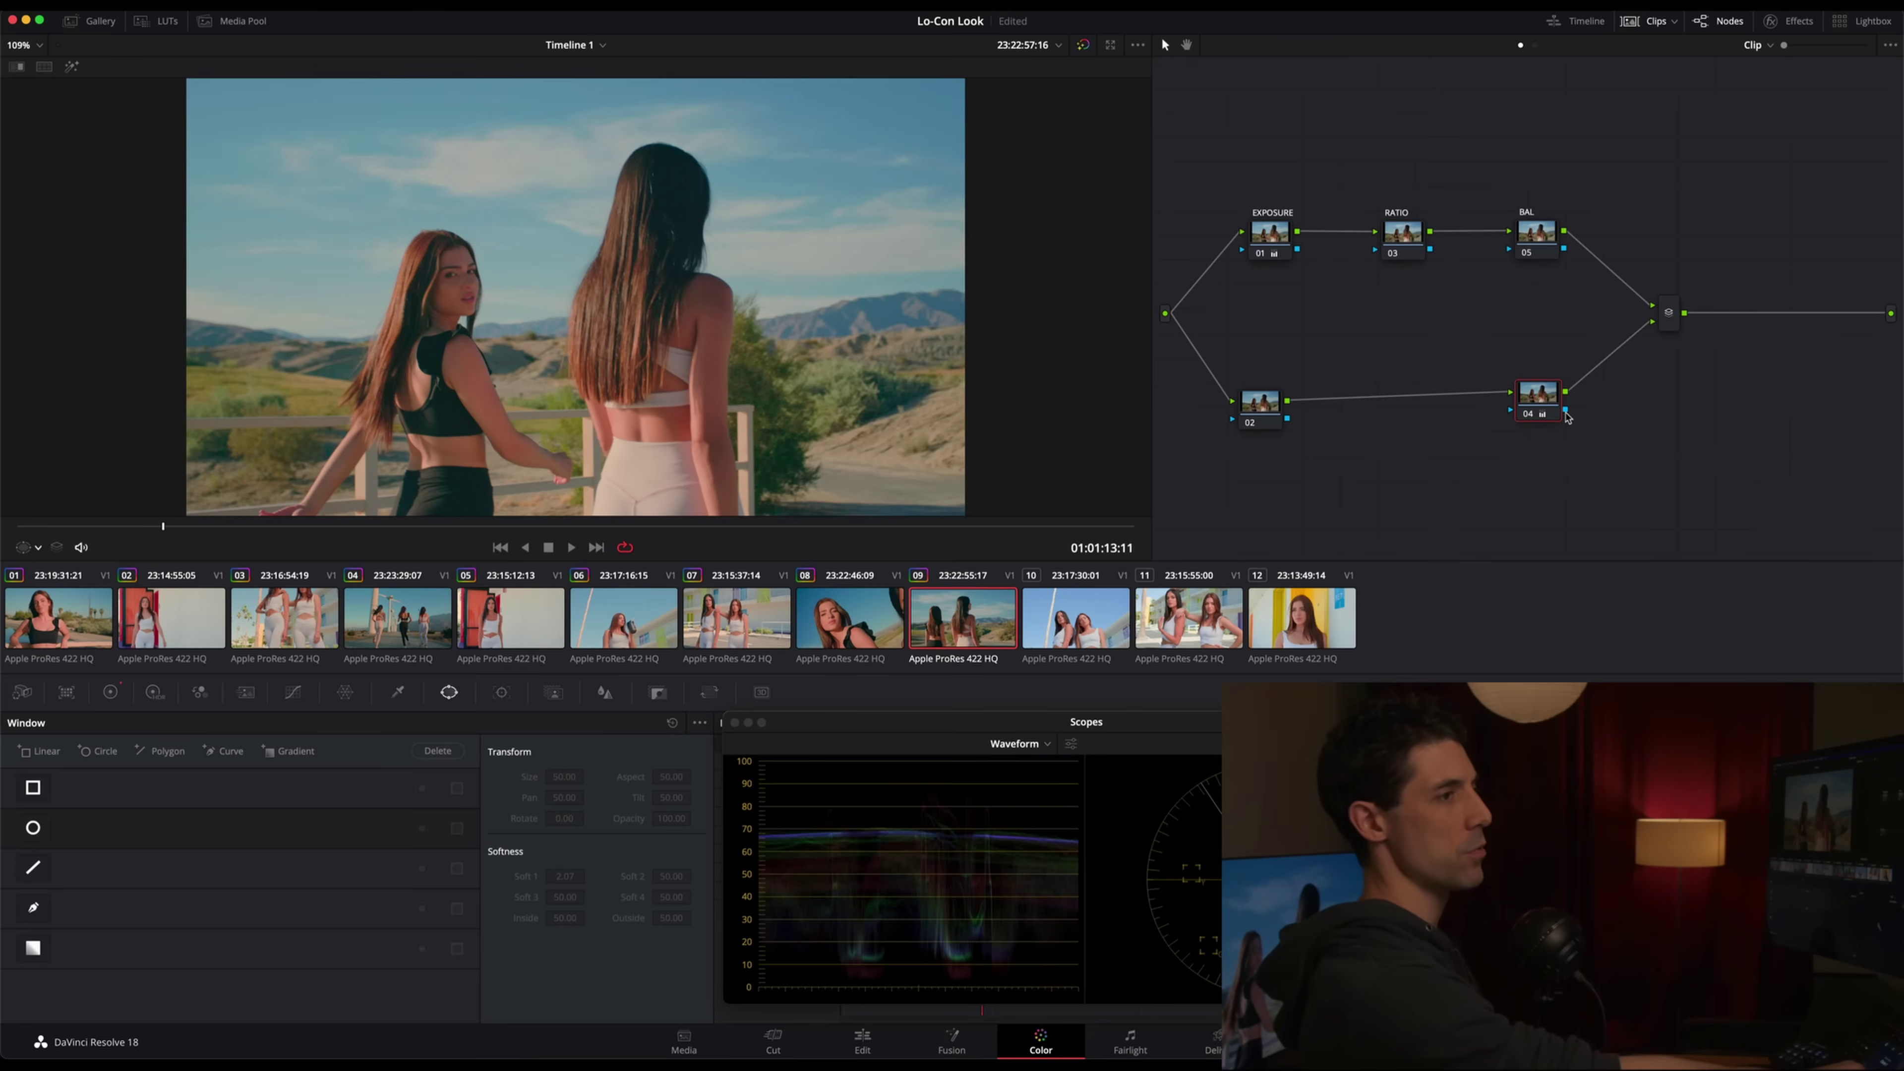
Compare clip 09's whole grade off and on, return to its EXPOSURE node and save the project
key("alt+d")
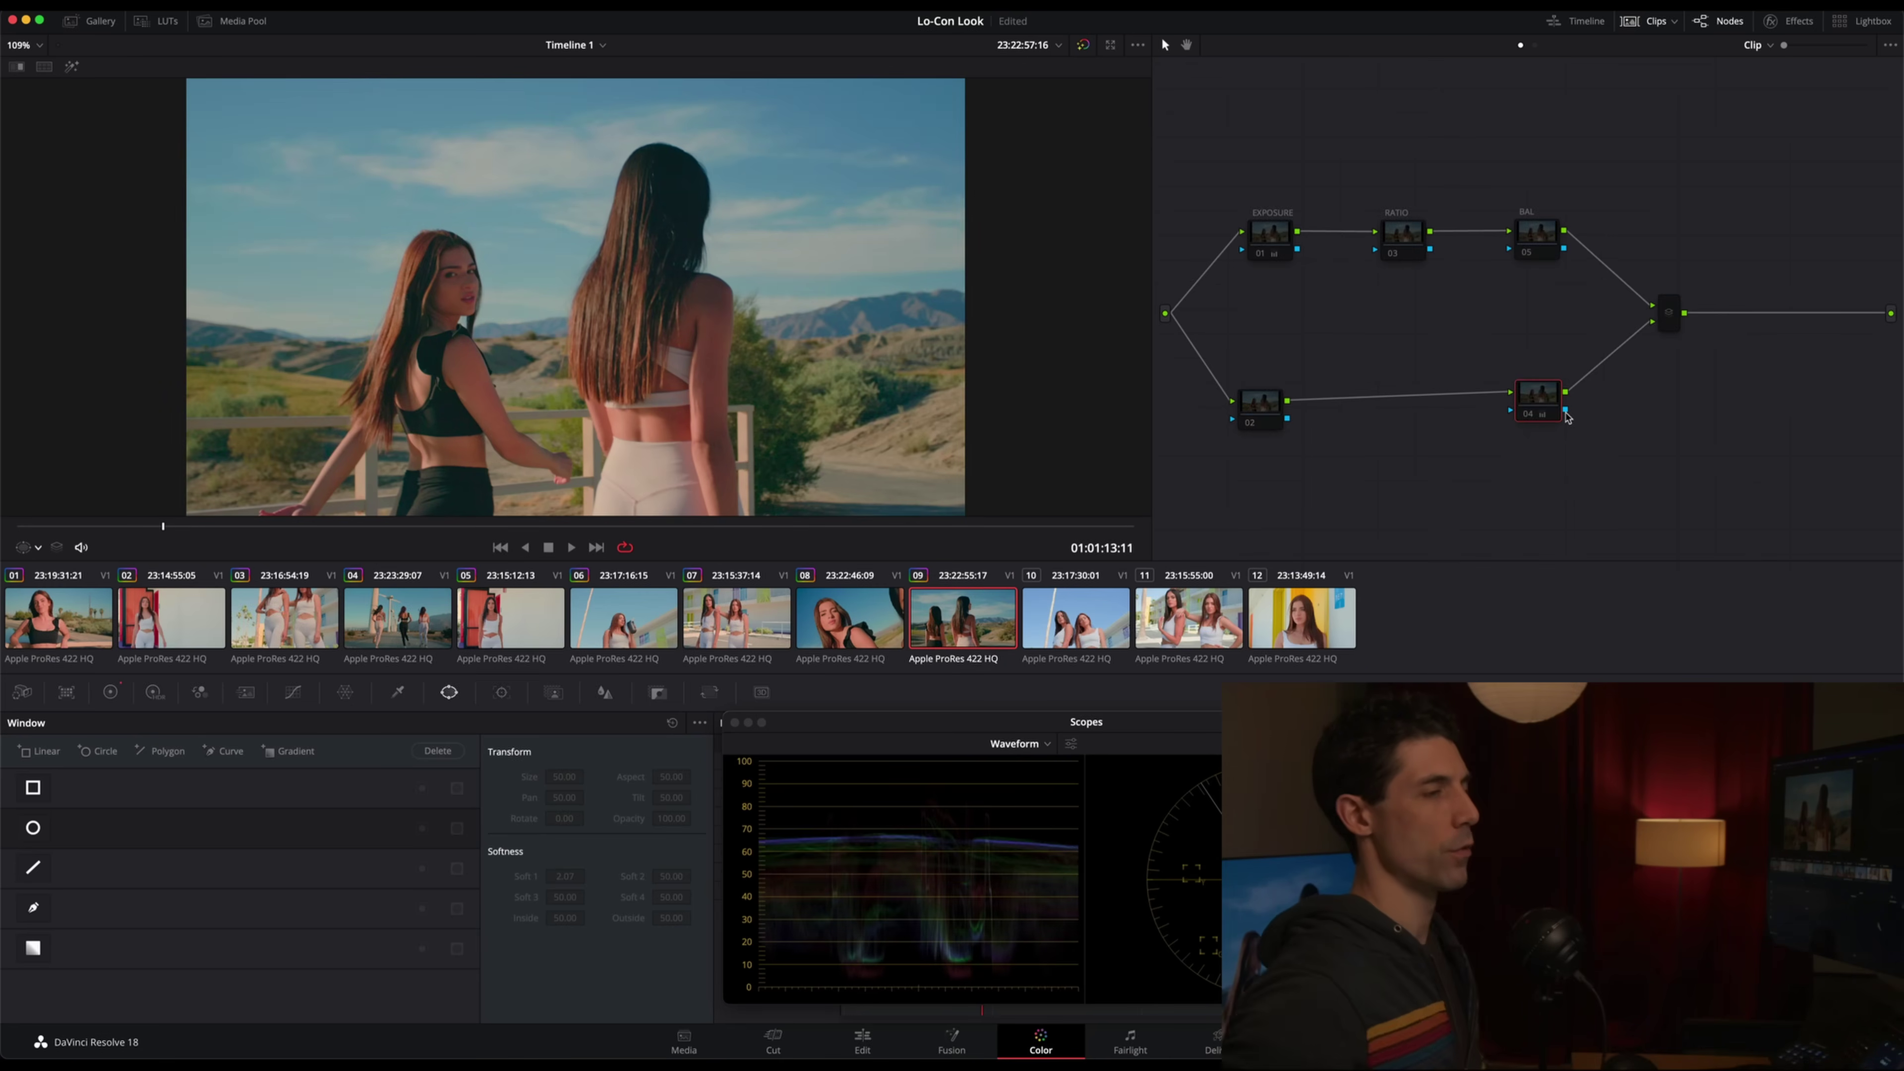
key("alt+d")
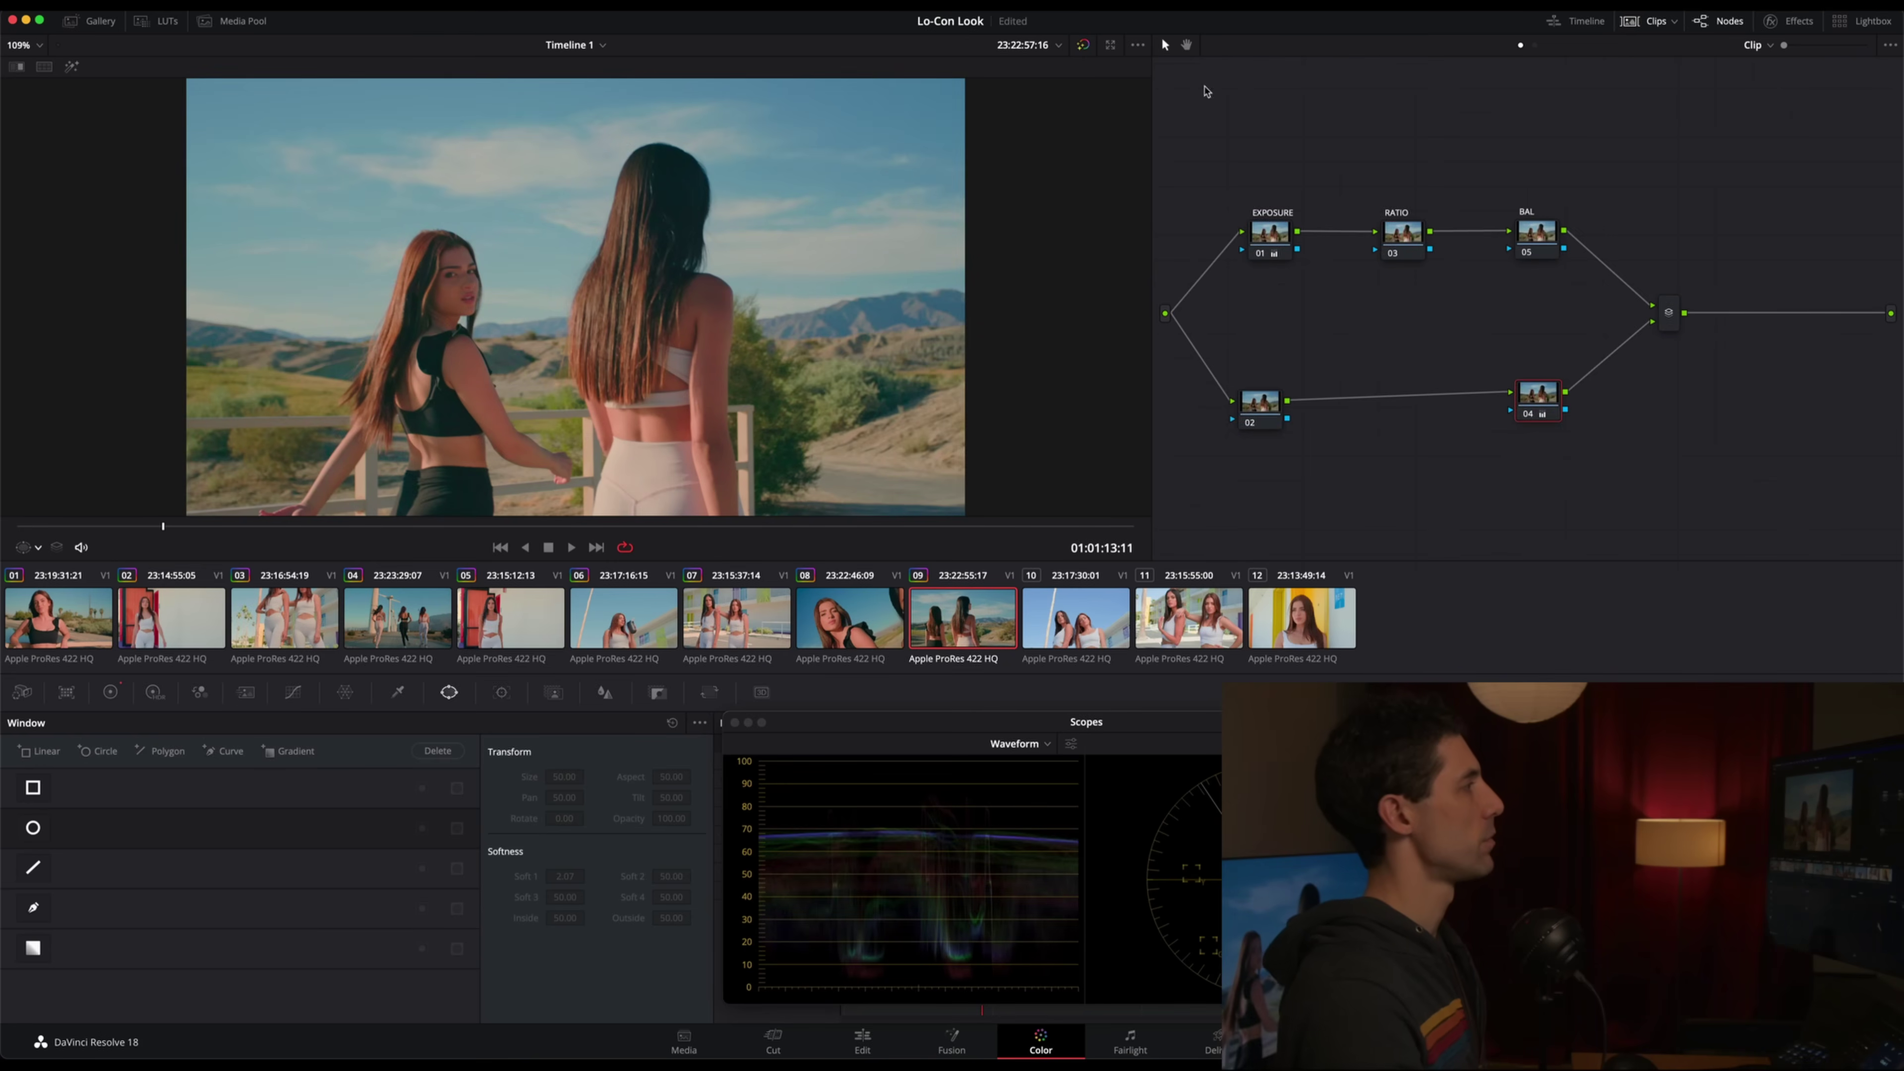
left_click(1258, 240)
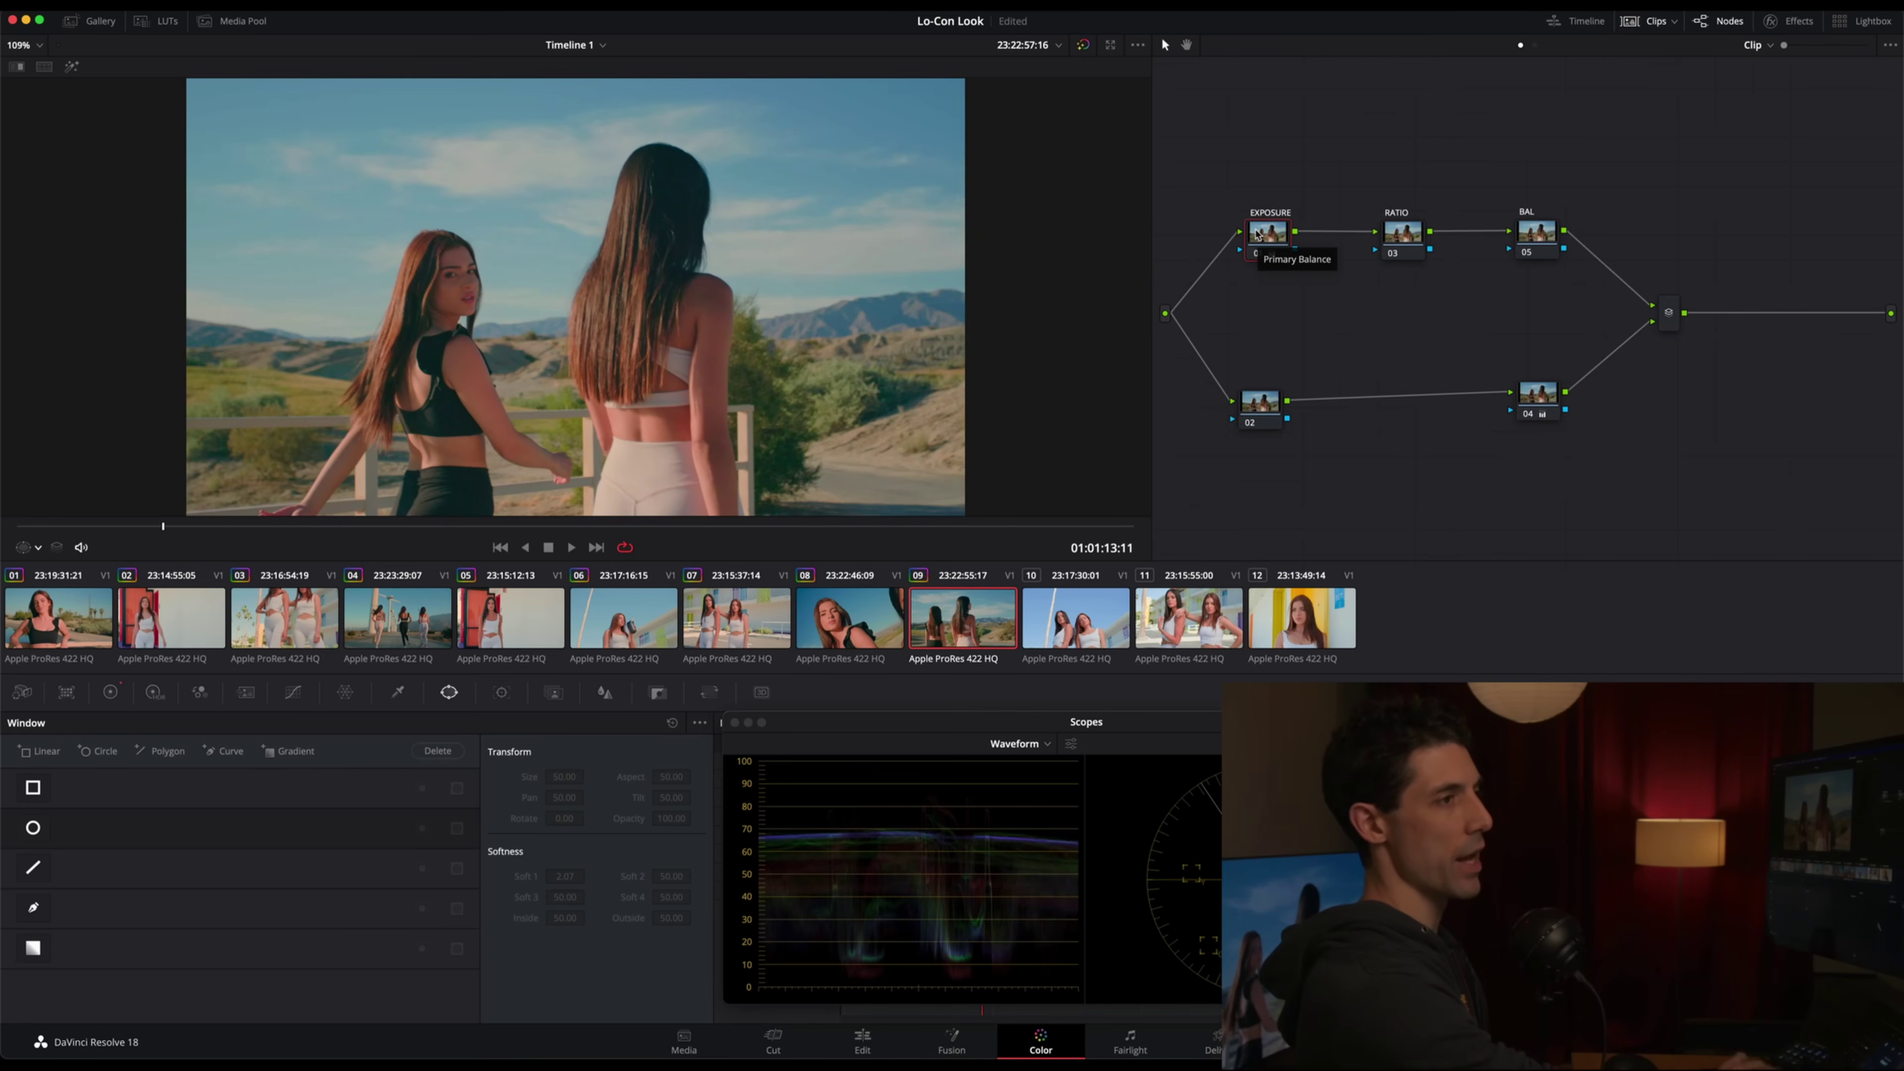
key("super+s")
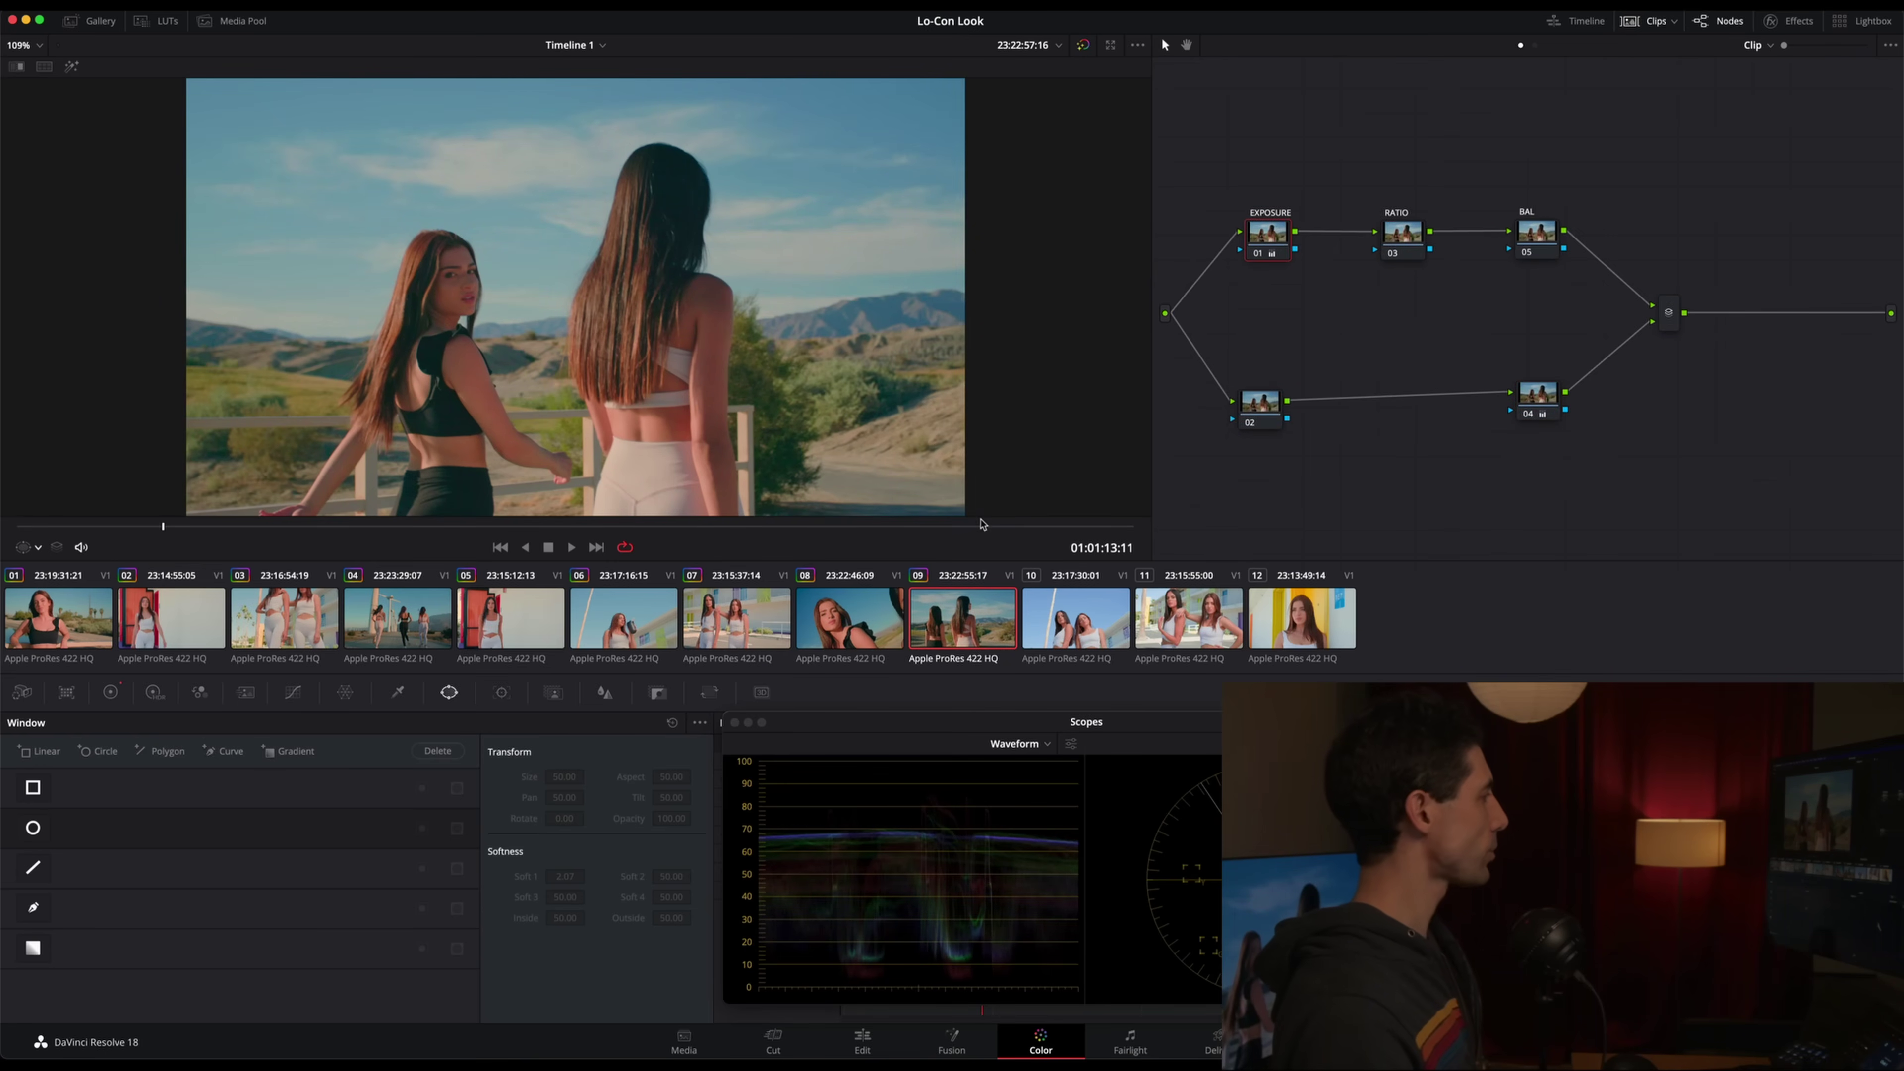
Reuse the RATIO and BAL grade from the similar shots on clips 10 and 11, and compare clip 11's grade off and on
key("Down")
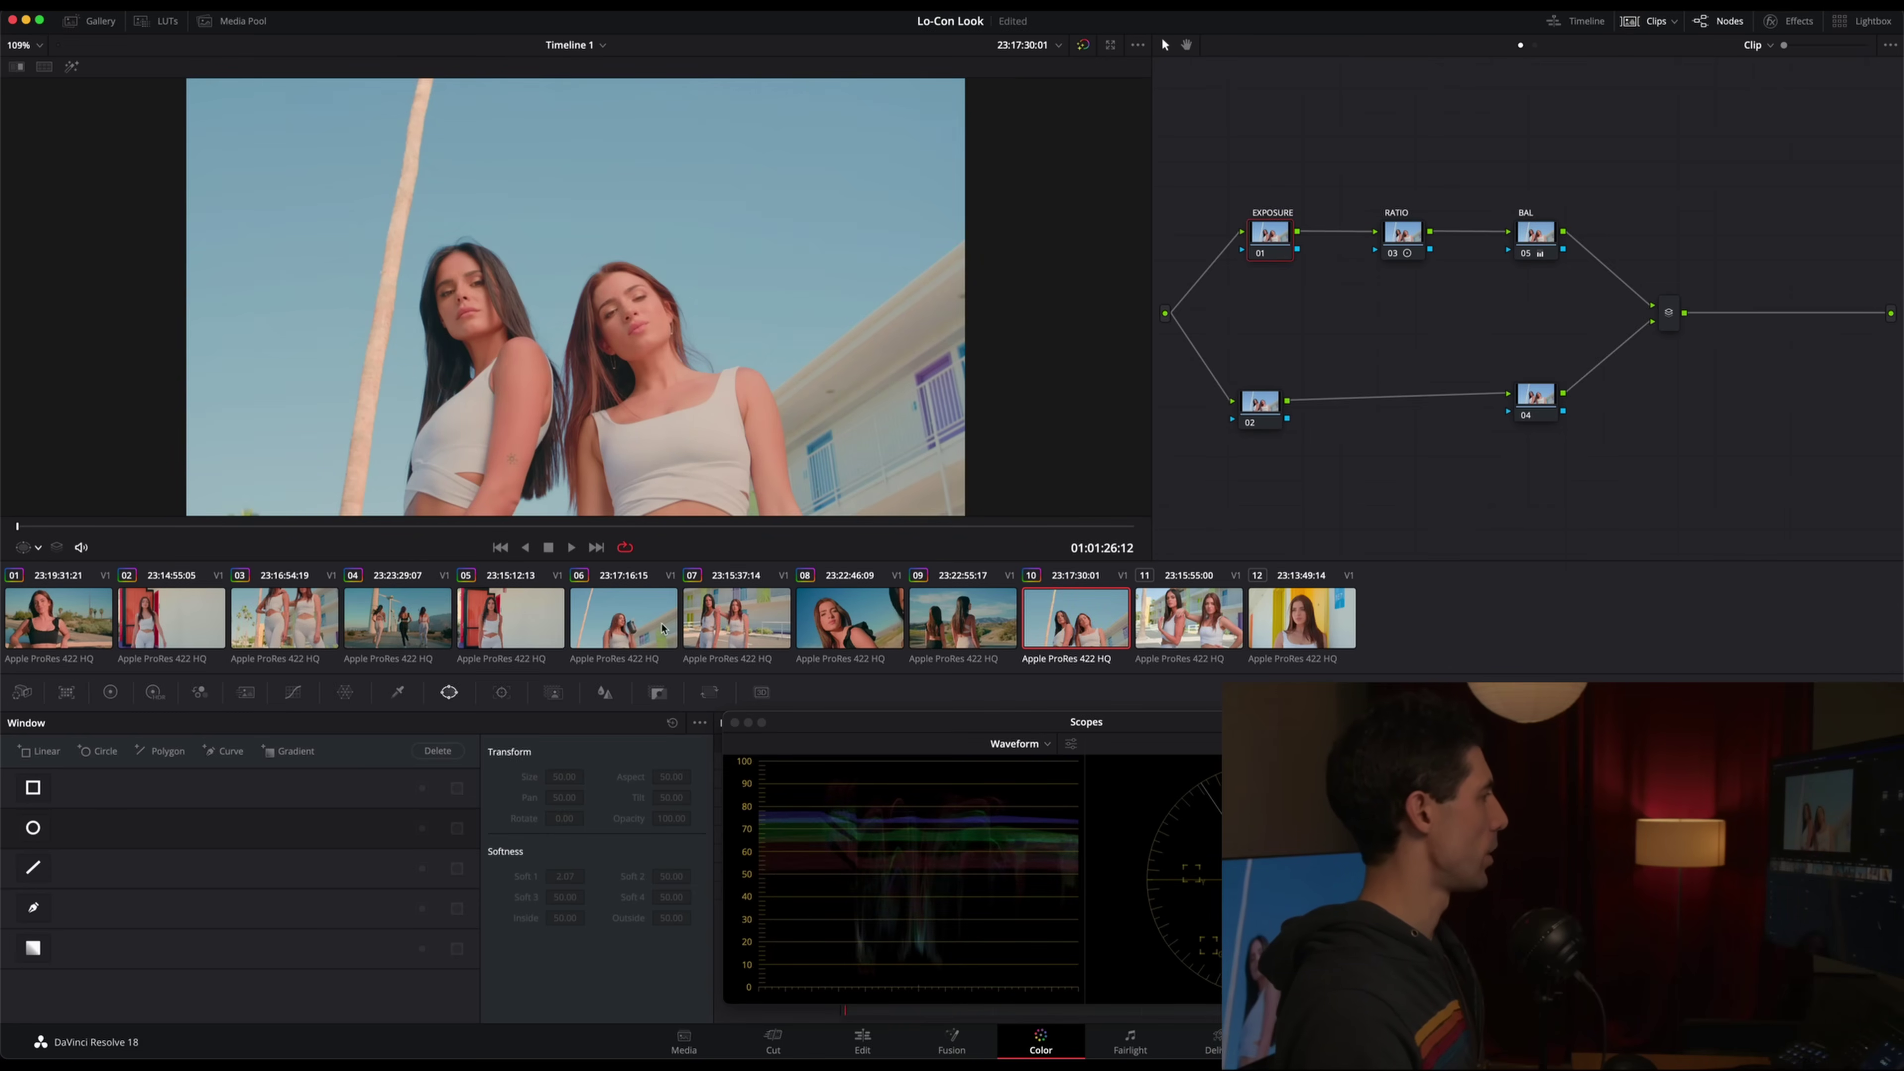
left_click(1192, 625)
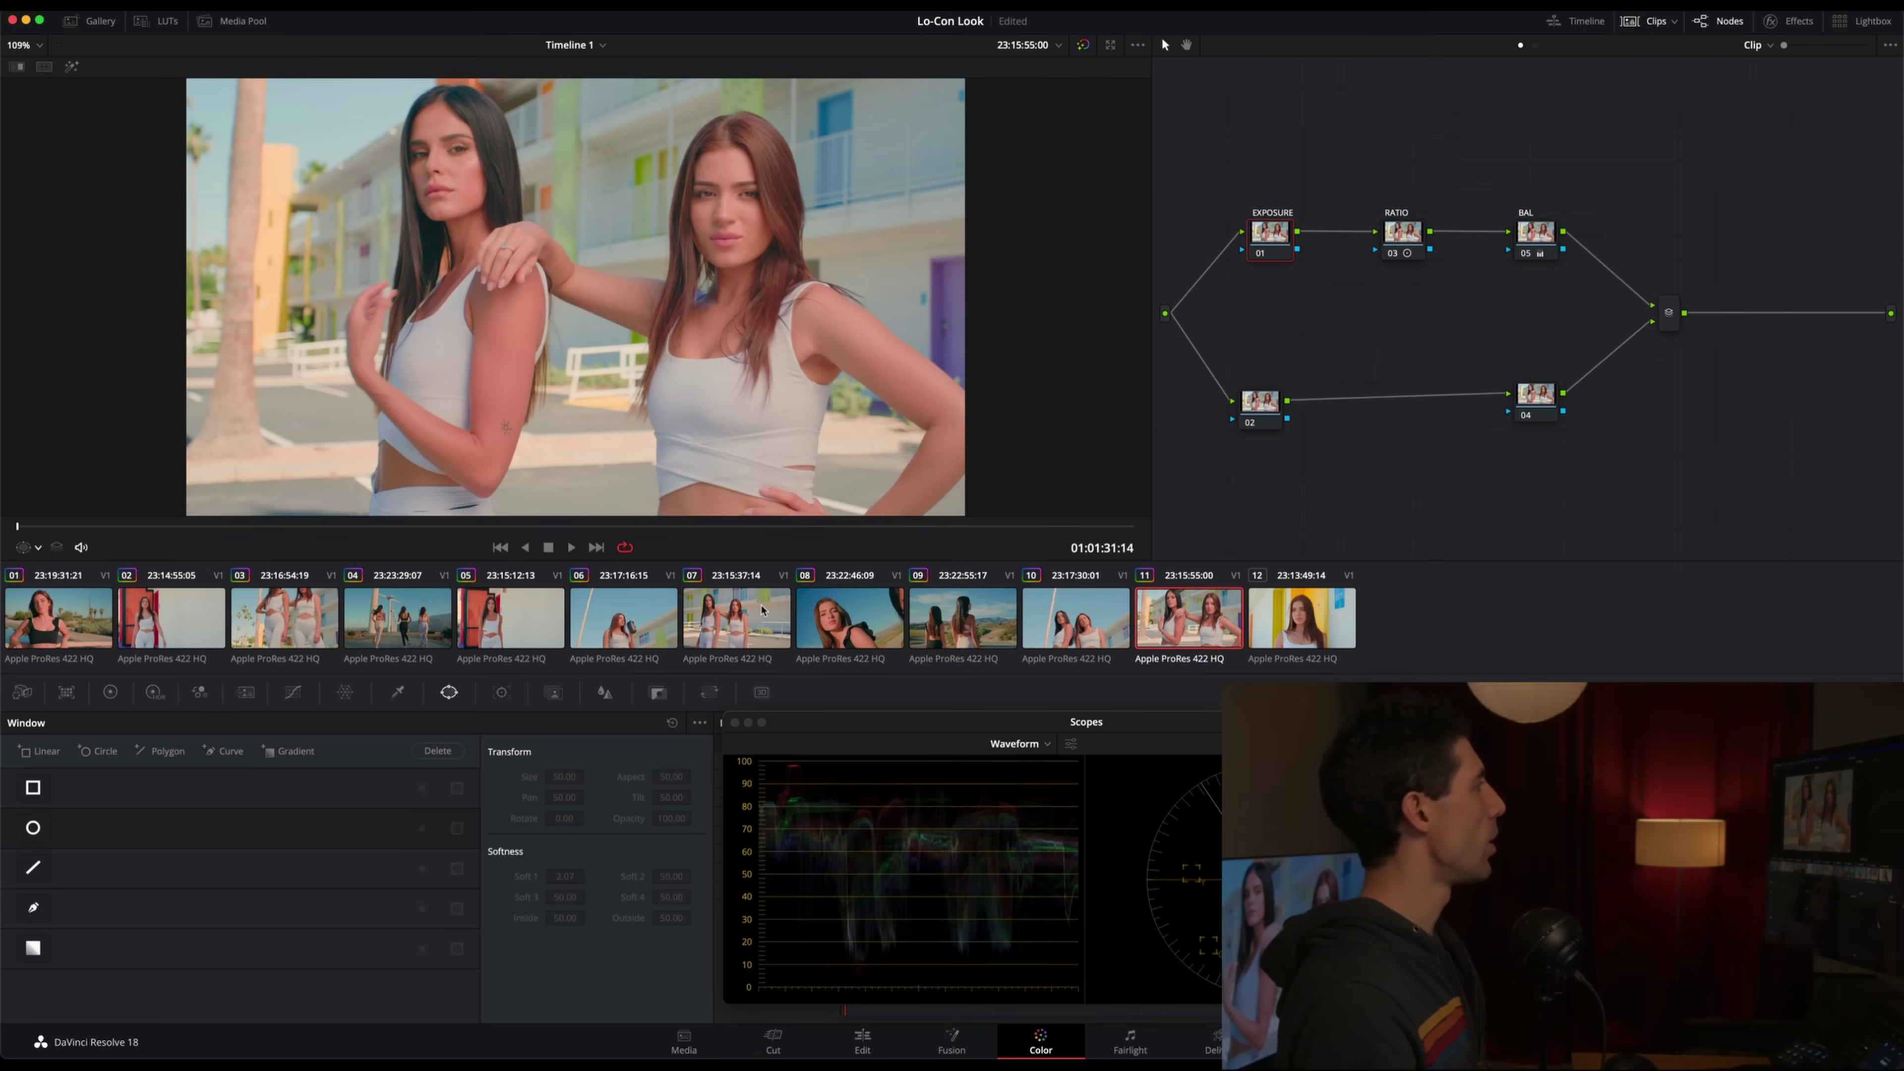
key("alt+d")
key("alt+d")
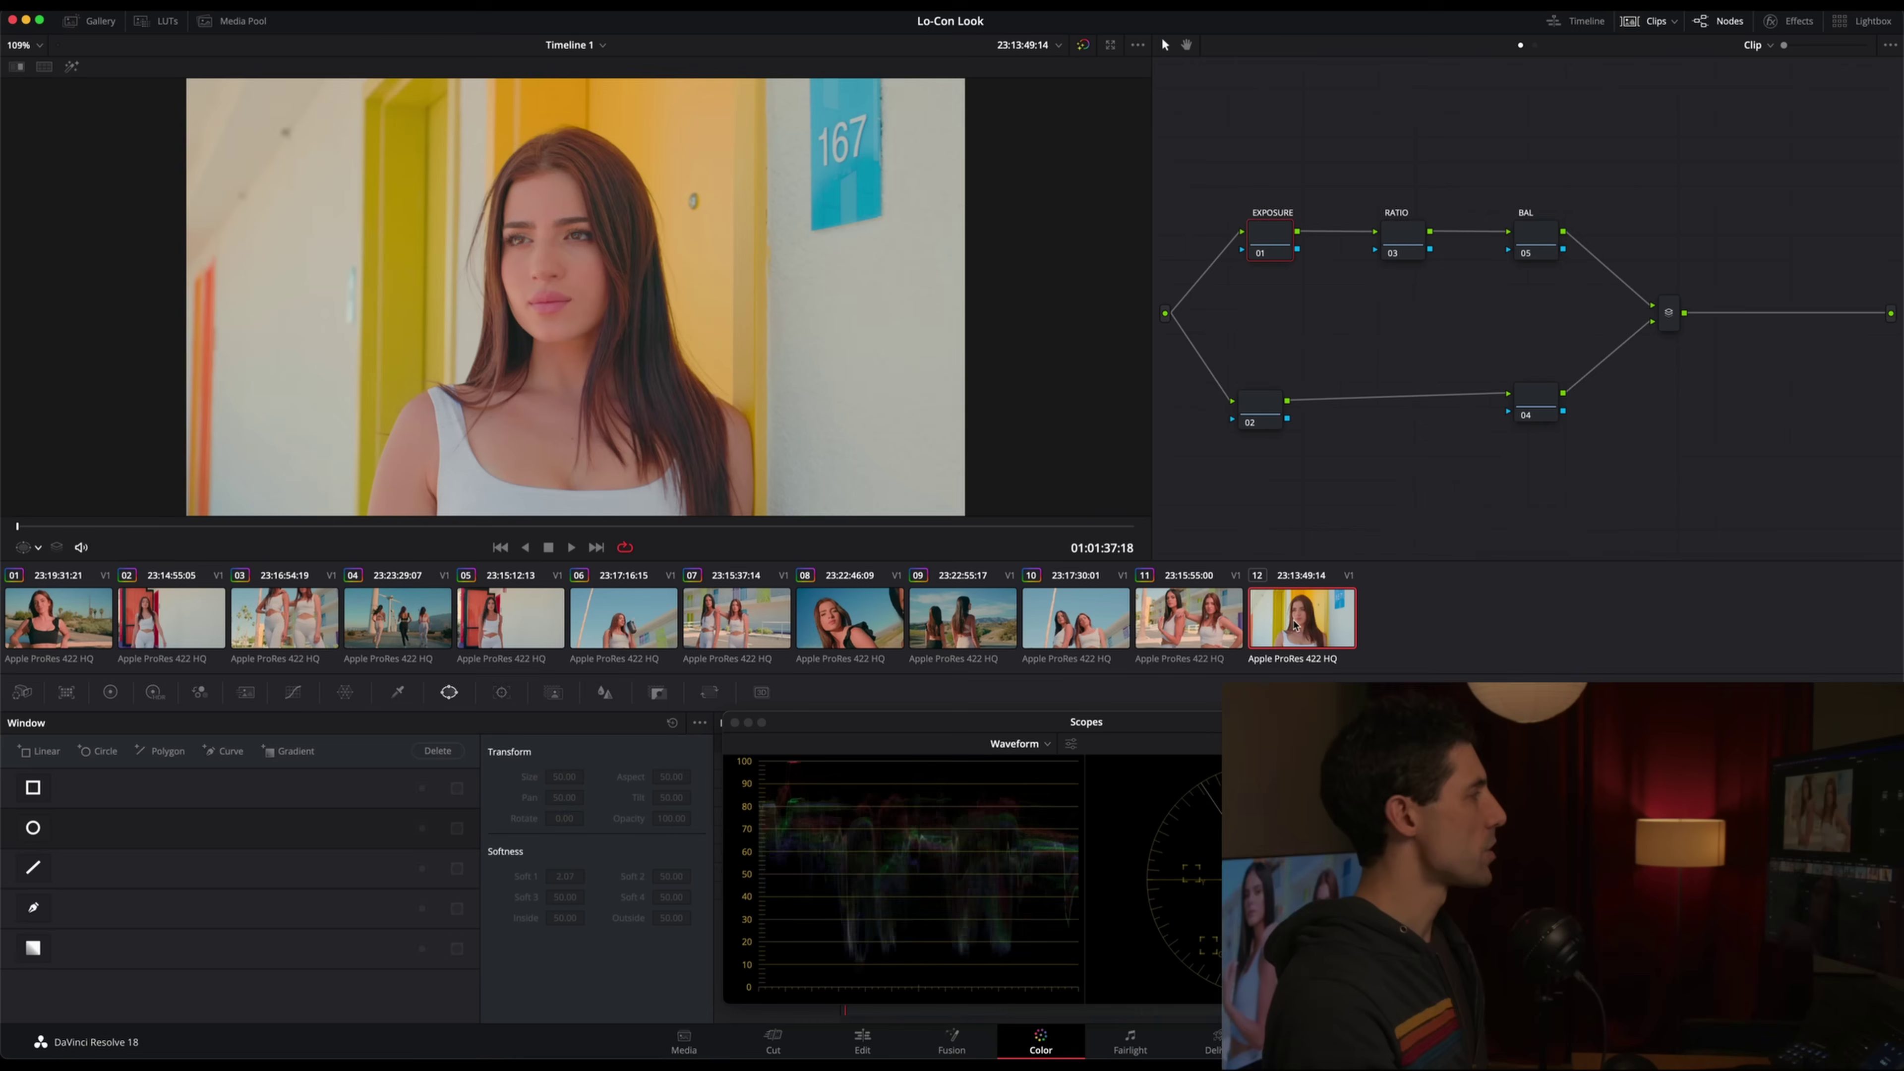